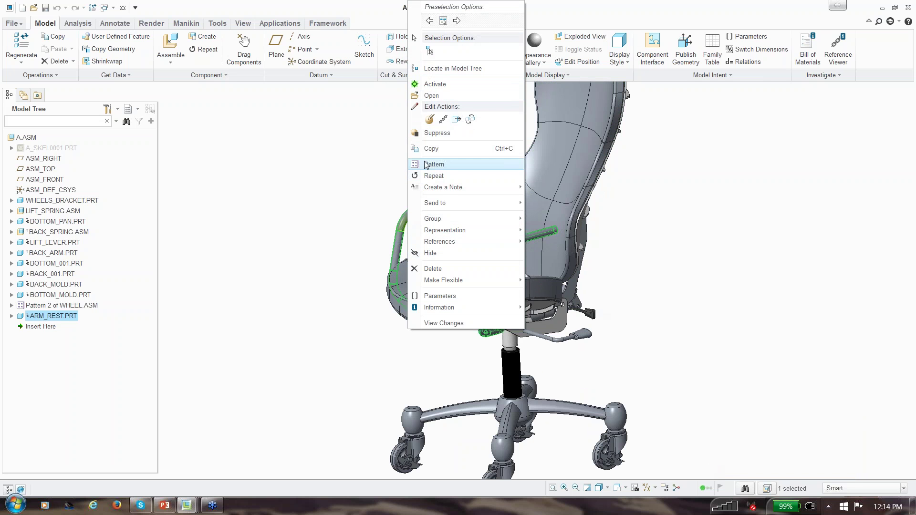
- Look through the shortcut menu customization for components in the program options, including the Secondary command group, without changing anything
left_click(359, 210)
left_click(12, 23)
left_click(44, 238)
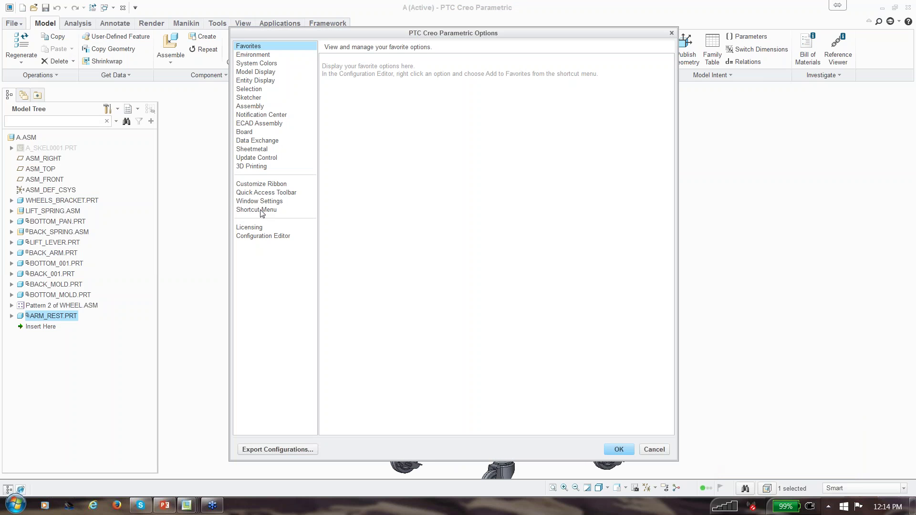
left_click(262, 210)
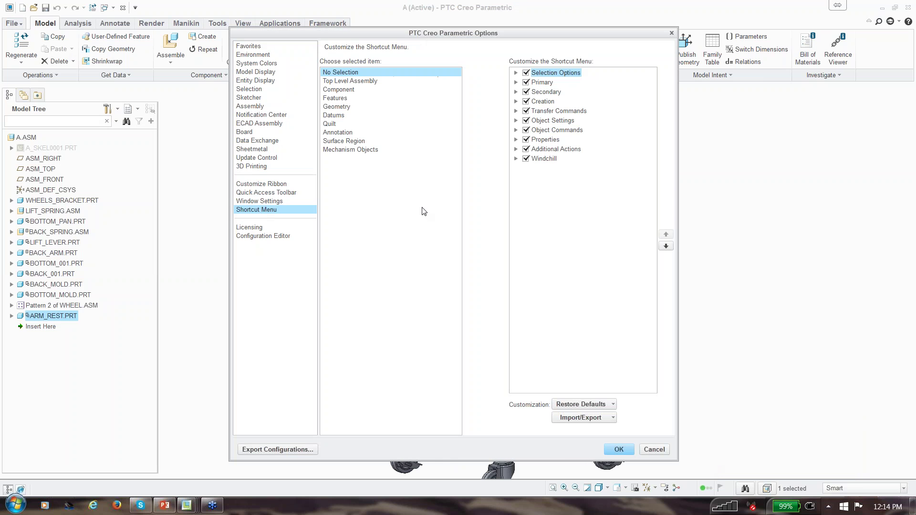
left_click(340, 98)
left_click(359, 90)
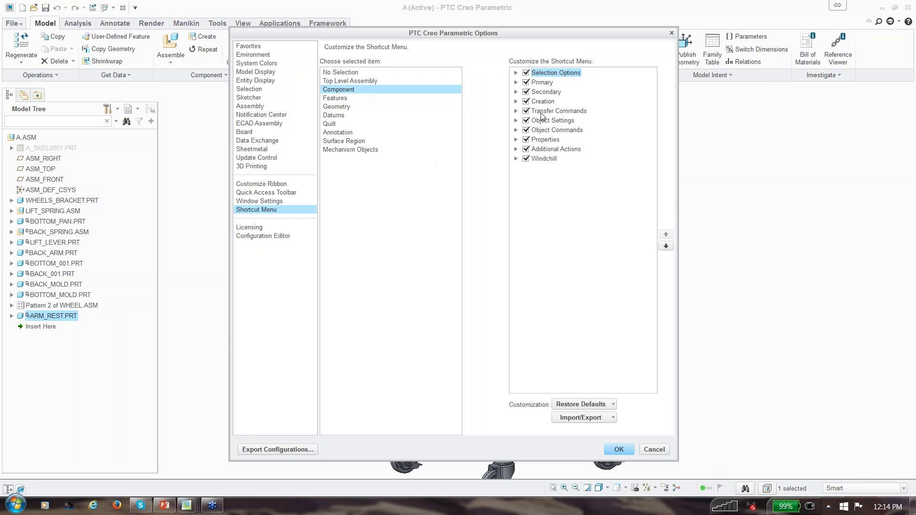
left_click(515, 92)
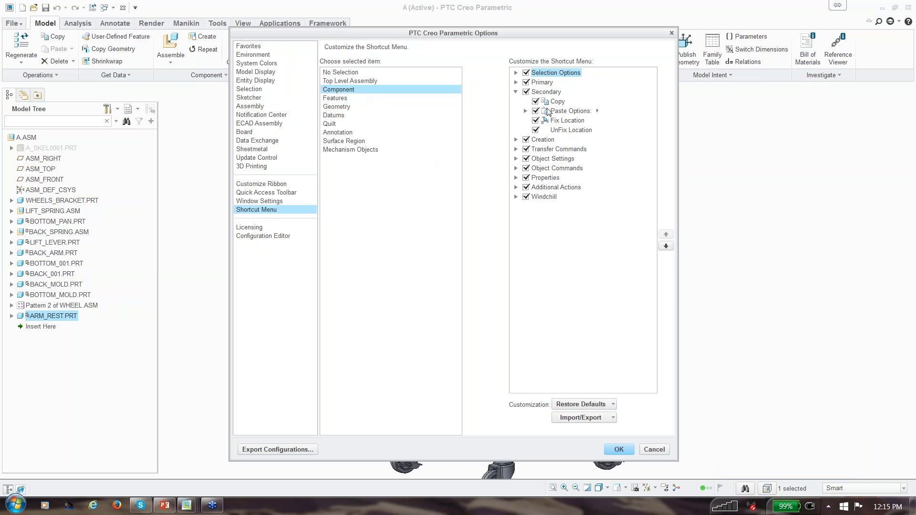
left_click(671, 32)
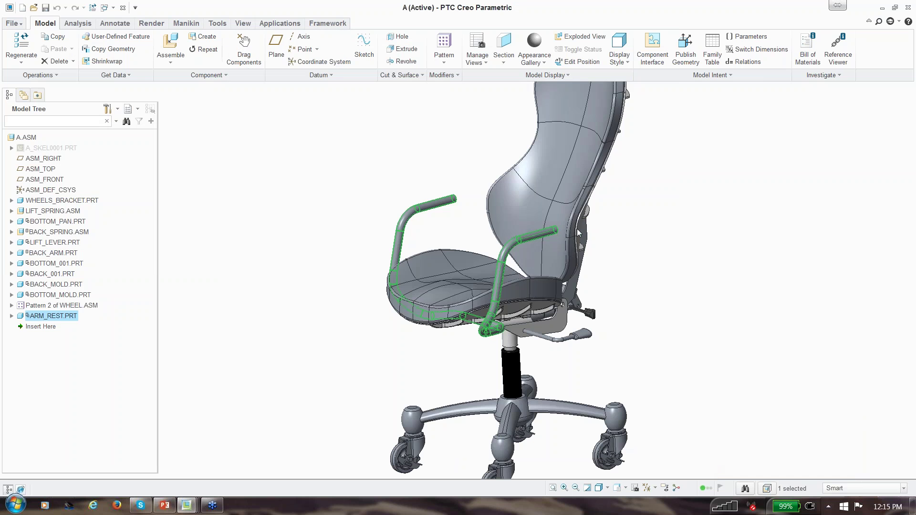
- Review the shortcut menu commands available for the ARM_REST.PRT component, including the group, references and flexibility options
right_click(404, 192)
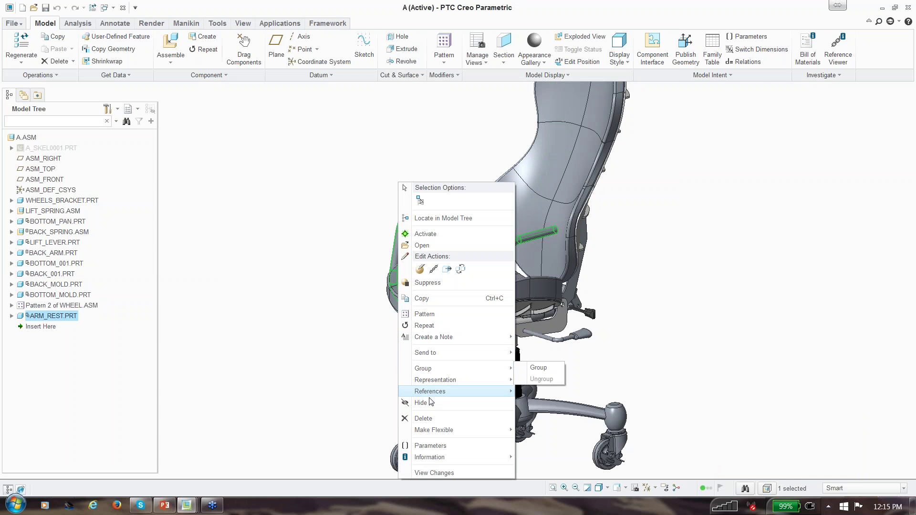
mouse_move(428, 433)
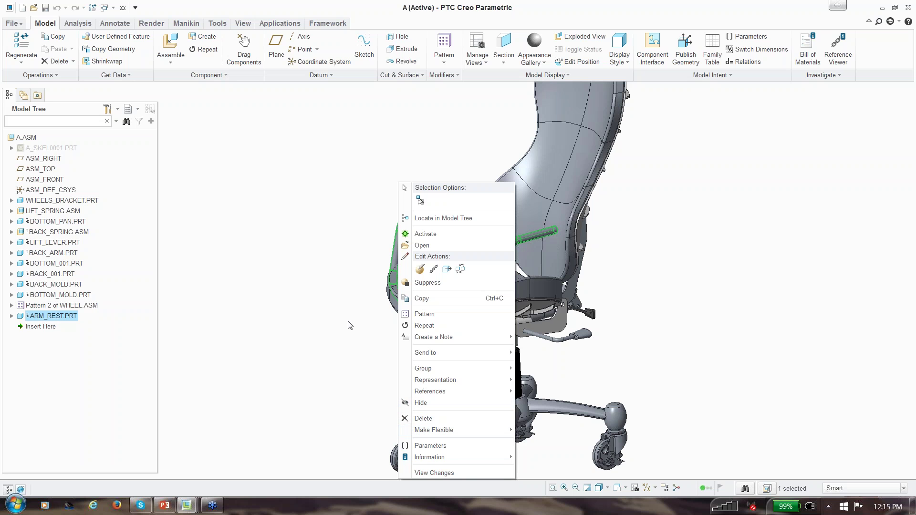
key("Escape")
scroll(349, 325, "up", 2)
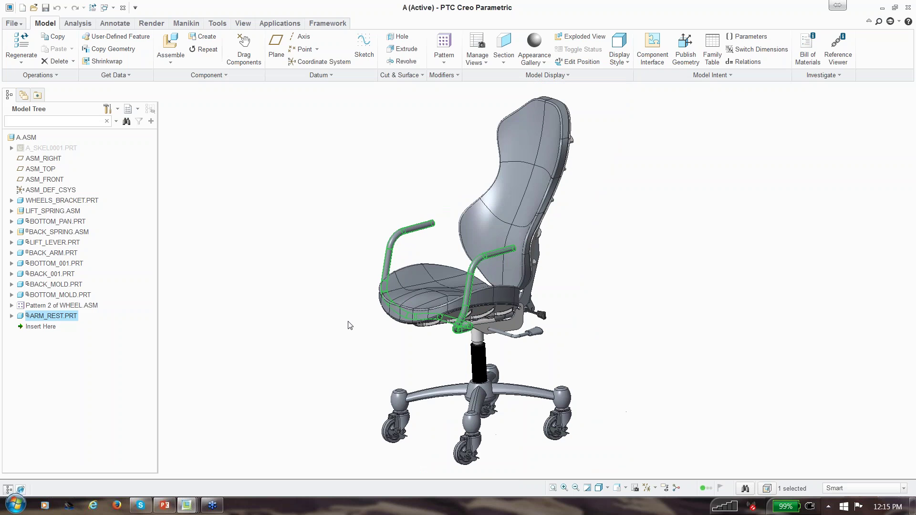
left_click(203, 38)
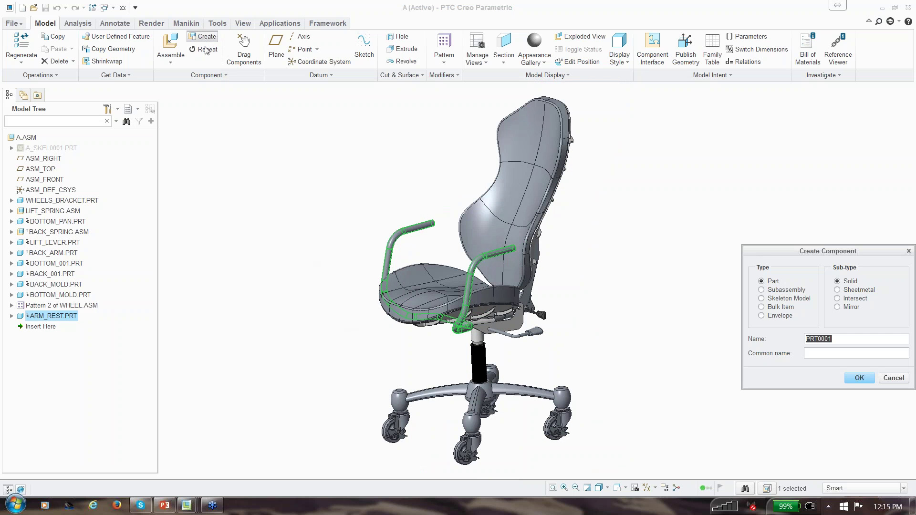
left_click(859, 378)
left_click(890, 411)
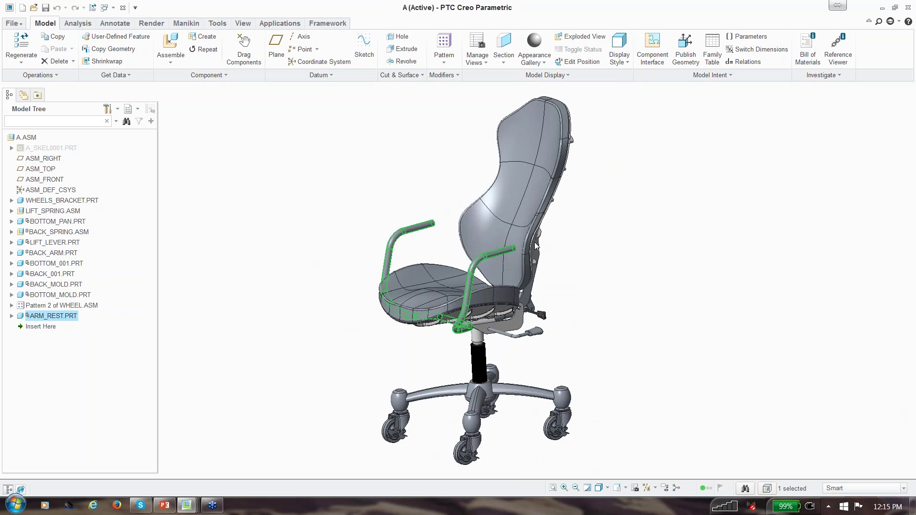
- Start a hole in the assembly and review its Placement, Shape, Intersection and Properties settings
left_click(398, 36)
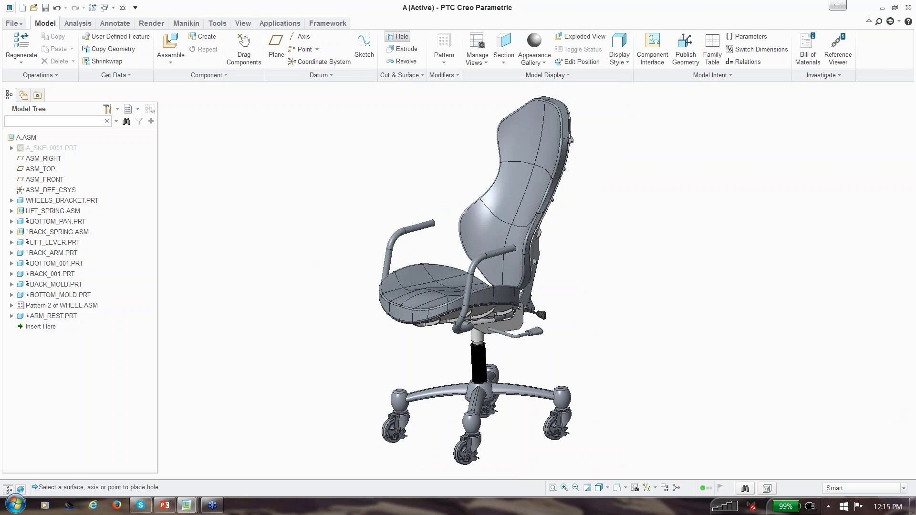
left_click(62, 76)
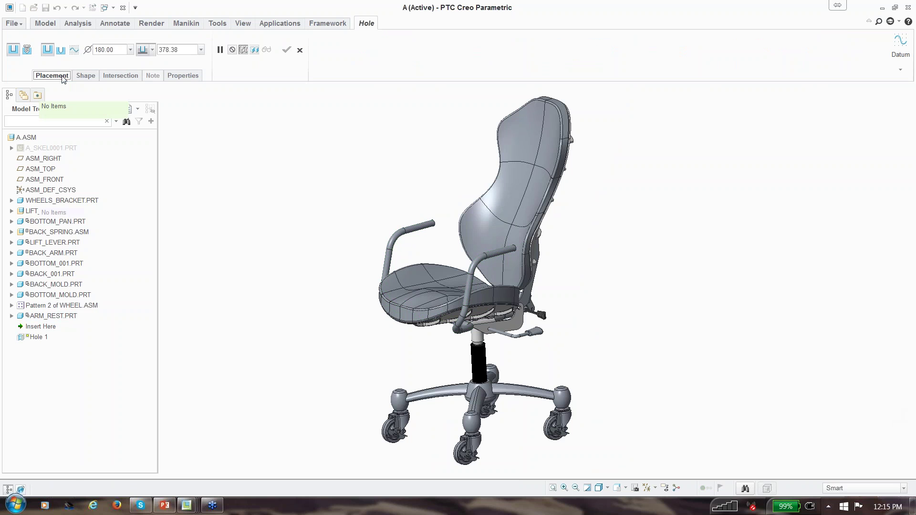
left_click(85, 77)
left_click(113, 80)
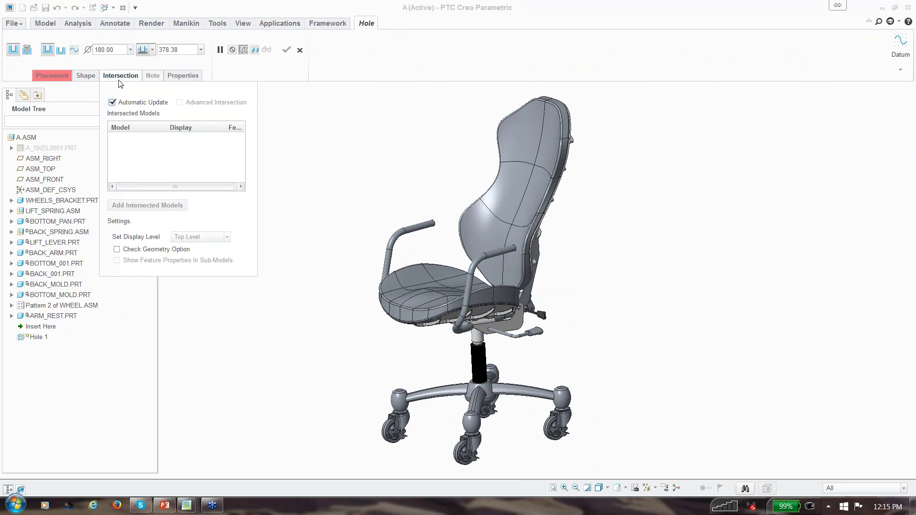
left_click(173, 77)
left_click(64, 76)
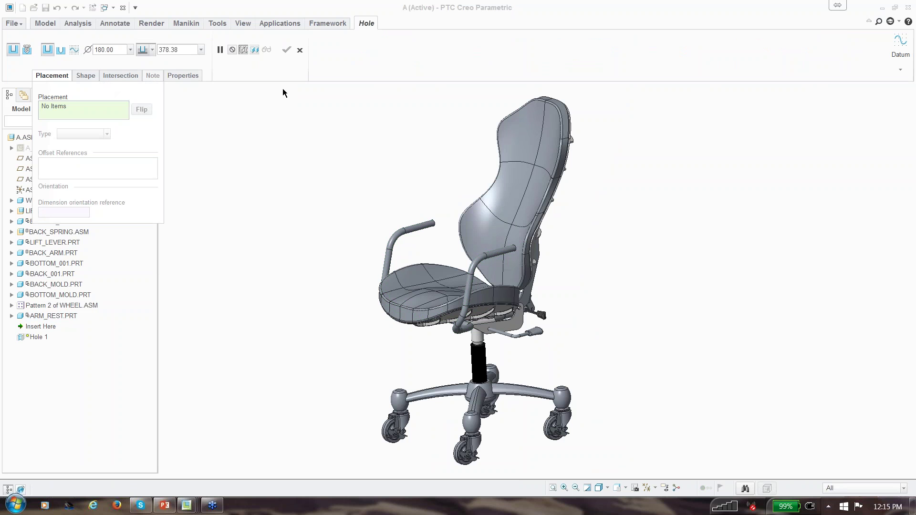
- Detach the hole's Placement and Shape settings as floating panels on either side of the chair
left_click(89, 77)
left_click(53, 75)
left_click_drag(58, 89, 262, 112)
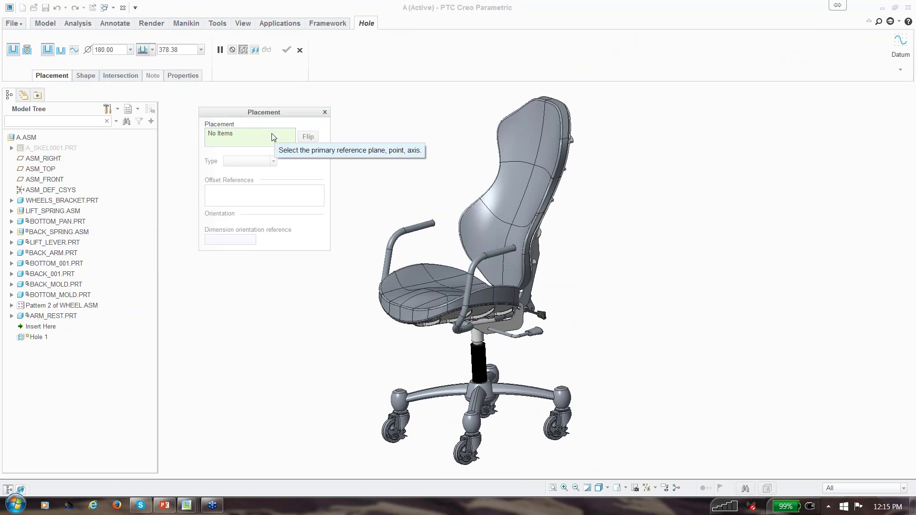
left_click(87, 76)
left_click_drag(89, 82, 670, 101)
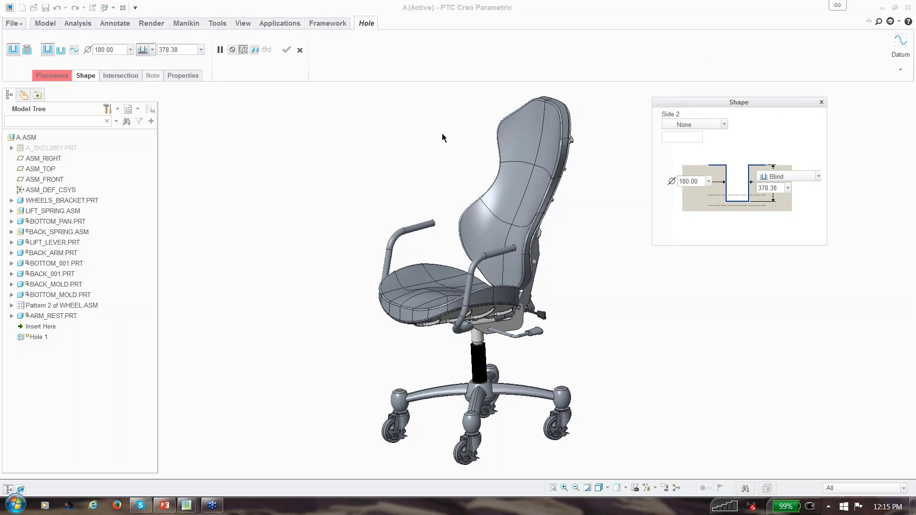
- Alternate between the hole's floating Placement and Shape settings to check where each one appears
left_click(52, 75)
left_click(85, 75)
left_click(54, 77)
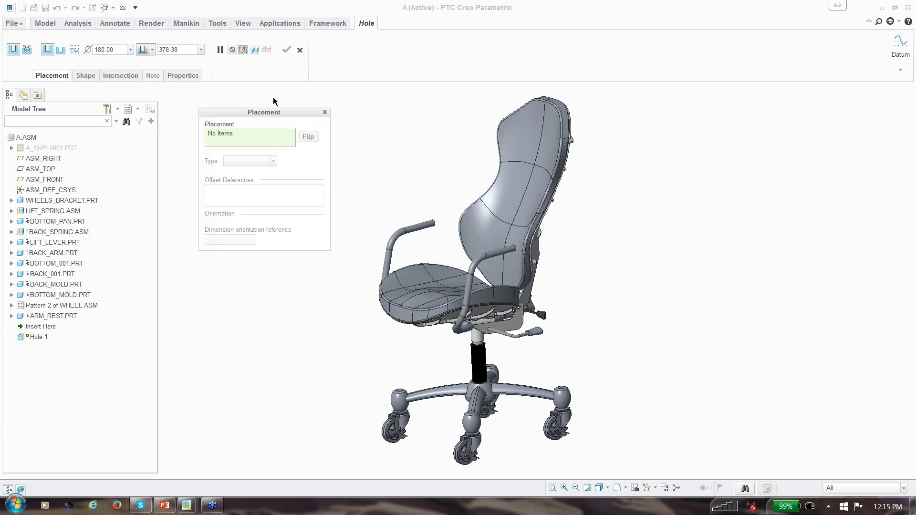
left_click(86, 76)
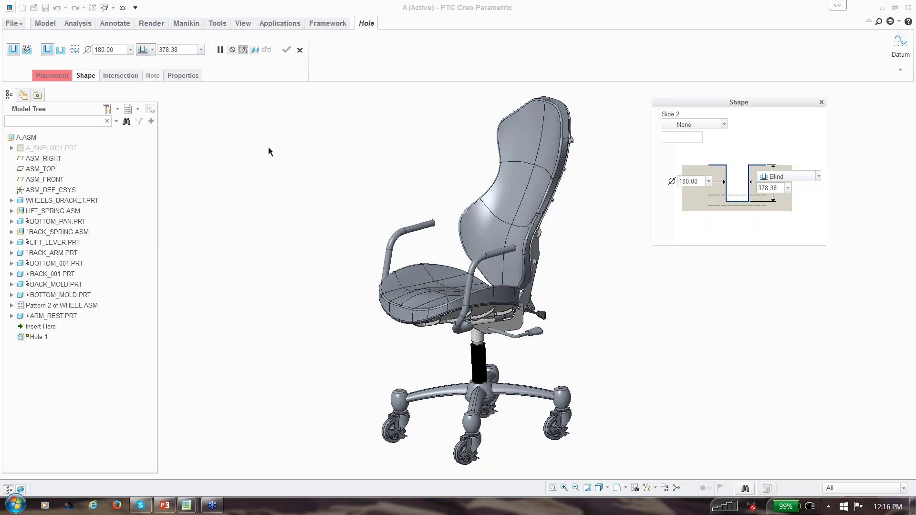
left_click(52, 75)
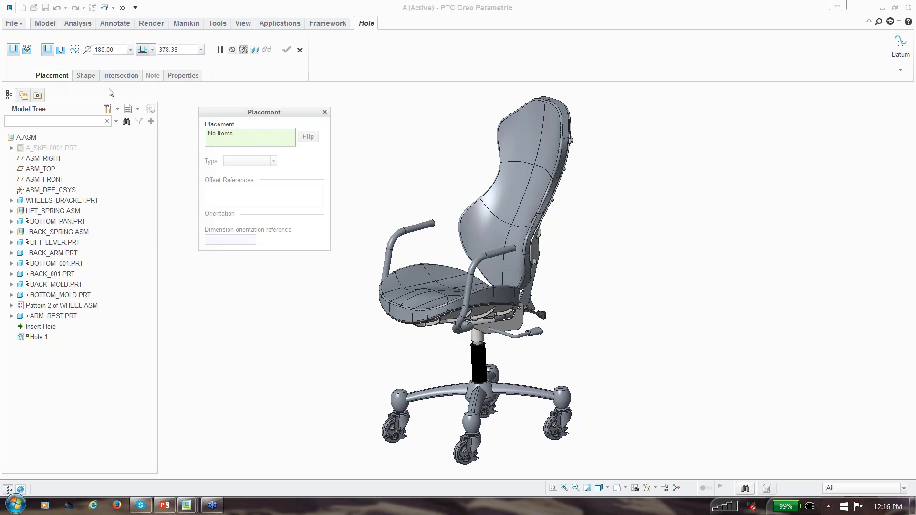
- Dock the Placement settings back in their original position and cancel the hole
left_click(60, 77)
left_click(68, 79)
left_click_drag(252, 110, 57, 80)
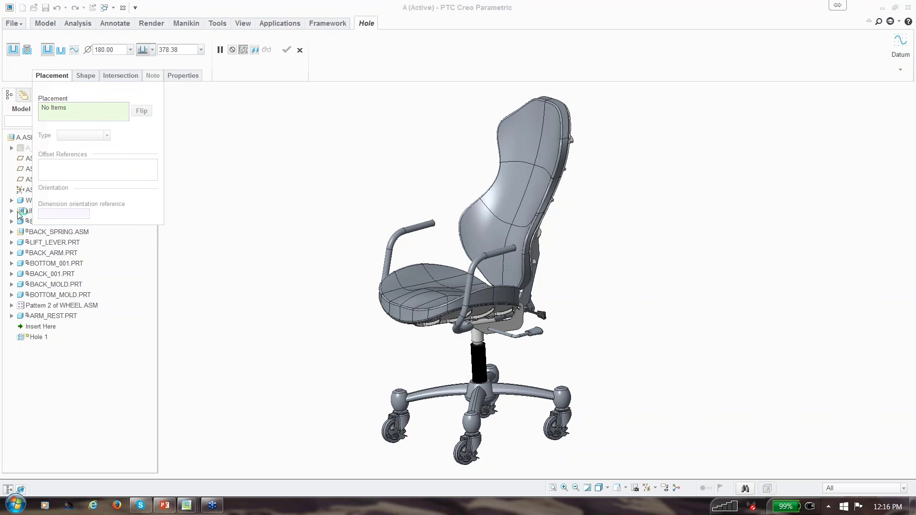
mouse_move(53, 78)
left_mouse_down()
mouse_move(245, 125)
mouse_move(53, 77)
left_mouse_up()
left_click(51, 76)
left_click(299, 49)
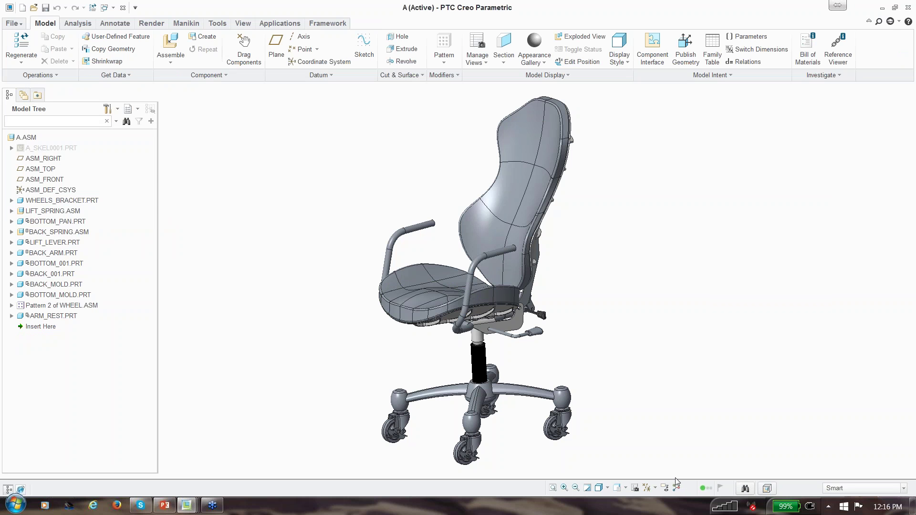
- Check the simplified representations available for the chair assembly
left_click(636, 489)
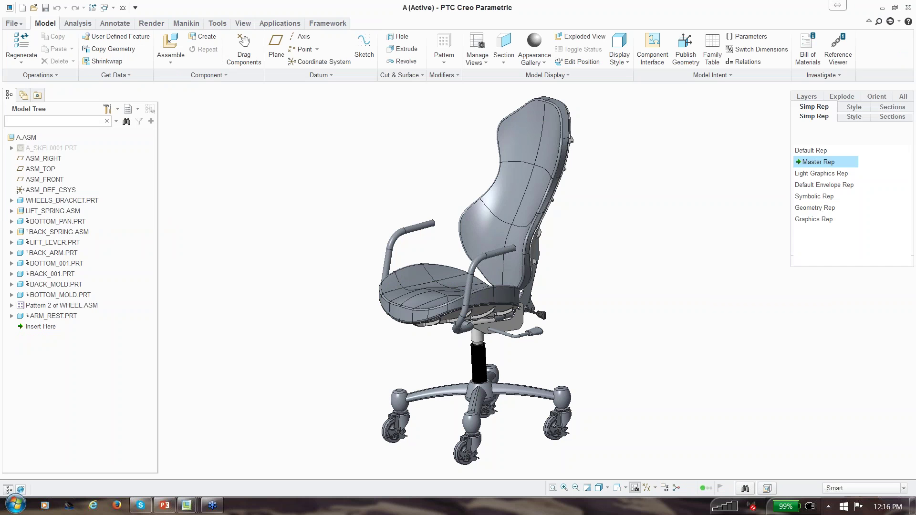
left_click(897, 277)
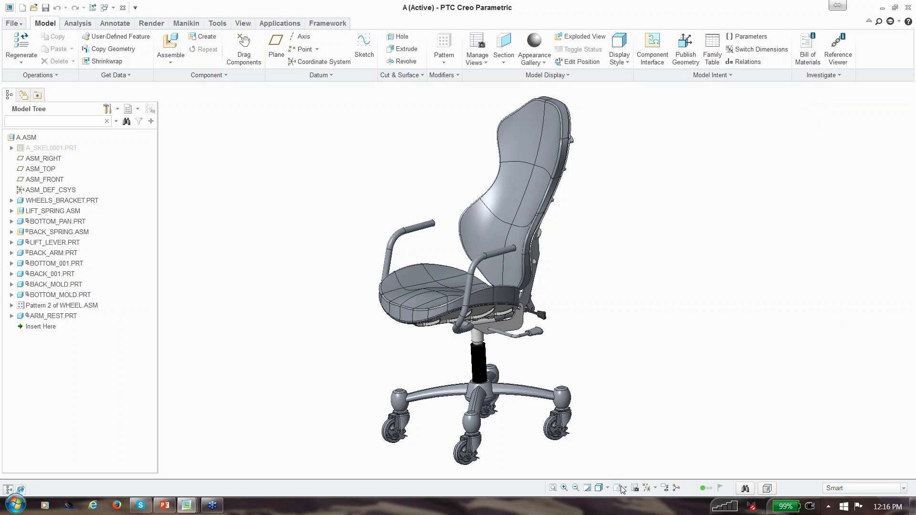
- Orient the view normal to the flat brake plate on the front caster wheel
left_click(617, 487)
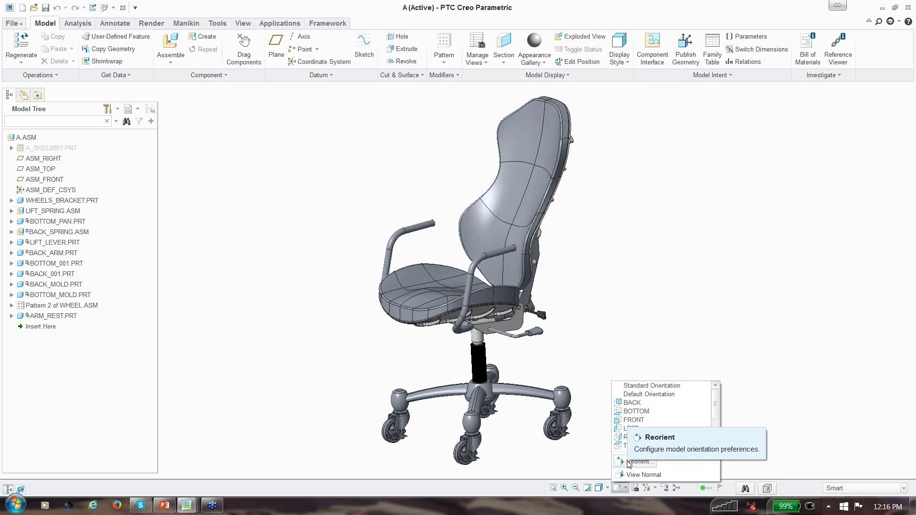
left_click(639, 474)
left_click(460, 467)
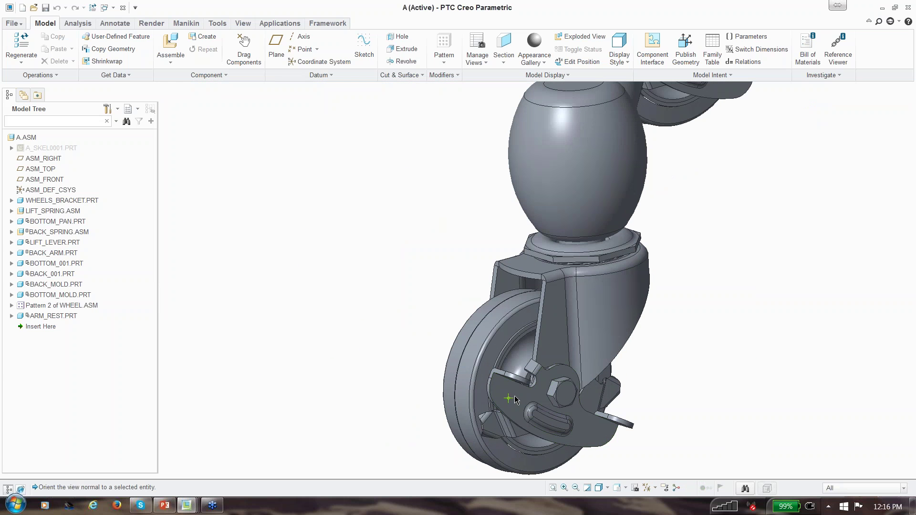
left_click(604, 438)
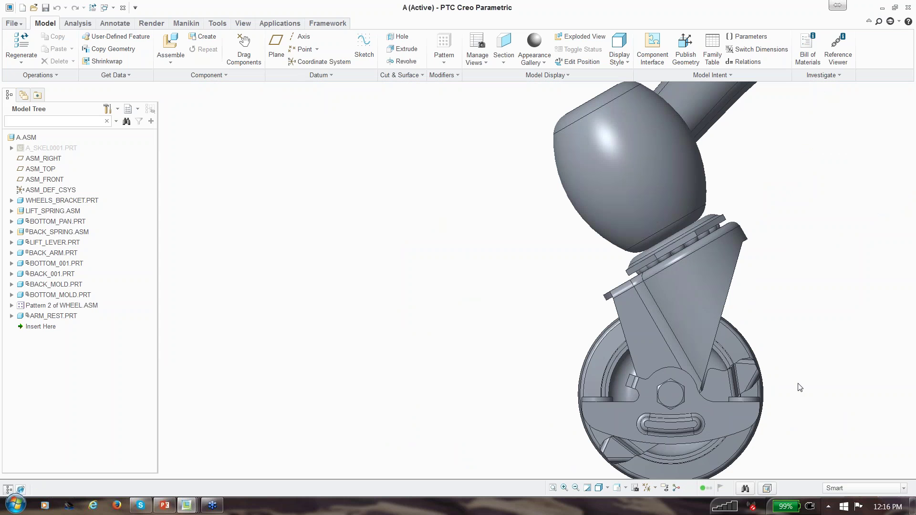
- Save the chair assembly, enlarge the message area to three lines and highlight the save message
scroll(754, 371, "up", 5)
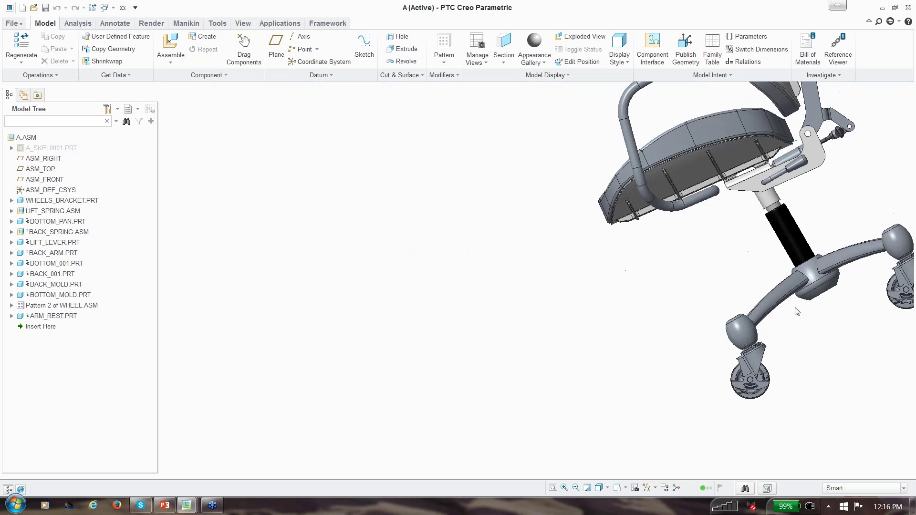
middle_click_drag(781, 299, 529, 338, "shift")
middle_click_drag(529, 339, 583, 358)
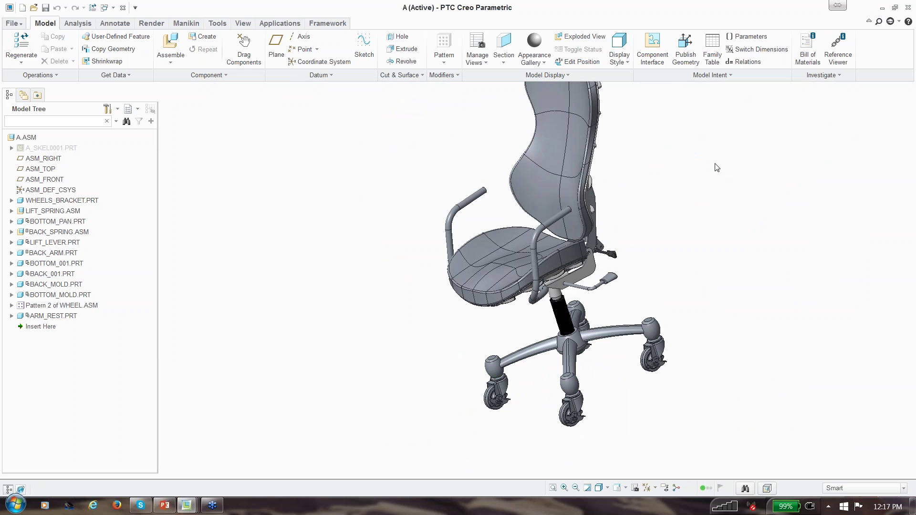
left_click(46, 8)
left_click_drag(108, 479, 108, 467)
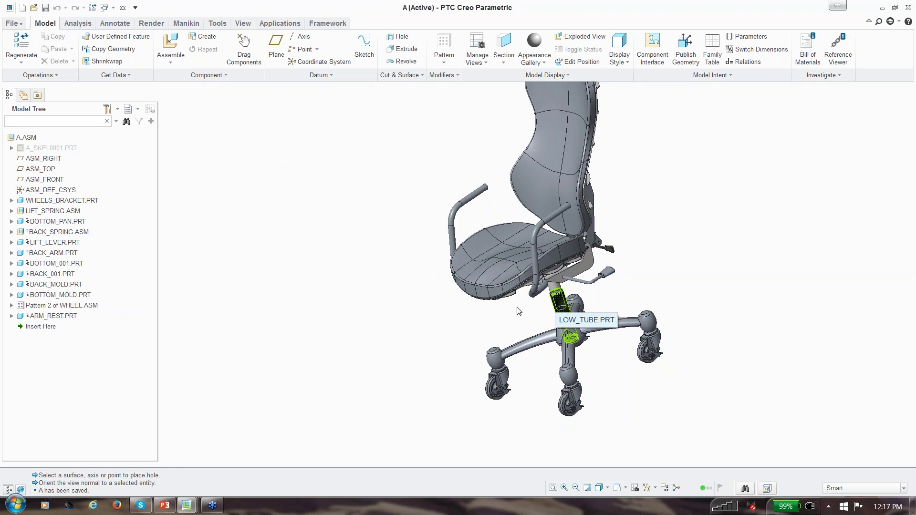
left_click_drag(89, 490, 45, 492)
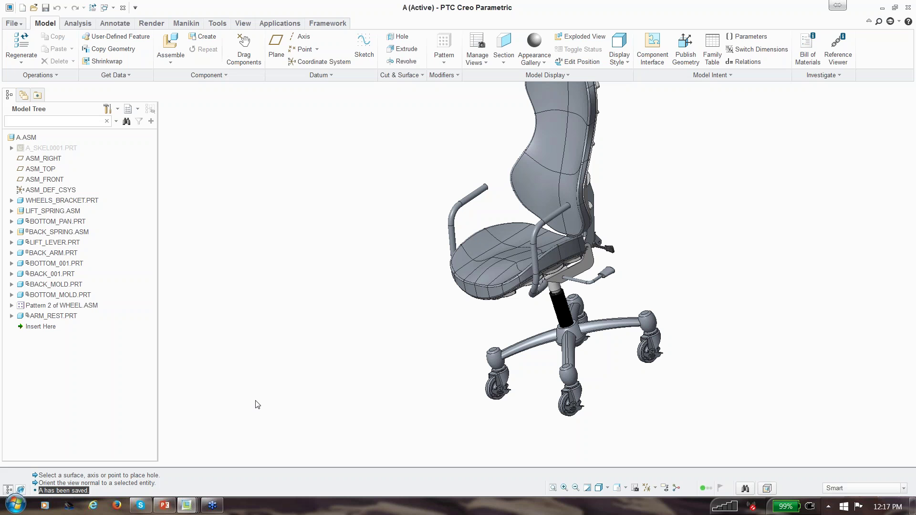
- Switch from the chair assembly to the open DISPLAY_MISSING_REFS.PRT model
left_click(585, 229)
middle_click_drag(591, 205, 588, 176)
scroll(595, 186, "up", 5)
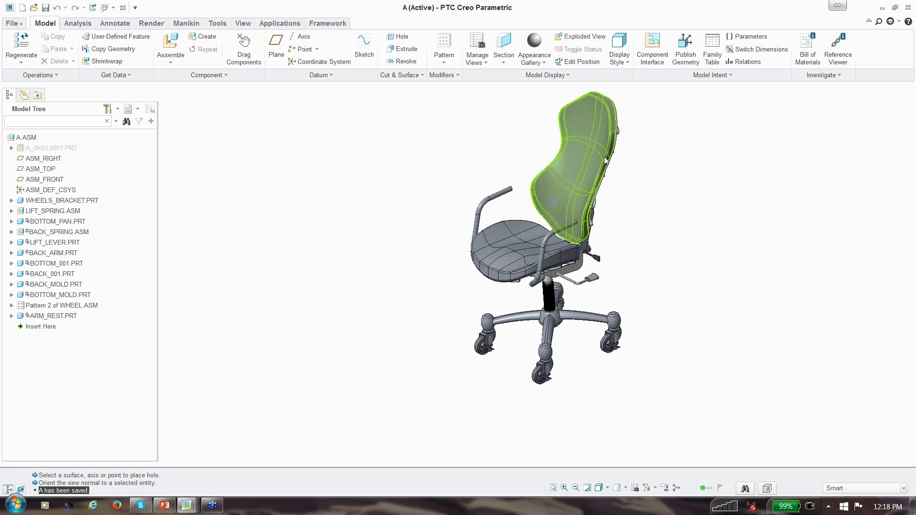
left_click(112, 8)
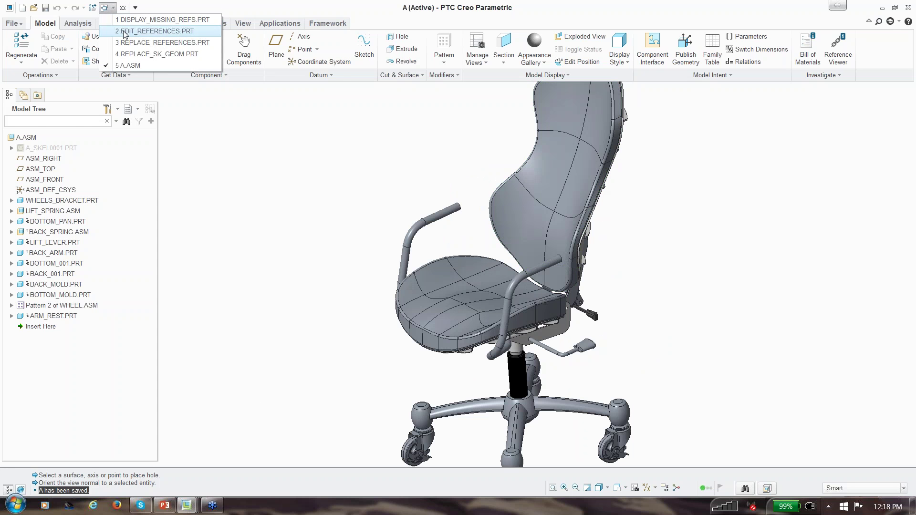
left_click(138, 19)
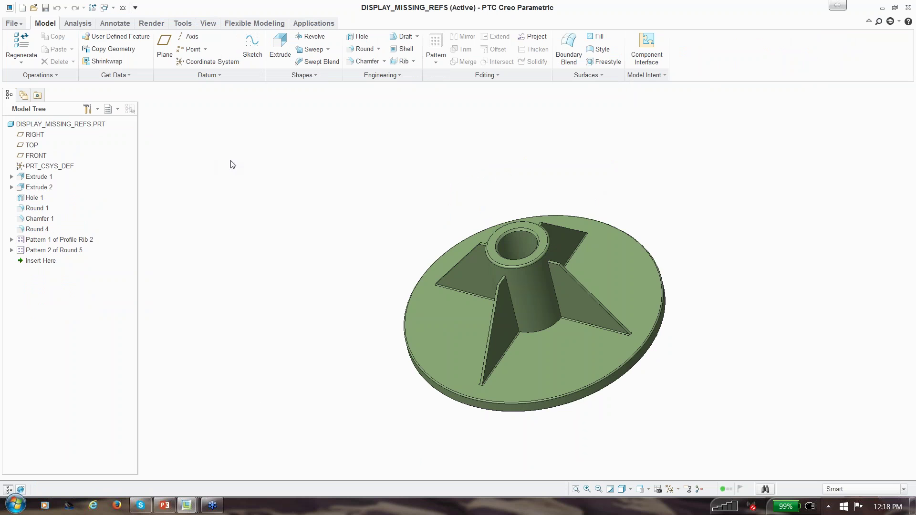
- Redefine Extrude 2, the central cylindrical boss, and open its internal sketch for editing
left_click(548, 315)
scroll(547, 311, "up", 3)
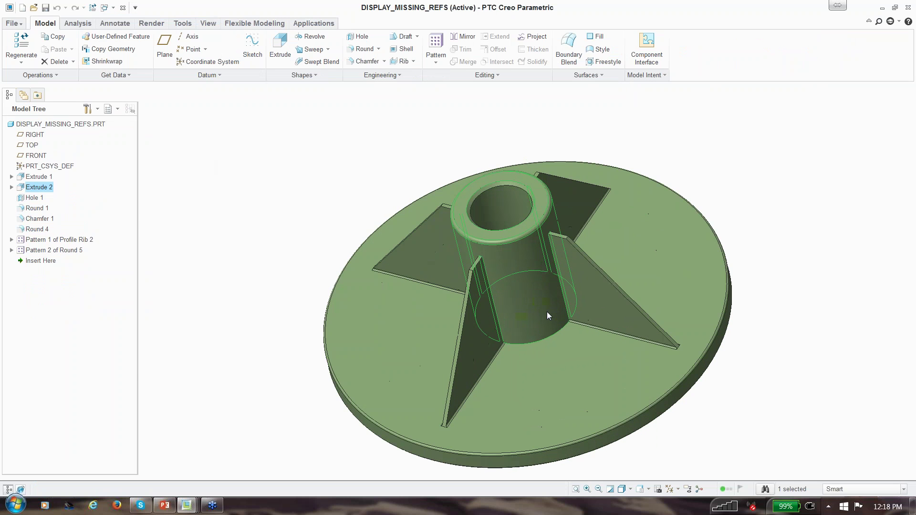
right_click(51, 188)
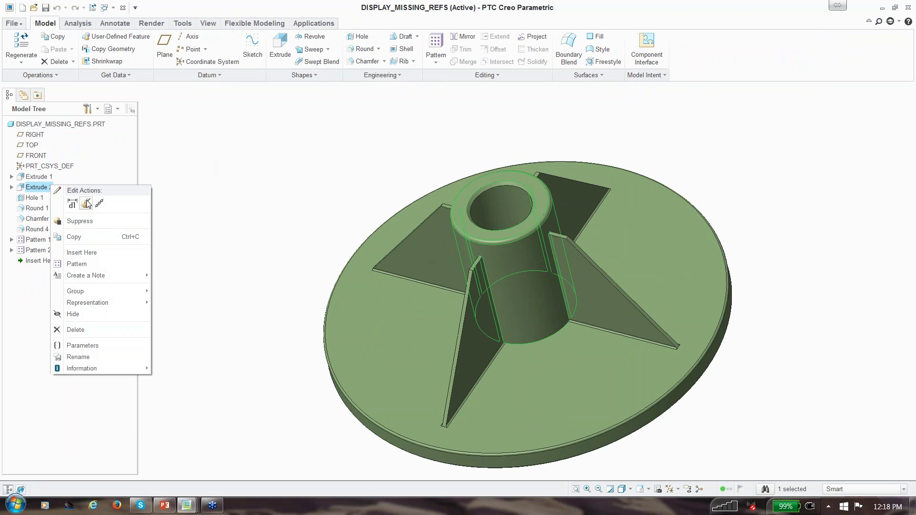
left_click(88, 198)
right_click(243, 137)
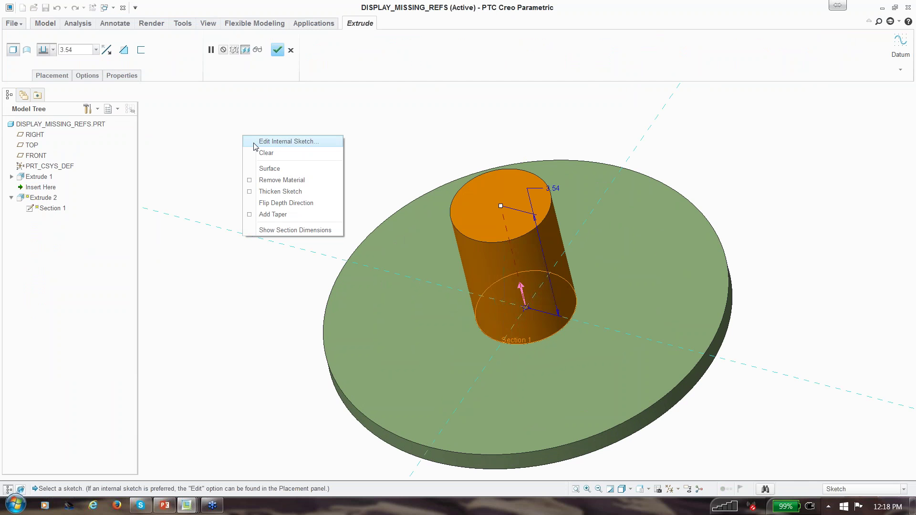
left_click(192, 124)
right_click(353, 139)
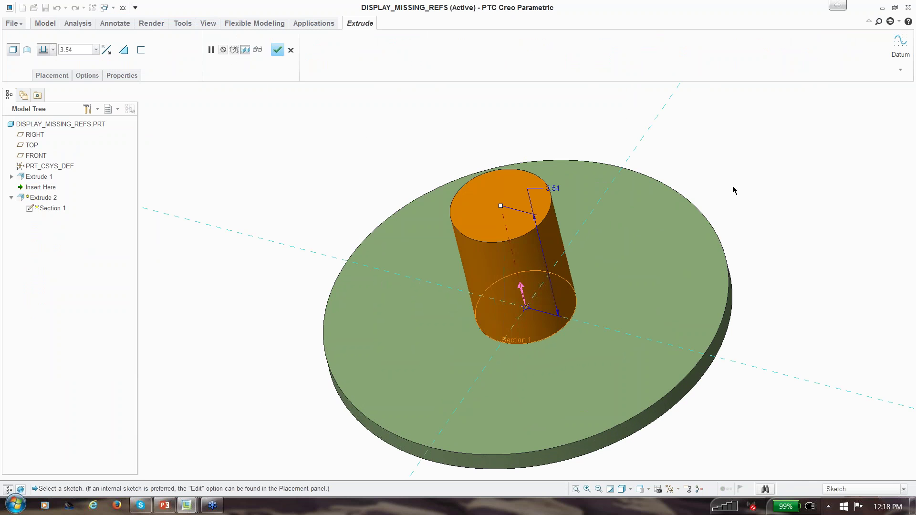
right_click(708, 206)
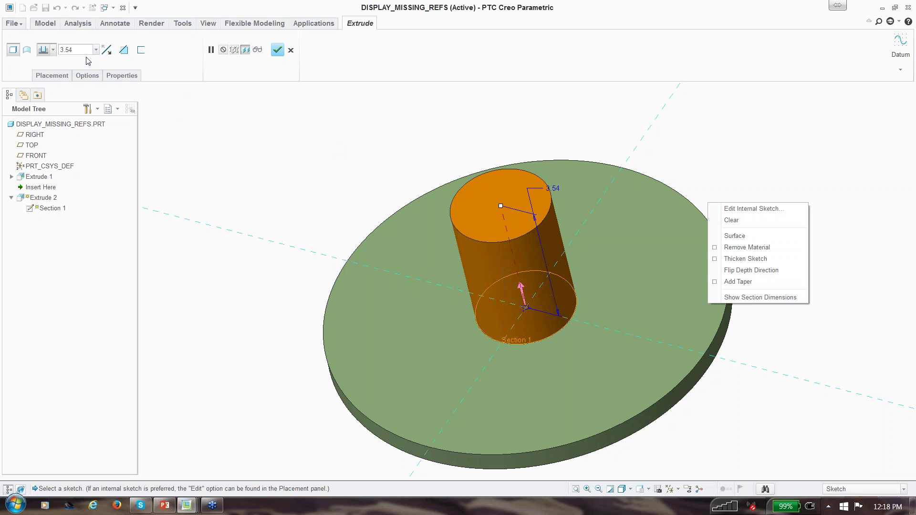
left_click(732, 210)
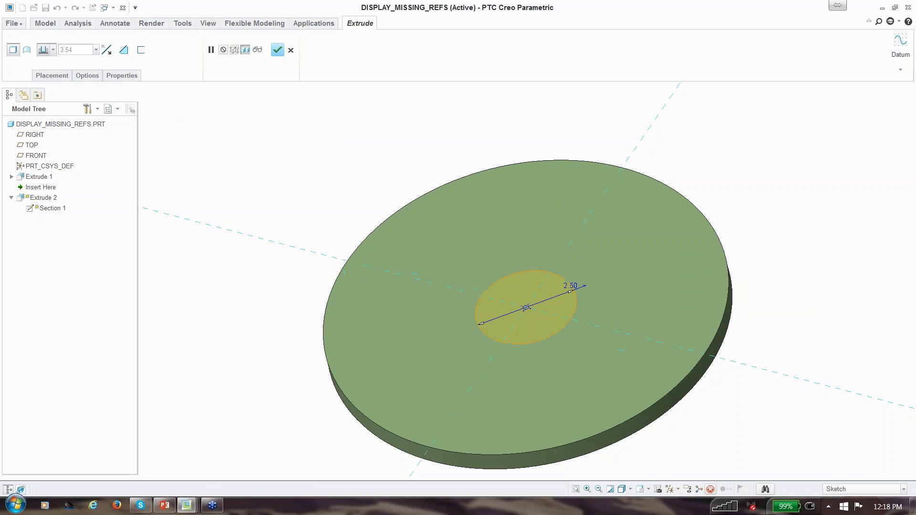
- Delete the boss's circle from the sketch even though other features reference it
left_click(554, 333)
key("Delete")
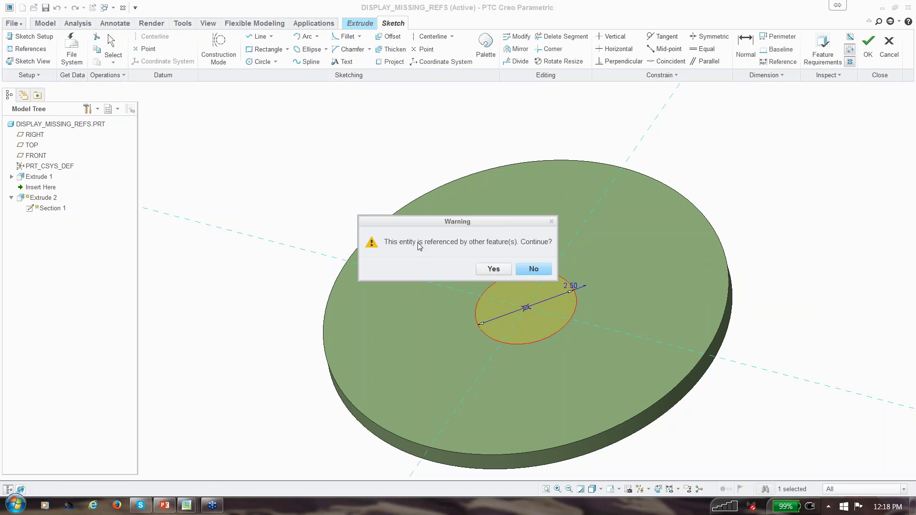
left_click(493, 269)
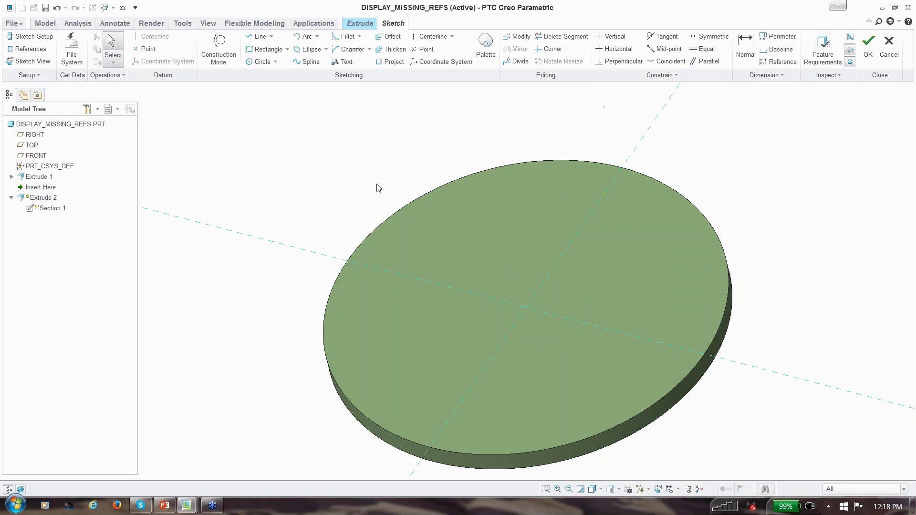
- Insert an 8-Sided Octagon from the Sketcher Palette and centre it on the intersection of the sketch references
left_click(486, 48)
scroll(714, 398, "down", 2)
scroll(714, 398, "up", 1)
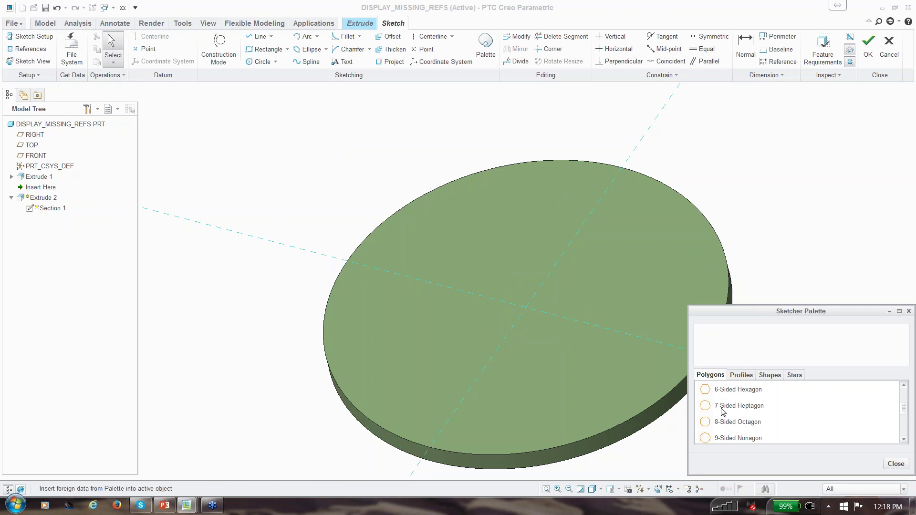
double_click(720, 423)
left_click(371, 178)
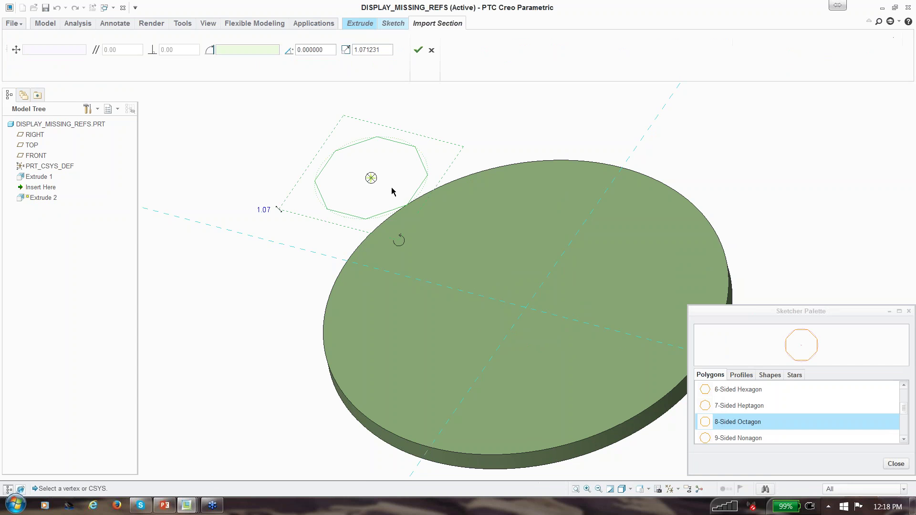
left_click_drag(371, 177, 525, 307)
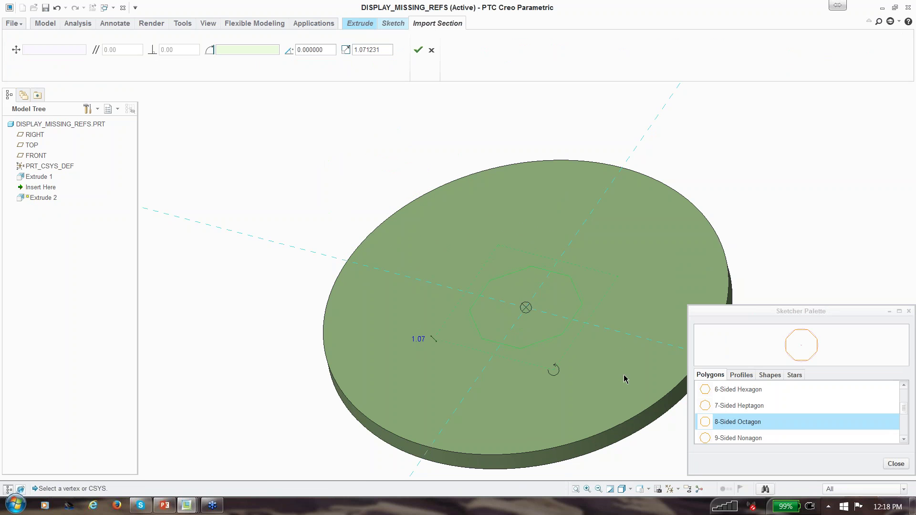
- Close the Sketcher Palette, set the imported octagon's scale to 1 and accept its placement
left_click(893, 464)
double_click(418, 338)
type("1")
key("Return")
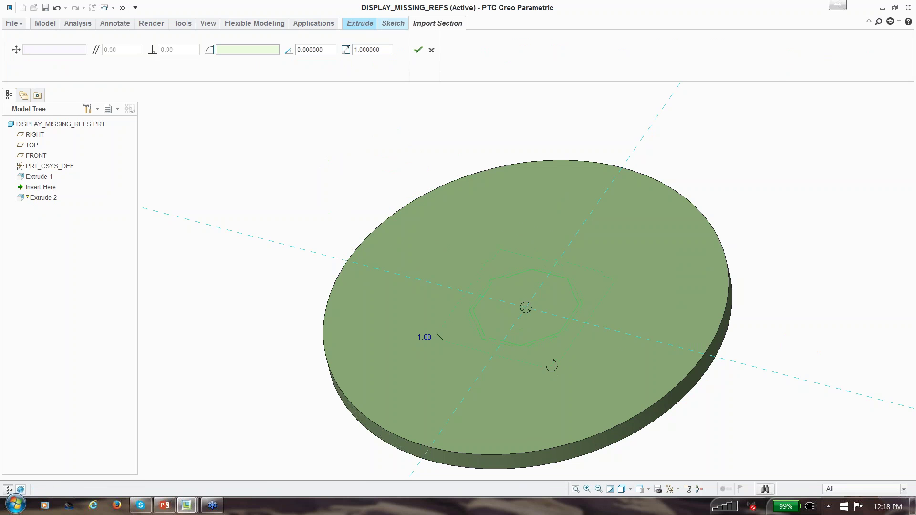
left_click(418, 50)
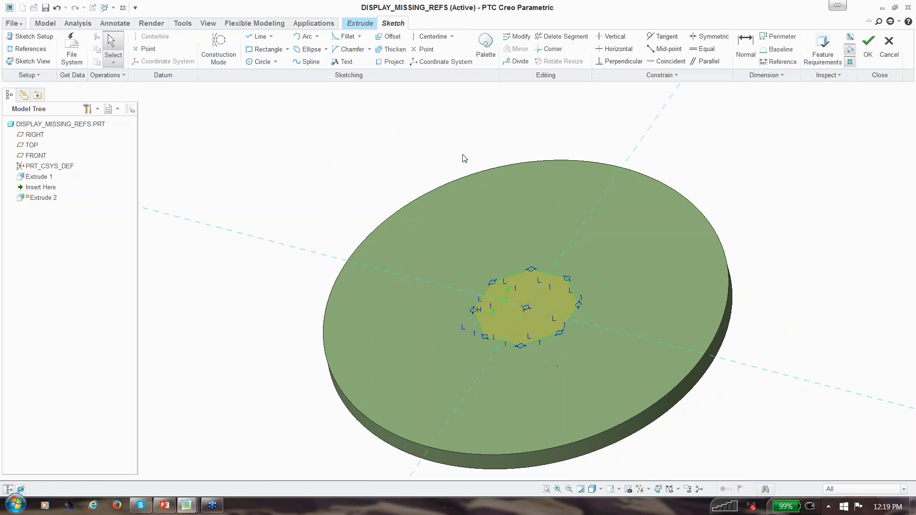
- Enlarge the octagon slightly by changing the radius dimension of its circumscribed circle
right_click(503, 304)
left_click(507, 311)
double_click(609, 283)
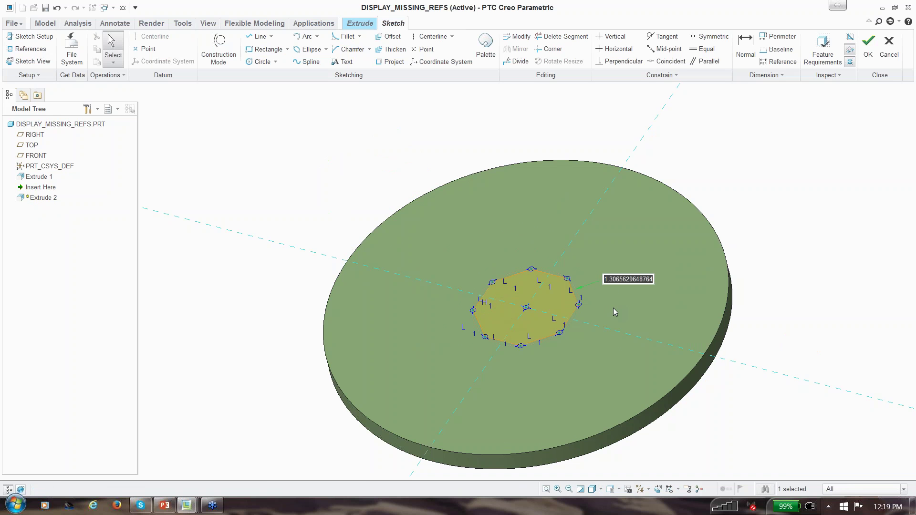
type("1")
key("Return")
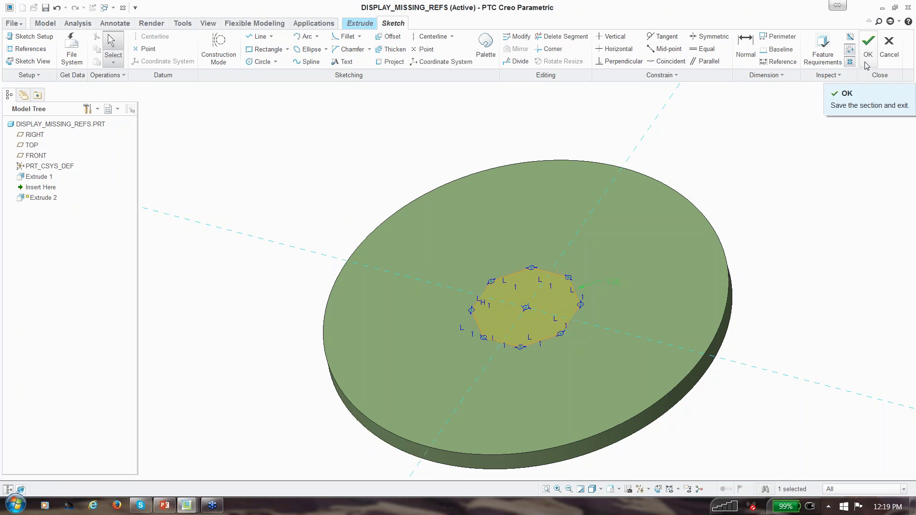
- Save the octagon sketch, complete the Extrude 2 redefinition and accept the result with its failed features
left_click(868, 45)
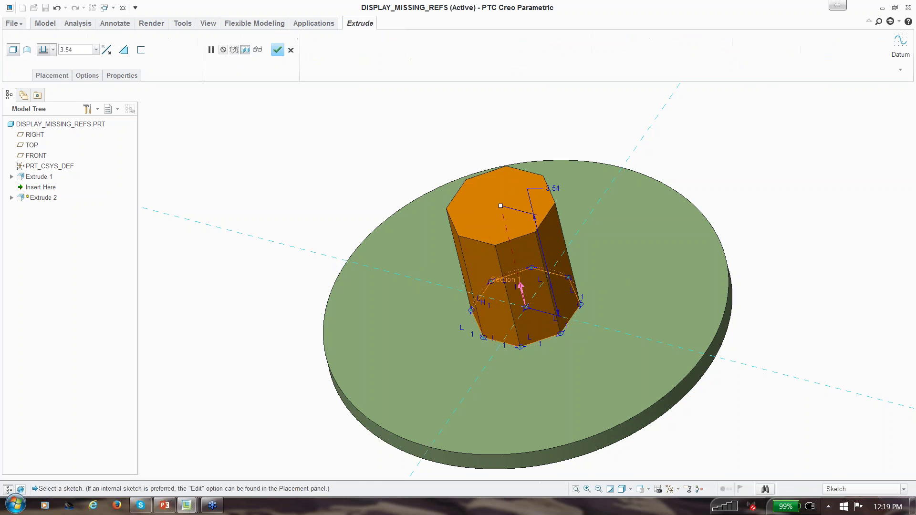
left_click(277, 50)
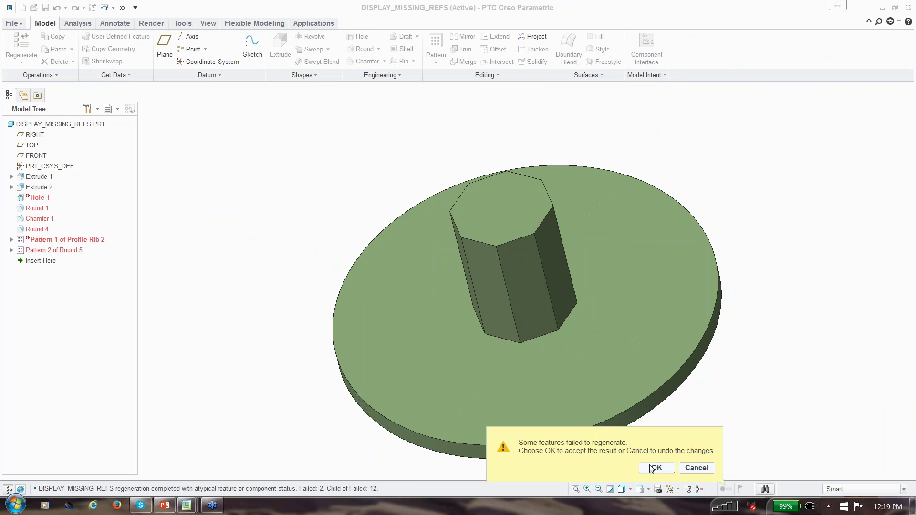
left_click(654, 468)
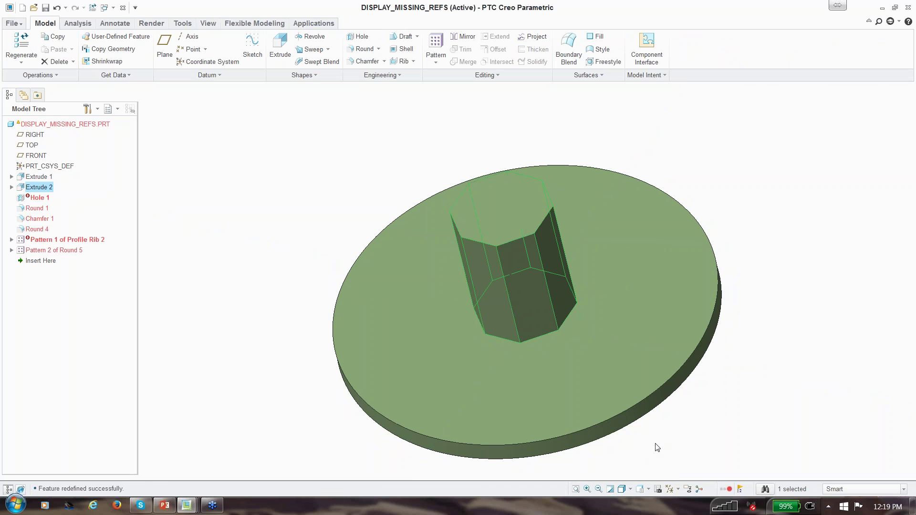
- Turn on axis display for the model and clear the selection of Extrude 2
left_click(679, 491)
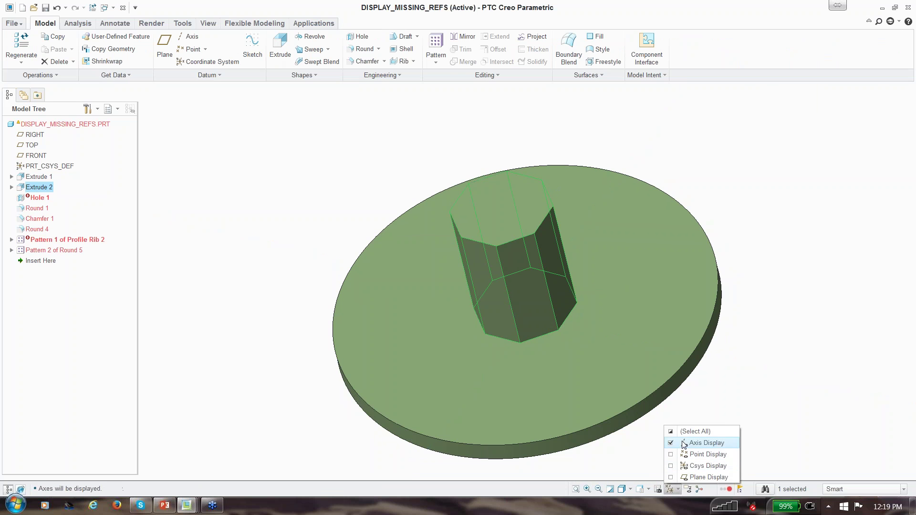
left_click(699, 443)
scroll(706, 408, "down", 2)
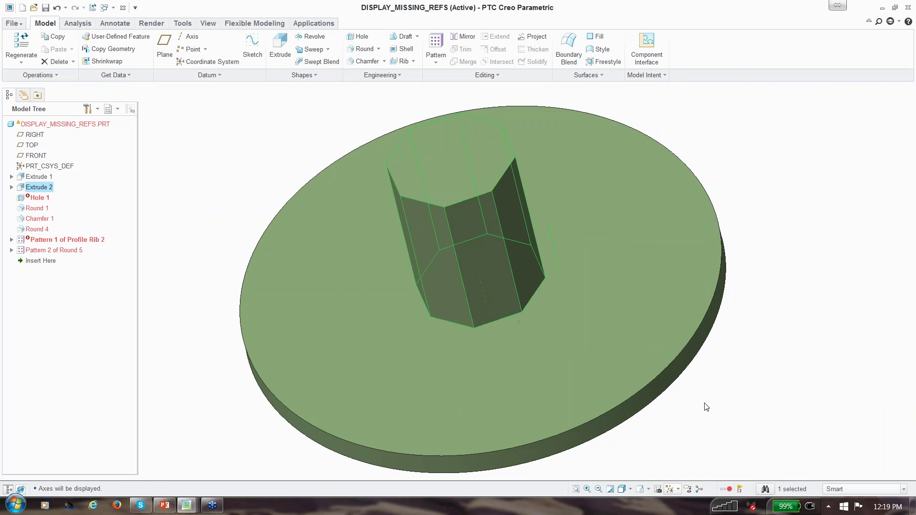
left_click(707, 408)
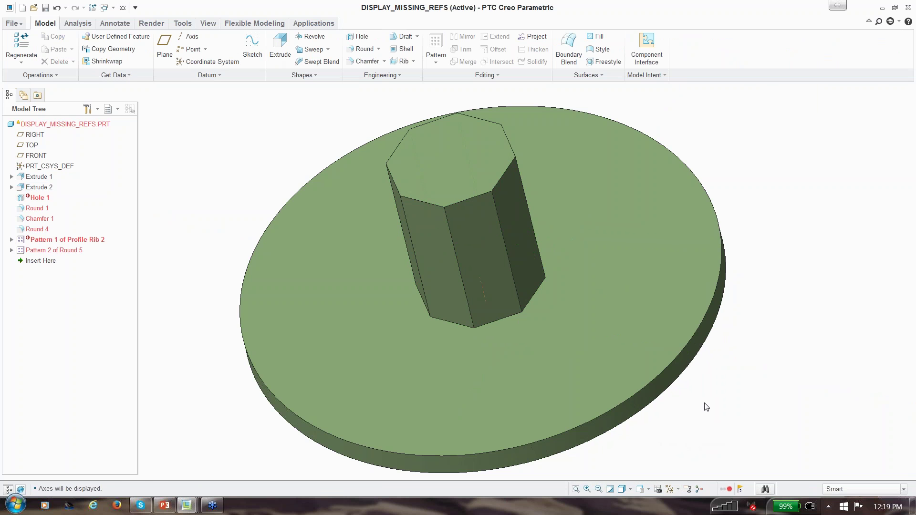
- Open the Reference Viewer for the failed Hole 1 feature and place it beside the model
left_click(39, 196)
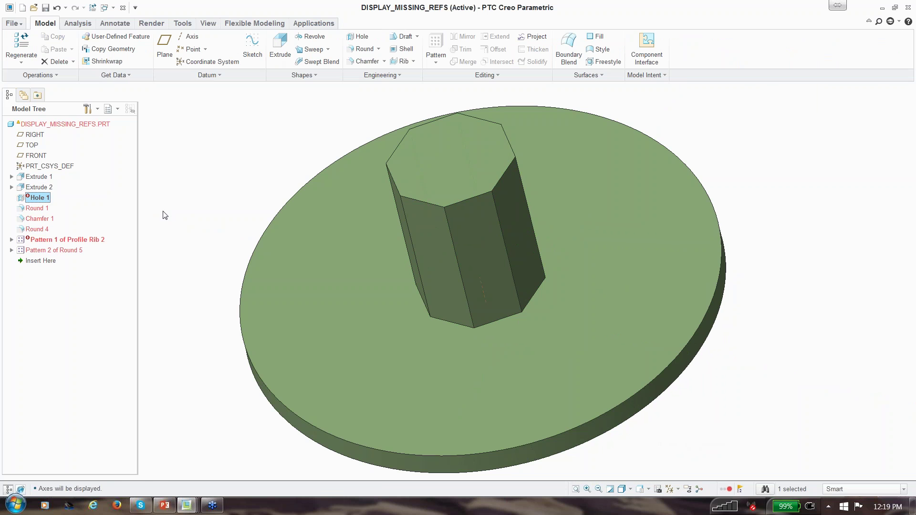
right_click(42, 202)
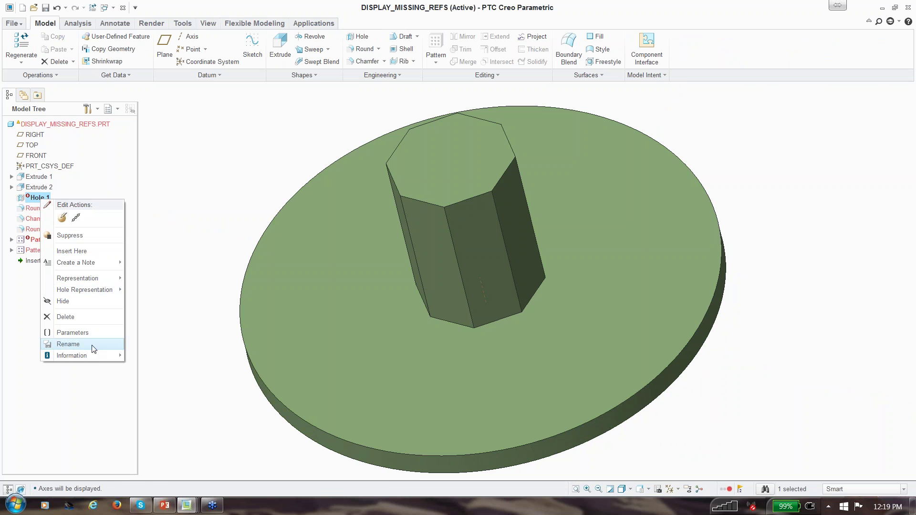
mouse_move(96, 355)
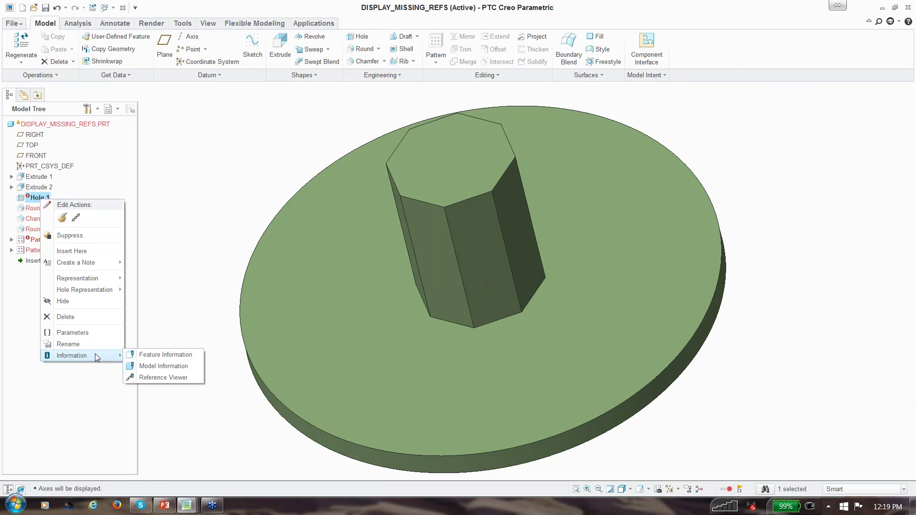
left_click(157, 378)
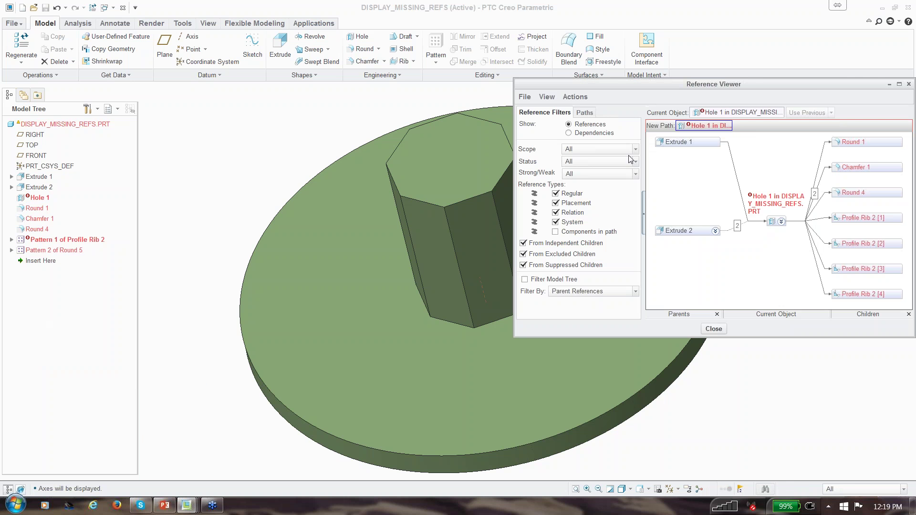
left_click_drag(718, 85, 229, 182)
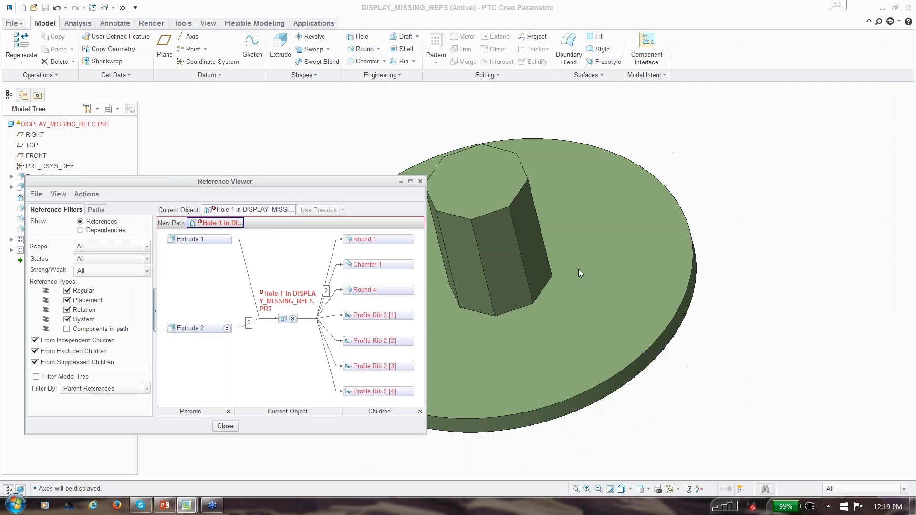
left_click_drag(313, 185, 425, 127)
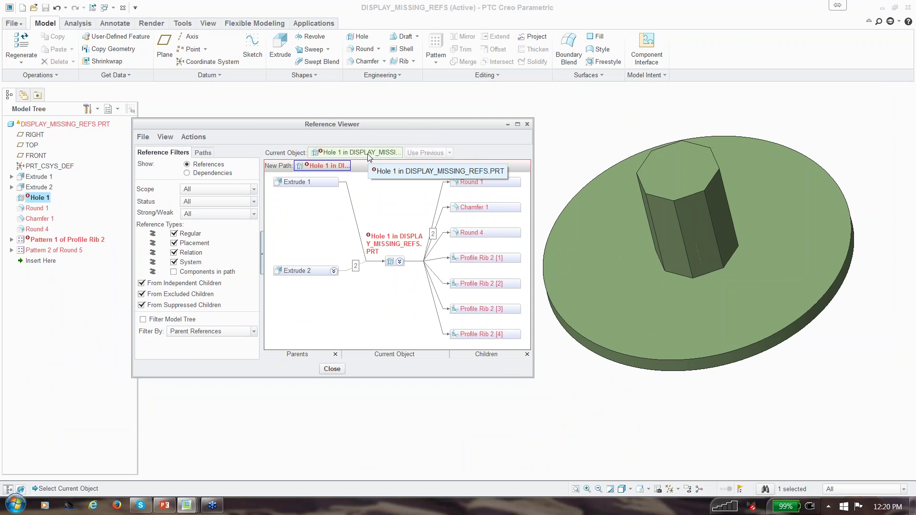
- Expand Hole 1's own references in the Reference Viewer and inspect missing reference id 101
left_click(44, 208)
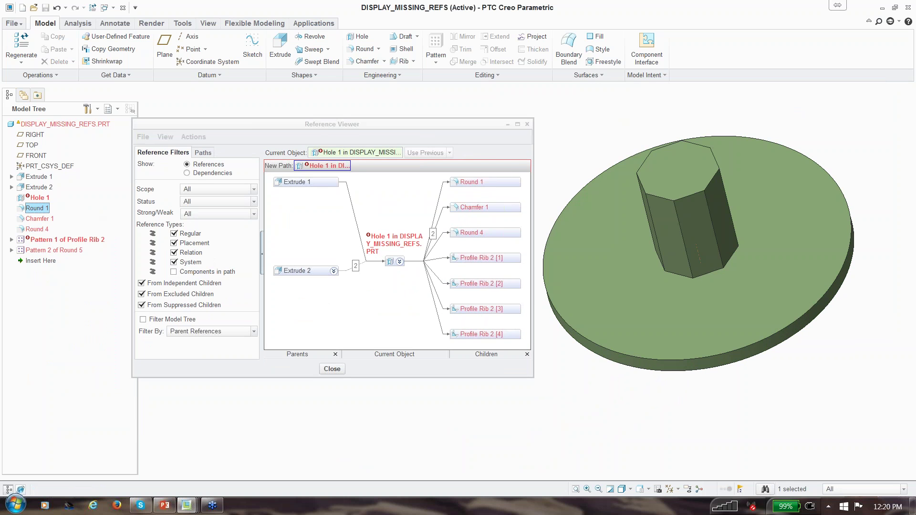
left_click(38, 197)
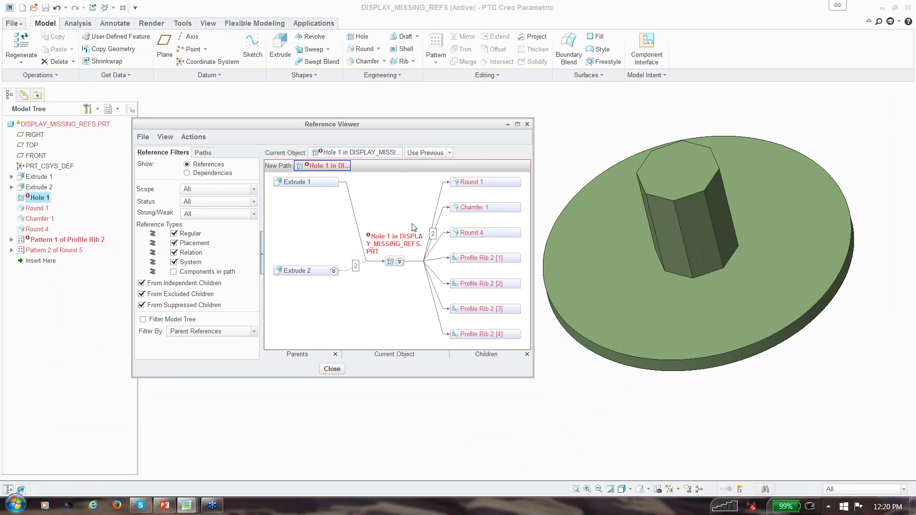
left_click(399, 261)
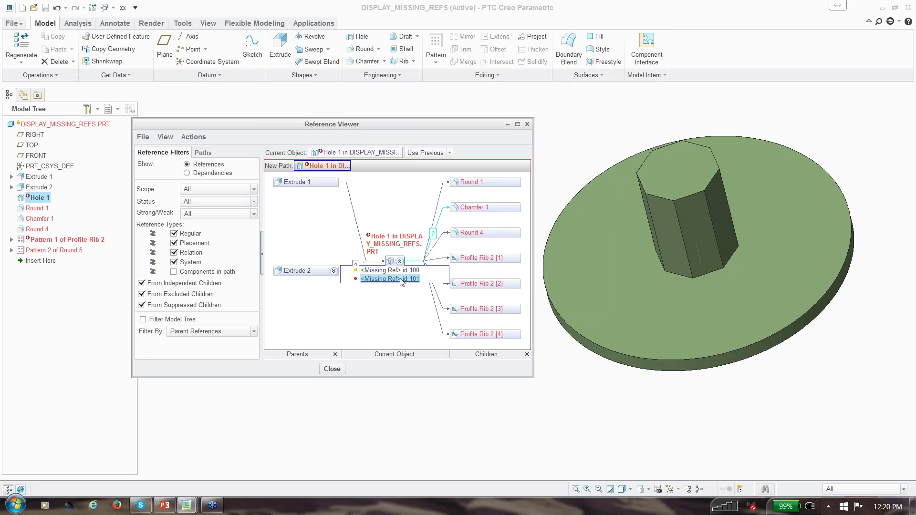
left_click(399, 281)
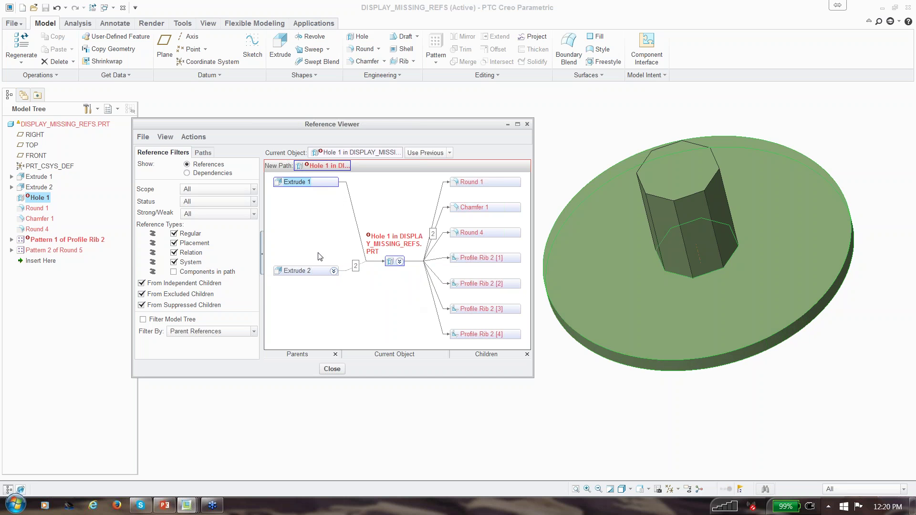
- Expand parent Extrude 2 in the Reference Viewer, highlight its missing reference on the model and close the viewer
left_click(334, 271)
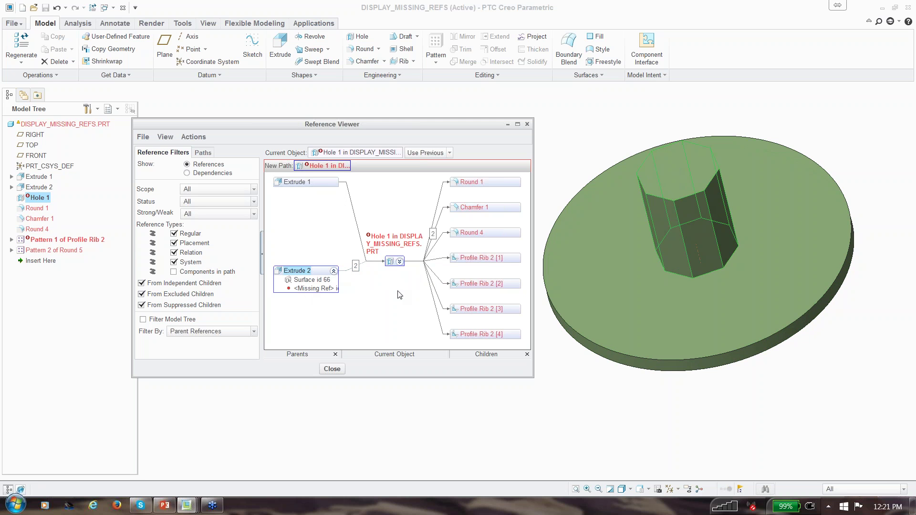
right_click(331, 290)
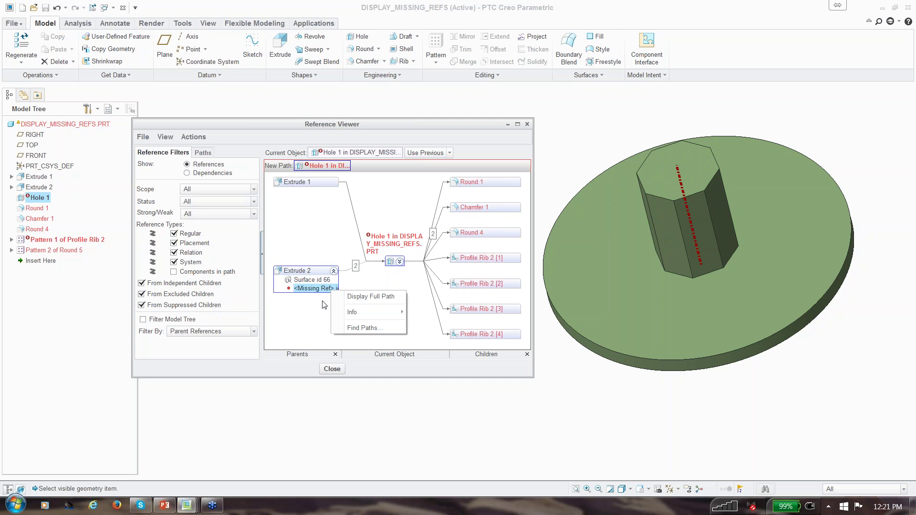
left_click(323, 318)
left_click(332, 368)
- Open the failed Hole 1 for reference editing and place the reference dialog beside the model
right_click(47, 199)
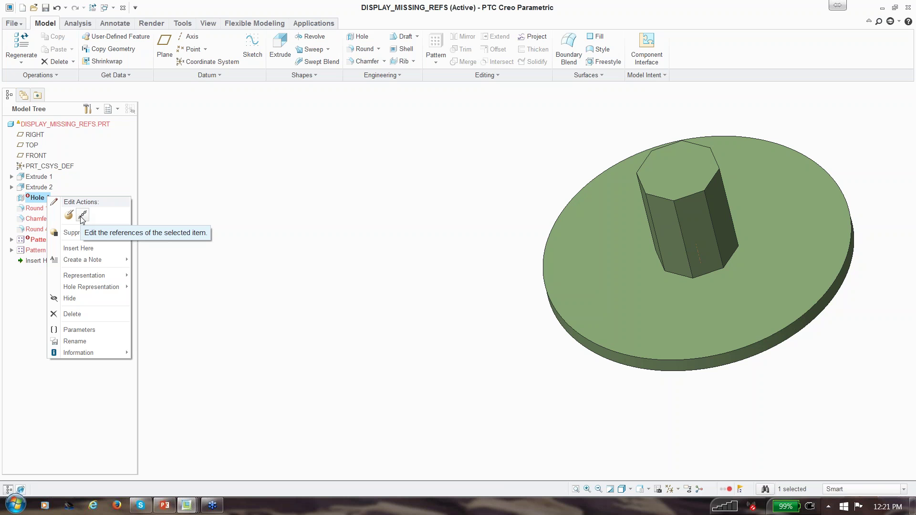
left_click(82, 217)
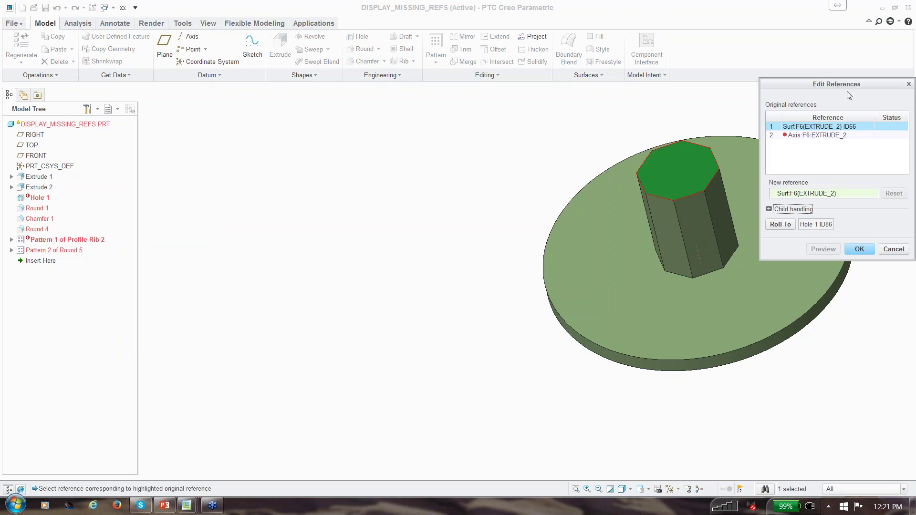
left_click_drag(816, 89, 306, 149)
scroll(873, 210, "down", 2)
left_click(546, 146)
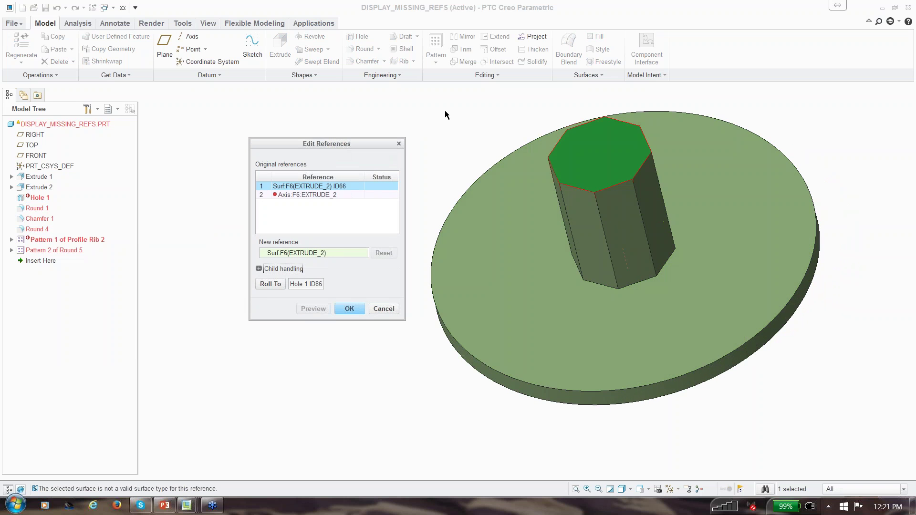
- Replace Hole 1's missing Extrude 2 axis with axis A_1 of Extrude 1 and accept the change despite the remaining failures
left_click(328, 196)
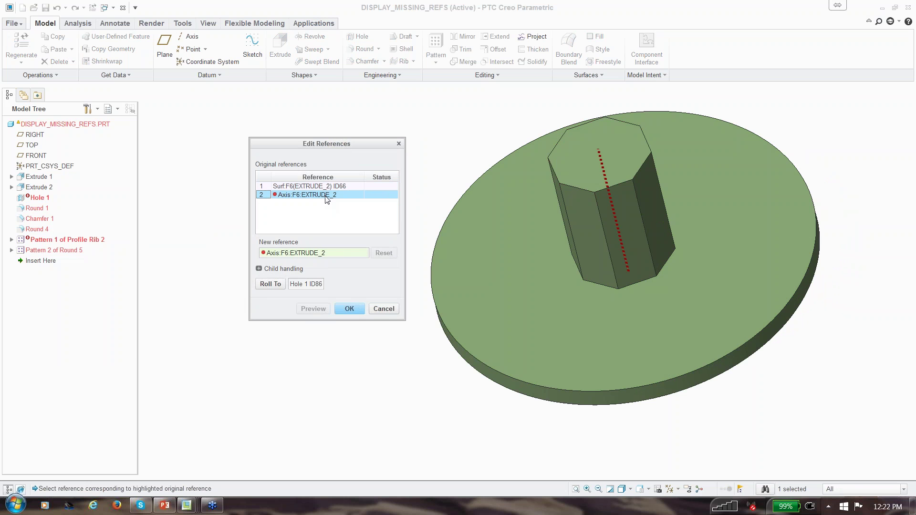
left_click(671, 490)
left_click(679, 454)
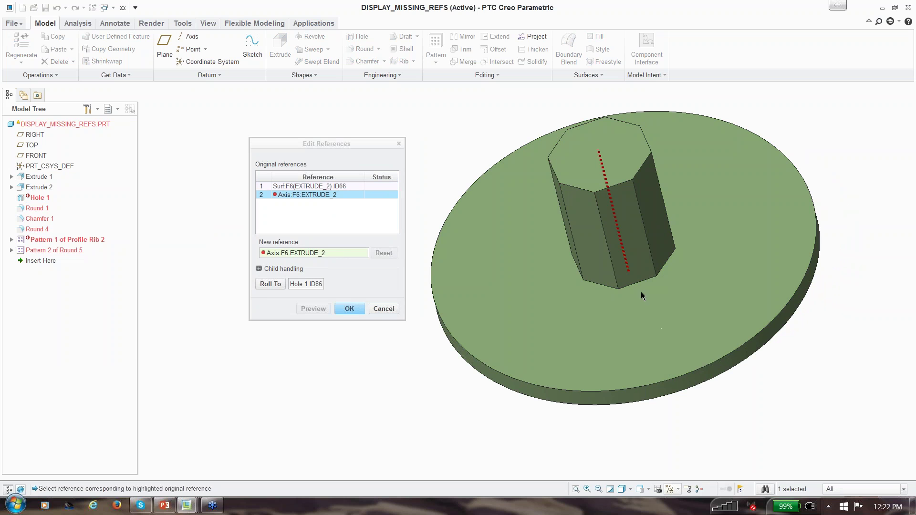
left_click(627, 271)
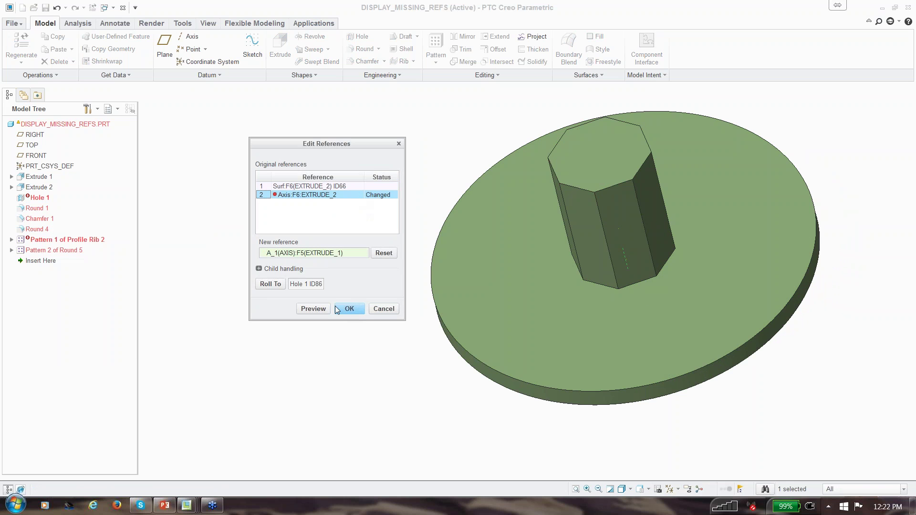
left_click(347, 309)
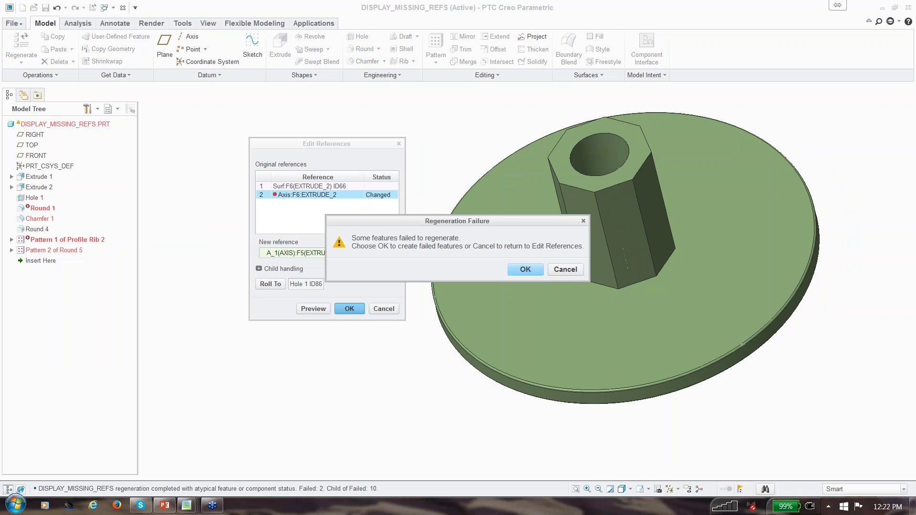
left_click(525, 269)
- Try to replace Round 1's missing Extrude 2 edge with one top edge of the octagonal boss, and cancel the reference editing
left_click(41, 208)
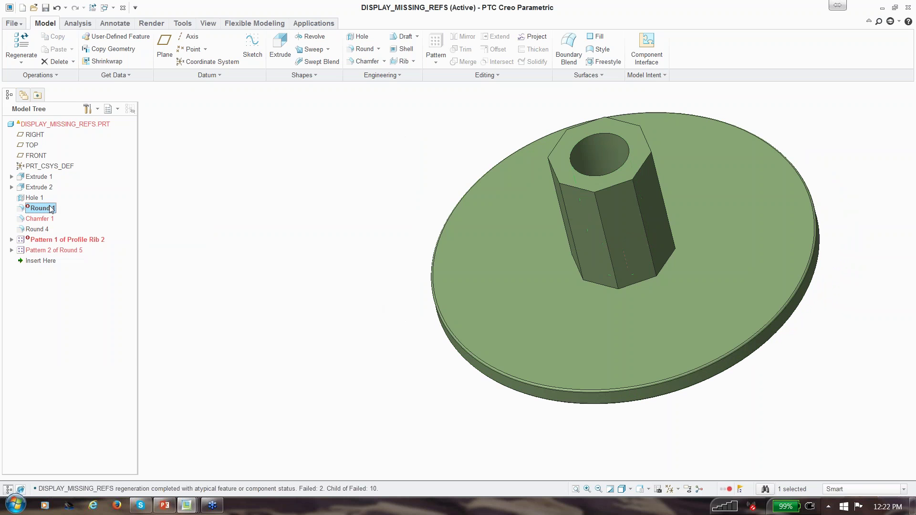
right_click(51, 208)
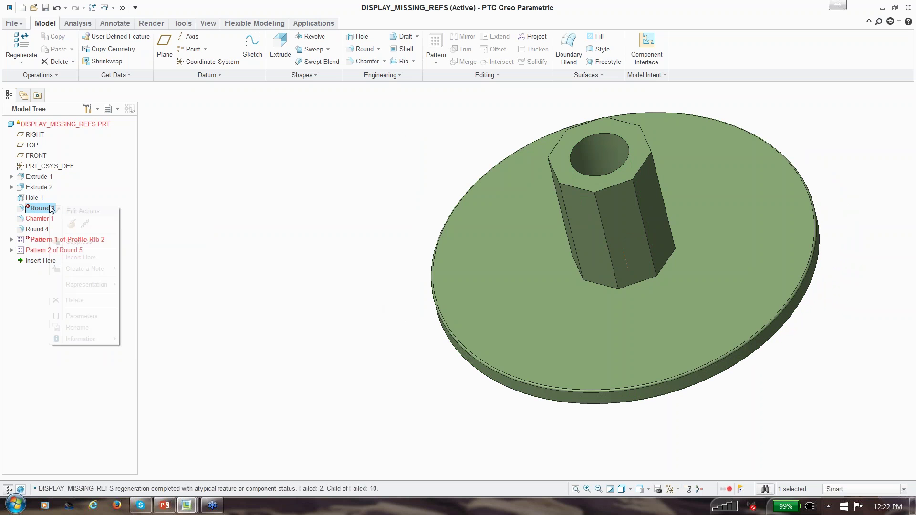
left_click(85, 224)
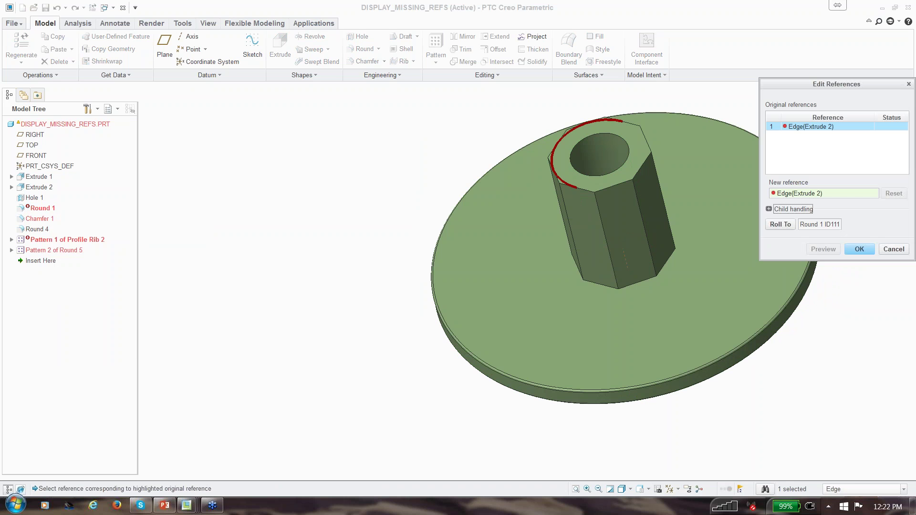
left_click_drag(819, 86, 247, 153)
left_click(263, 193)
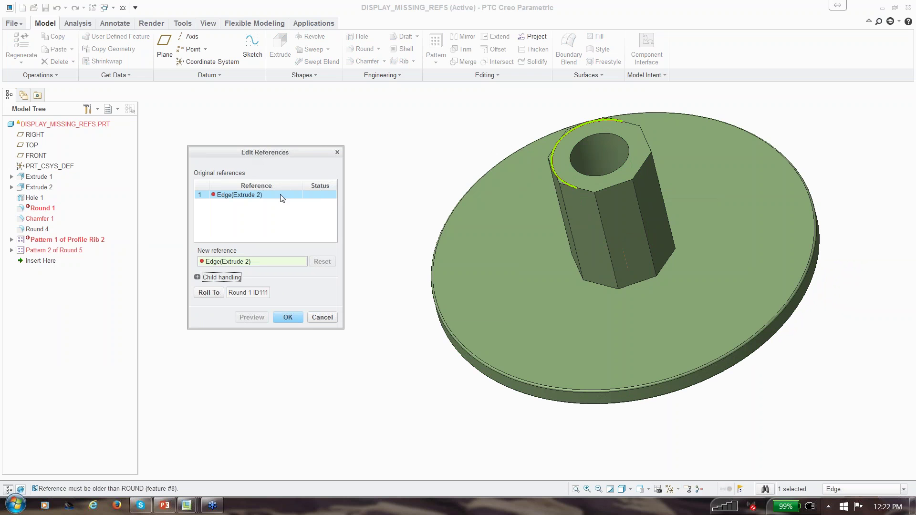
left_click(578, 189)
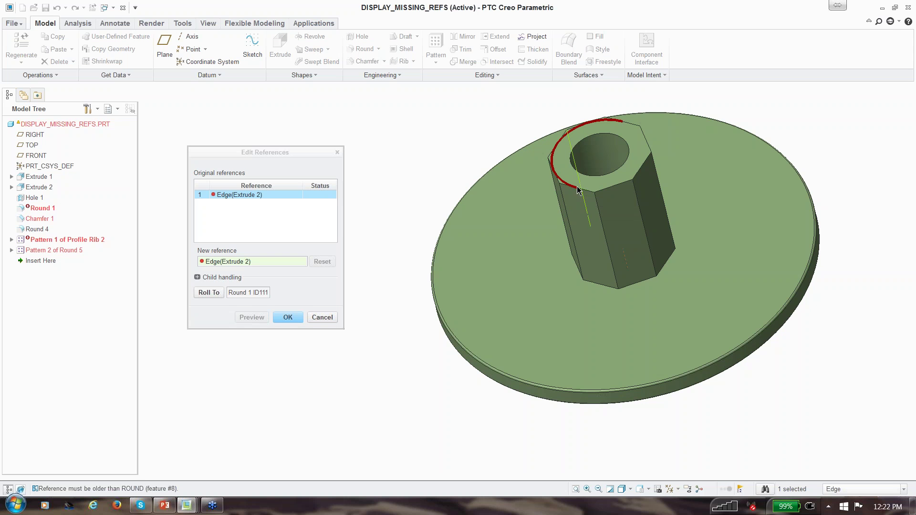
left_click(601, 191)
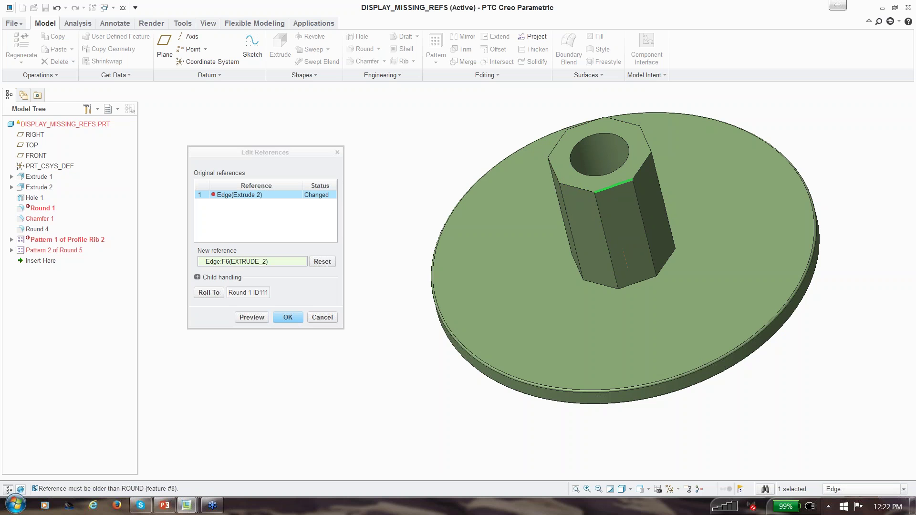
mouse_move(299, 200)
left_click(322, 317)
left_click(458, 267)
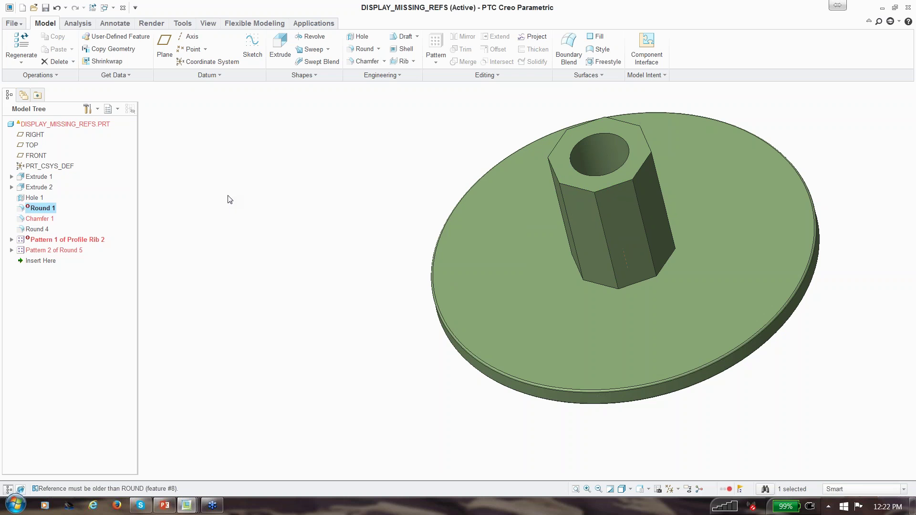
right_click(33, 208)
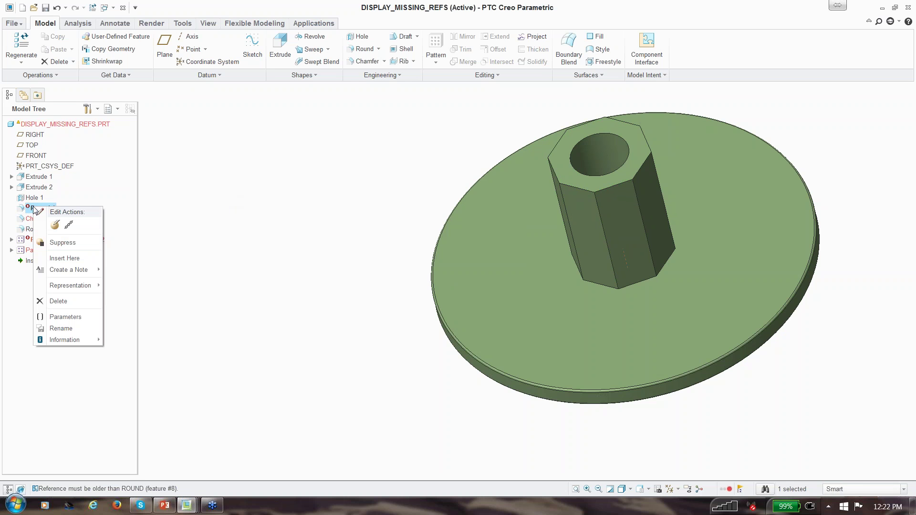
left_click(69, 226)
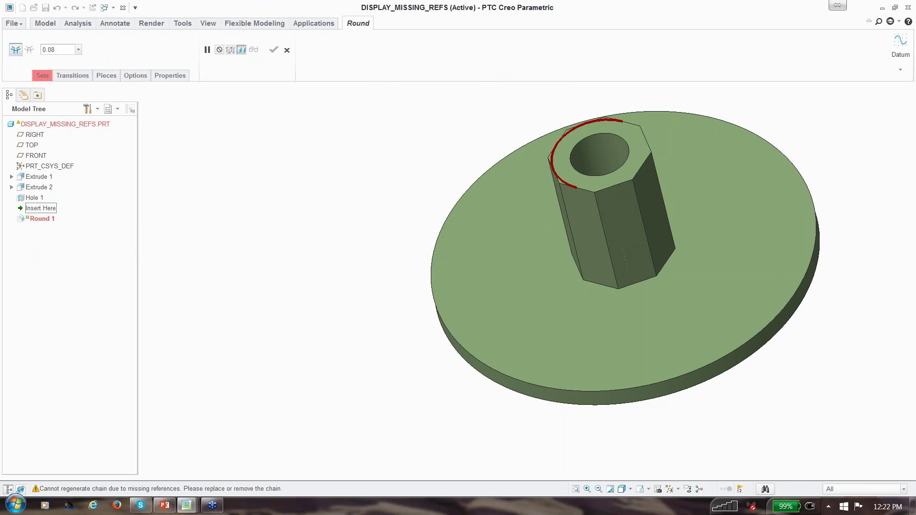
left_click(287, 50)
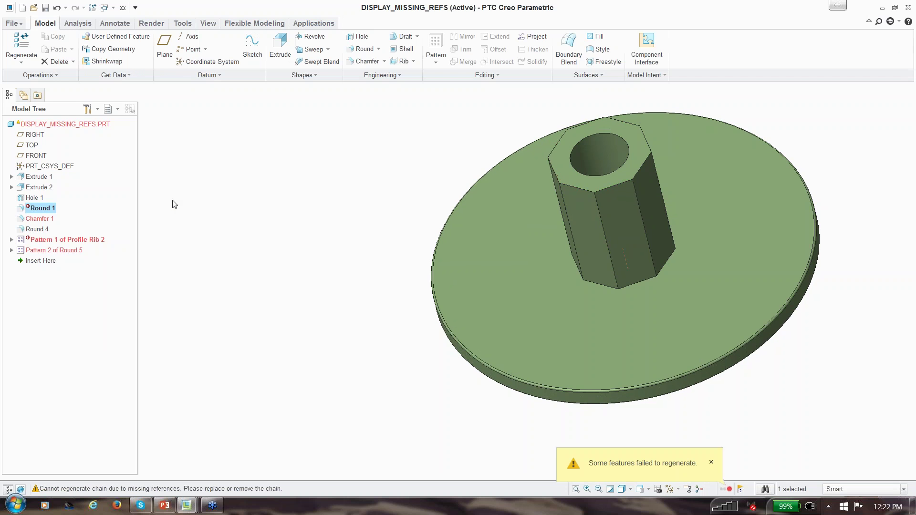
- Replace Round 1's missing edge with one top edge of the octagonal boss, check its child handling, preview and accept
right_click(55, 208)
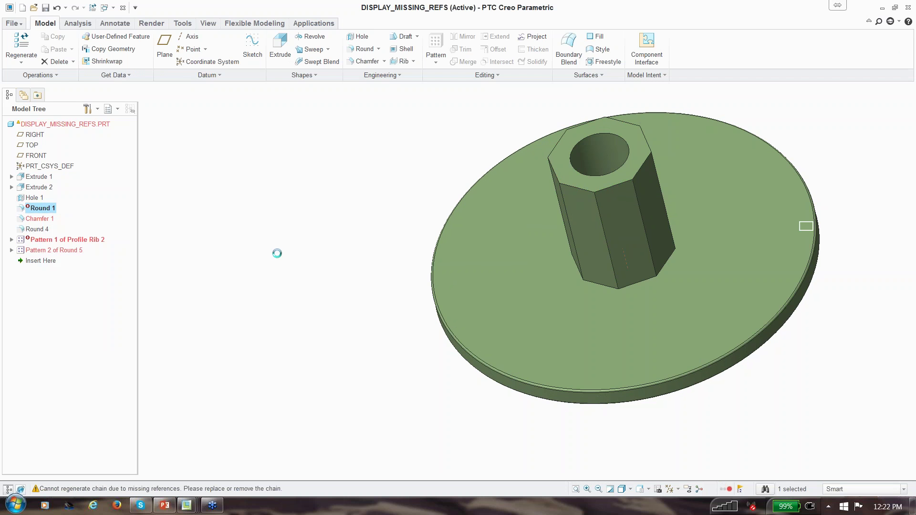
left_click(89, 227)
left_click(612, 194)
left_click_drag(840, 86, 221, 144)
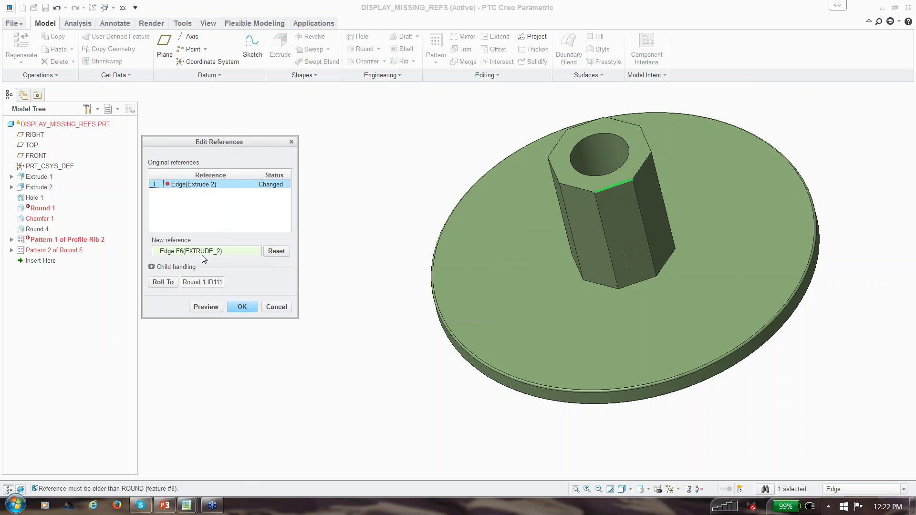
left_click(152, 266)
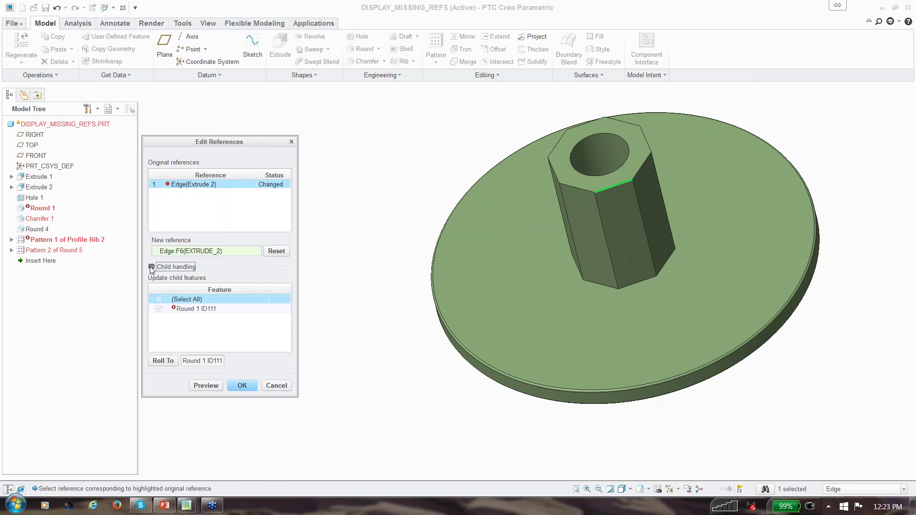
left_click(181, 310)
left_click(215, 387)
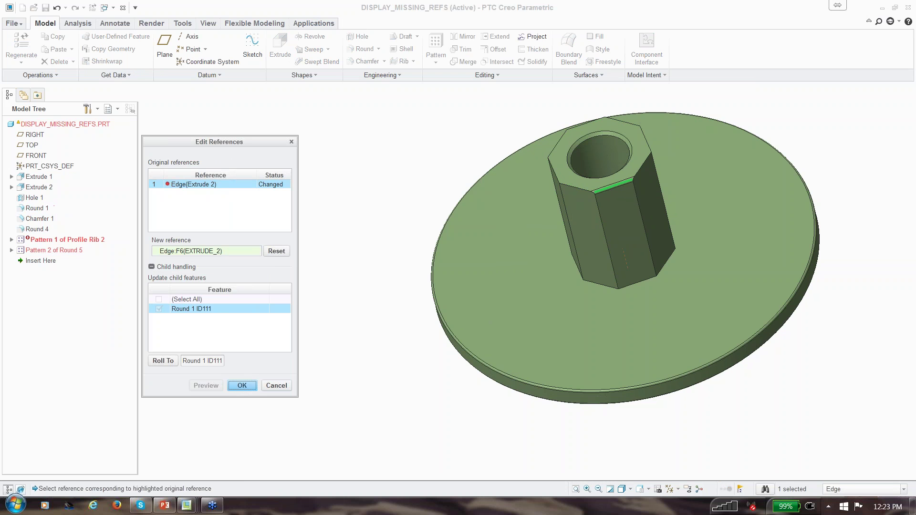
left_click(242, 385)
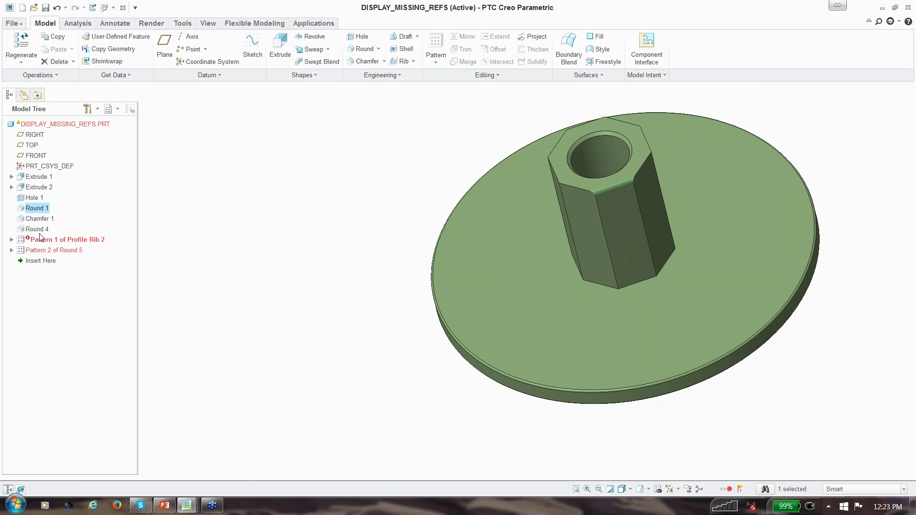
- Edit the definition of Round 1 and remove the single edge from its Set 1 references
right_click(33, 210)
left_click(67, 232)
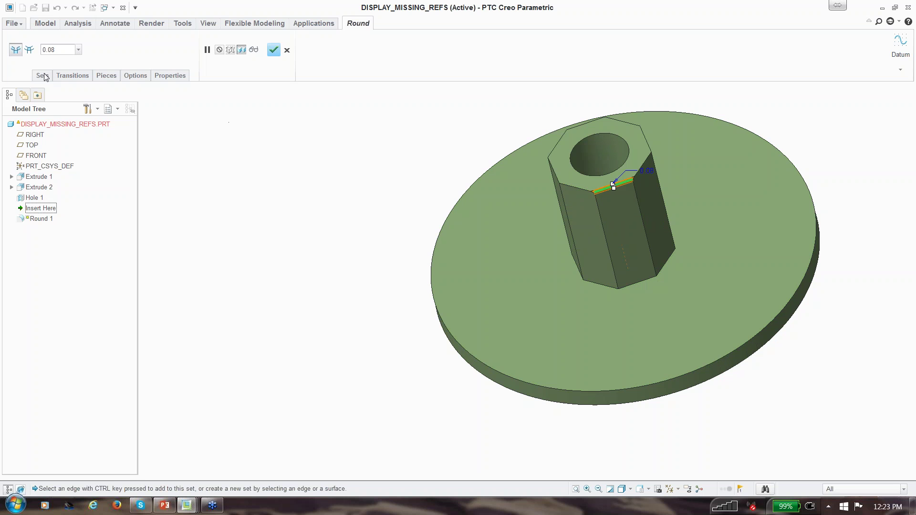
left_click(43, 76)
right_click(70, 209)
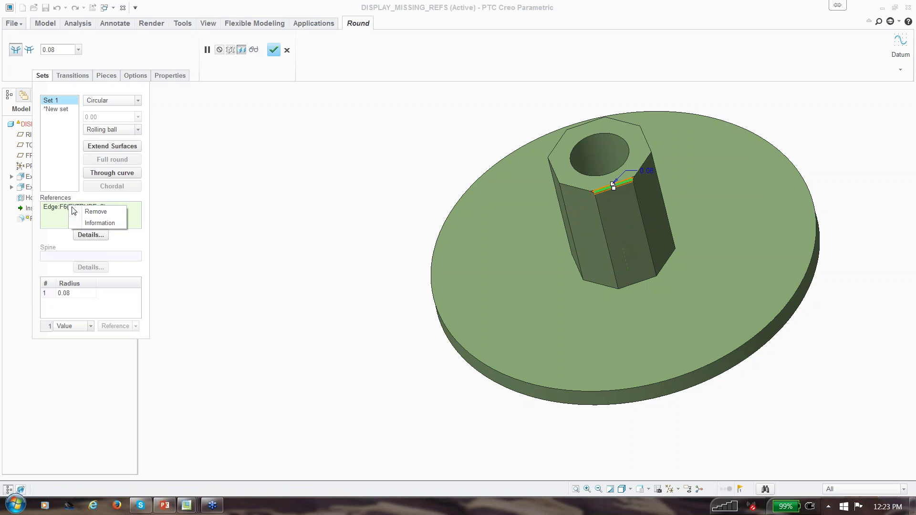
left_click(96, 211)
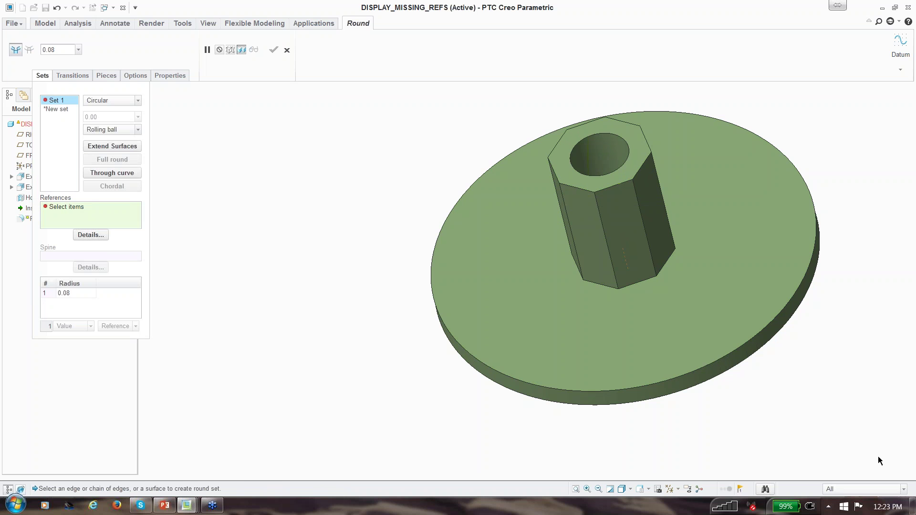
- Assign the intent chain of all top edges of the octagonal boss to Round 1 and finish the redefinition
left_click(903, 489)
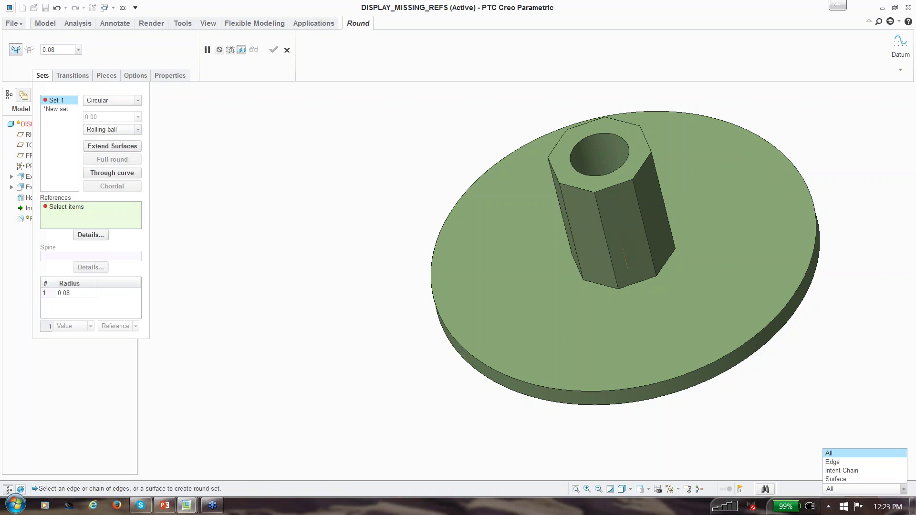
left_click(840, 471)
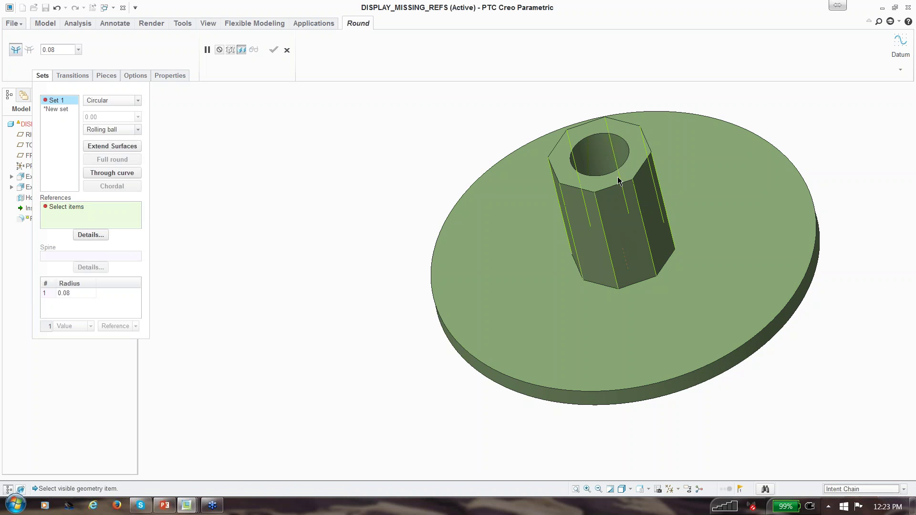
left_click(579, 187)
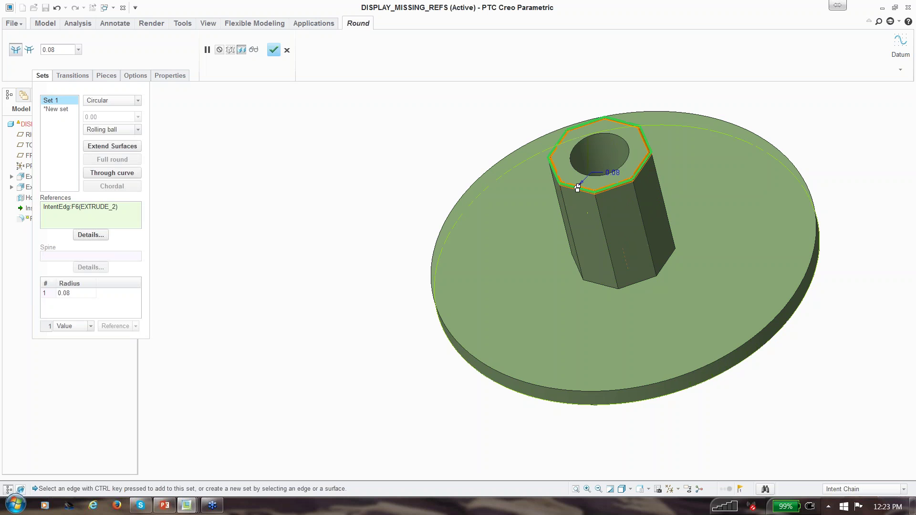
left_click(42, 75)
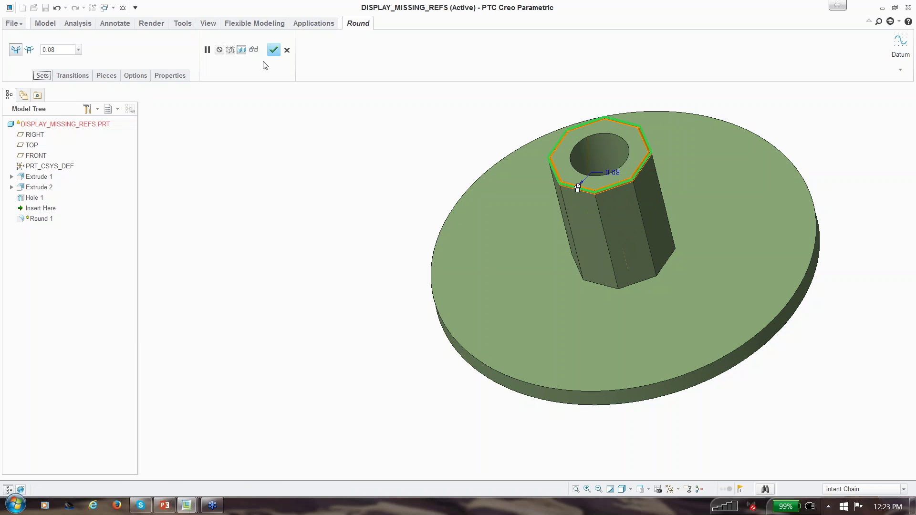
left_click(273, 49)
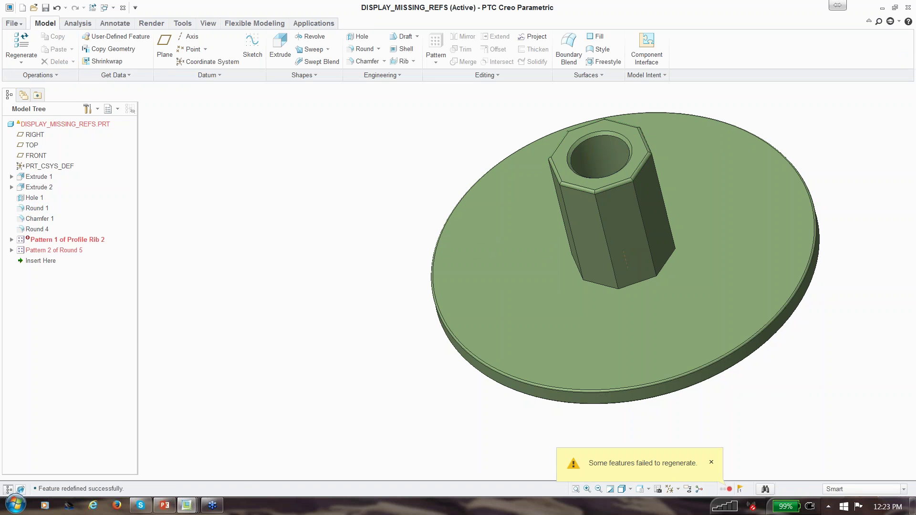
- Expand Pattern 1 of Profile Rib 2 and open its first member, Profile Rib 2 [1], for reference editing
left_click(65, 242)
right_click(65, 243)
left_click(11, 240)
right_click(57, 253)
left_click(92, 268)
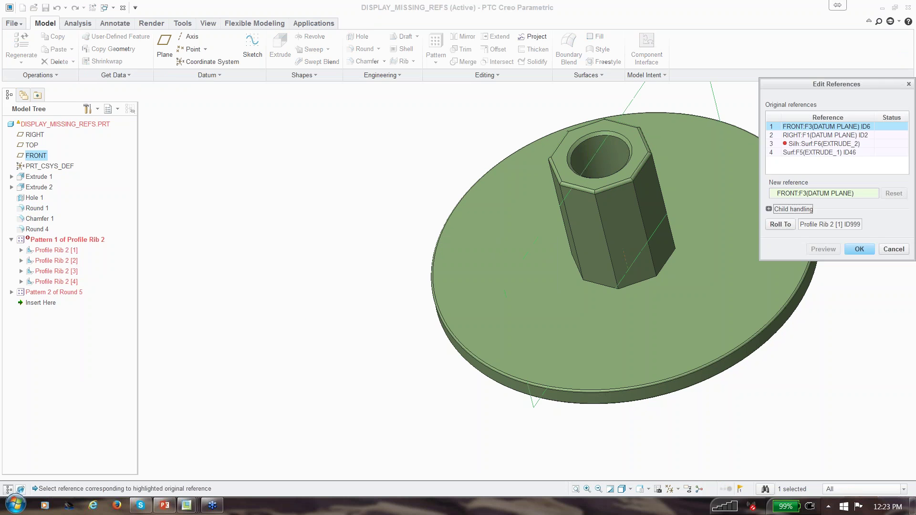
- Replace the rib's missing Extrude 2 silhouette surface with a side face of the octagonal boss and apply the change
left_click(828, 145)
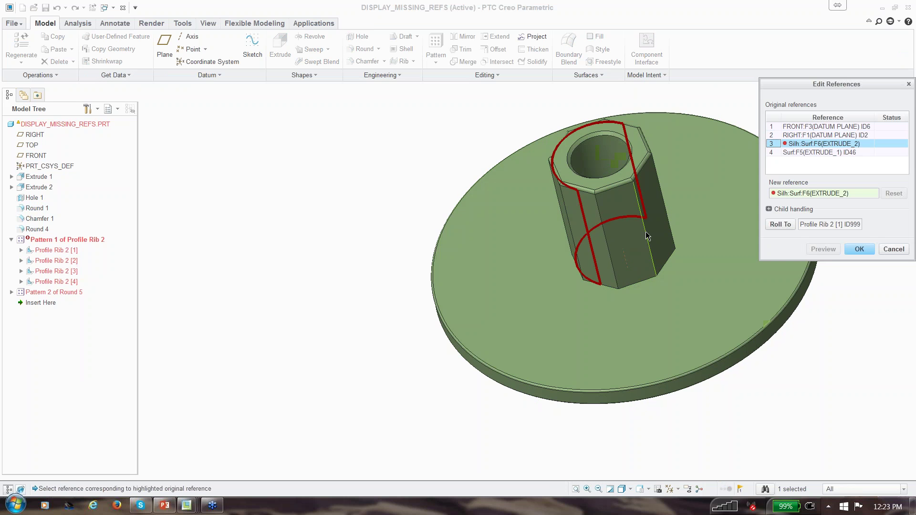
right_click(584, 243)
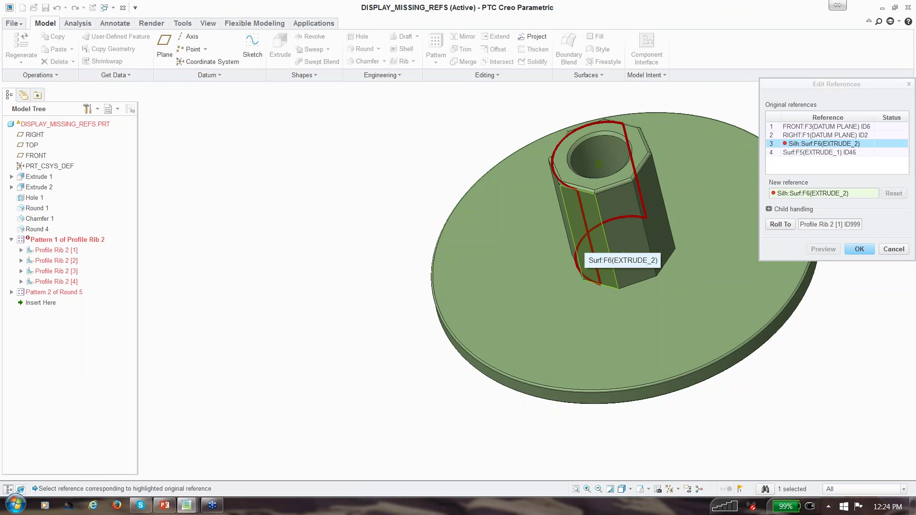
left_click(585, 246)
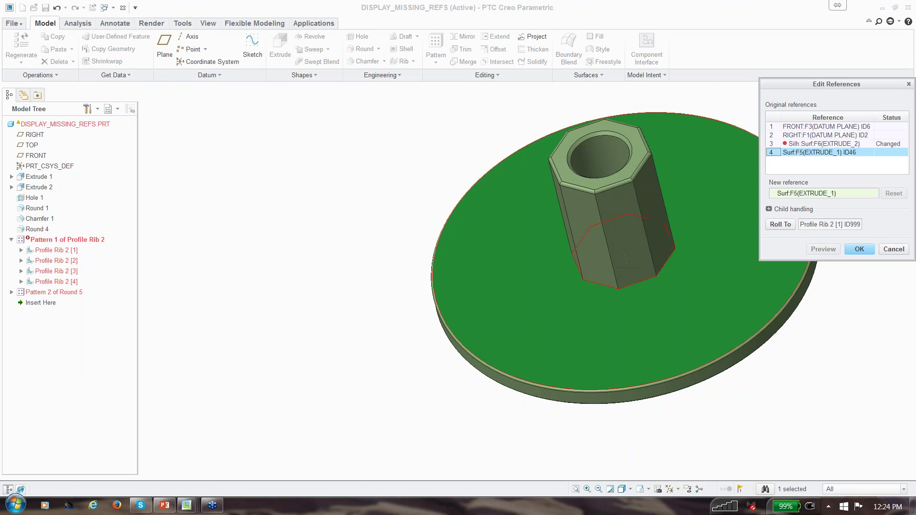
left_click(858, 249)
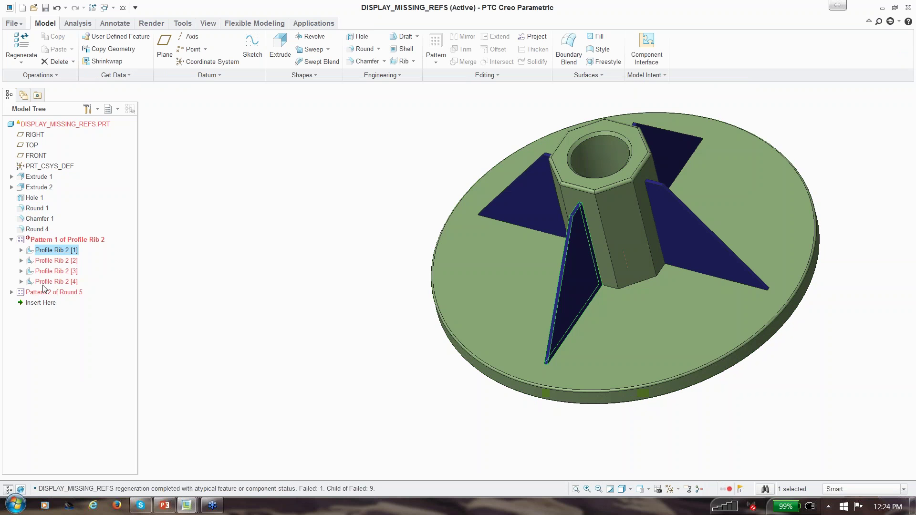
- Redefine Pattern 1 of Profile Rib 2, replacing its missing pattern axis with the boss's central axis, and accept the pattern
left_click(55, 243)
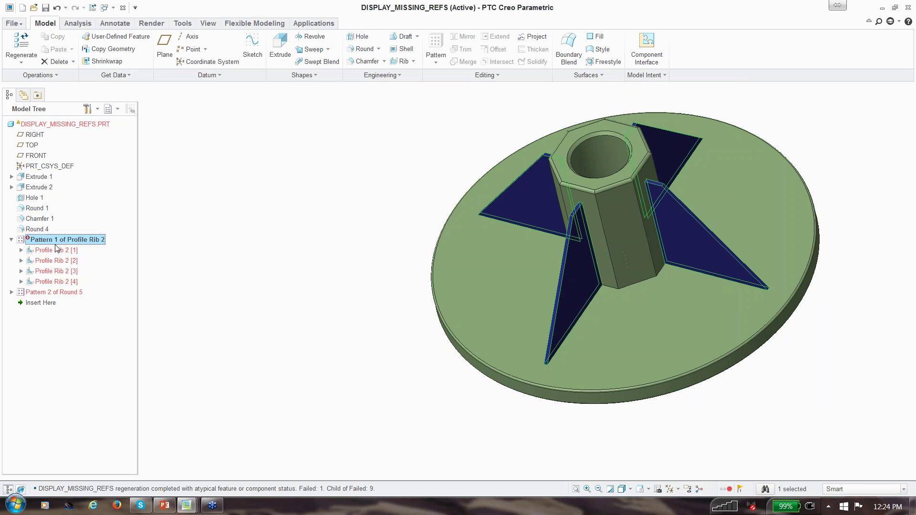
right_click(58, 241)
left_click(90, 259)
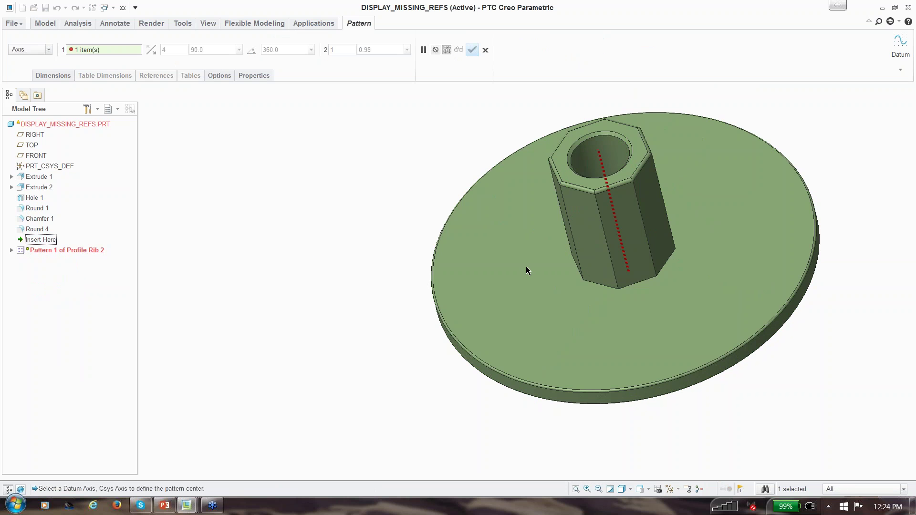
left_click(625, 256)
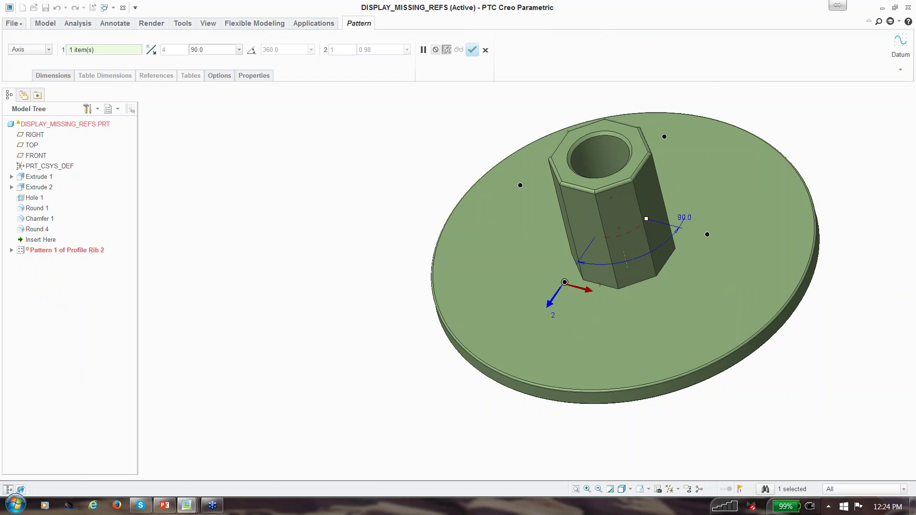
middle_click(417, 221)
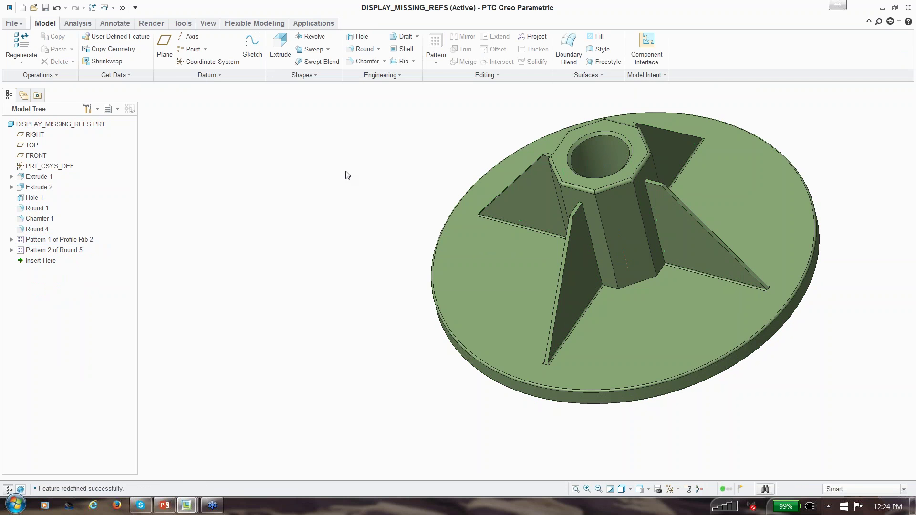
key("ctrl+d")
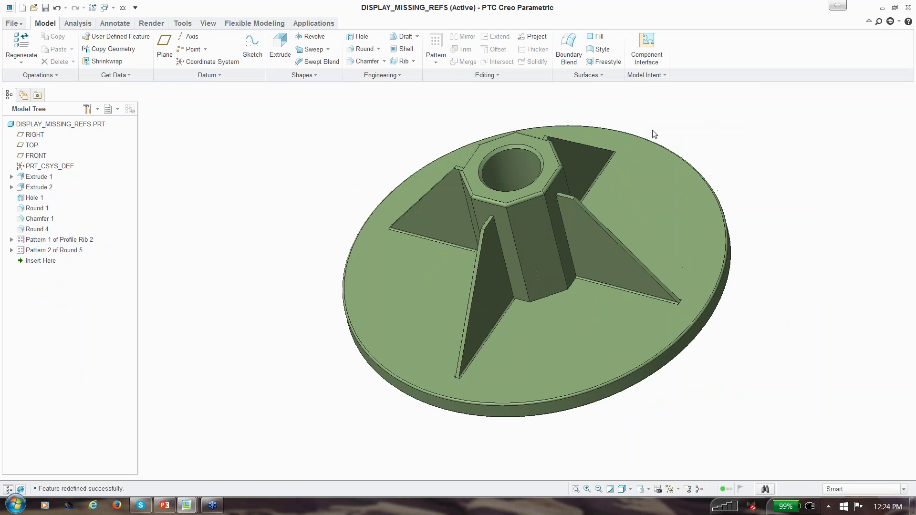
- Examine the repaired octagonal boss and its ribs, highlighting Extrude 2, the rib pattern and its first member
left_click(536, 207)
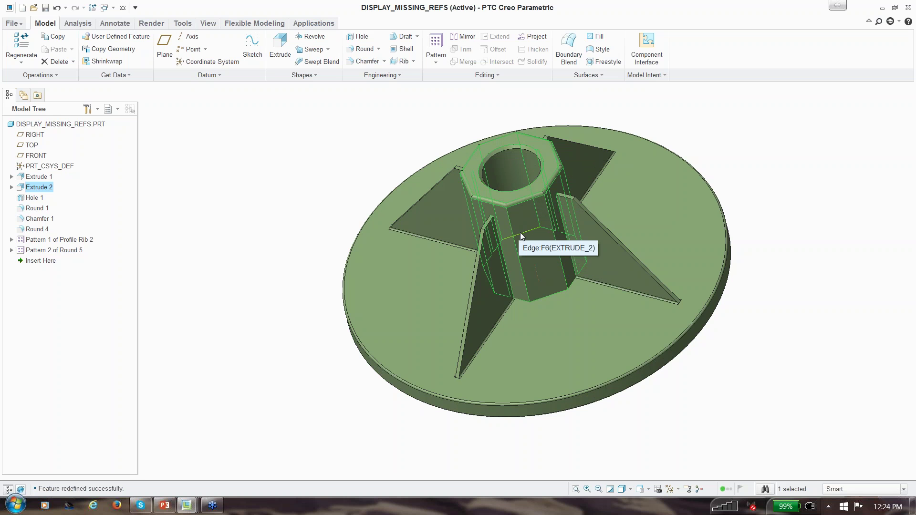
middle_click_drag(522, 232, 522, 232)
left_click(646, 127)
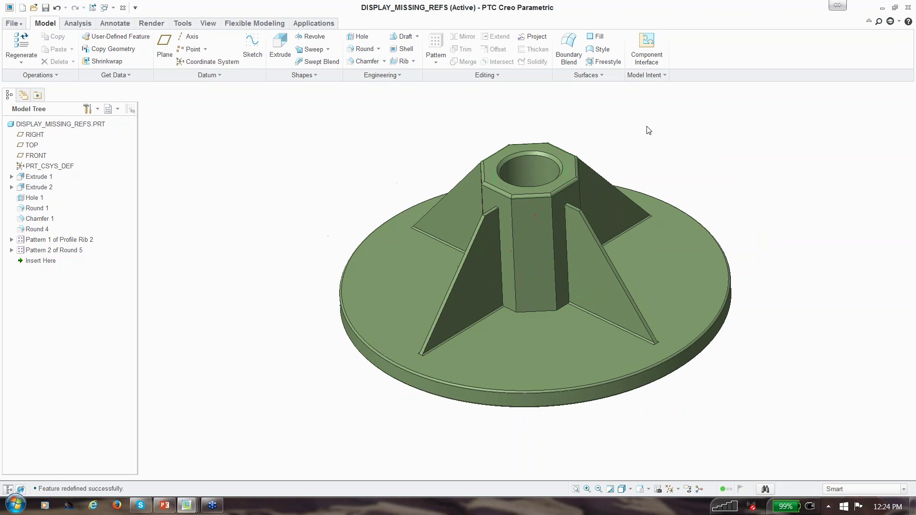
scroll(646, 127, "down", 2)
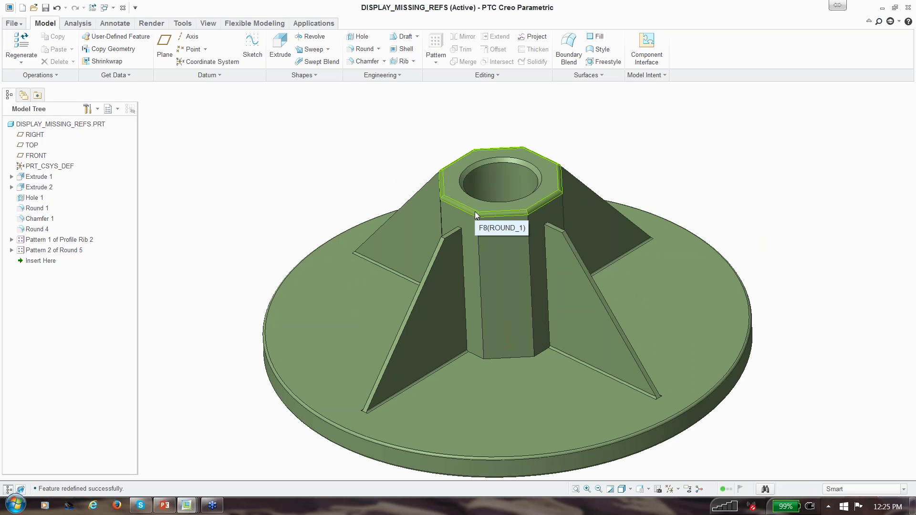
mouse_move(487, 274)
middle_mouse_down()
mouse_move(478, 267)
mouse_move(478, 276)
middle_mouse_up()
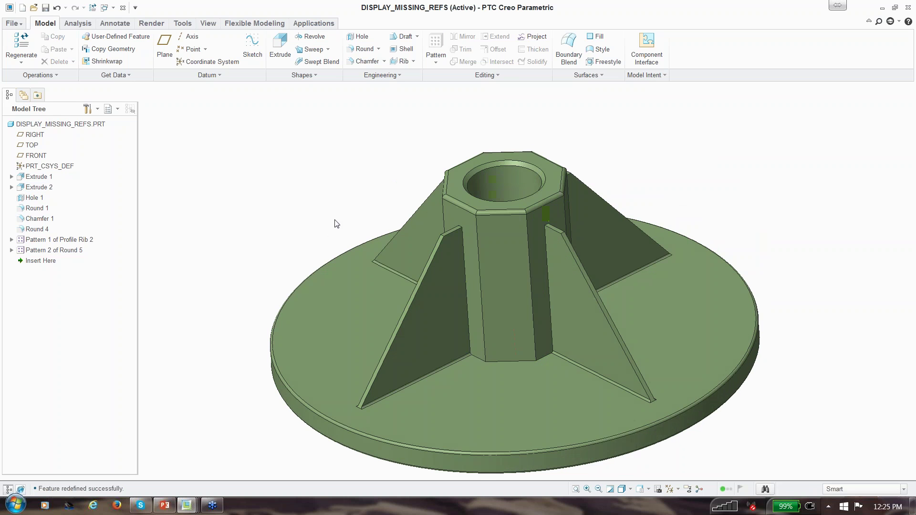
left_click(88, 240)
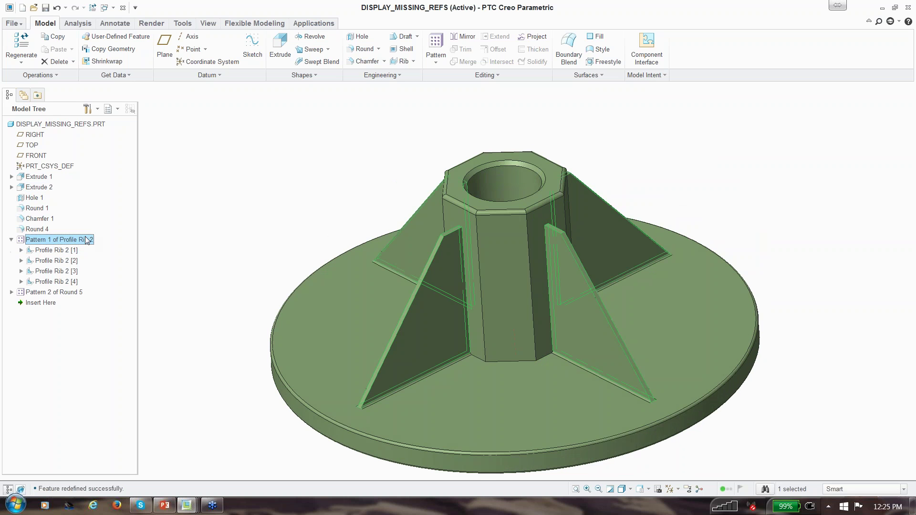
left_click(60, 256)
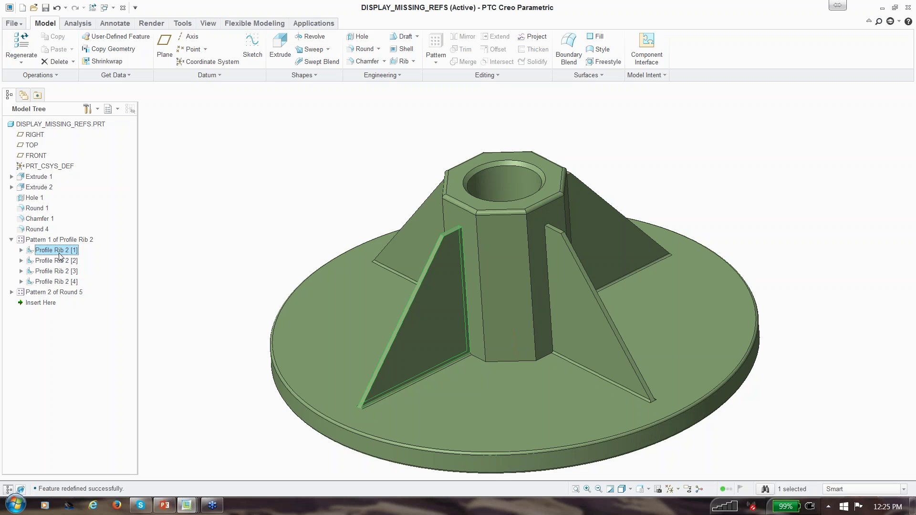
left_click(11, 239)
left_click(323, 217)
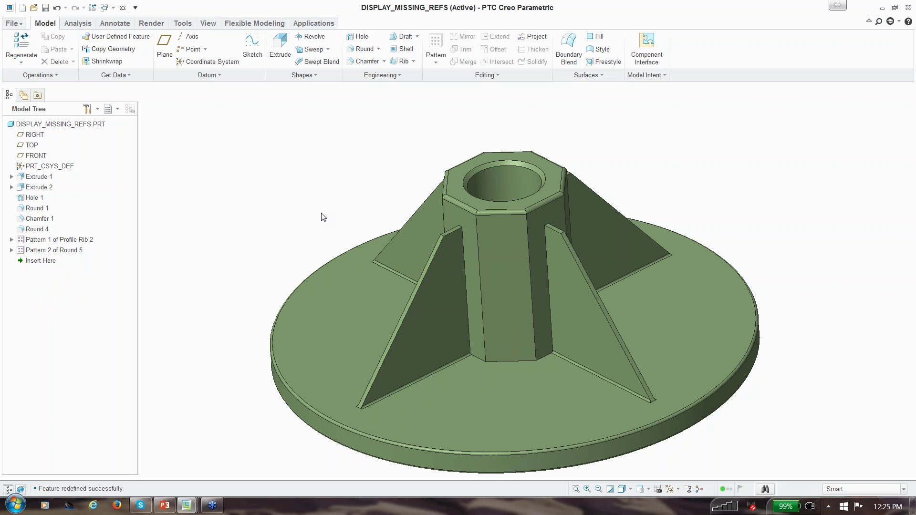
- Add a round of about 0.72 to the upper corner edge of one rib, where its short top meets the slope
left_click(355, 52)
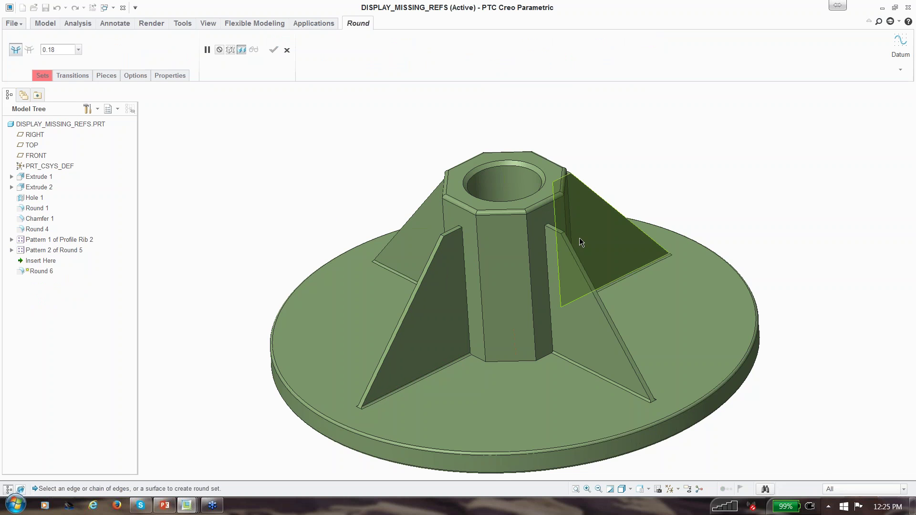
scroll(577, 236, "up", 5)
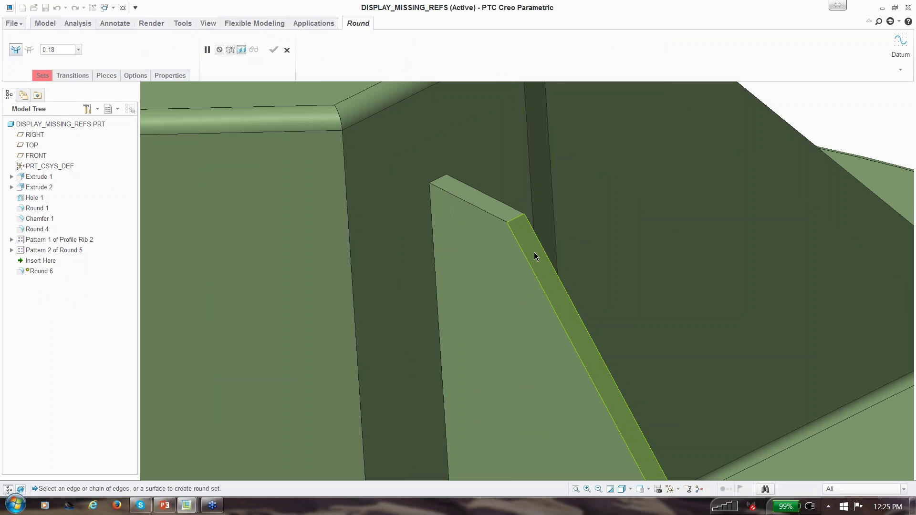
scroll(520, 230, "down", 5)
scroll(518, 234, "down", 3)
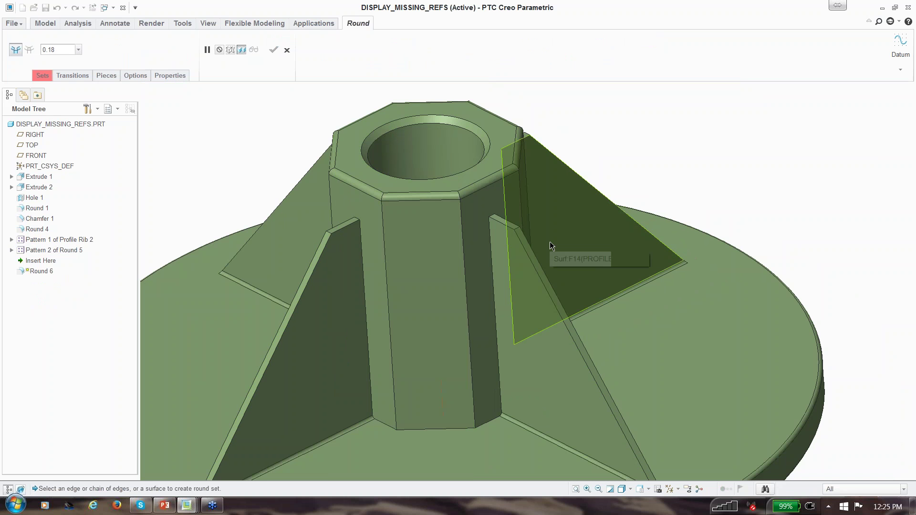
scroll(549, 242, "down", 2)
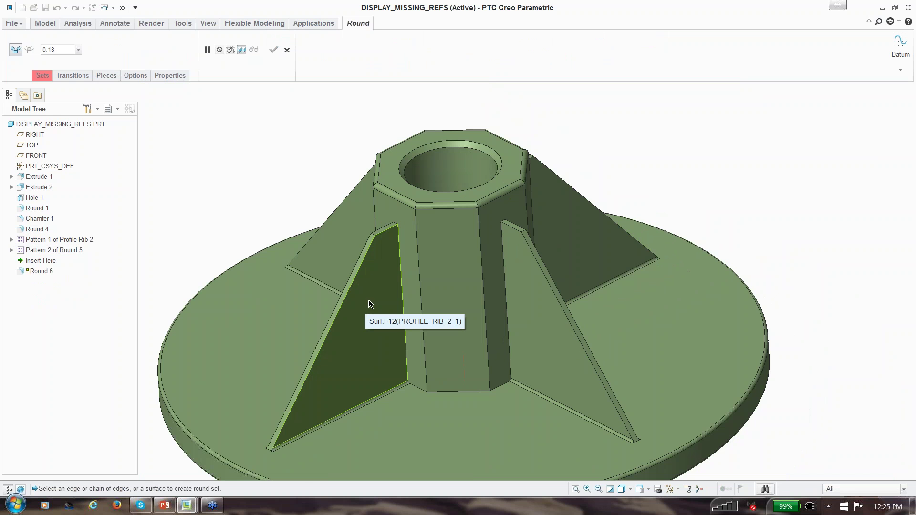
scroll(380, 279, "down", 2)
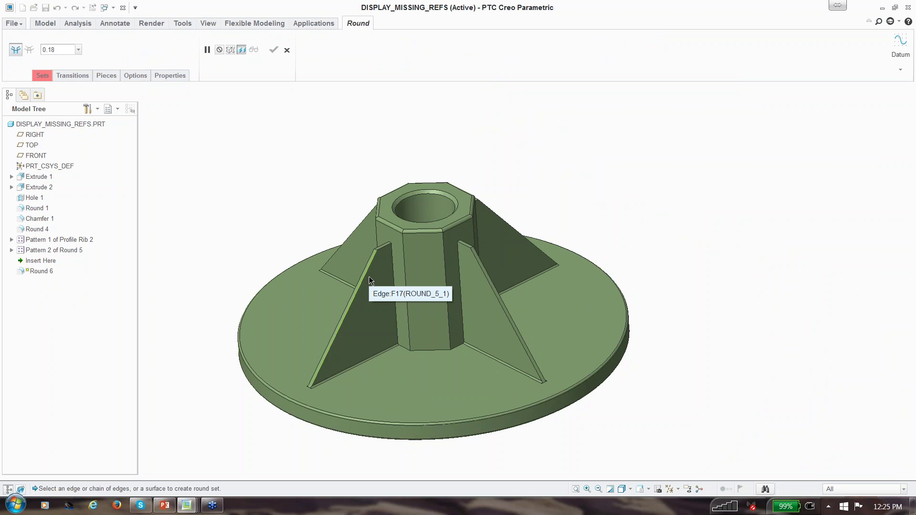
scroll(371, 276, "up", 4)
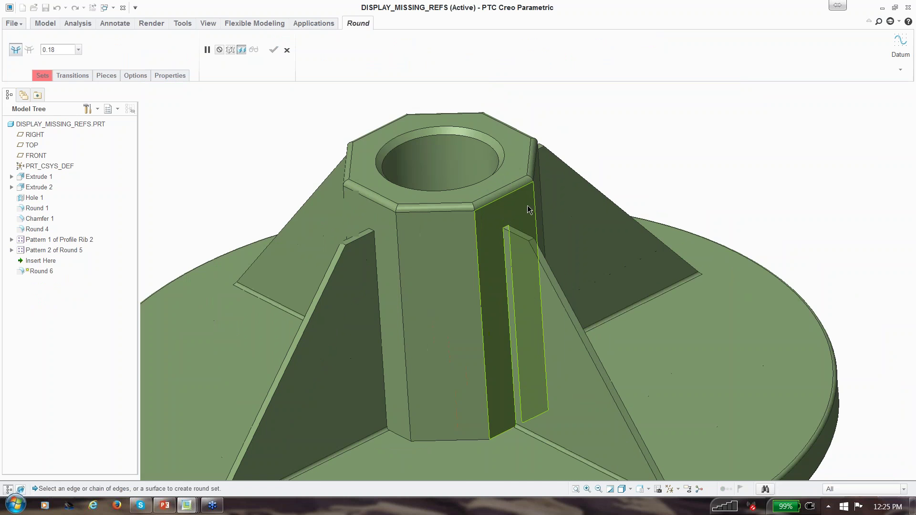
scroll(349, 275, "down", 2)
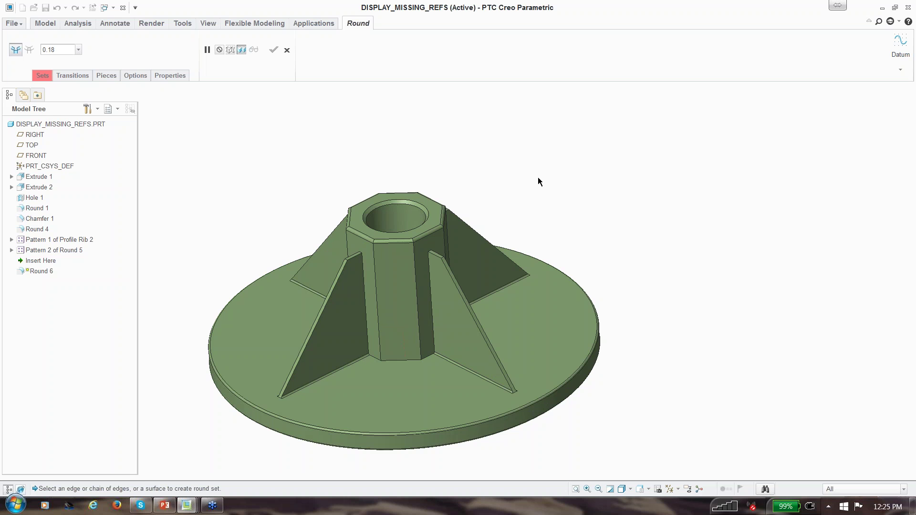
mouse_move(454, 244)
middle_mouse_down()
mouse_move(448, 231)
mouse_move(449, 254)
middle_mouse_up()
scroll(448, 254, "up", 5)
left_click(445, 261)
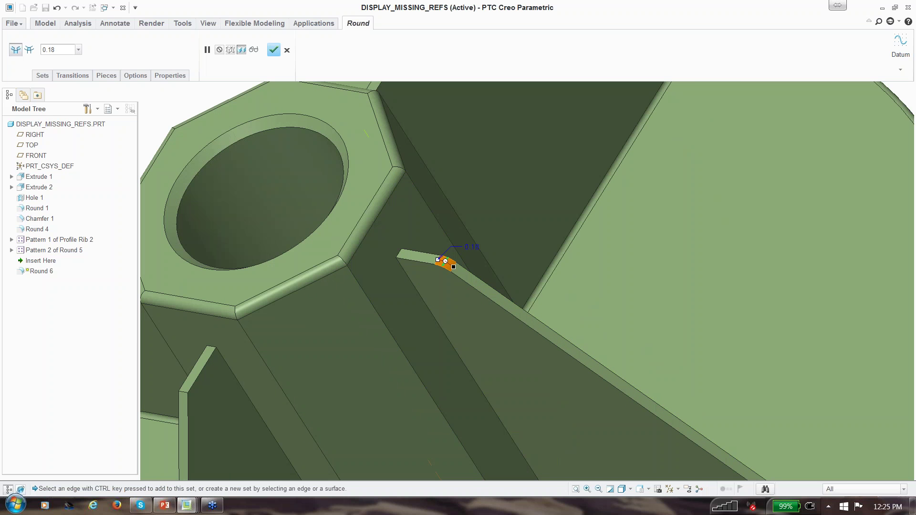
left_click_drag(479, 281, 481, 284)
scroll(482, 283, "down", 6)
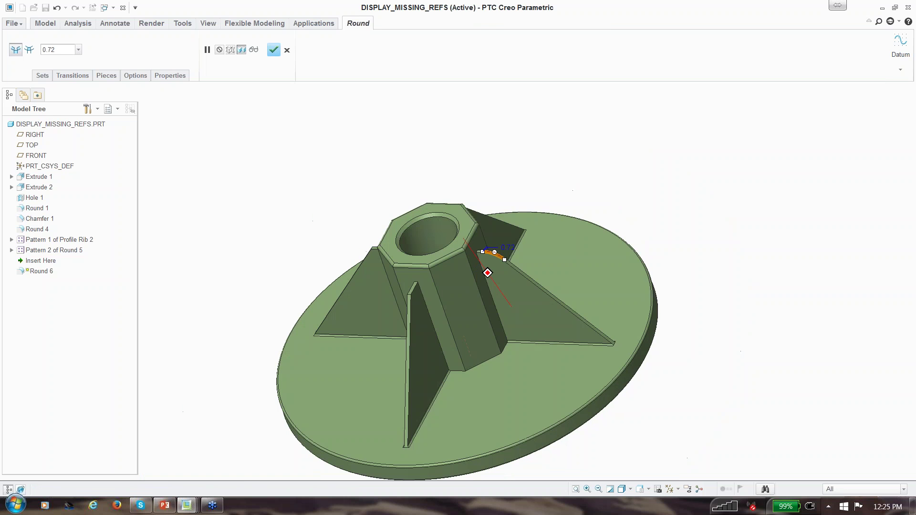
left_click(274, 50)
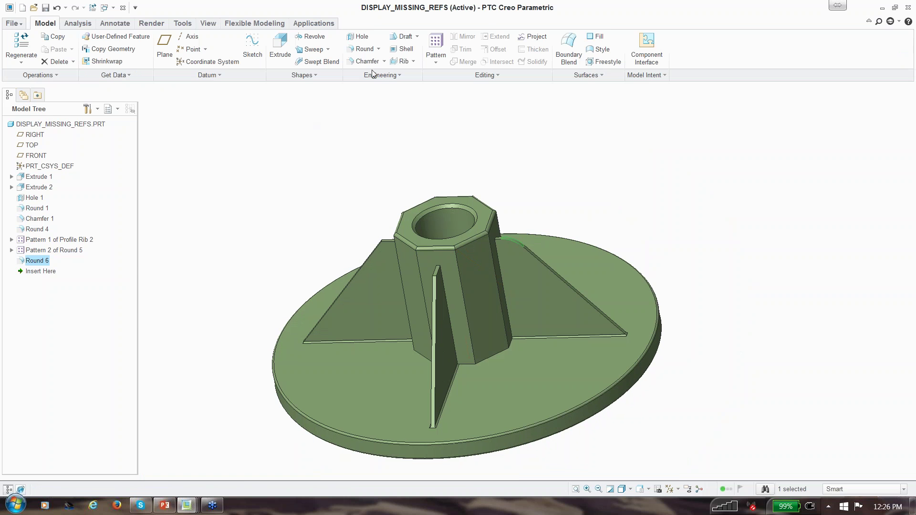
- Pattern the new rib corner round as a reference pattern following the existing rib pattern
left_click(436, 44)
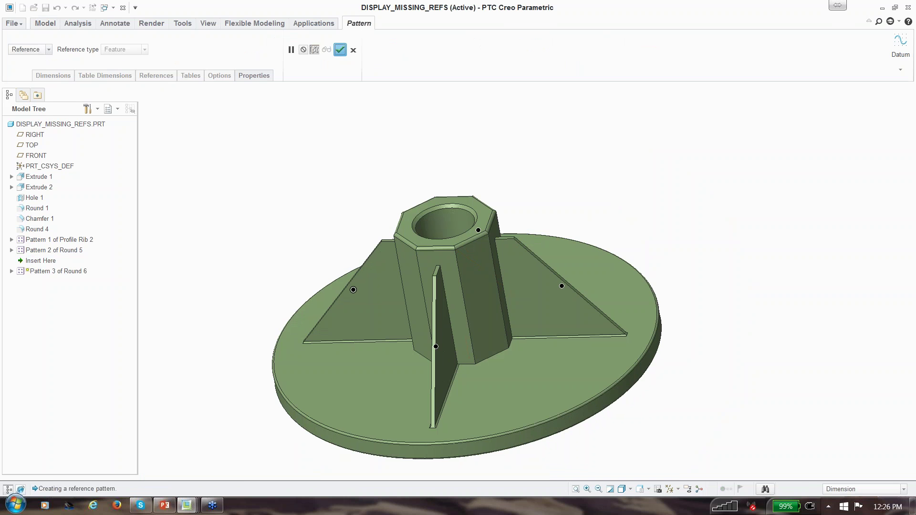
left_click(340, 49)
left_click(342, 125)
middle_click_drag(423, 204, 443, 229)
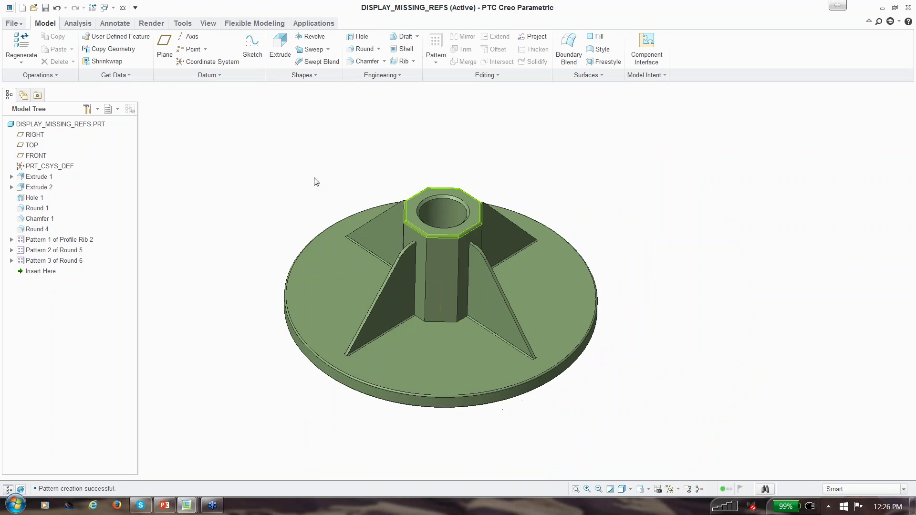
key("ctrl+d")
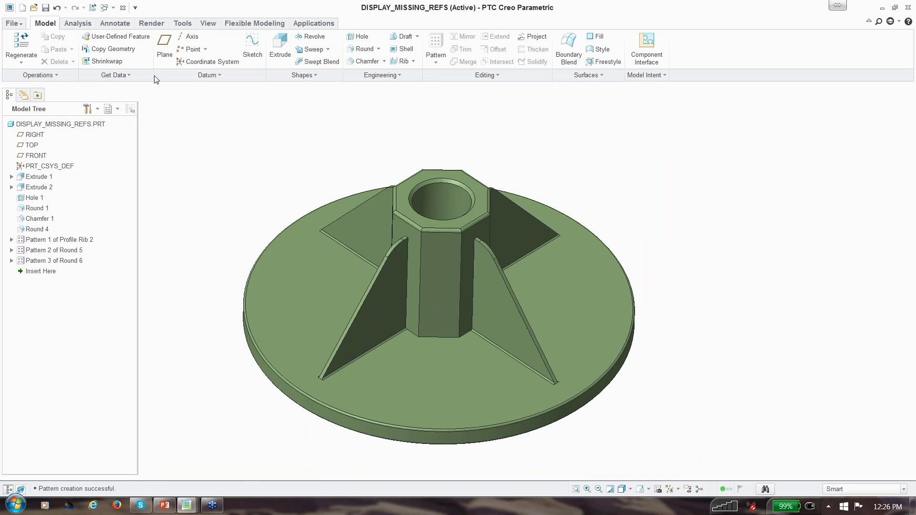
- Switch to the EDIT_REFERENCES.PRT window and open the countersunk Hole 1 for reference editing
left_click(104, 7)
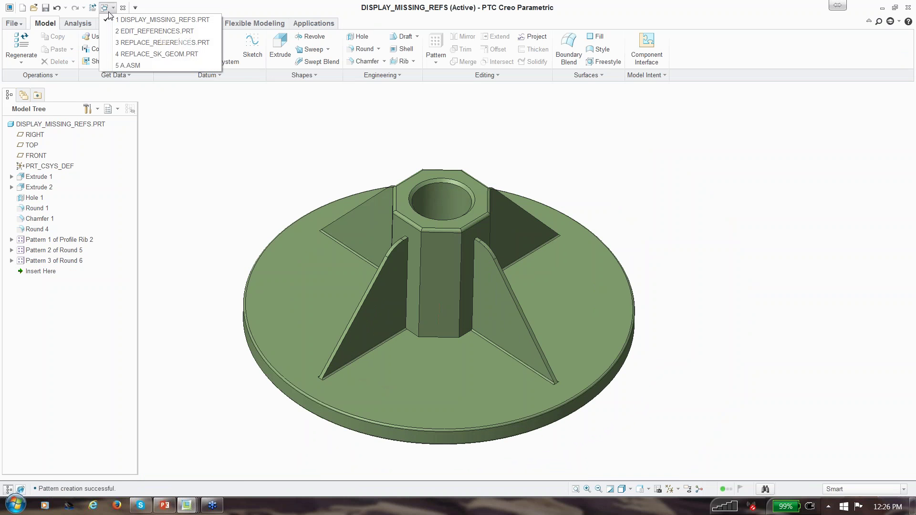
left_click(119, 34)
scroll(473, 260, "up", 3)
left_click(348, 280)
right_click(348, 280)
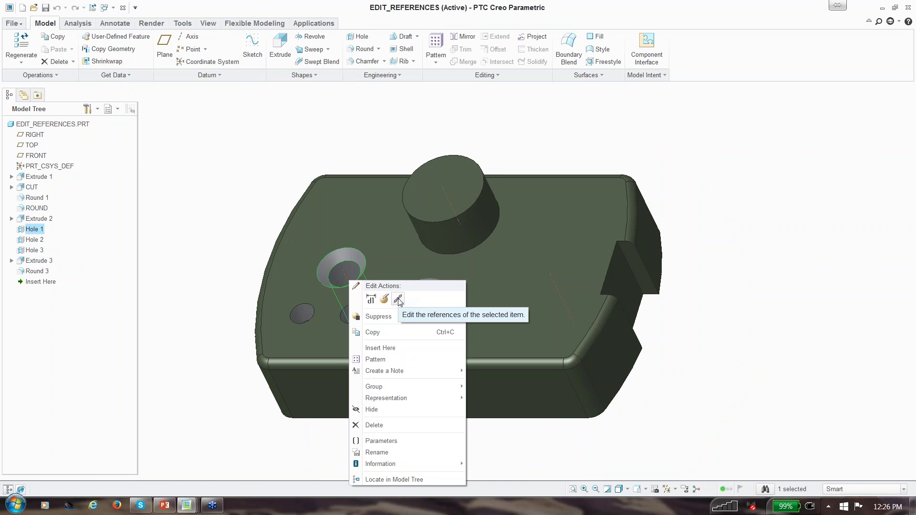
left_click(398, 299)
left_click_drag(810, 84, 200, 98)
- Replace Hole 1's placement surface with the top face of the cylindrical boss and its axis with the boss's axis, preview and apply
scroll(478, 270, "down", 2)
scroll(479, 269, "up", 2)
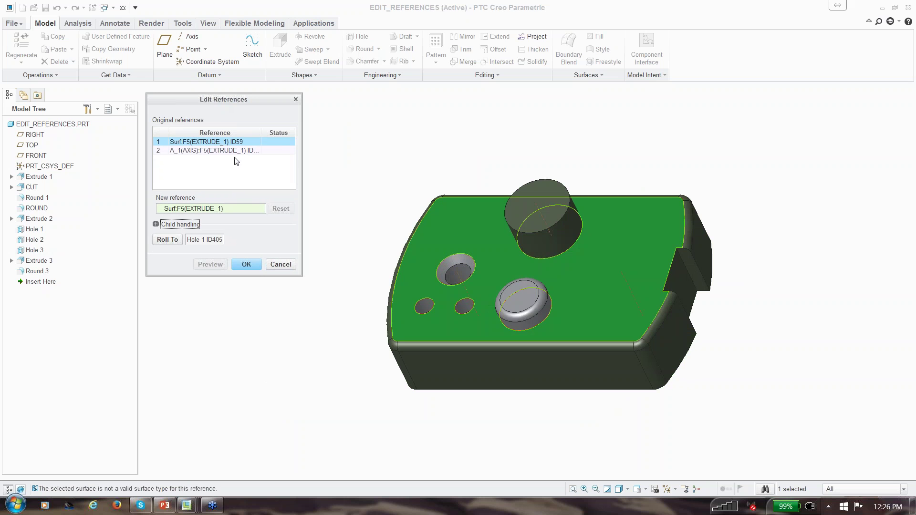
left_click(497, 256)
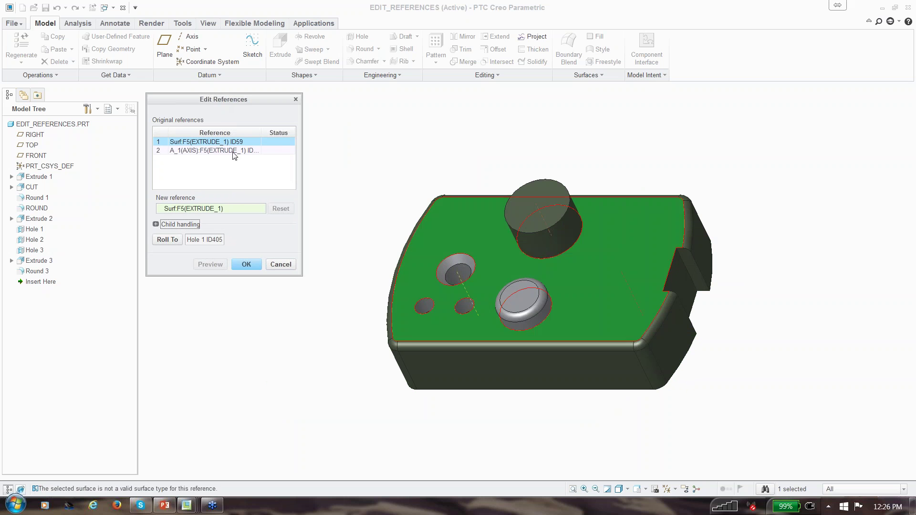
left_click(497, 225)
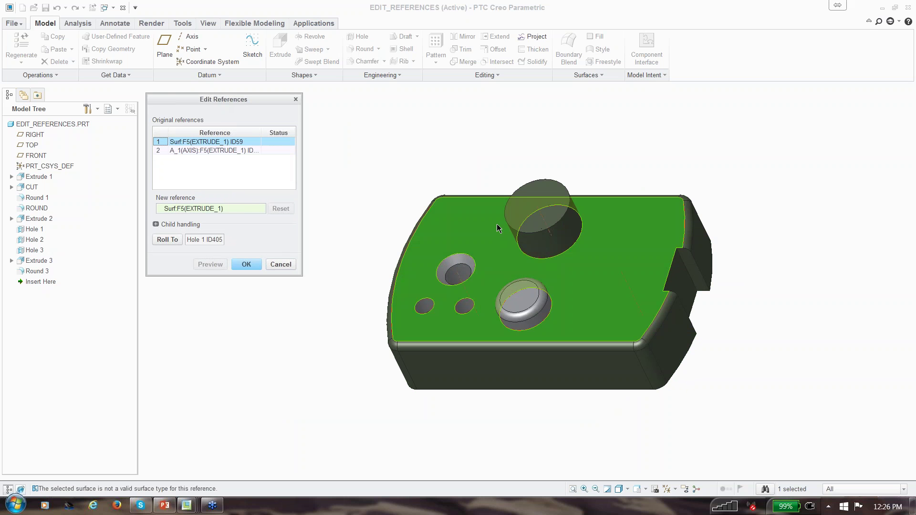
left_click(539, 222)
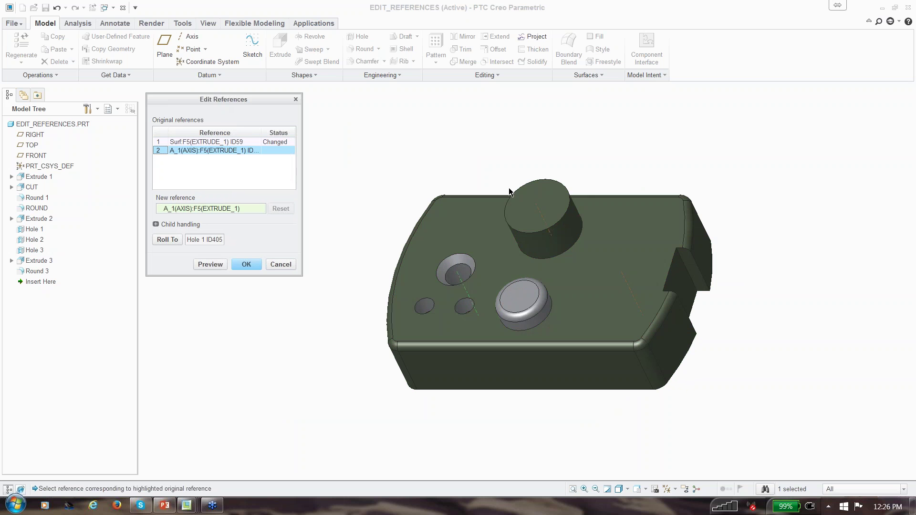
left_click(543, 220)
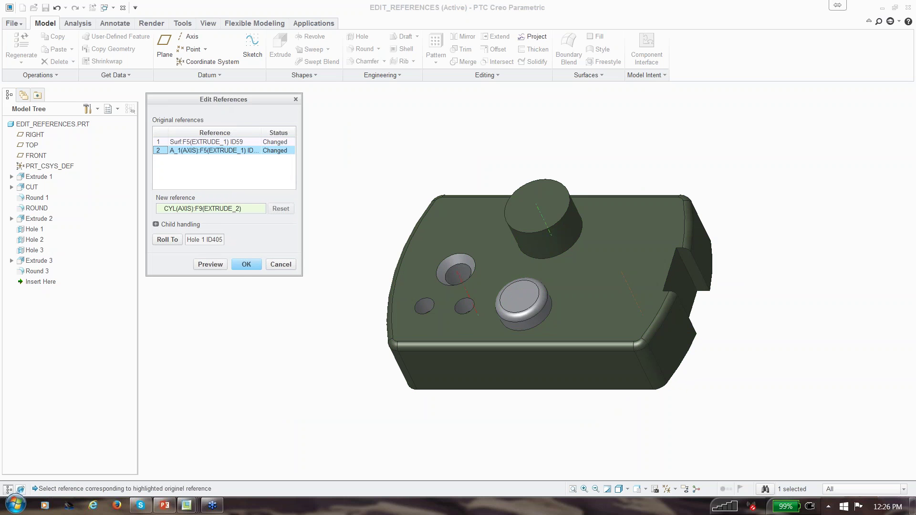
left_click(217, 265)
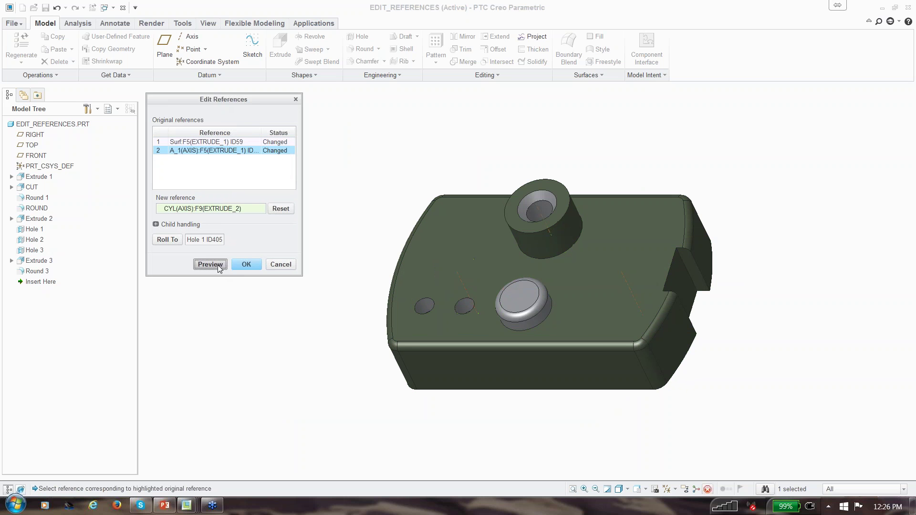
left_click(246, 265)
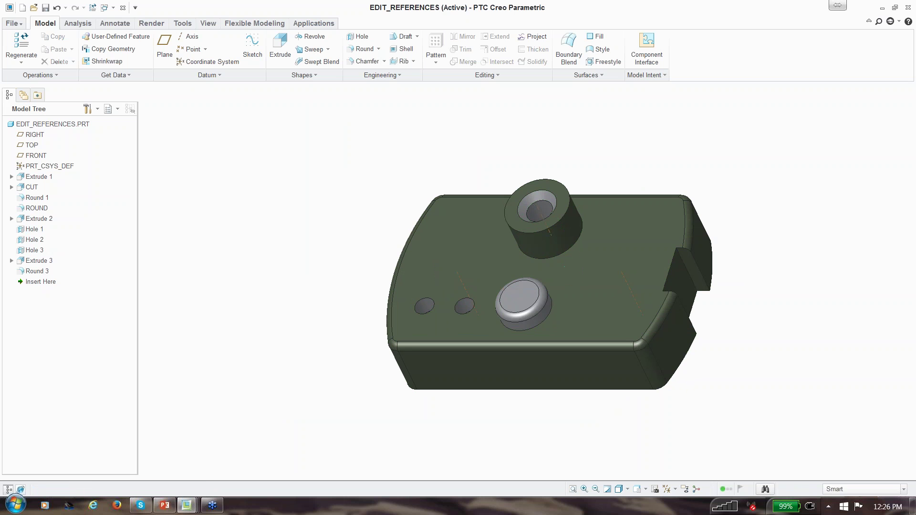
- Edit Hole 3's references, replacing its original axis A_1 with the other datum axis near the notched end, and apply
scroll(241, 295, "up", 1)
scroll(395, 319, "down", 2)
left_click(430, 299)
right_click(430, 299)
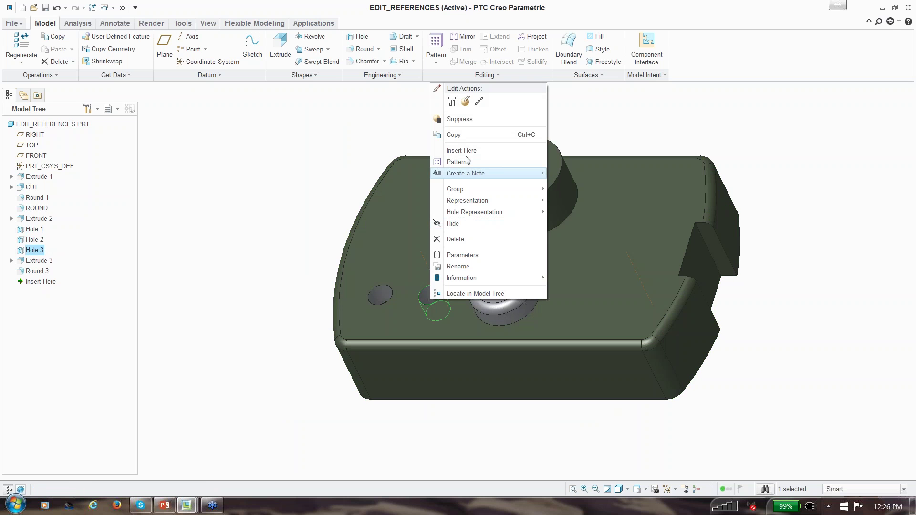
left_click(477, 101)
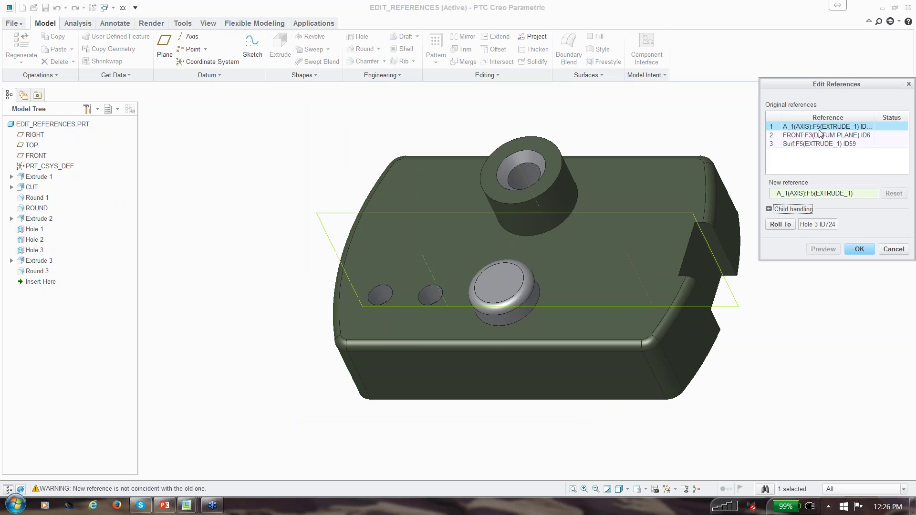
left_click_drag(822, 85, 198, 166)
left_click(209, 215)
left_click(208, 224)
left_click(209, 206)
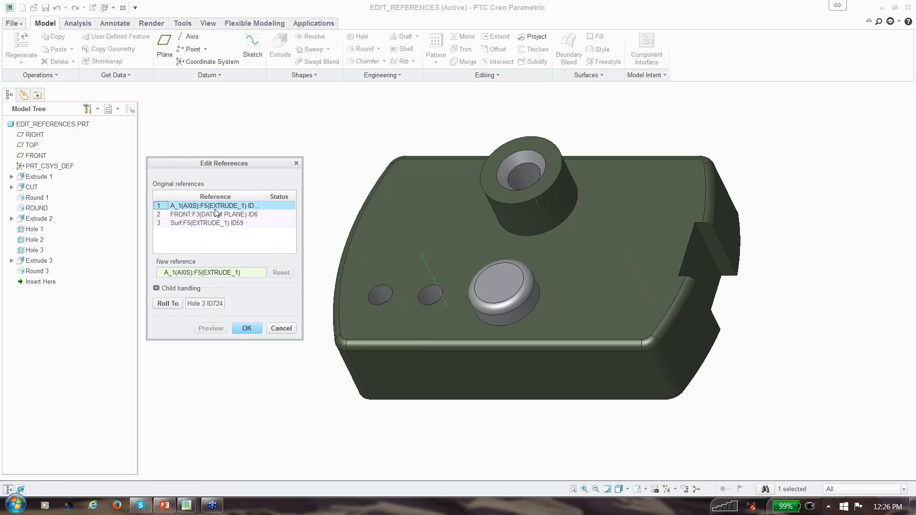
left_click(641, 279)
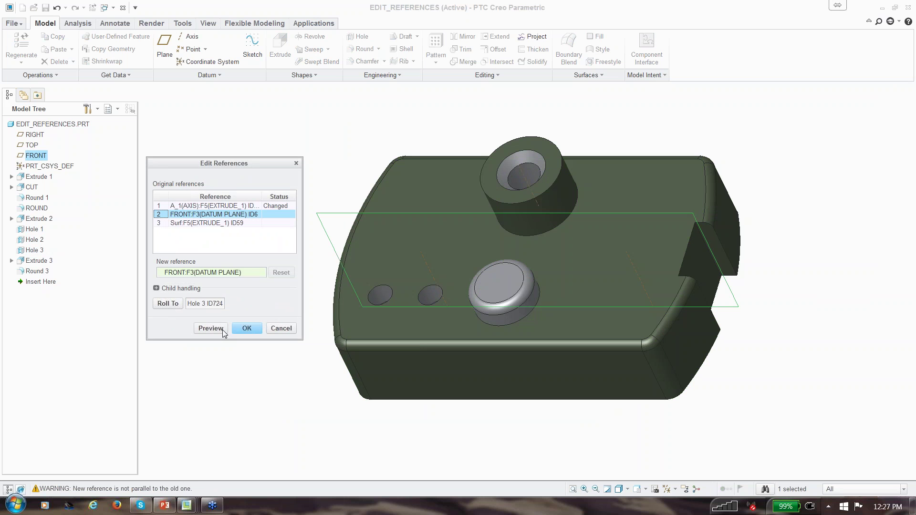
left_click(239, 327)
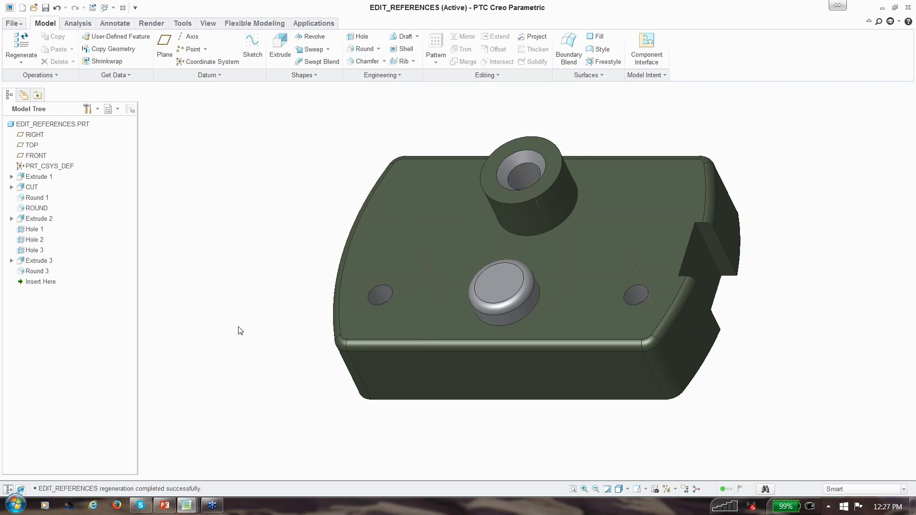
- Open Extrude 3, the short round boss, for reference editing and replace its Hole 3 surface reference with the block's top face
left_click(508, 324)
right_click(305, 137)
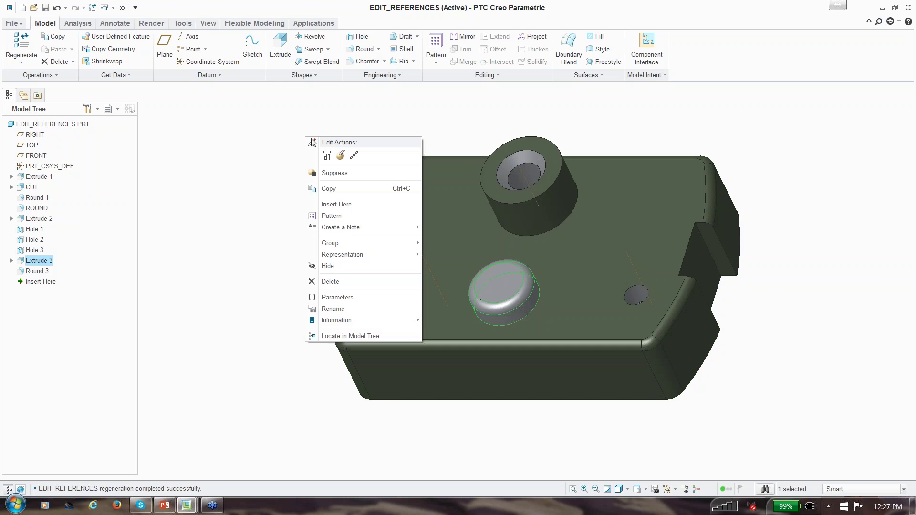
left_click(349, 143)
mouse_move(850, 85)
left_mouse_down()
mouse_move(235, 120)
mouse_move(253, 113)
left_mouse_up()
left_click(585, 274)
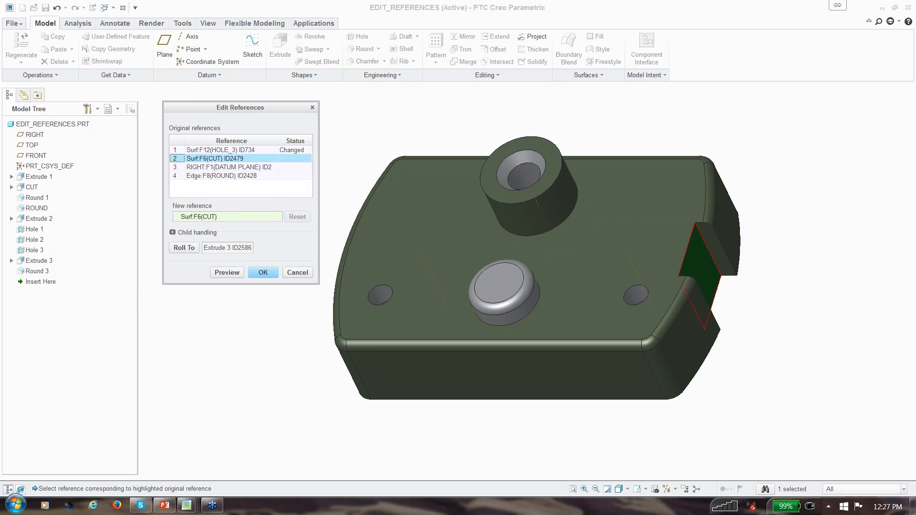
- Turn on datum plane display and replace Extrude 3's CUT surface reference with the RIGHT datum plane
left_click(693, 274)
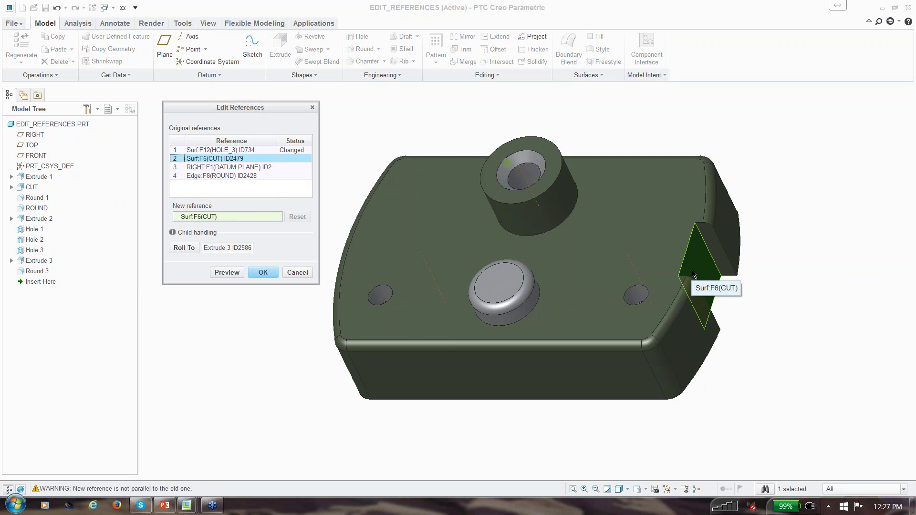
left_click(674, 489)
left_click(677, 477)
left_click(615, 468)
left_click(539, 120)
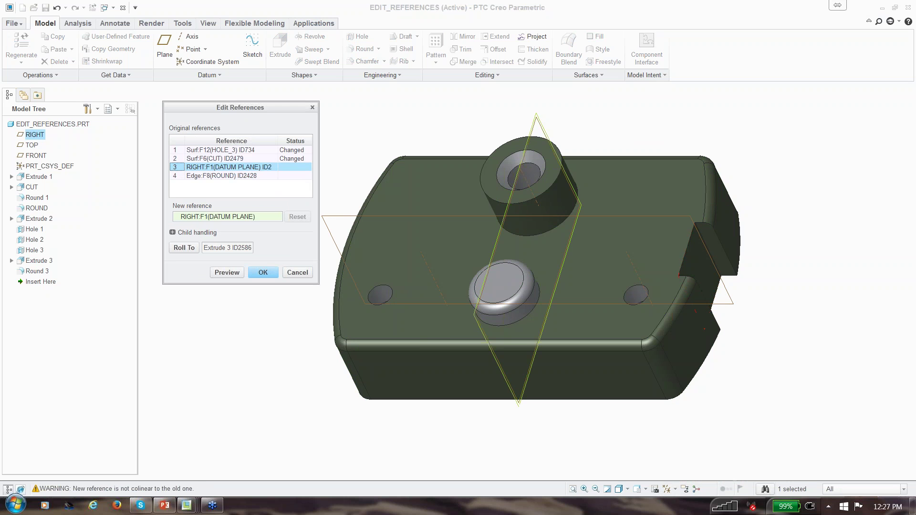
- Replace Extrude 3's ROUND edge reference with the front side face of Extrude 1 and apply the reference changes
left_click(206, 176)
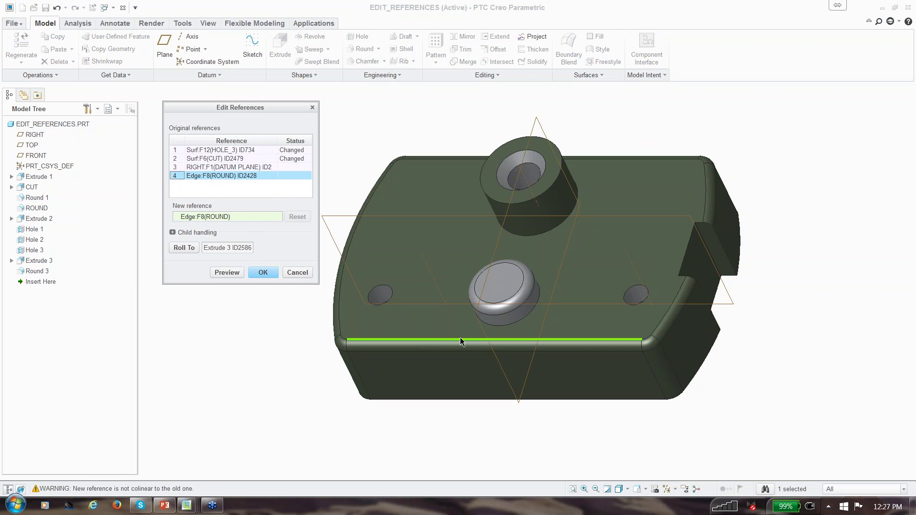
scroll(604, 358, "down", 3)
mouse_move(578, 328)
middle_mouse_down()
mouse_move(552, 343)
mouse_move(554, 322)
mouse_move(554, 332)
mouse_move(564, 330)
middle_mouse_up()
scroll(566, 330, "down", 3)
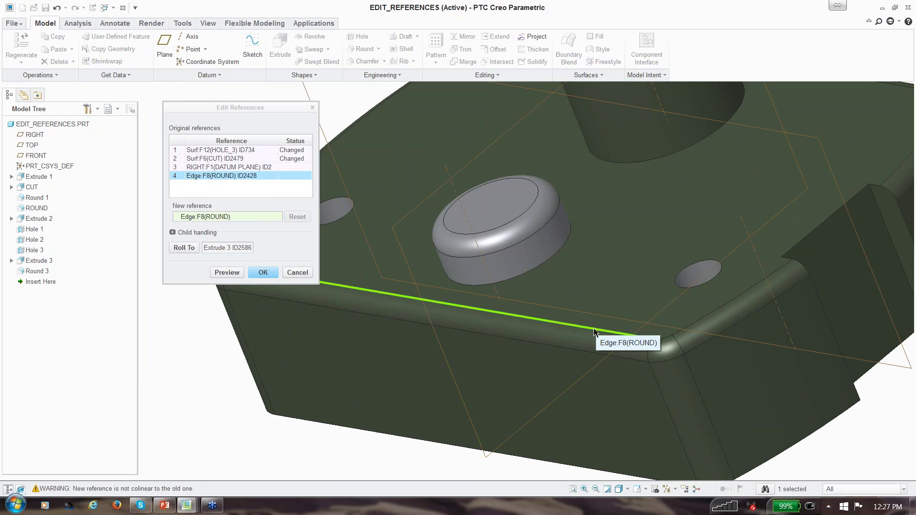
scroll(594, 331, "down", 2)
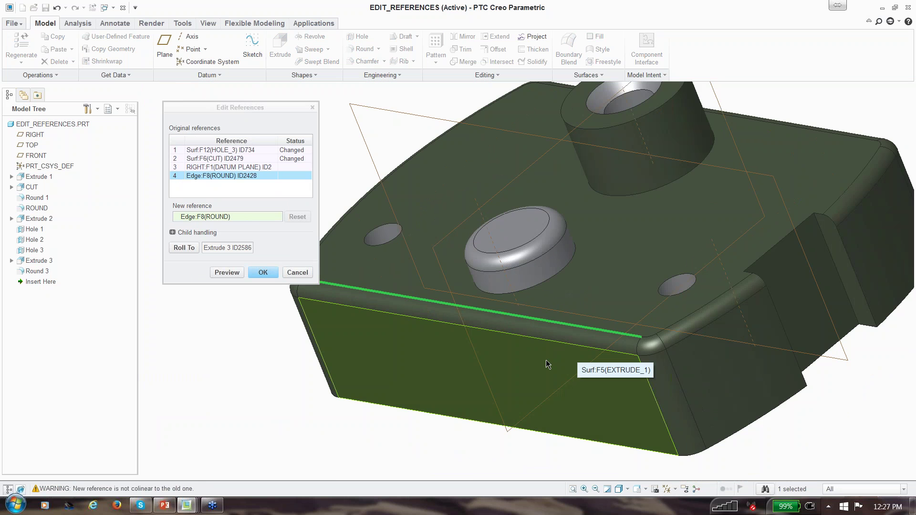
left_click(550, 237)
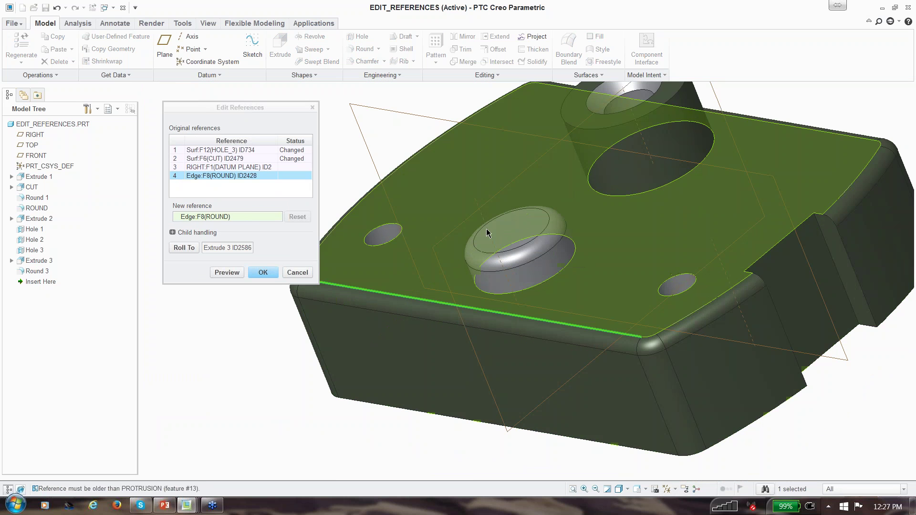
left_click(606, 338)
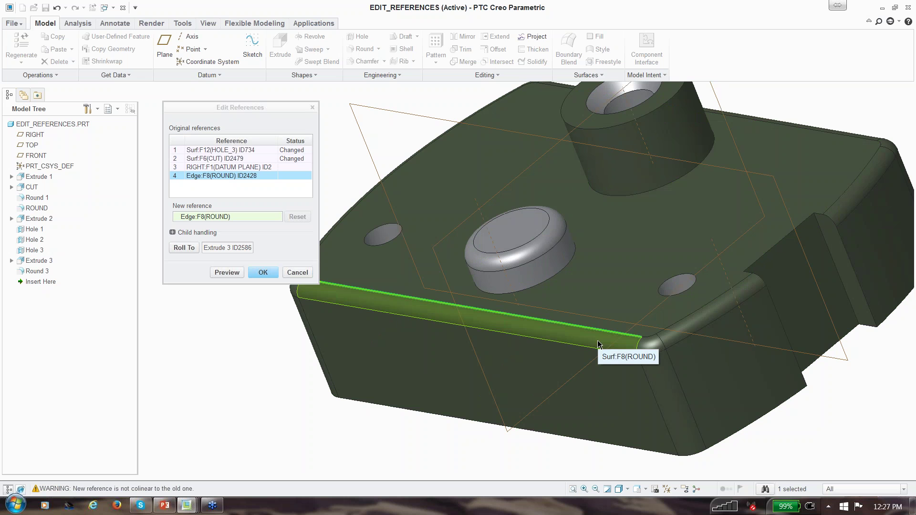
left_click(472, 330)
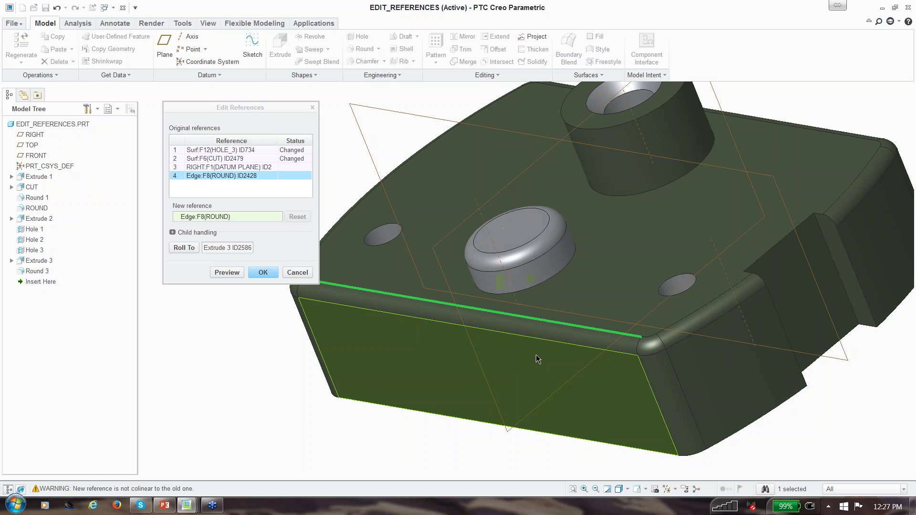
left_click(536, 354)
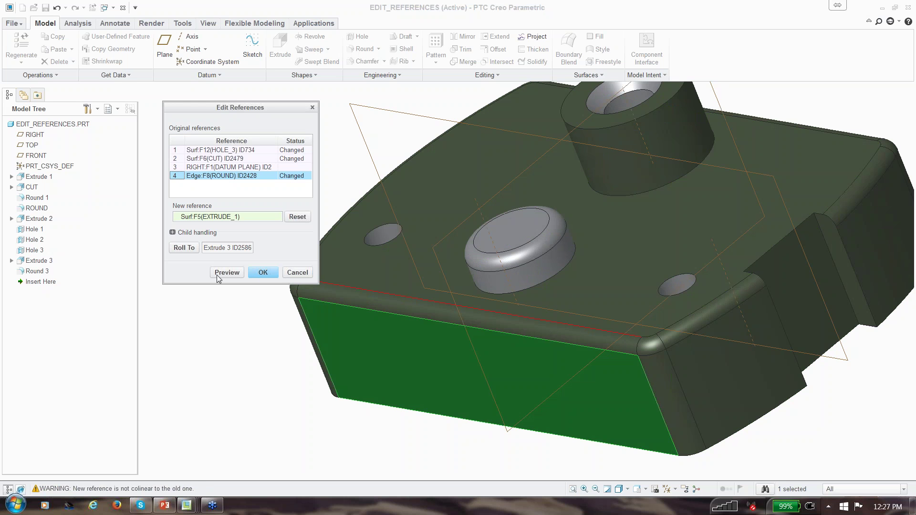
left_click(238, 274)
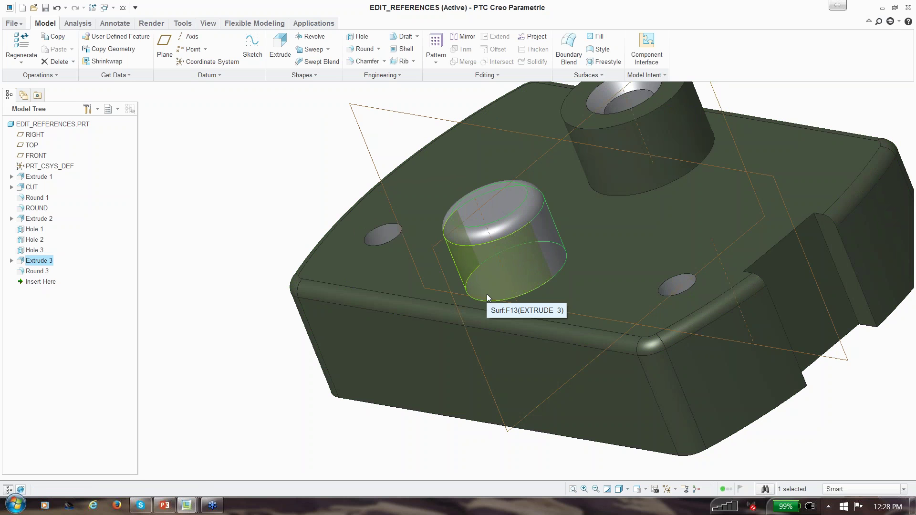
scroll(499, 275, "down", 3)
middle_click_drag(465, 296, 495, 296)
left_click(348, 208)
- Switch to the REPLACE_REFERENCES.PRT window and hide all datum features
left_click(103, 8)
left_click(143, 42)
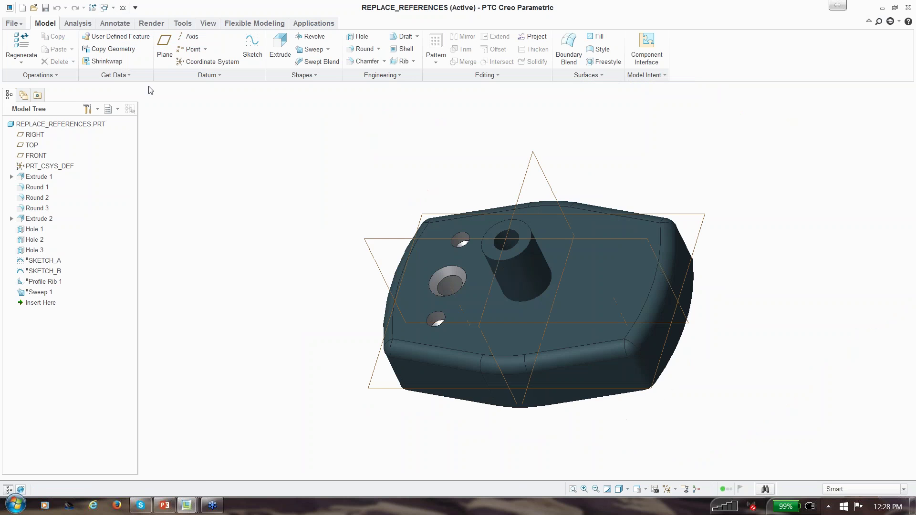
mouse_move(460, 277)
middle_mouse_down()
mouse_move(549, 273)
mouse_move(522, 275)
mouse_move(525, 260)
mouse_move(515, 267)
mouse_move(522, 279)
middle_mouse_up()
scroll(522, 279, "up", 3)
left_click(668, 490)
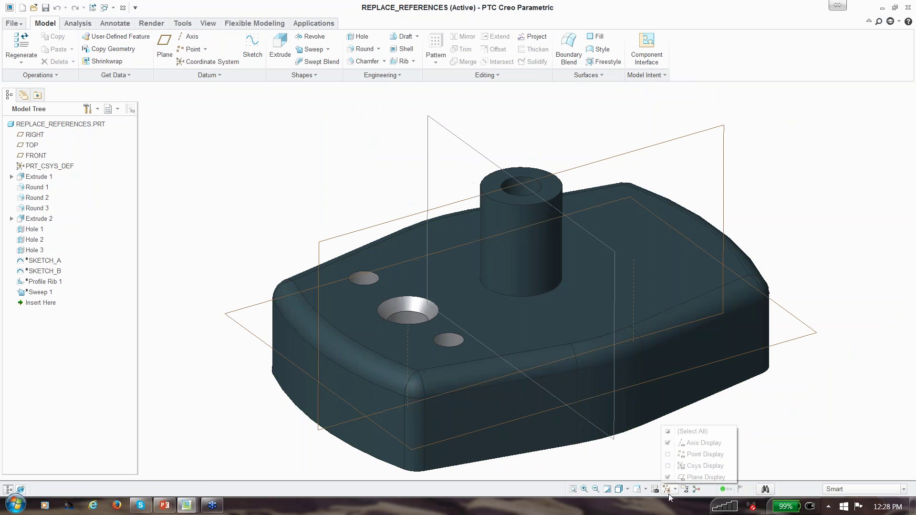
left_click(680, 432)
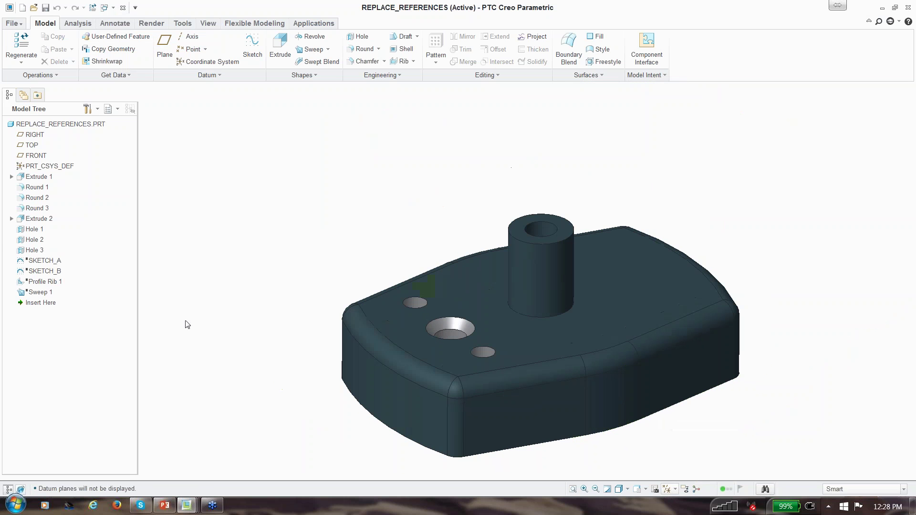
- Resume all suppressed features of the part
left_click(41, 75)
mouse_move(41, 99)
left_click(44, 271)
left_click(42, 293)
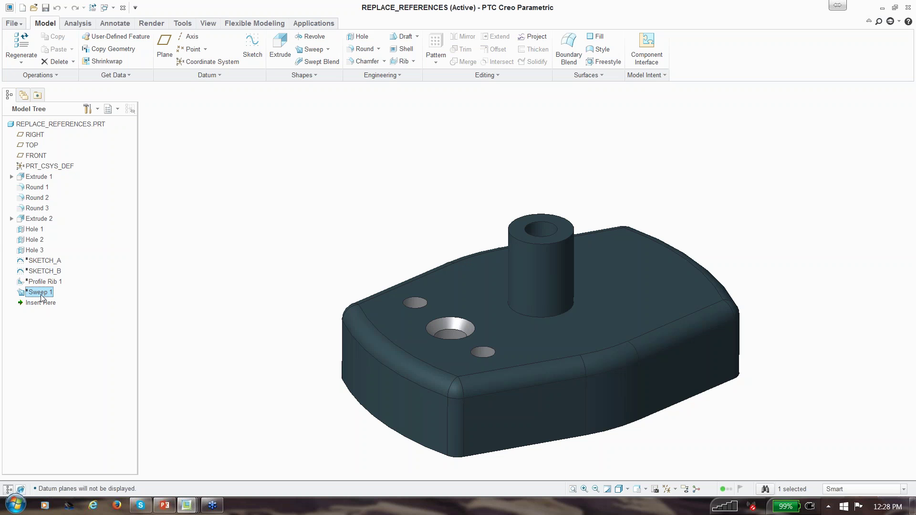
left_click(41, 76)
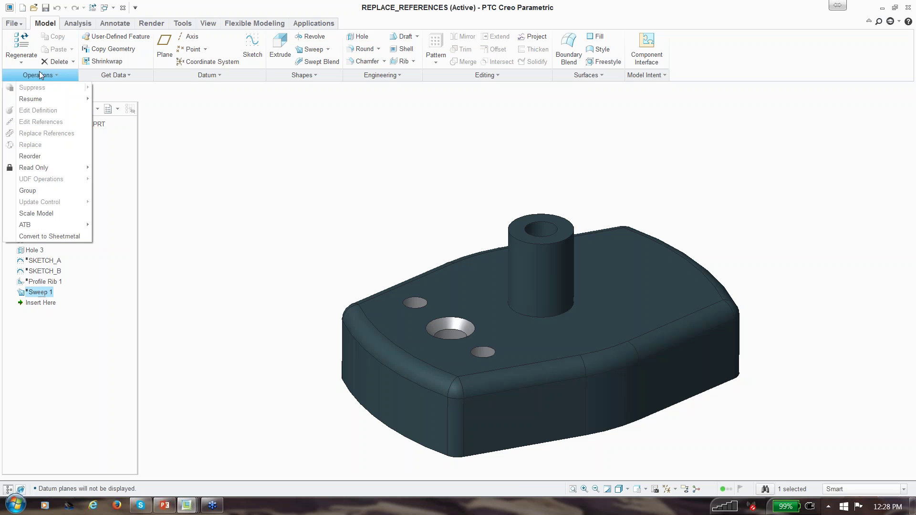
mouse_move(44, 99)
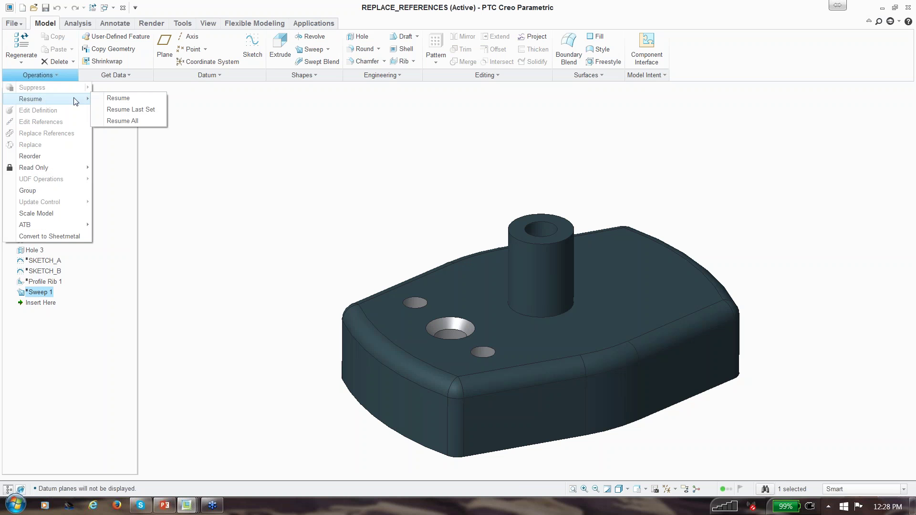
left_click(115, 122)
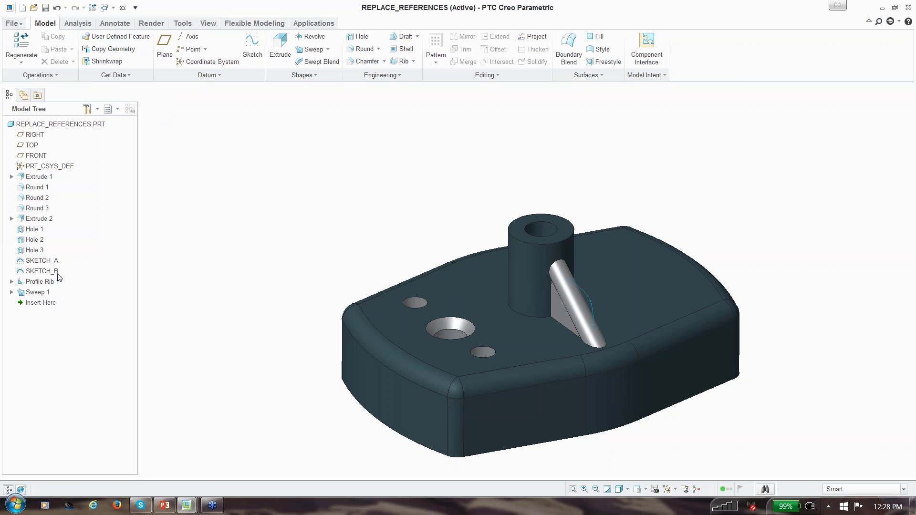
- Examine how Profile Rib 1 and Sweep 1 relate to SKETCH_A and the curved SKETCH_B beside the boss
left_click(48, 281)
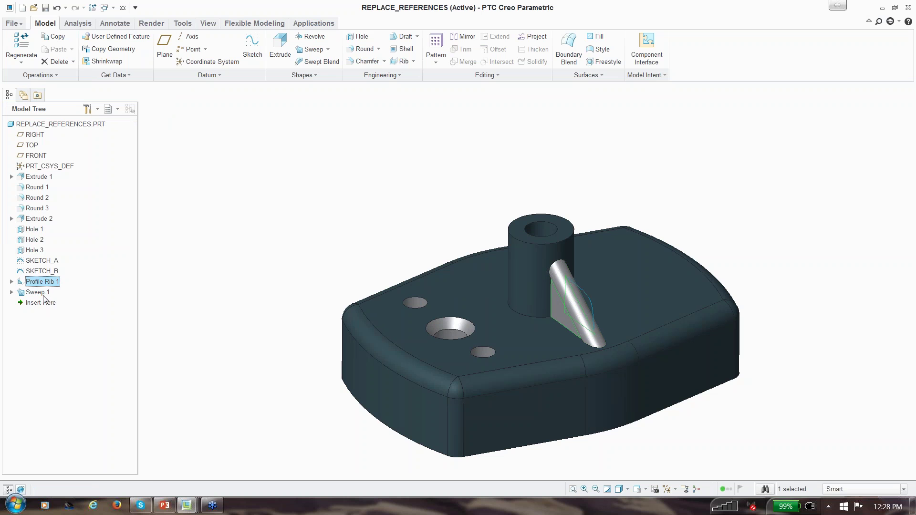
left_click(45, 297)
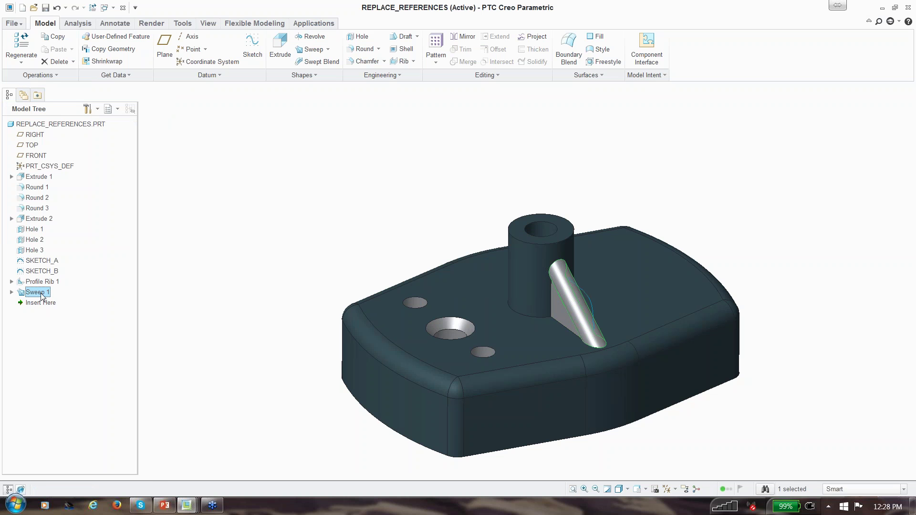
left_click(42, 261)
scroll(618, 325, "down", 3)
middle_click_drag(578, 329, 484, 247)
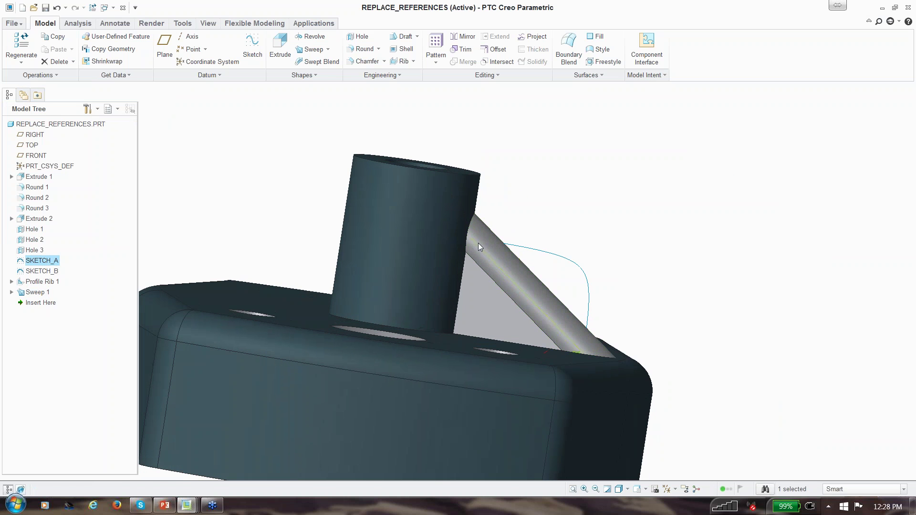
middle_click_drag(579, 337, 583, 275)
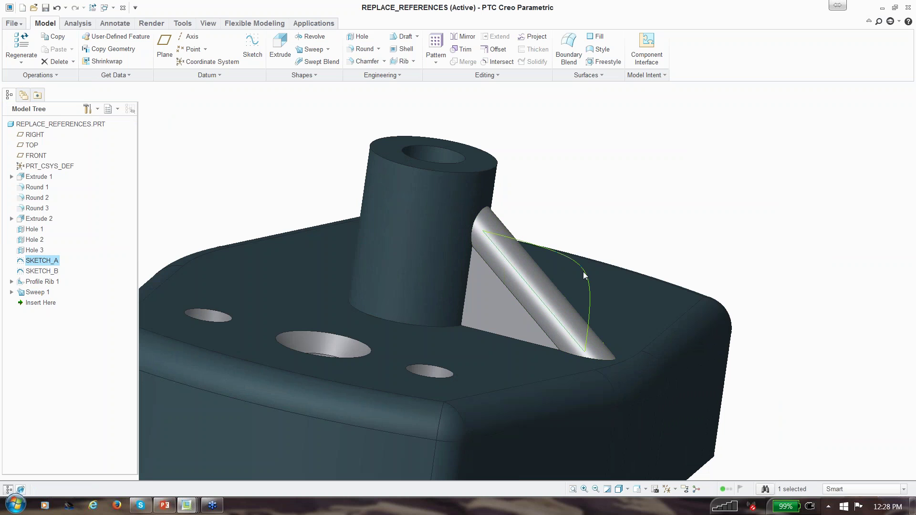
left_click(35, 282)
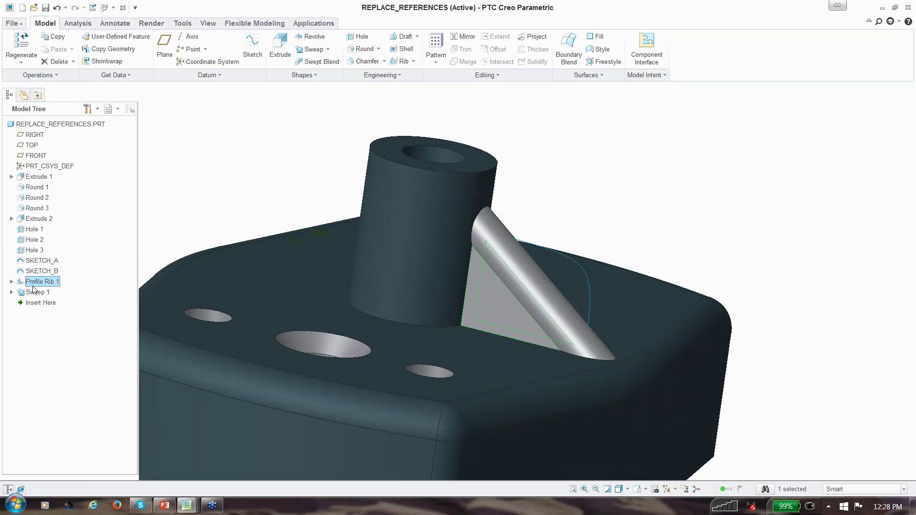
left_click(35, 293)
right_click(35, 285)
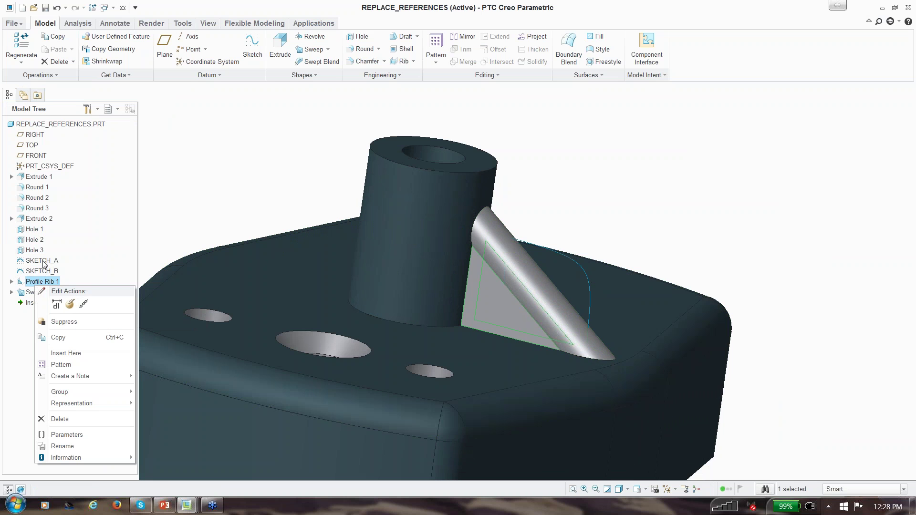
left_click(43, 279)
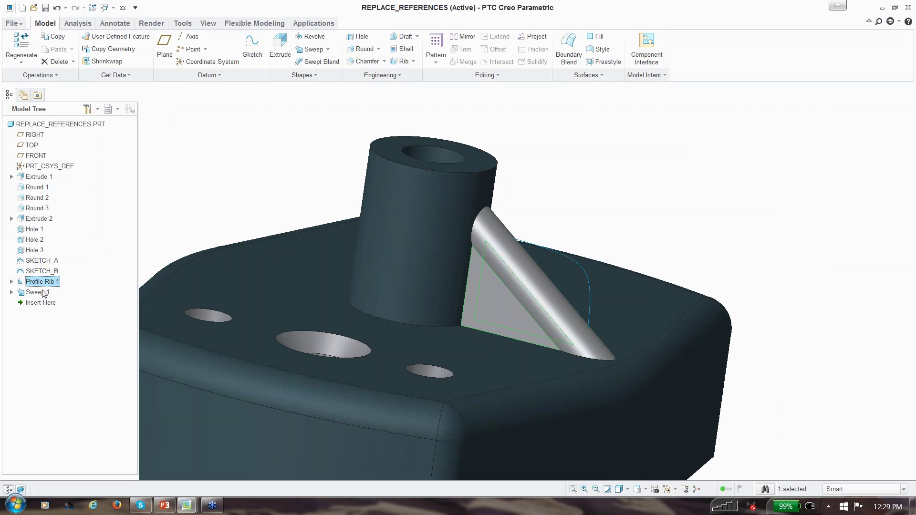
- Replace SKETCH_A with SKETCH_B as the reference of Profile Rib 1 and Sweep 1, preview the change and apply it
left_click(53, 262)
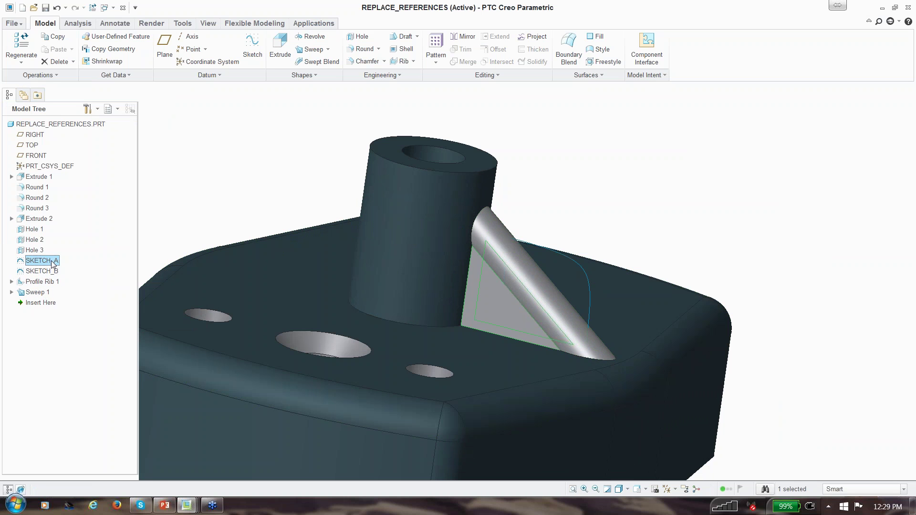
right_click(53, 264)
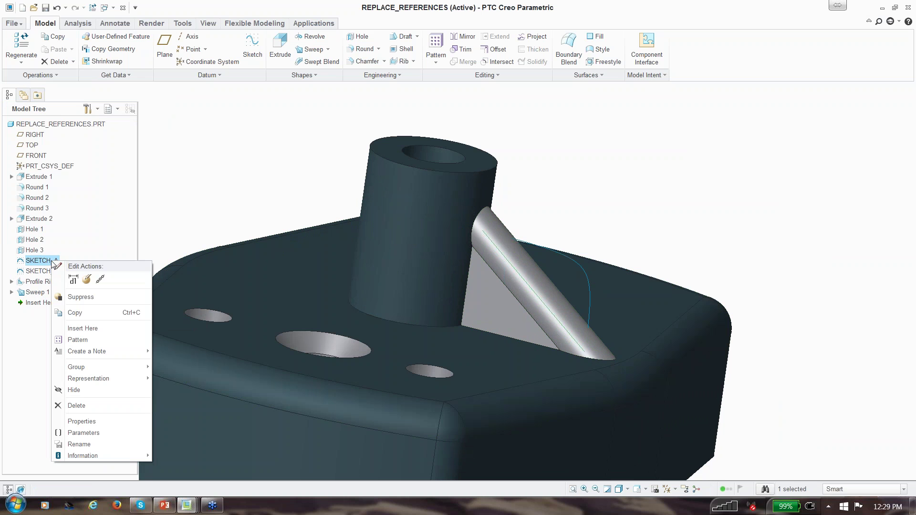
left_click(41, 78)
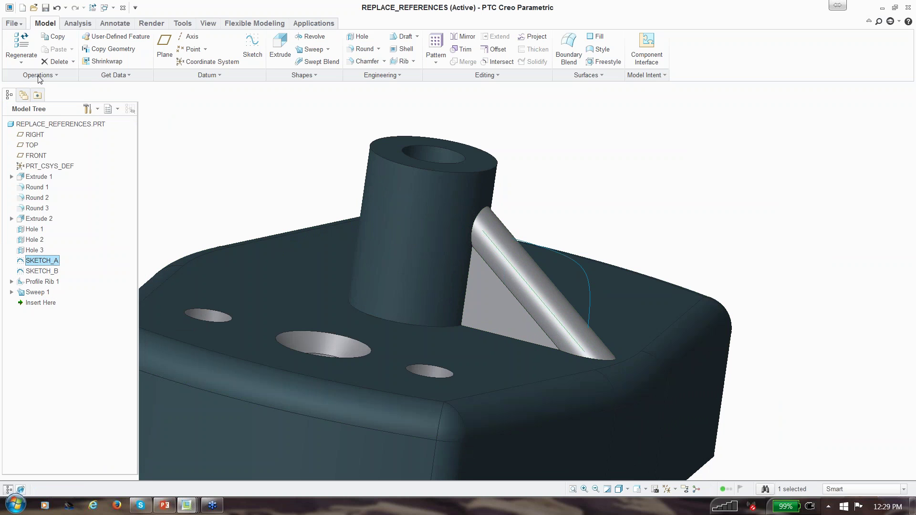
left_click(40, 75)
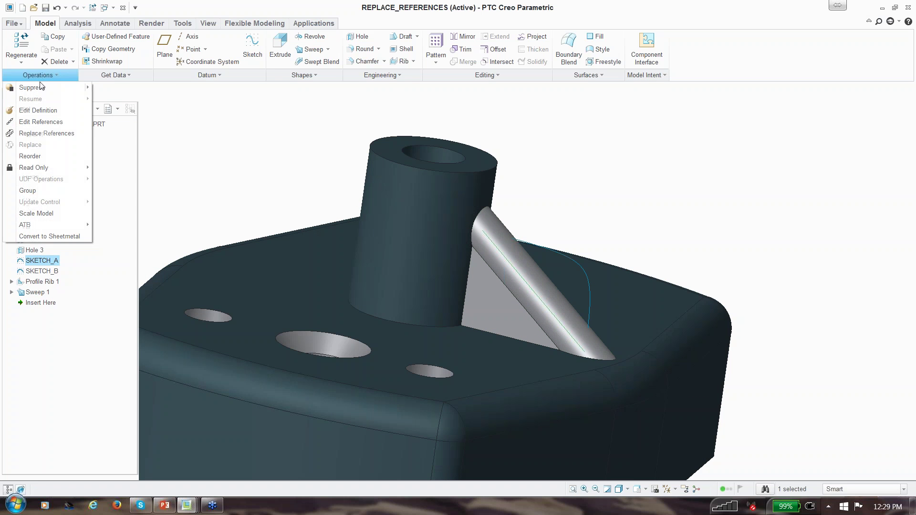
left_click(47, 134)
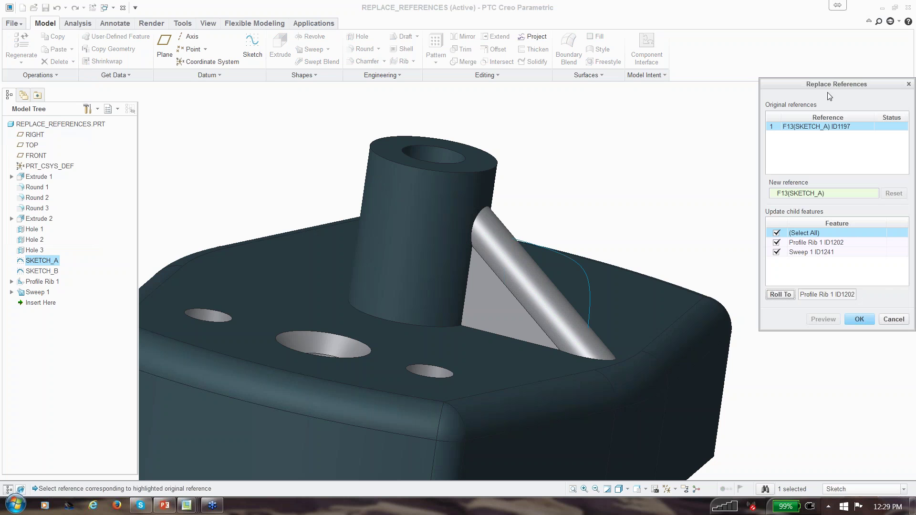
left_click_drag(783, 80, 627, 62)
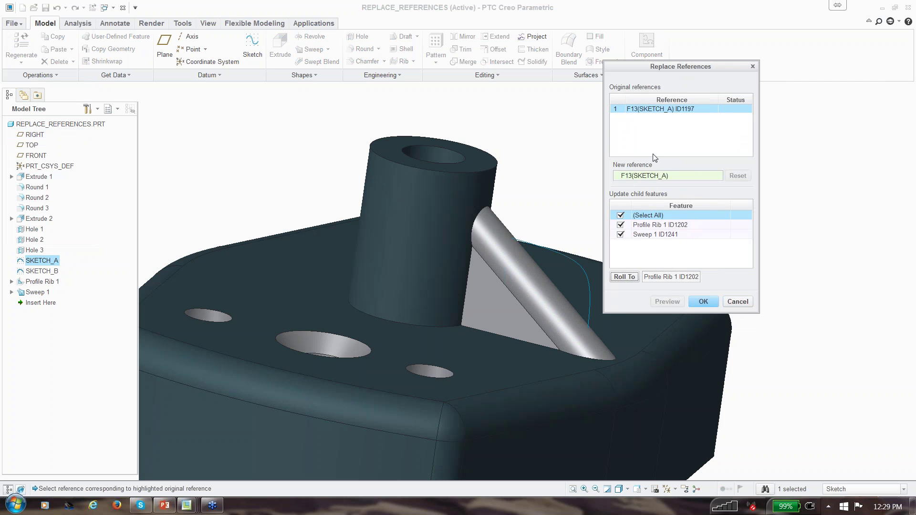
left_click(665, 110)
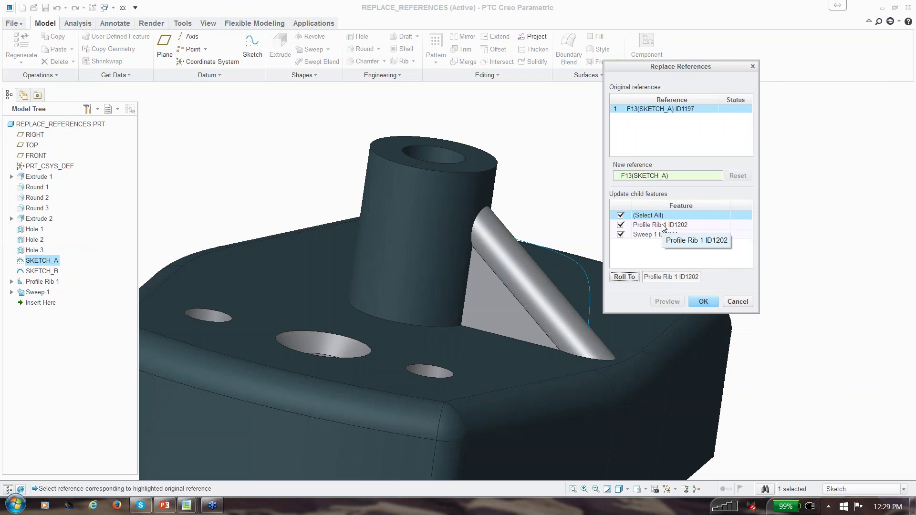
left_click(42, 271)
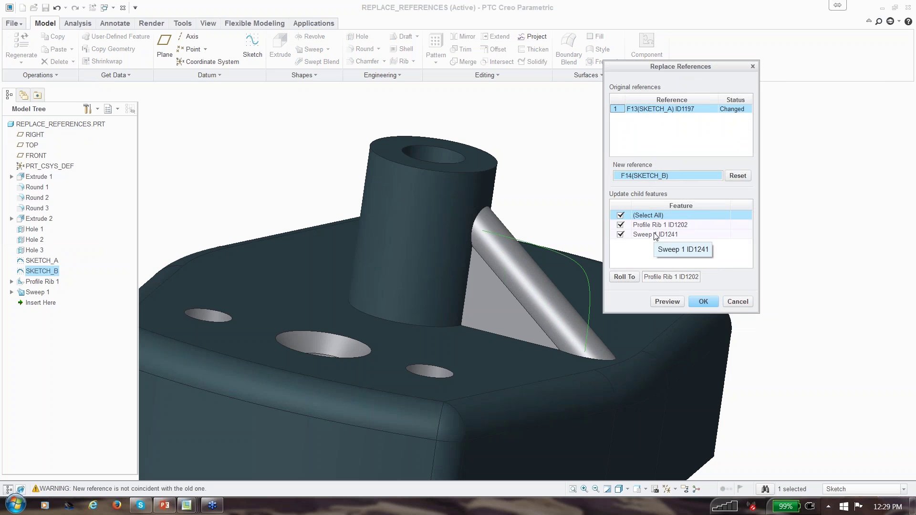
left_click(667, 302)
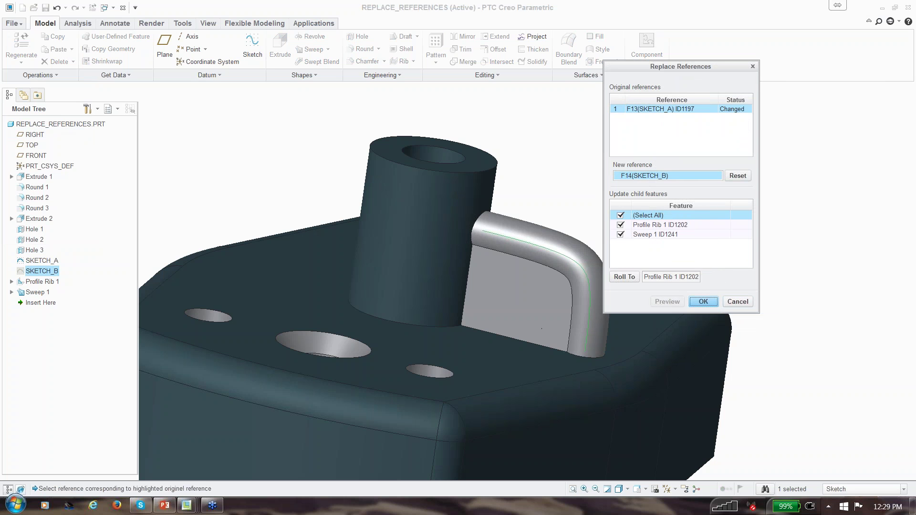
left_click(703, 301)
scroll(639, 241, "down", 3)
middle_click_drag(641, 242, 762, 185)
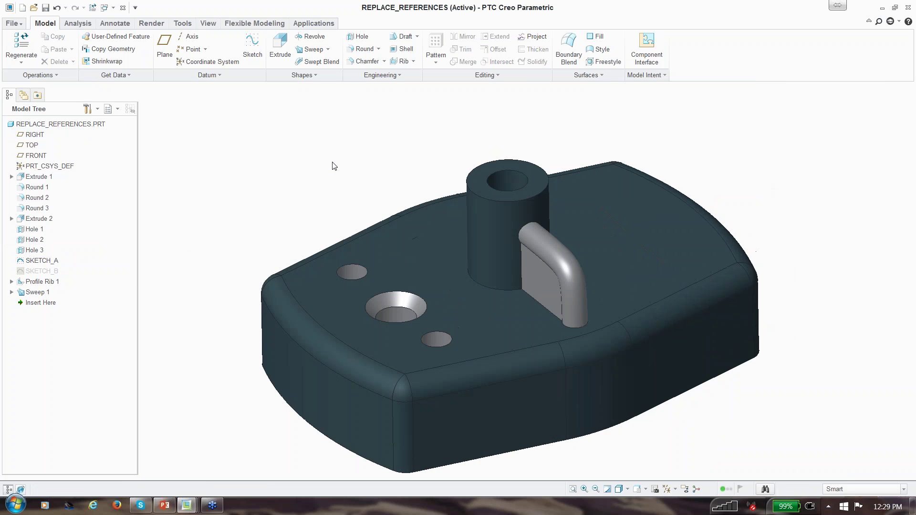
left_click(40, 75)
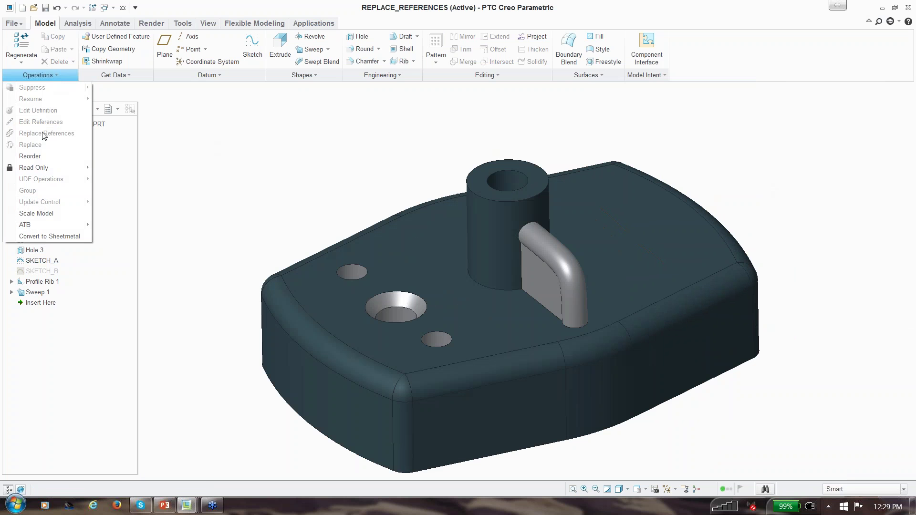
left_click(162, 112)
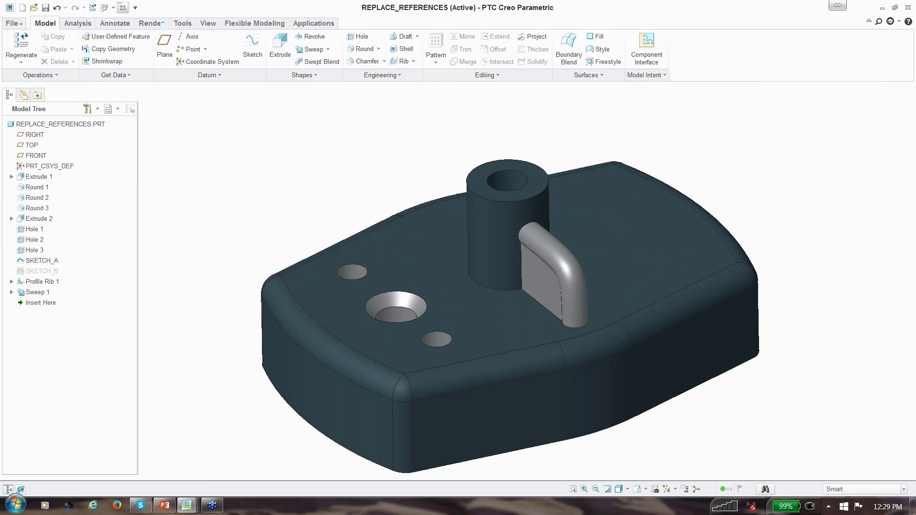
- Close the REPLACE_REFERENCES, DISPLAY_MISSING_REFS and EDIT_REFERENCES part windows and switch to REPLACE_SK_GEOM.PRT
left_click(123, 8)
left_click(113, 8)
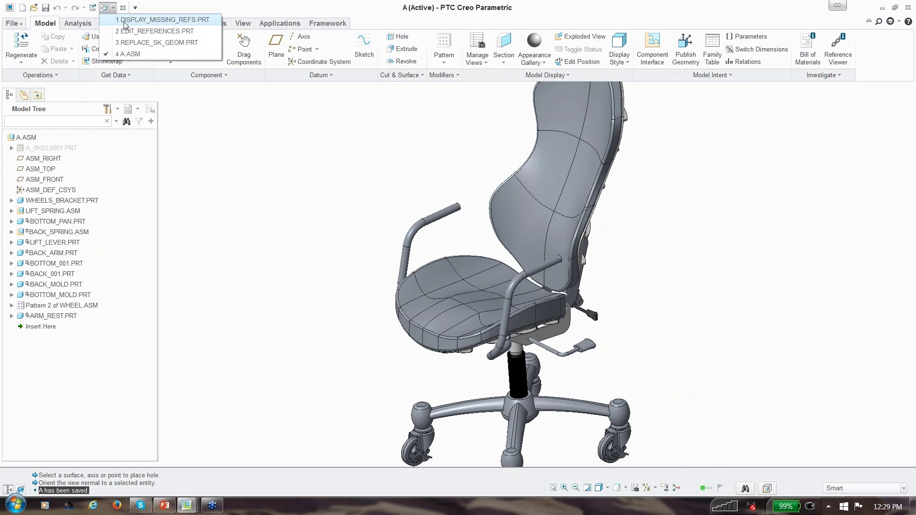
left_click(125, 22)
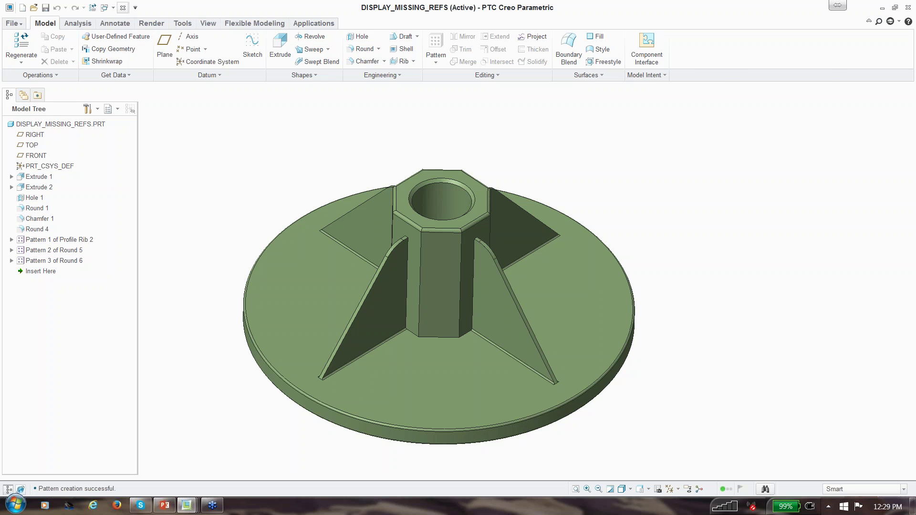
left_click(123, 7)
left_click(105, 8)
left_click(154, 19)
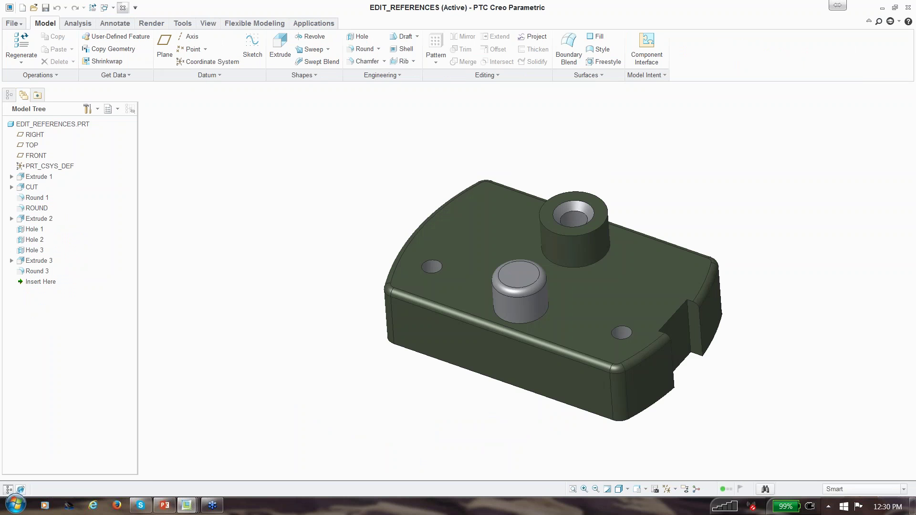
left_click(123, 7)
left_click(105, 8)
left_click(155, 19)
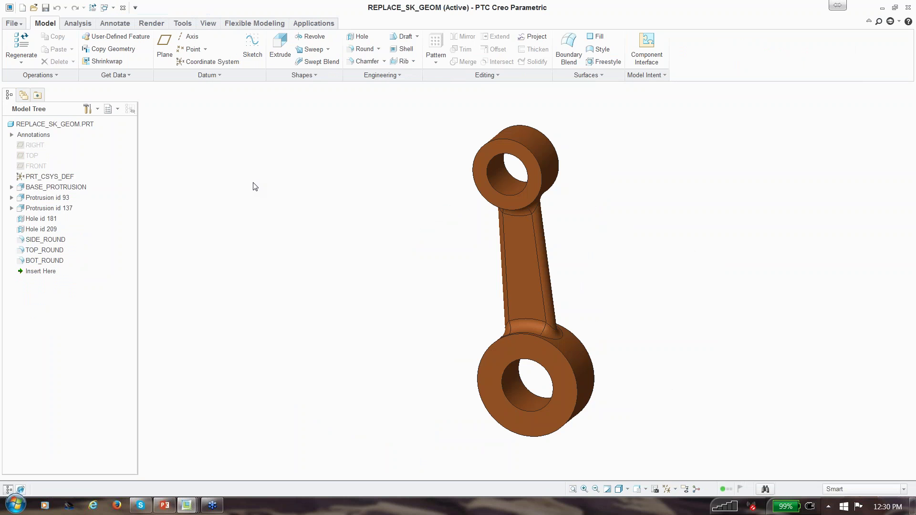
- Try to delete the right slanted line from BASE_PROTRUSION's section sketch, decline the deletion and discard the sketch and extrude edits
left_click(48, 190)
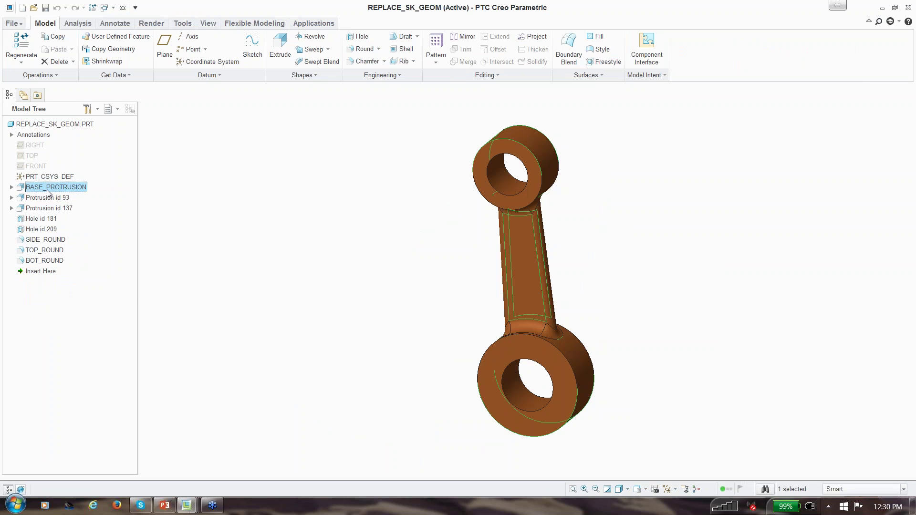
right_click(48, 192)
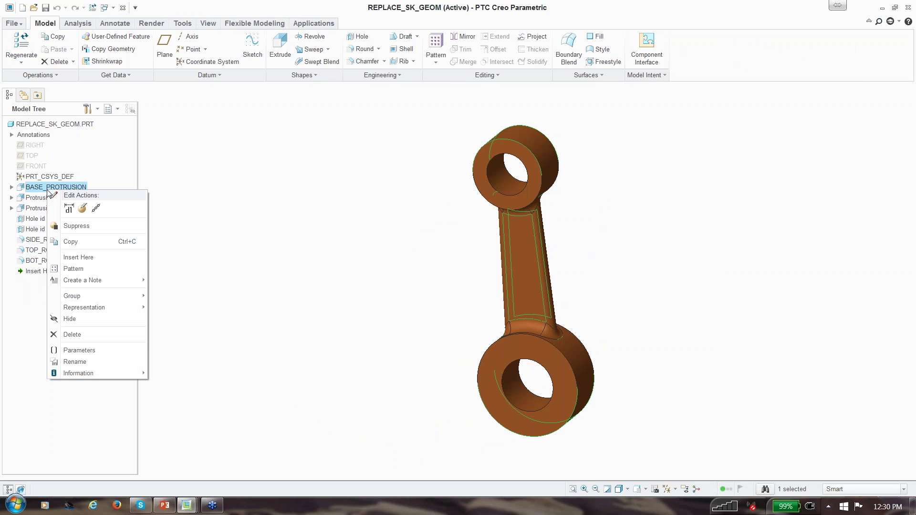
left_click(82, 210)
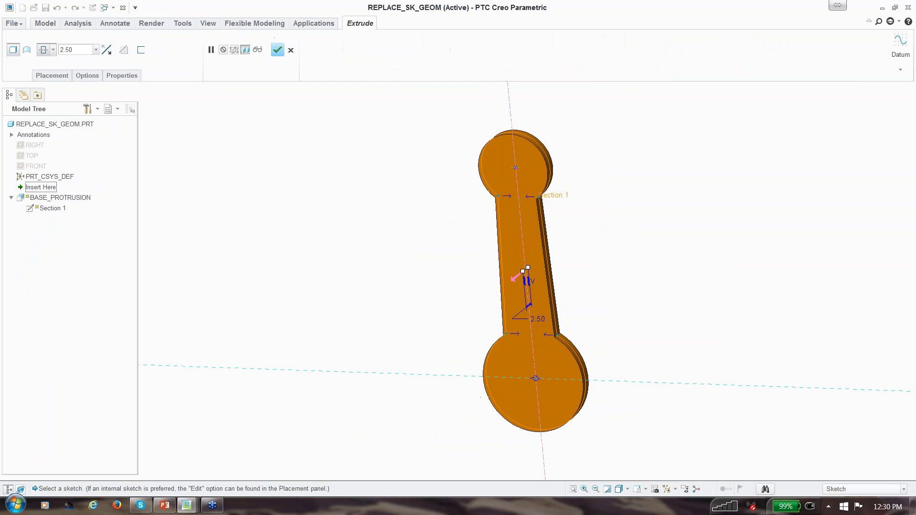
right_click(171, 186)
left_click(213, 225)
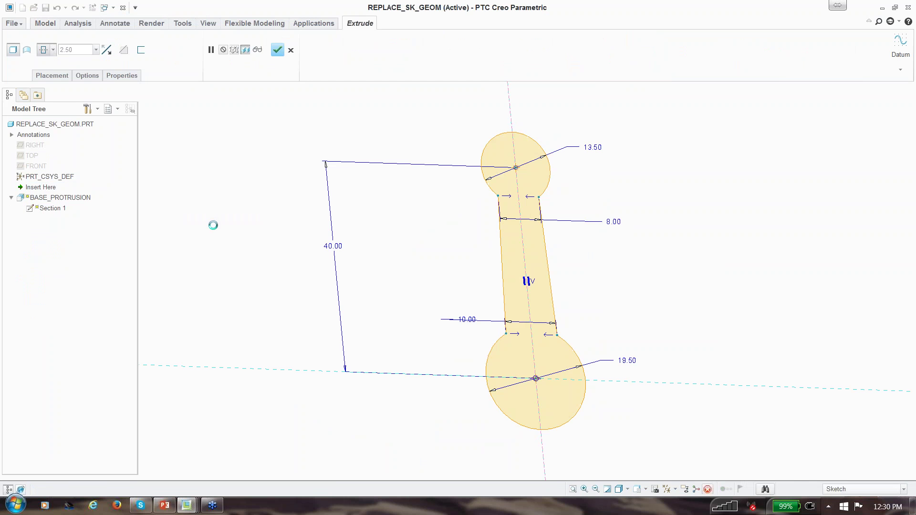
left_click(550, 271)
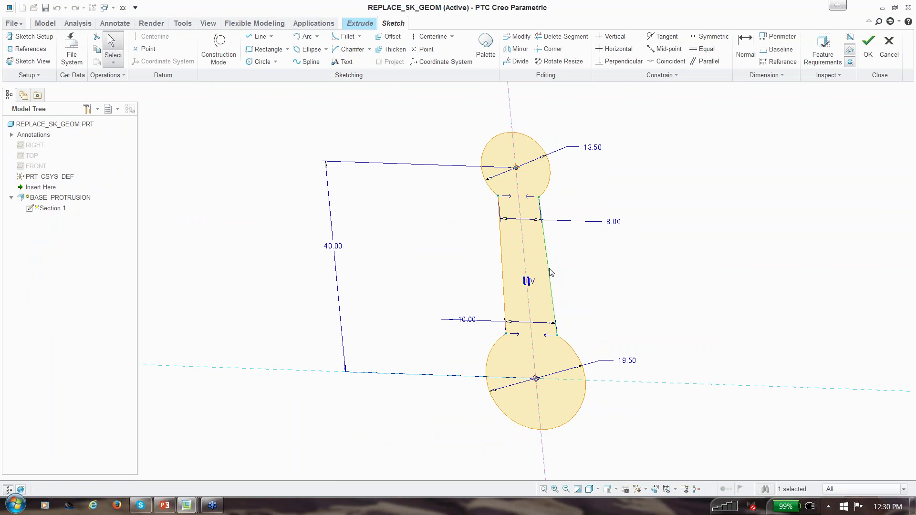
key("Delete")
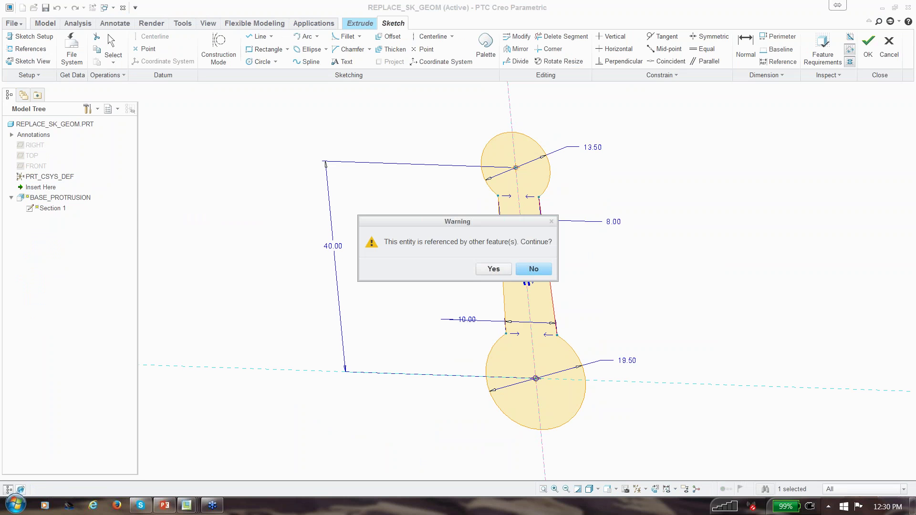
left_click(534, 269)
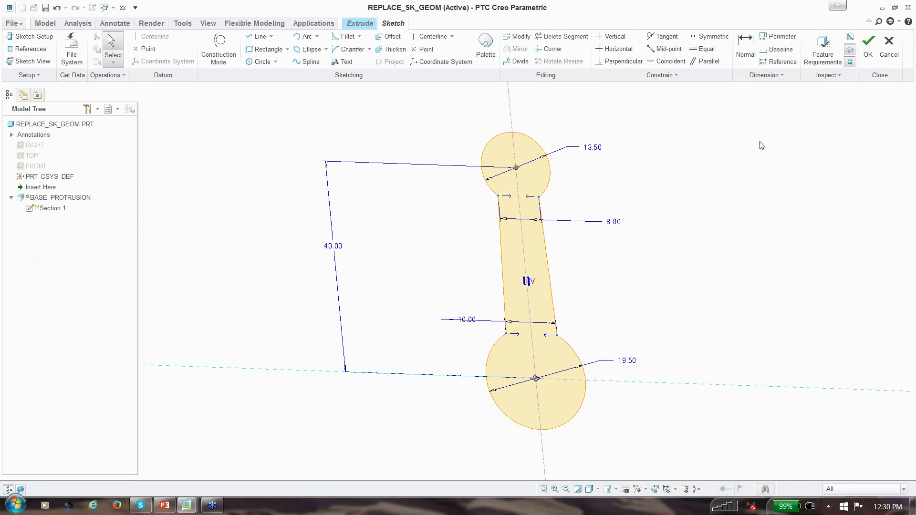
left_click(889, 47)
left_click(491, 270)
left_click(290, 50)
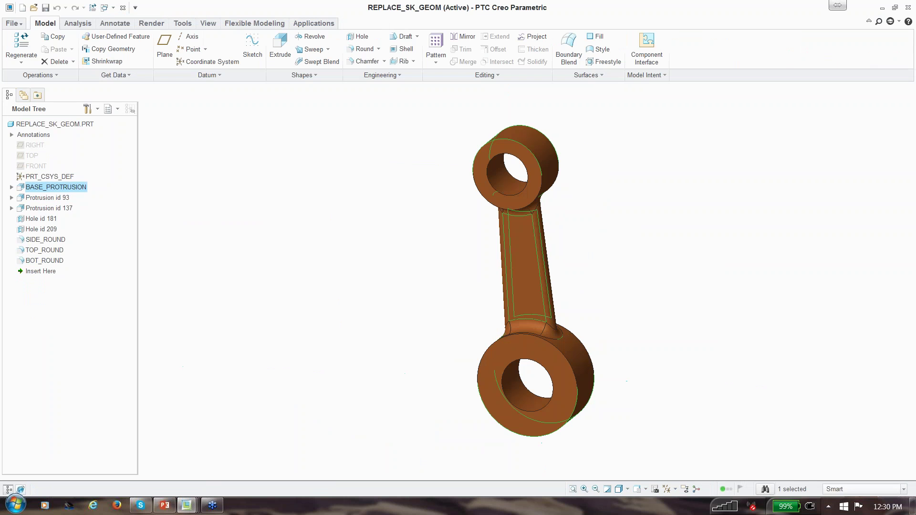
- Highlight the features following BASE_PROTRUSION one by one, through BOT_ROUND, to examine their geometry on the link
left_click(55, 198)
left_click(54, 208)
left_click(49, 219)
left_click(49, 230)
left_click(48, 240)
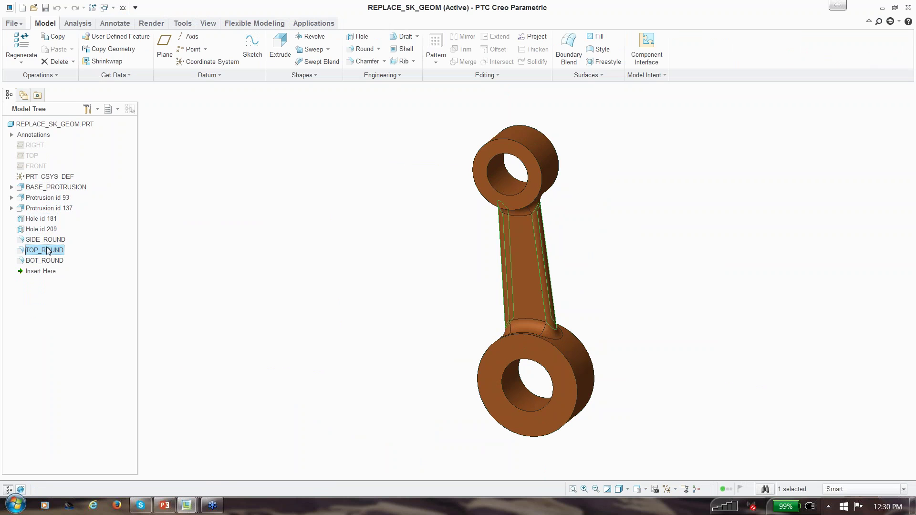
left_click(48, 260)
- Redefine BASE_PROTRUSION and open its internal section sketch, oriented parallel to the screen
left_click(50, 188)
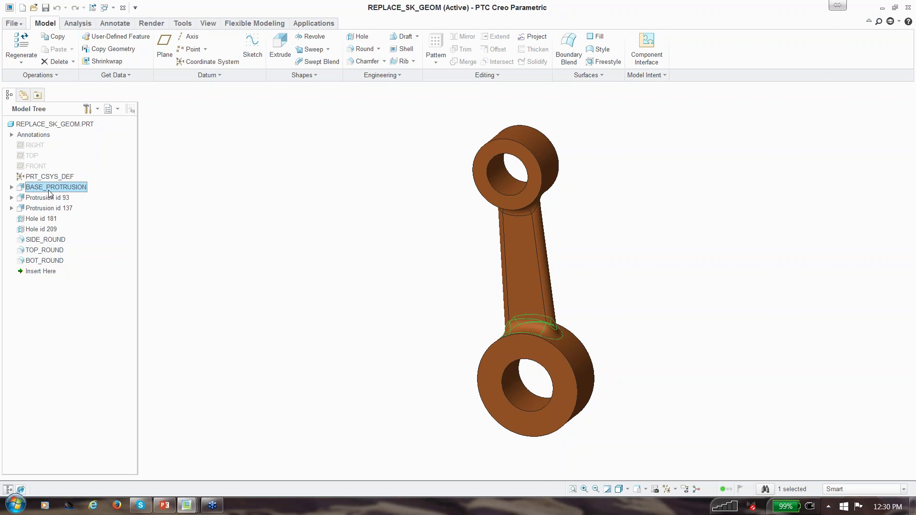
right_click(49, 193)
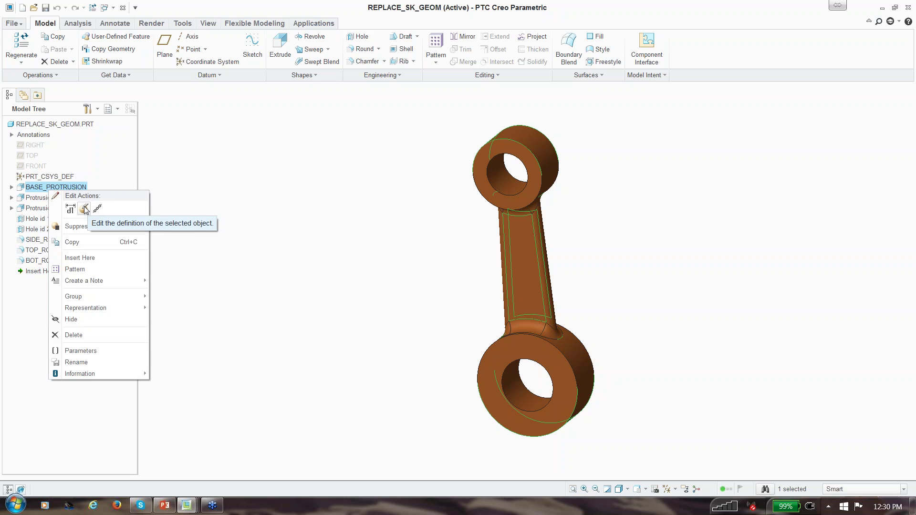
left_click(84, 210)
right_click(321, 206)
left_click(337, 208)
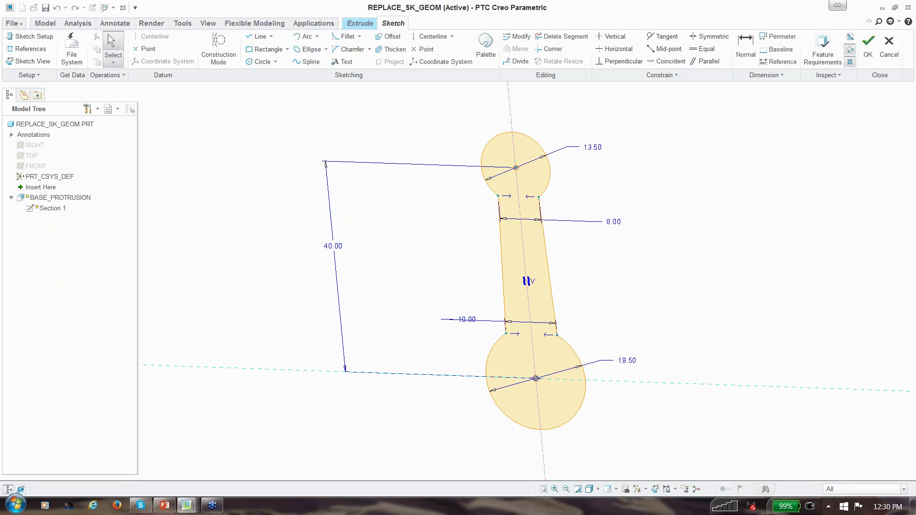
left_click(657, 489)
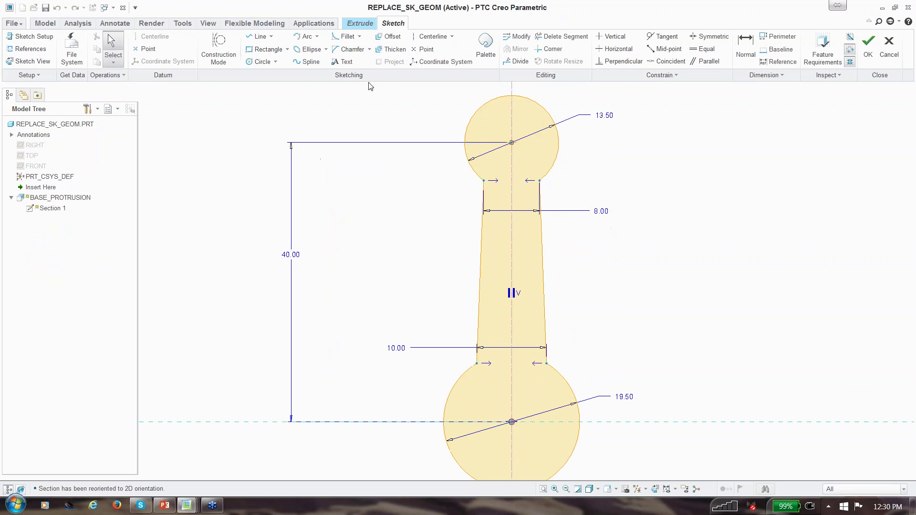
scroll(594, 217, "down", 1)
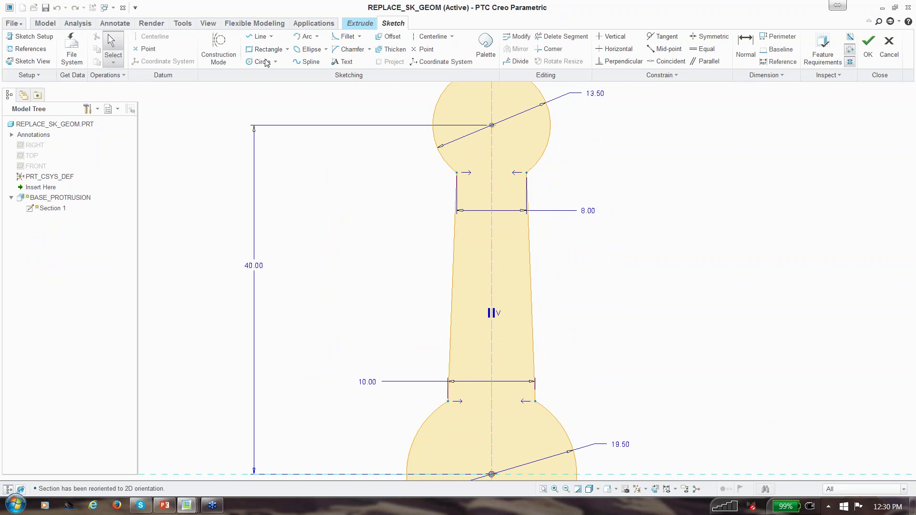
- Sketch a three-point arc with a radius of about 55, bowing inward between the endpoints of the right slanted line
left_click(305, 37)
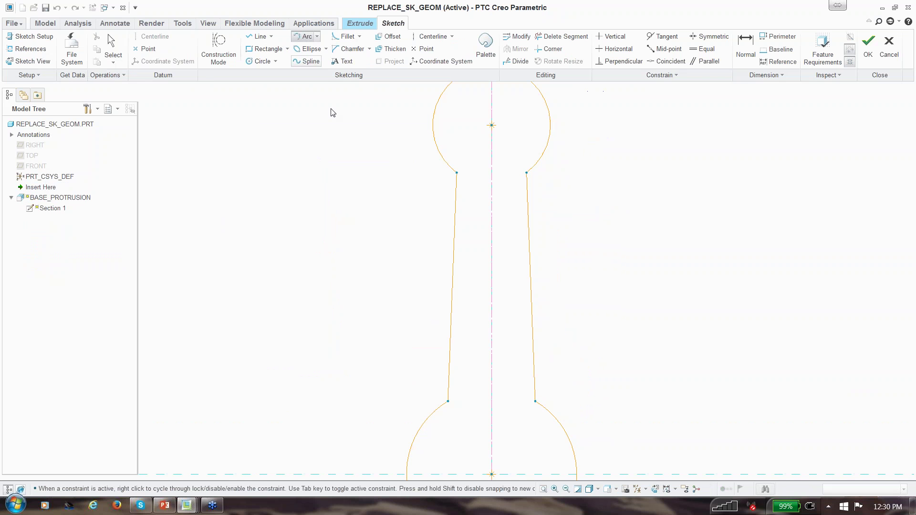
left_click(526, 173)
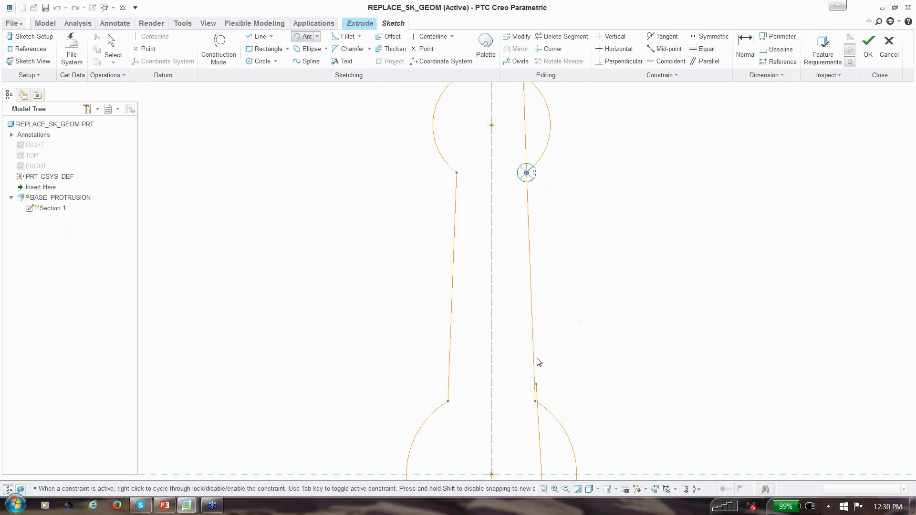
left_click(534, 401)
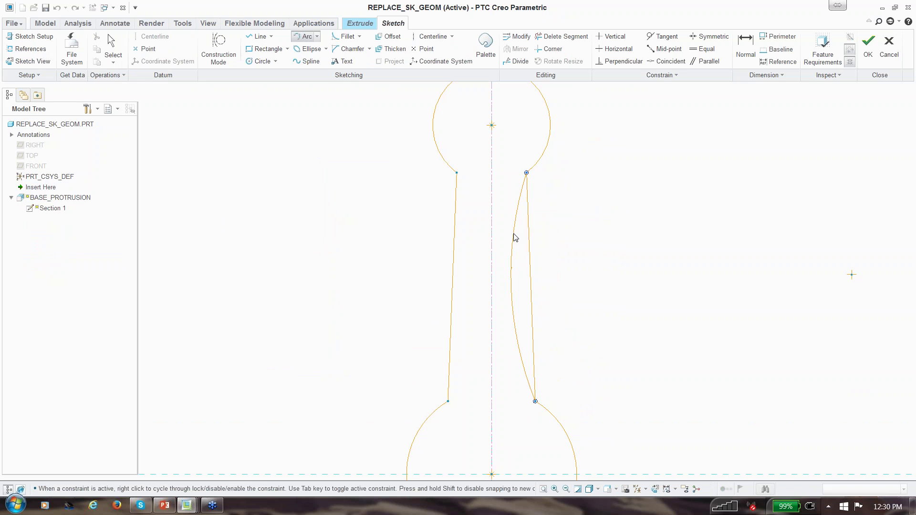
left_click(519, 237)
middle_click(548, 237)
left_click(549, 237)
- Replace the right slanted line of the section sketch with the new arc, accepting deletion of the dimensions attached to the line
left_click(529, 246)
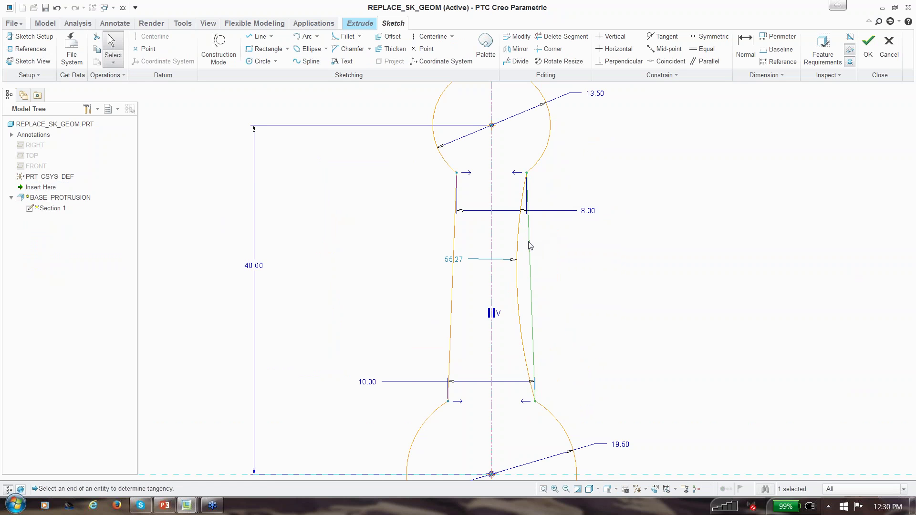
right_click(532, 305)
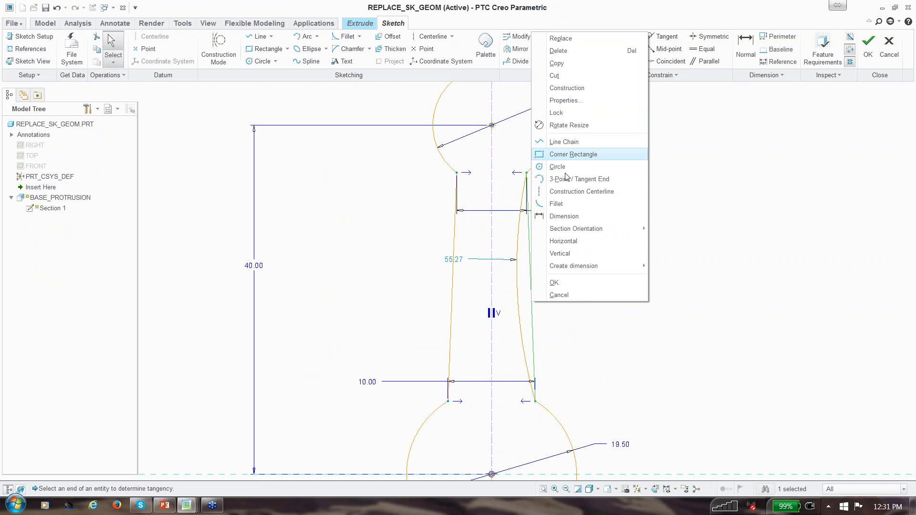
left_click(560, 39)
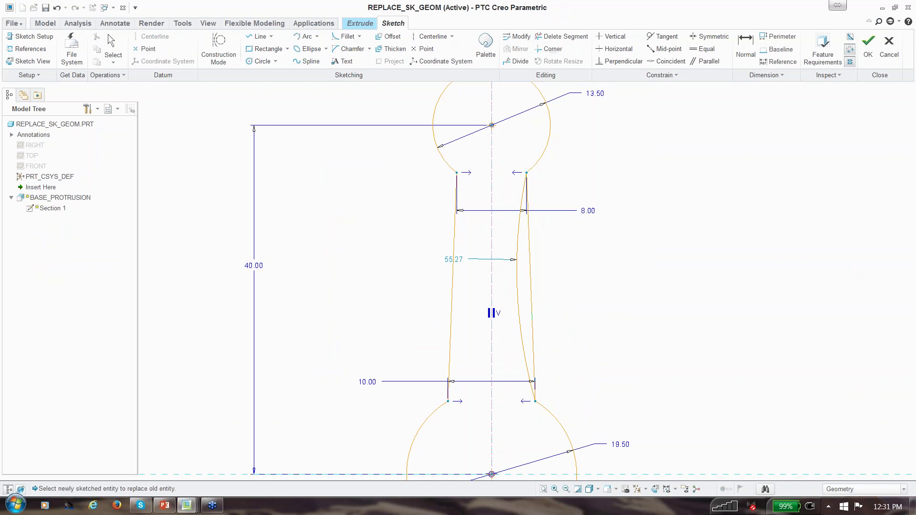
left_click(518, 249)
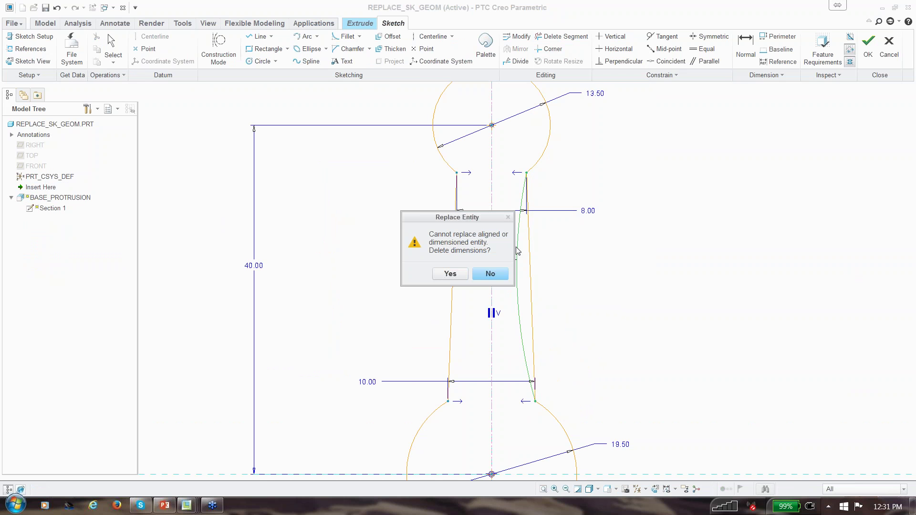
left_click(450, 273)
left_click_drag(516, 261, 519, 262)
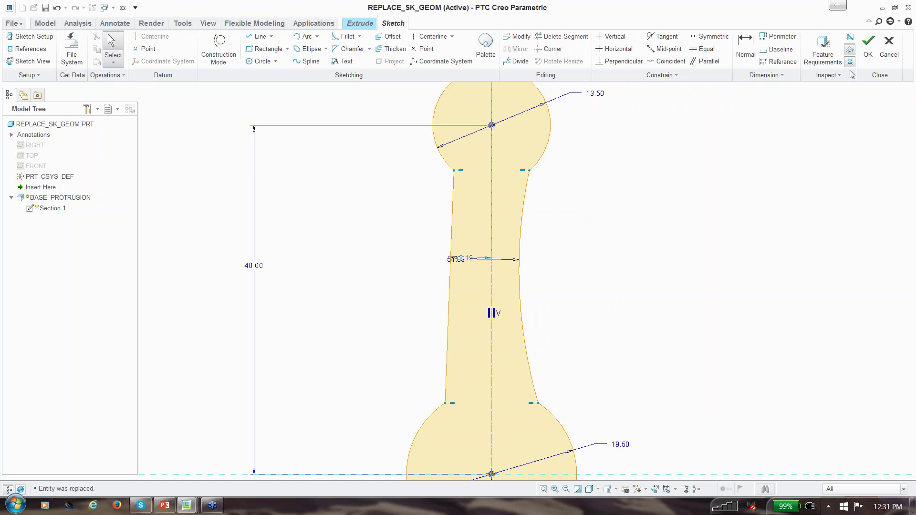
- Accept the section sketch and complete the BASE_PROTRUSION redefinition, and inspect the updated link in the default orientation
left_click(868, 48)
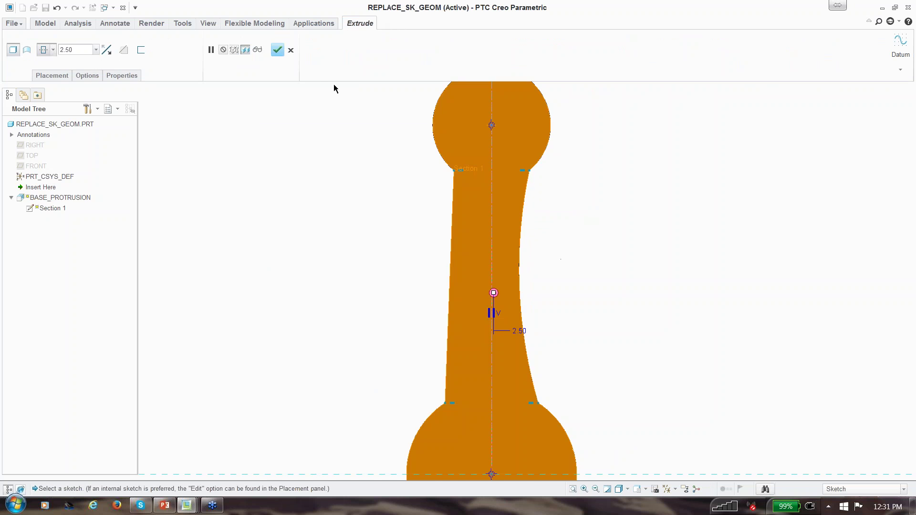
left_click(277, 50)
key("ctrl+d")
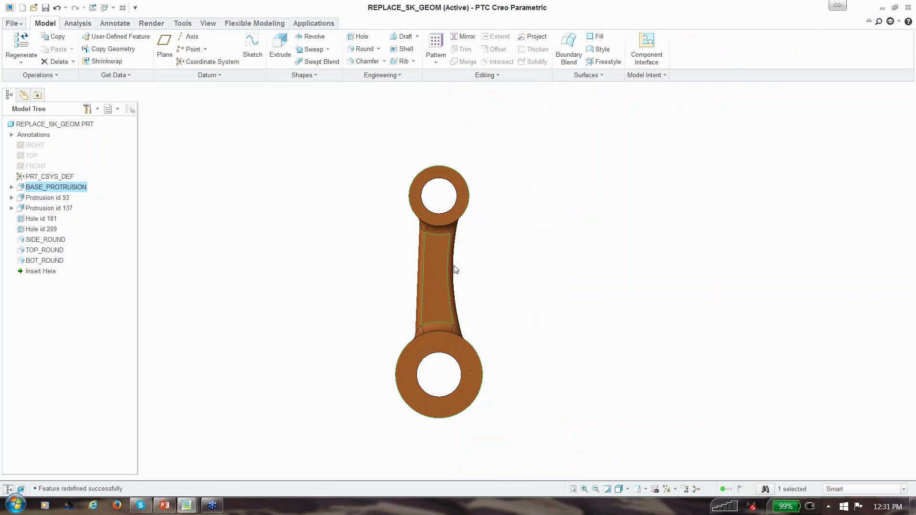
left_click(473, 284)
mouse_move(470, 282)
middle_mouse_down()
mouse_move(494, 252)
mouse_move(517, 259)
mouse_move(479, 261)
mouse_move(468, 276)
mouse_move(482, 362)
mouse_move(456, 410)
mouse_move(450, 399)
mouse_move(483, 322)
mouse_move(517, 352)
mouse_move(442, 268)
middle_mouse_up()
- Close the link part and open BOTTOM_PAN.PRT in its own window from the chair assembly A.ASM
left_click(123, 8)
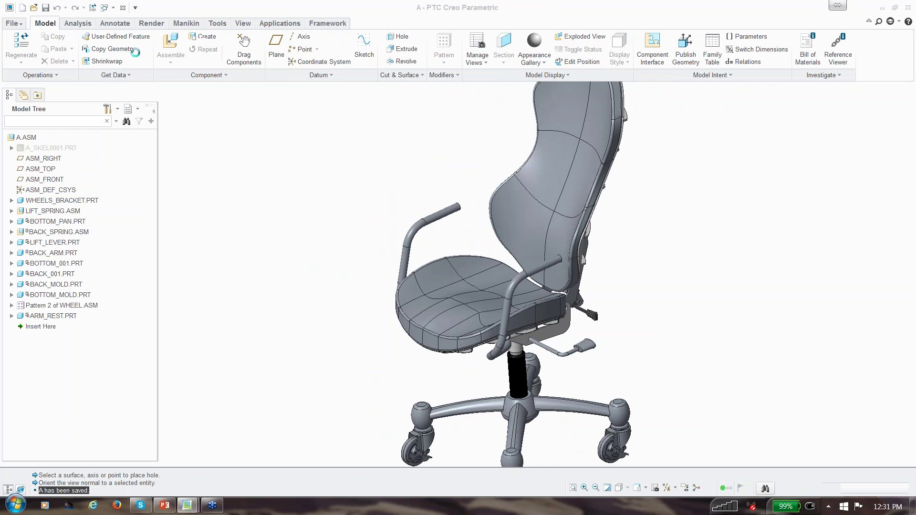
scroll(424, 275, "up", 2)
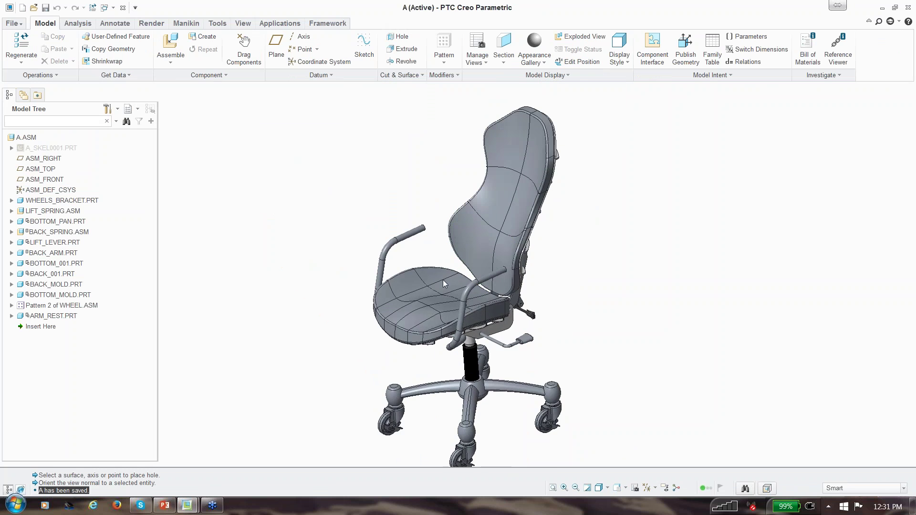
scroll(436, 279, "down", 1)
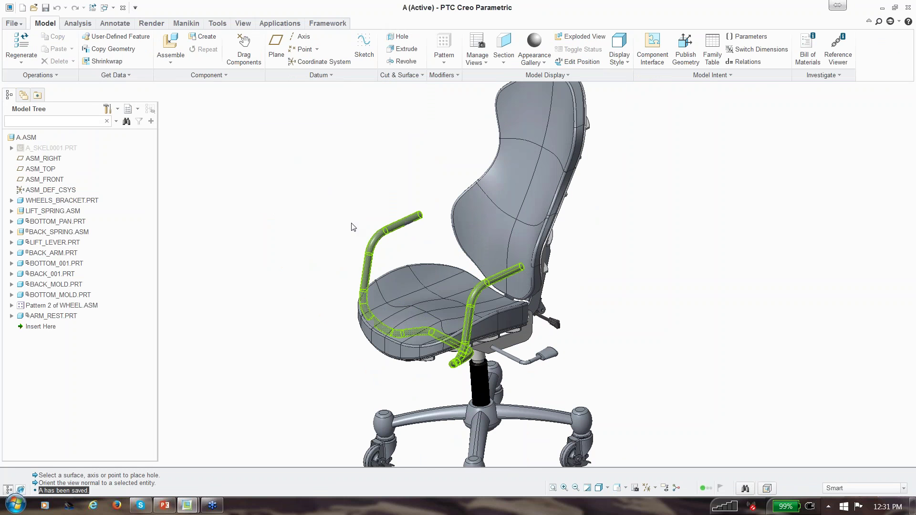
scroll(358, 233, "up", 1)
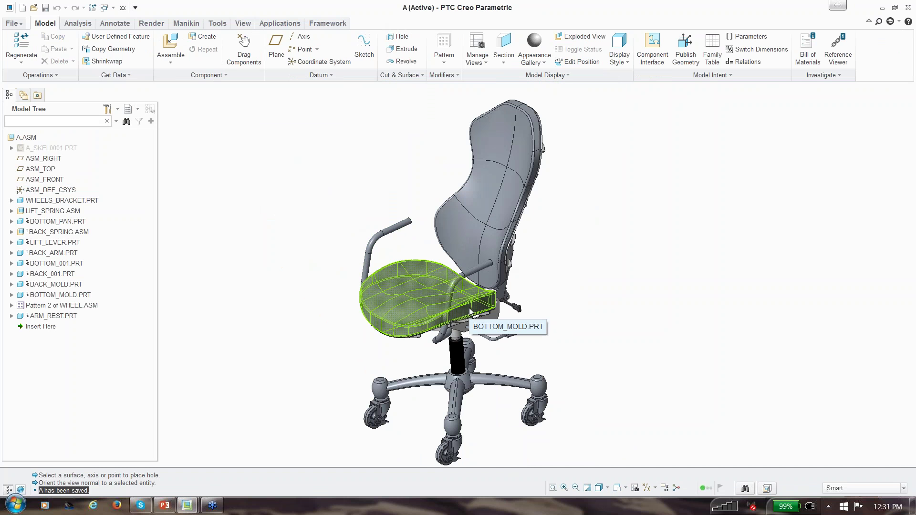
scroll(487, 305, "down", 5)
left_click(489, 295)
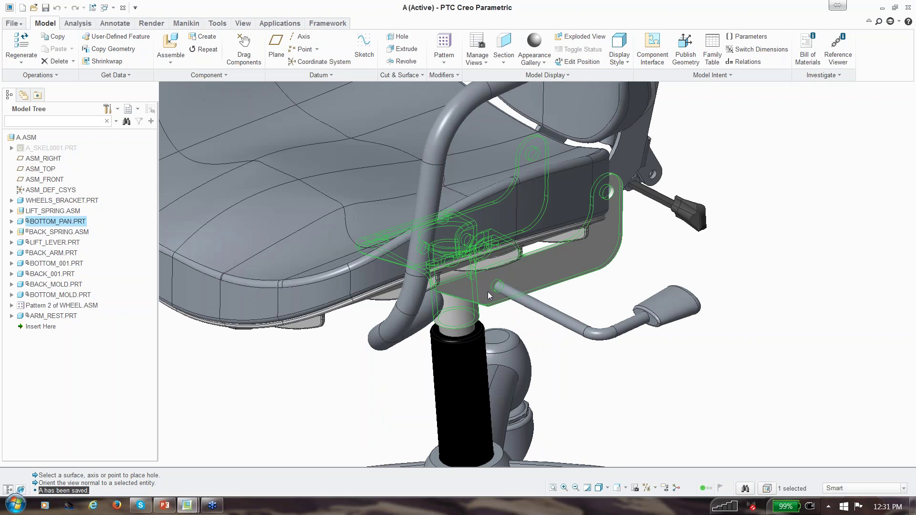
right_click(489, 295)
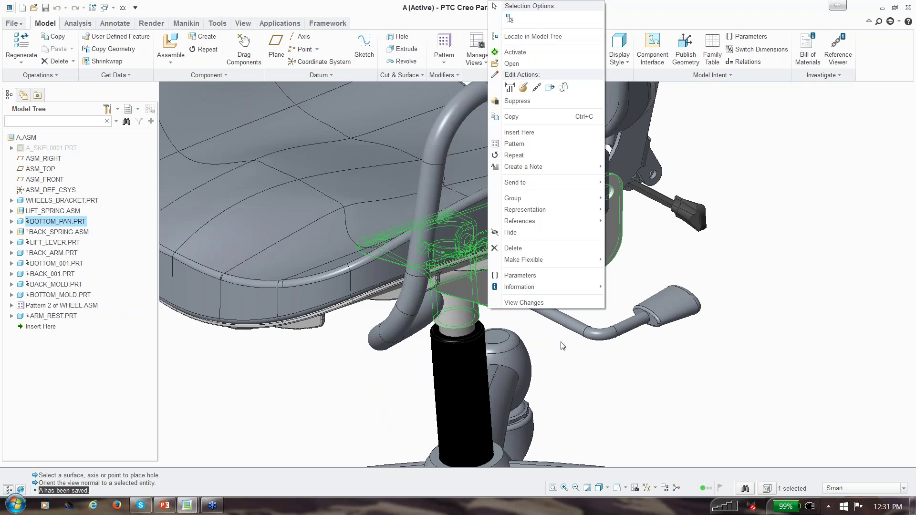
left_click(566, 327)
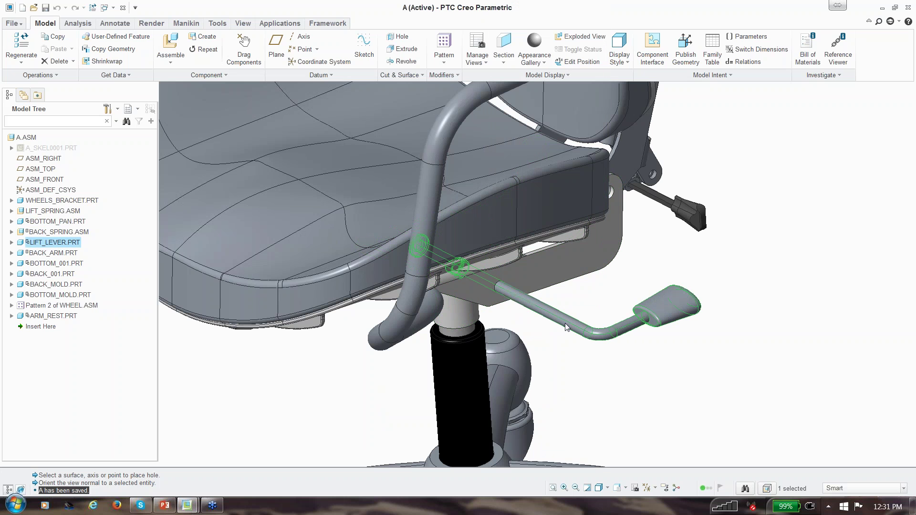
left_click(496, 300)
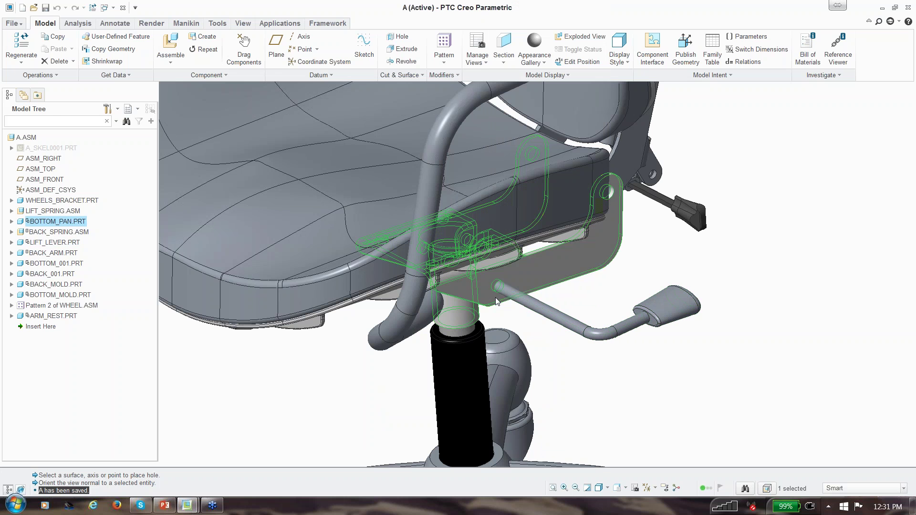
right_click(496, 300)
left_click(515, 68)
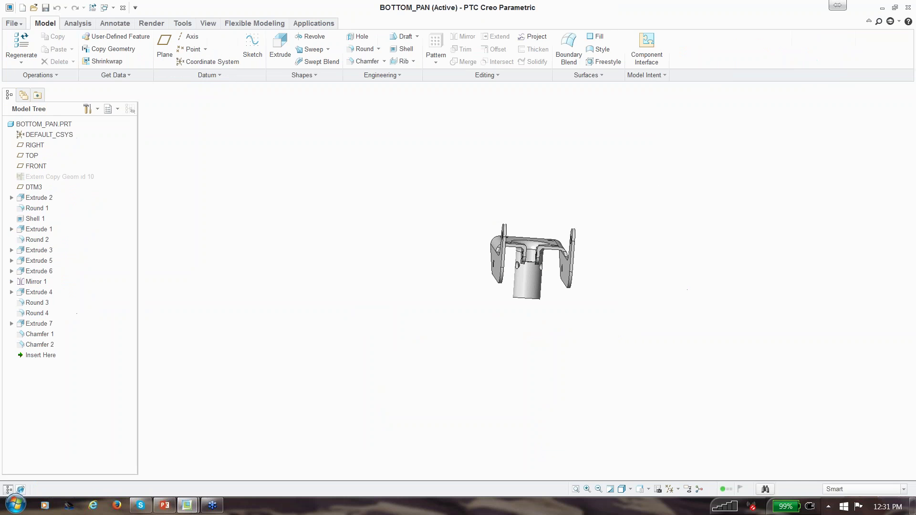
- Delete the Extrude 7 lever-hole cut from BOTTOM_PAN.PRT, confirm the deletion and return to the chair assembly
right_click(577, 276)
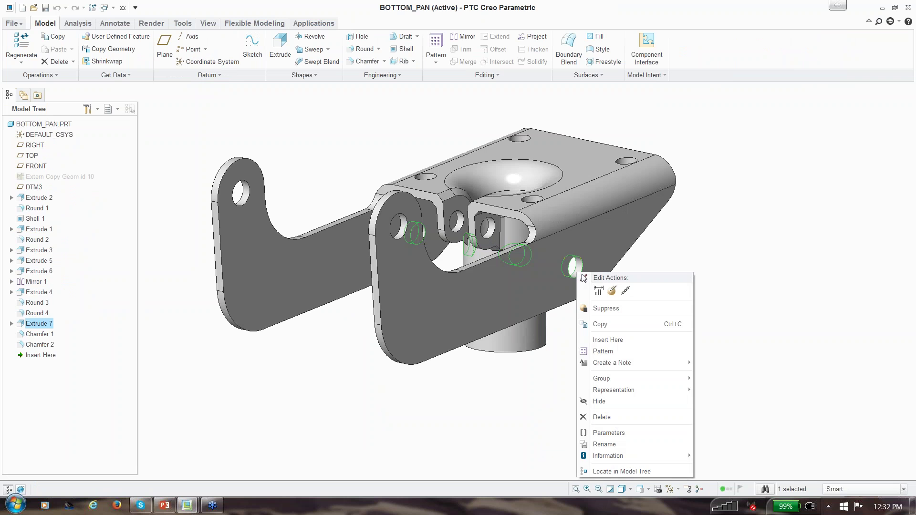
left_click(601, 417)
left_click(429, 263)
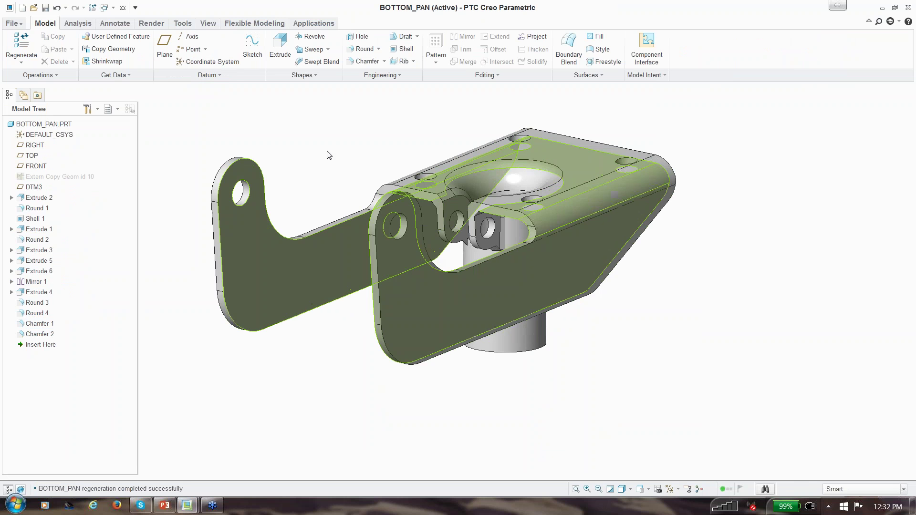
left_click(122, 7)
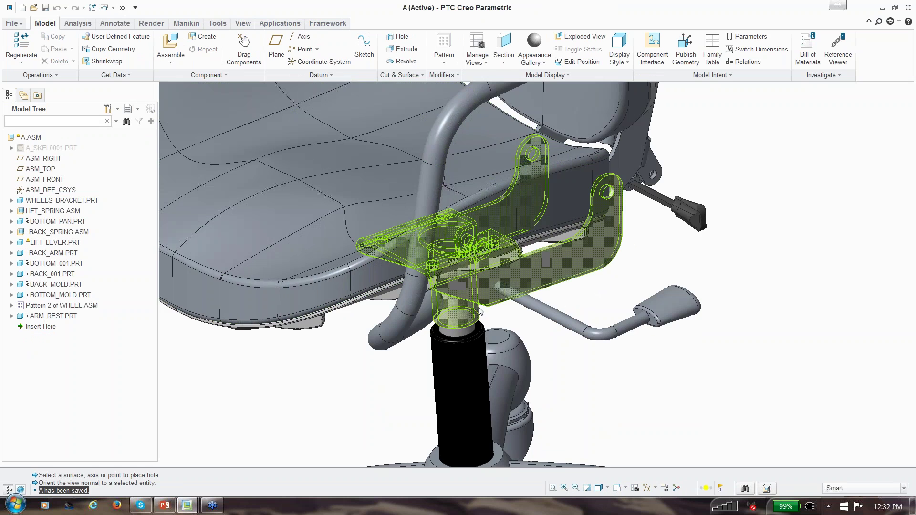
- Examine the area where the lift lever meets BOTTOM_PAN.PRT in the chair assembly
scroll(488, 290, "up", 2)
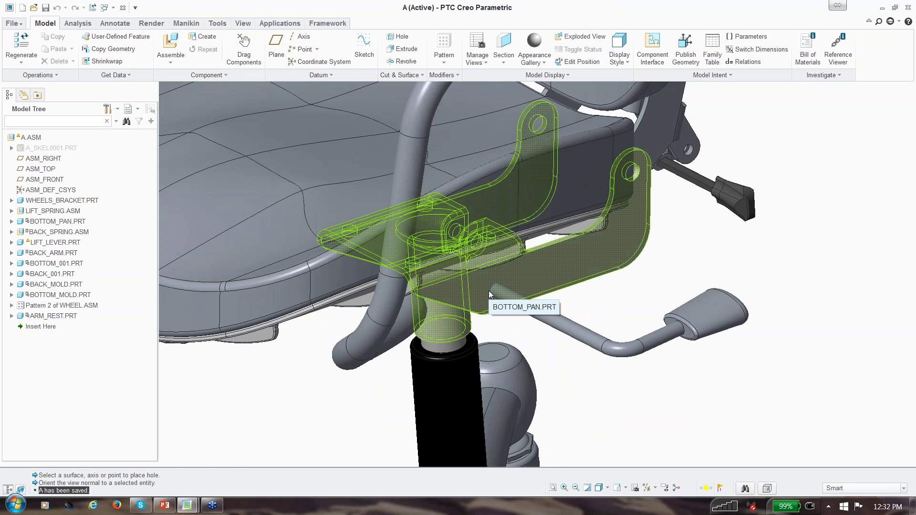
left_click(548, 323)
left_click(532, 284)
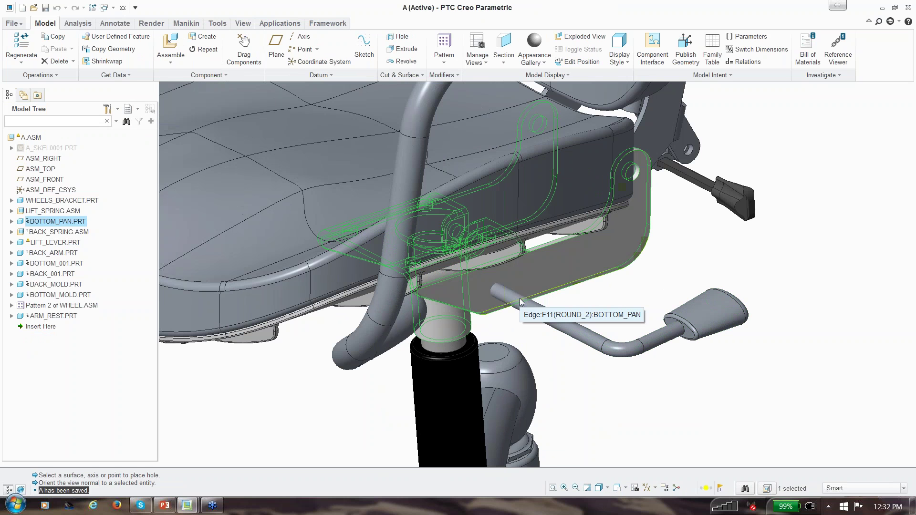
right_click(602, 293)
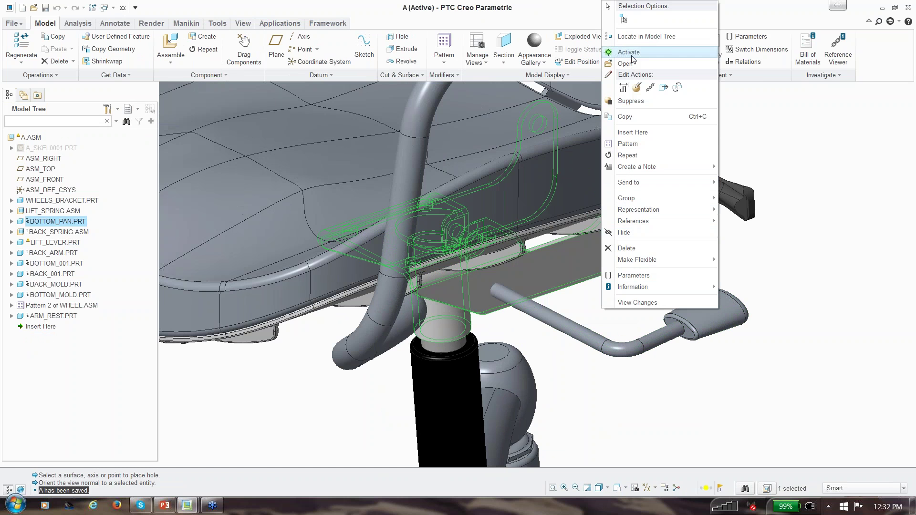
left_click(590, 313)
scroll(476, 281, "down", 4)
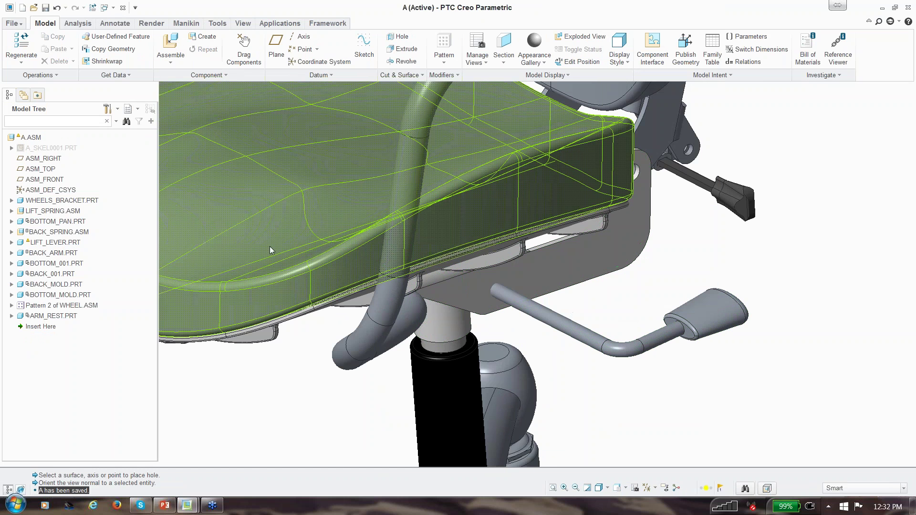
- Review the Notification Center options and expand LIFT_LEVER.PRT in the assembly structure to examine its outdated features
scroll(376, 252, "up", 5)
left_click(12, 23)
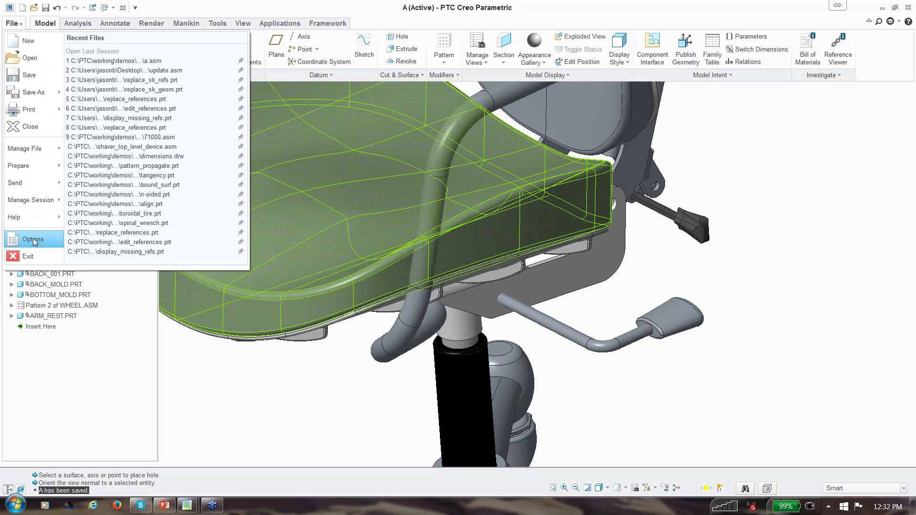
left_click(33, 240)
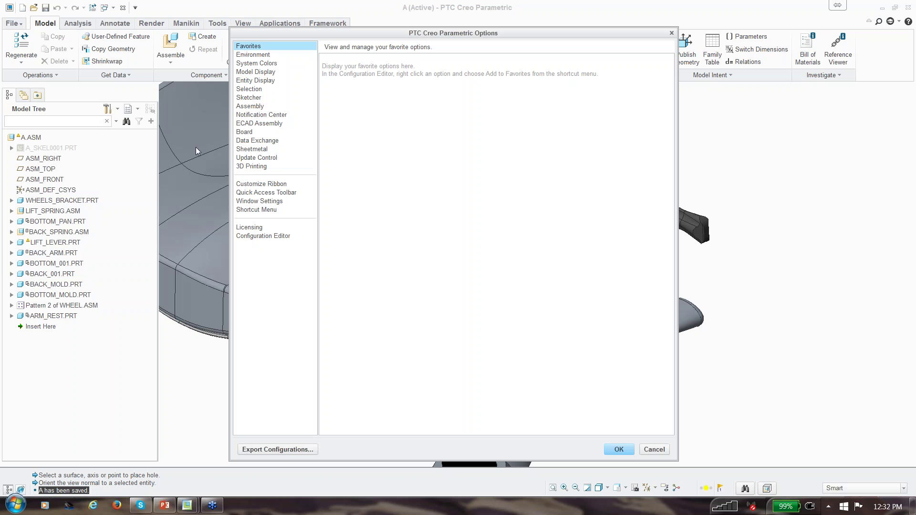
left_click(262, 116)
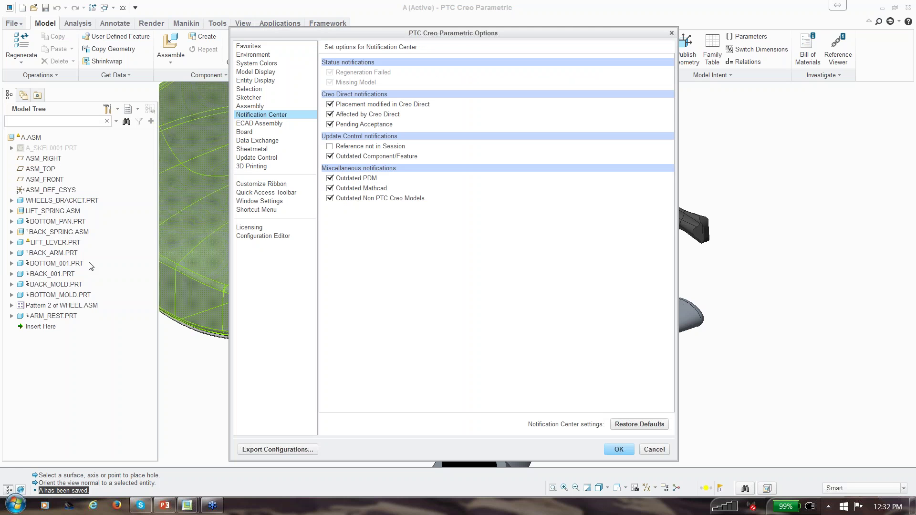
mouse_move(28, 246)
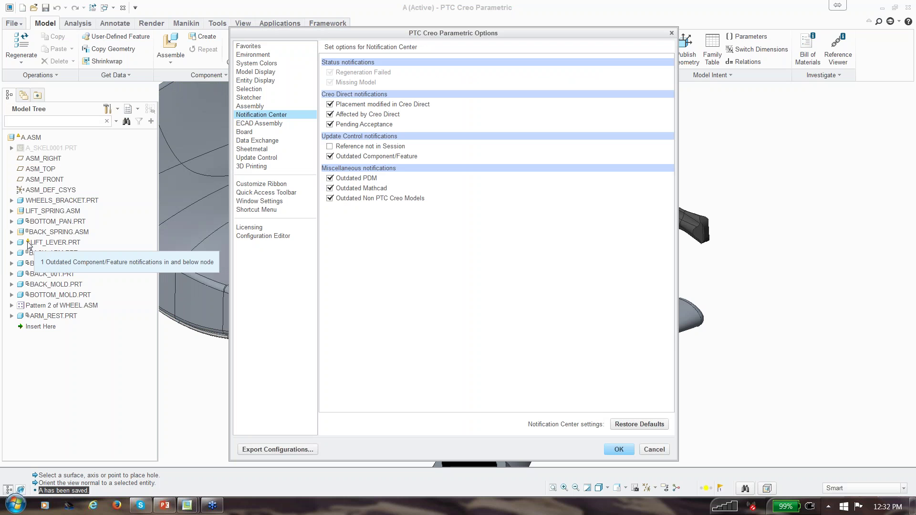
left_click(11, 242)
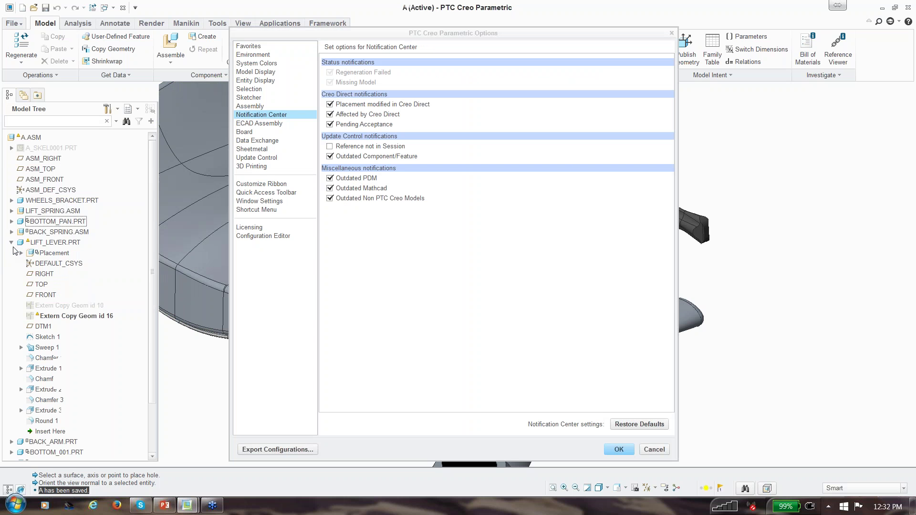
scroll(31, 291, "down", 1)
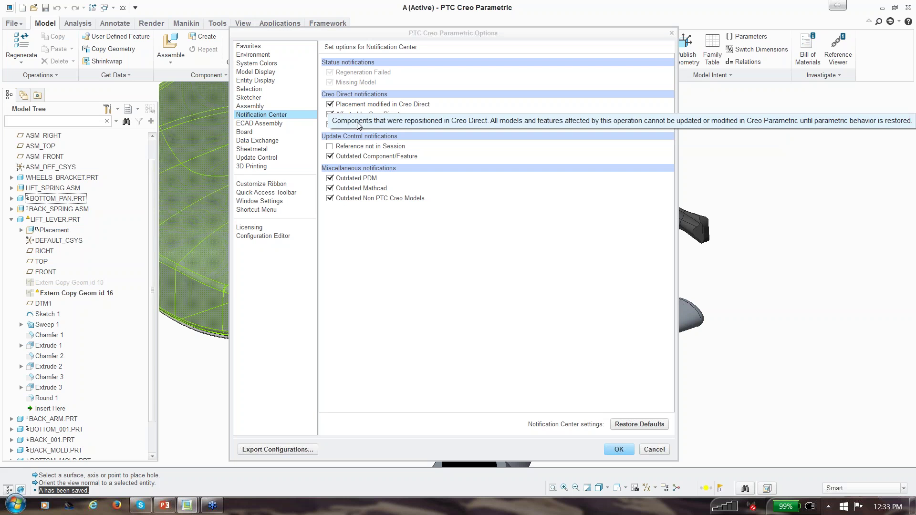
- In the Update Control options, set Copy Geometry features update to Update manually
left_click(261, 159)
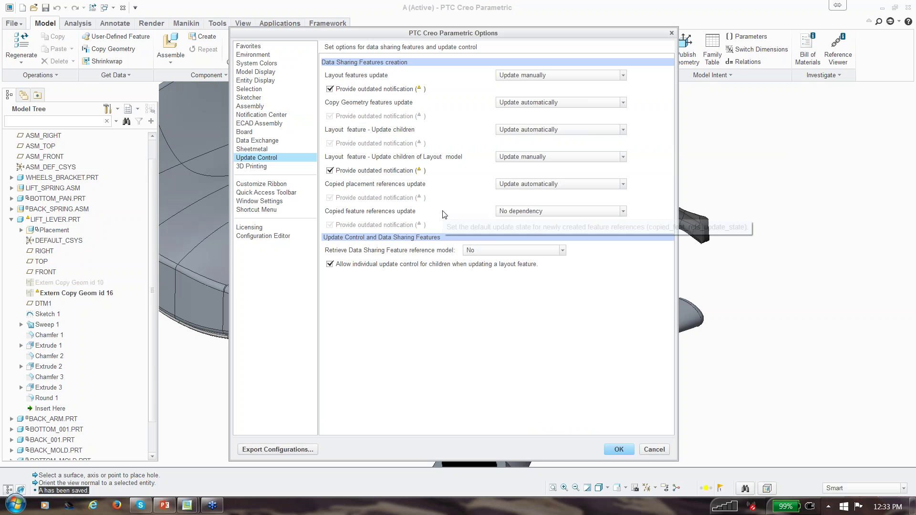
left_click(523, 212)
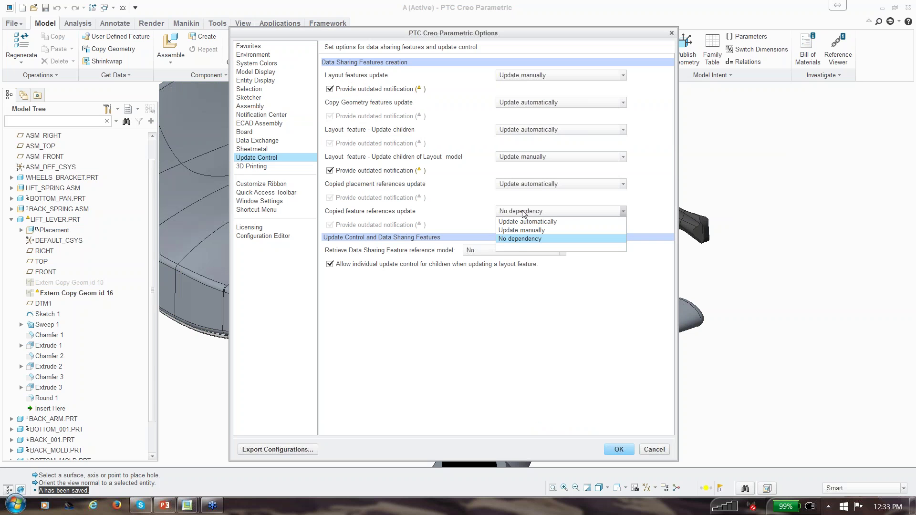
left_click(340, 77)
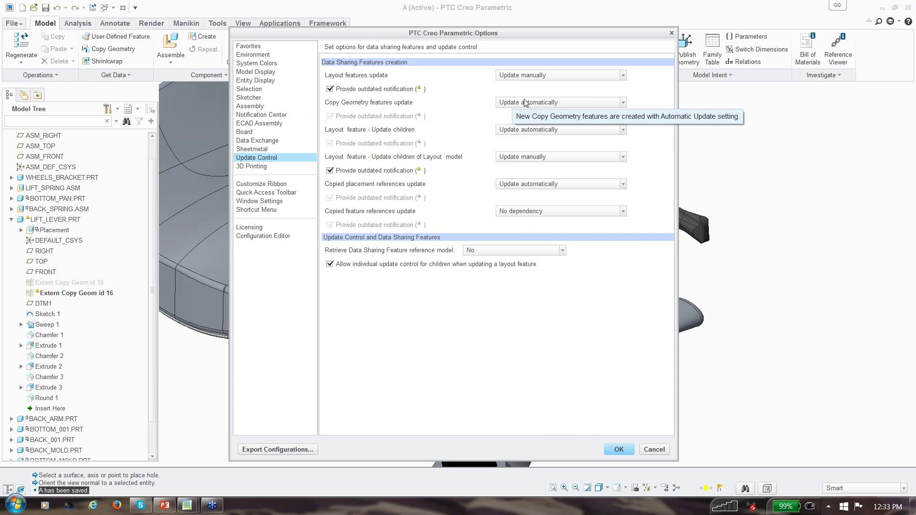
left_click(510, 105)
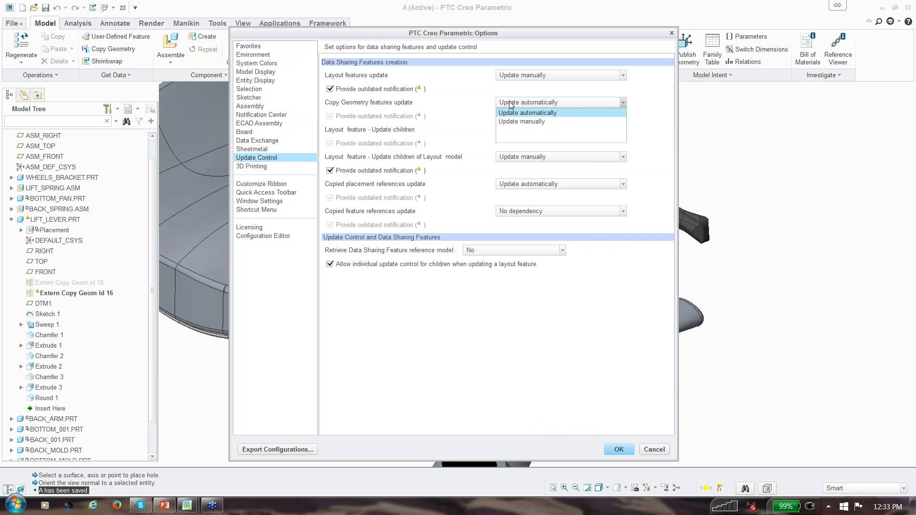
left_click(509, 121)
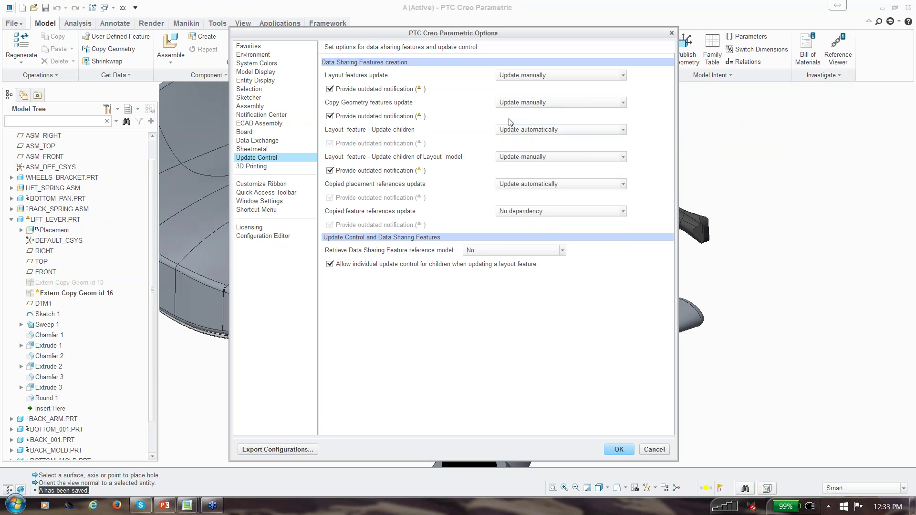
- Set both the copied placement references update and the copied feature references update to Update manually
left_click(508, 186)
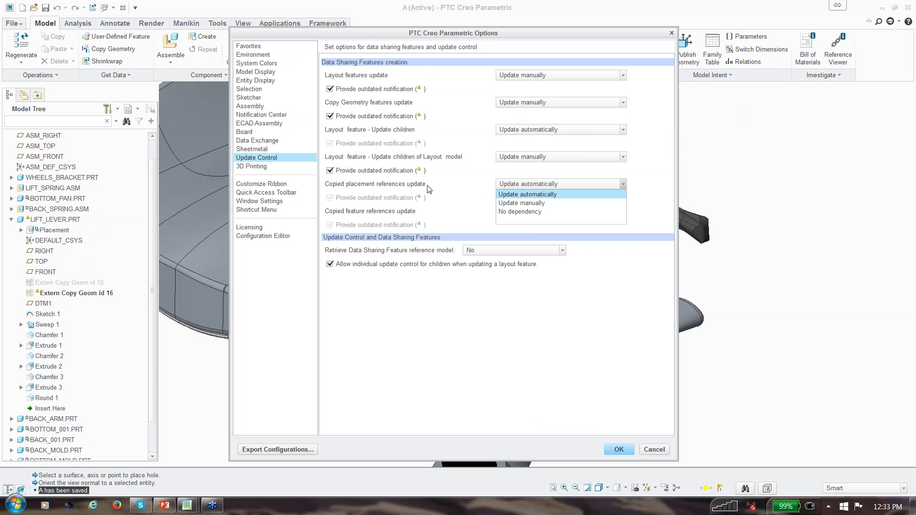
left_click(503, 203)
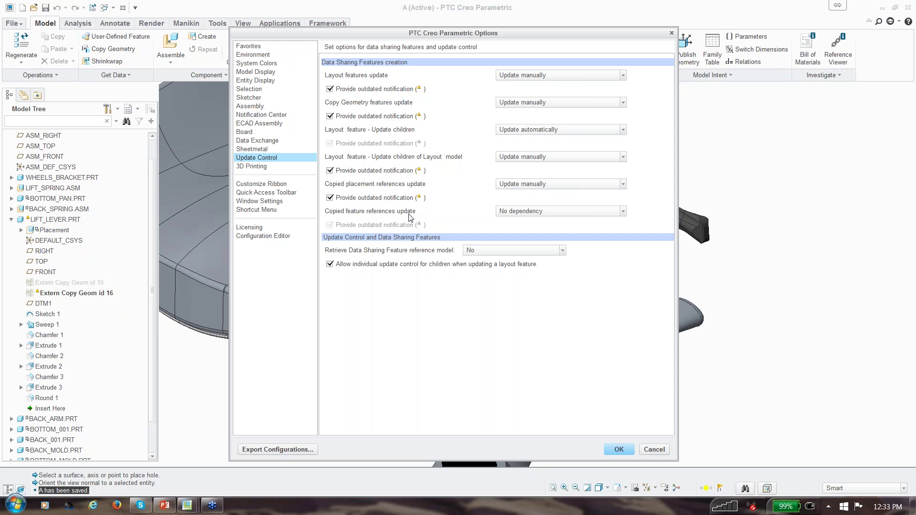
mouse_move(412, 216)
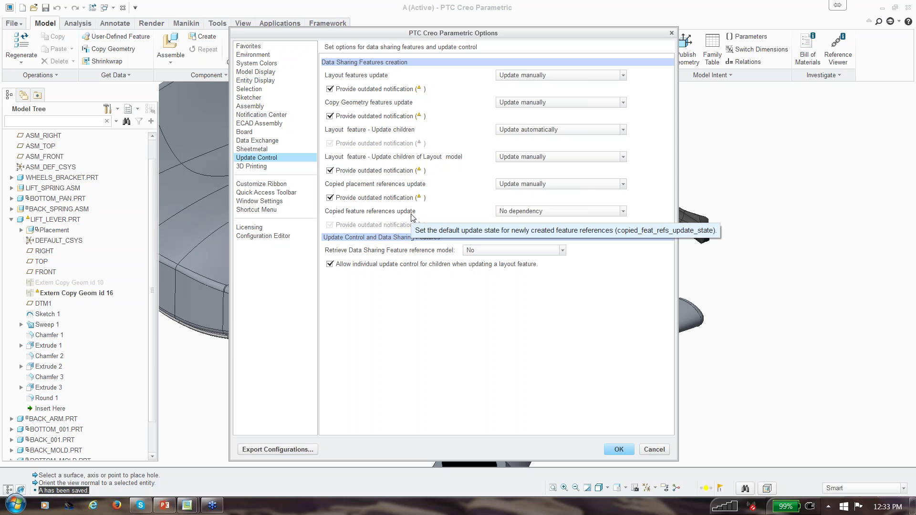
left_click(539, 210)
mouse_move(529, 234)
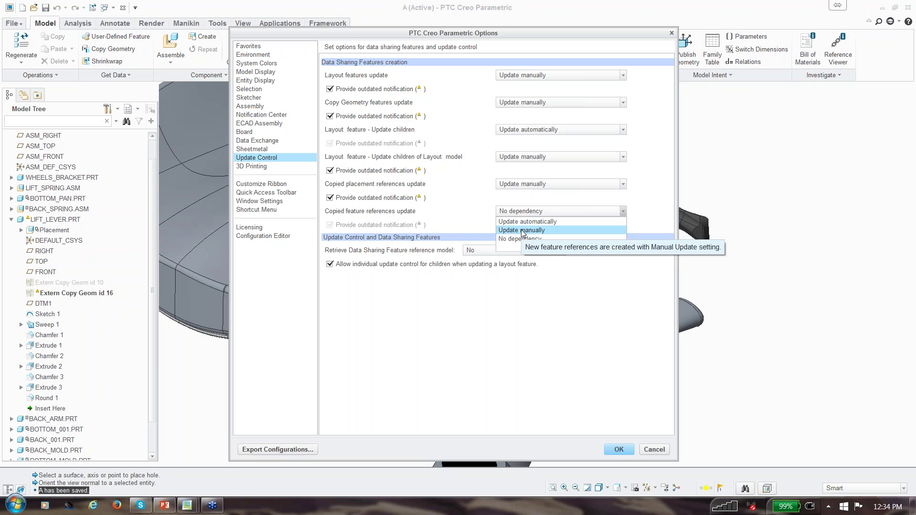
left_click(522, 230)
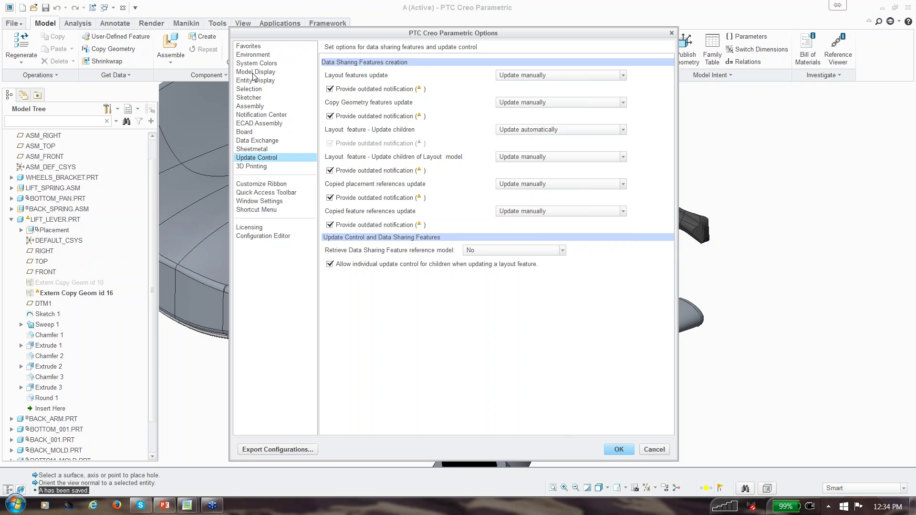
- Review the Assembly options for external components permitted for reference creation and for placement and feature references to backup
left_click(254, 106)
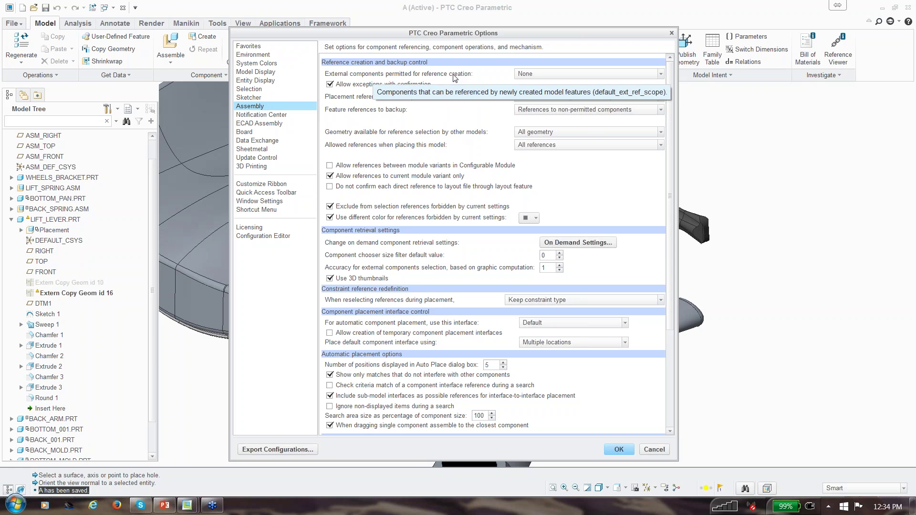
left_click(538, 73)
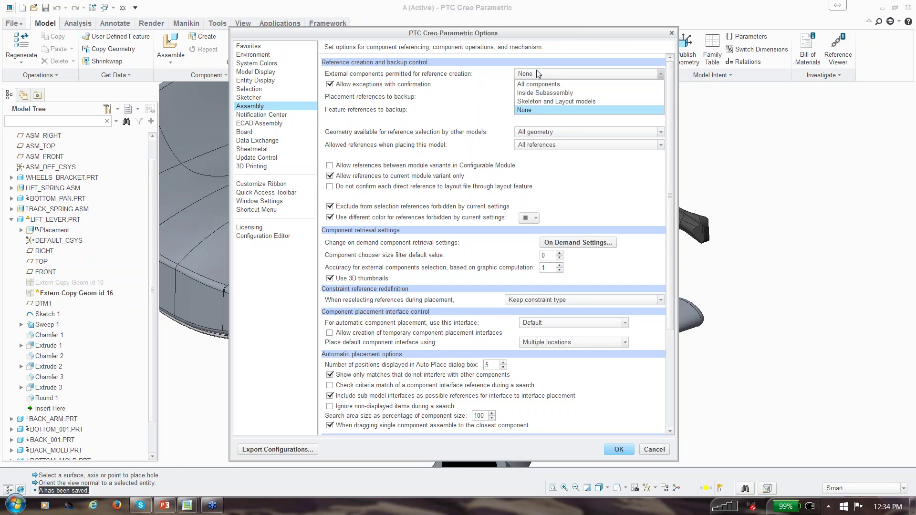
left_click(533, 110)
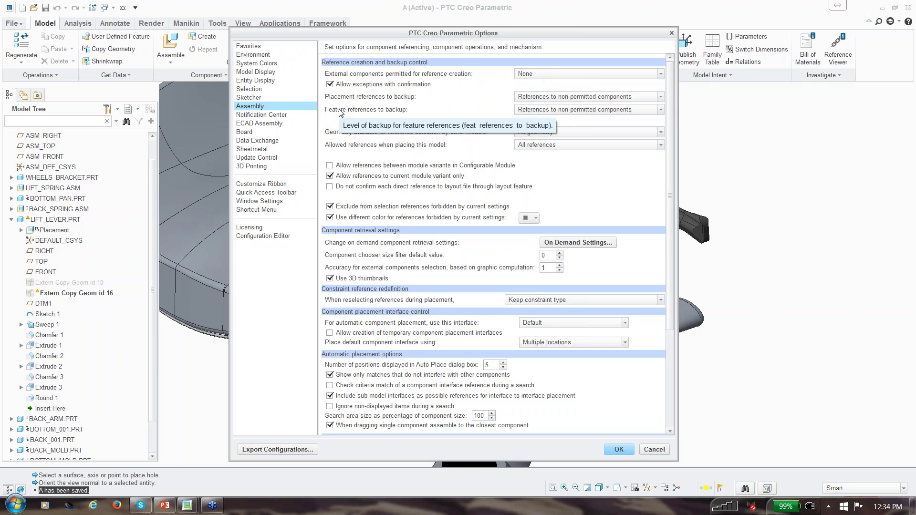
left_click(554, 98)
left_click(554, 99)
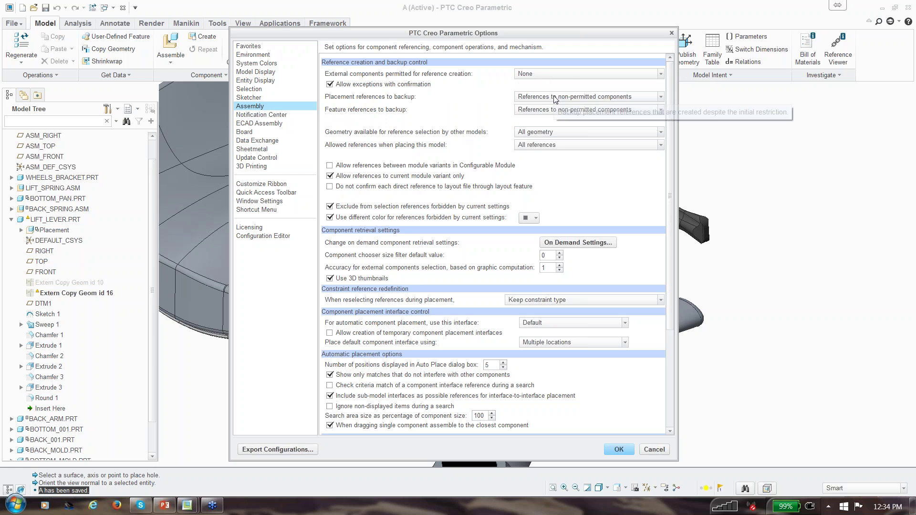
left_click(554, 110)
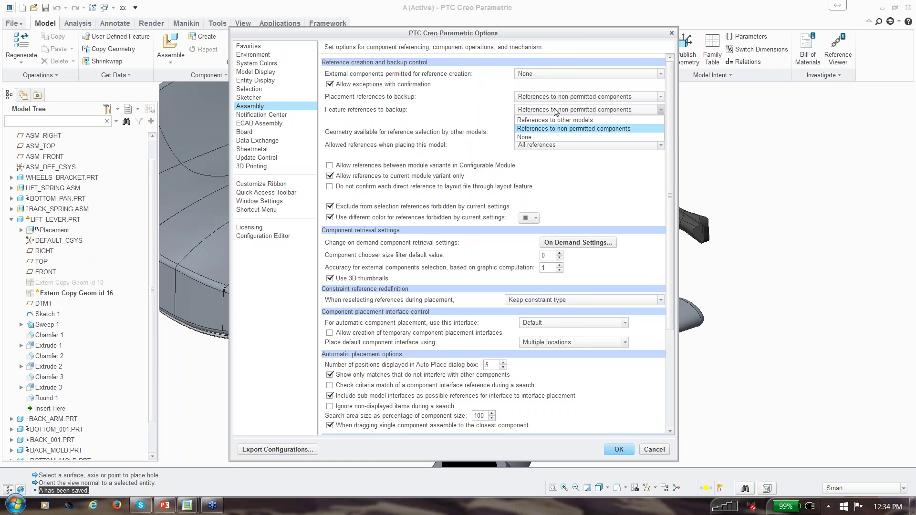
left_click(555, 111)
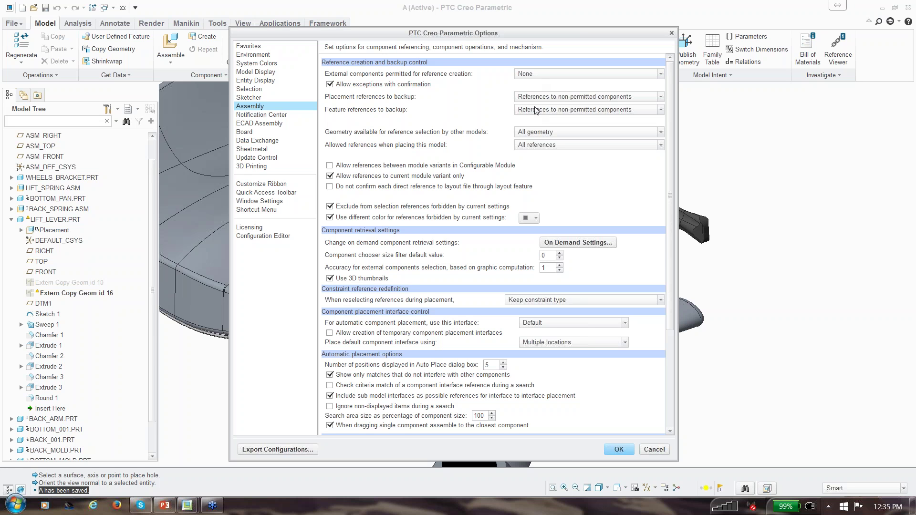
- Recheck the copied feature references choices in the Update Control options and accept the changed settings
left_click(264, 159)
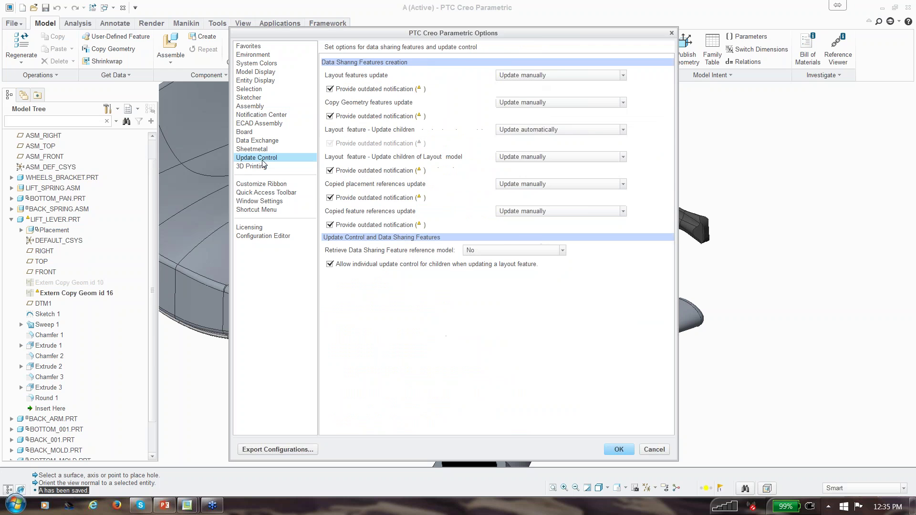
left_click(547, 215)
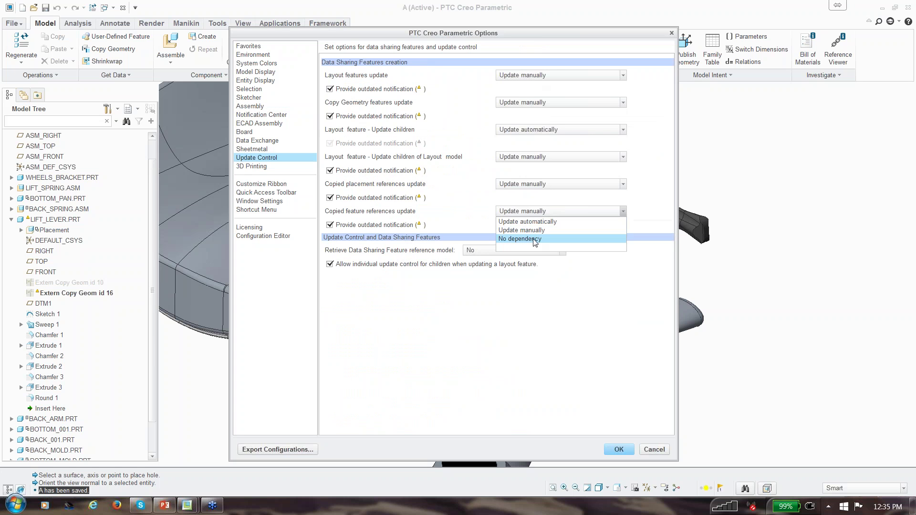
left_click(649, 211)
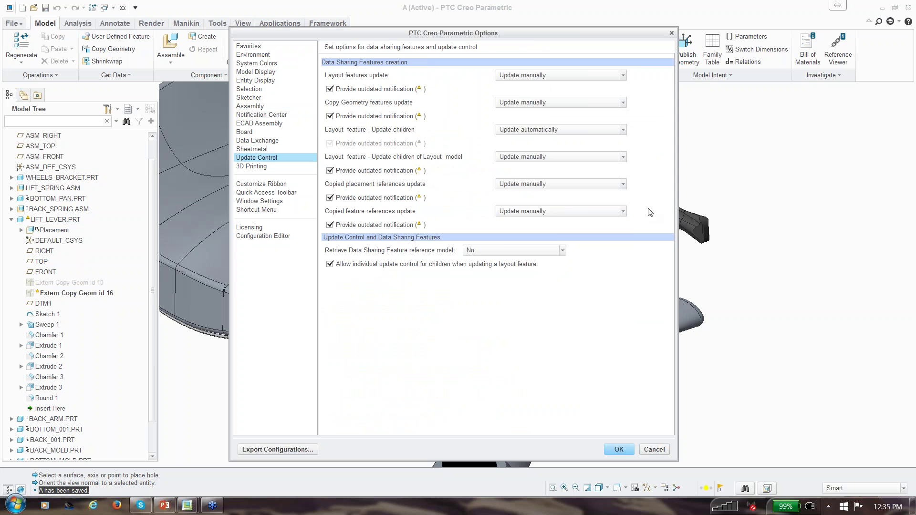
left_click(625, 453)
- Activate BOTTOM_PAN.PRT for editing within the chair assembly
left_click(493, 300)
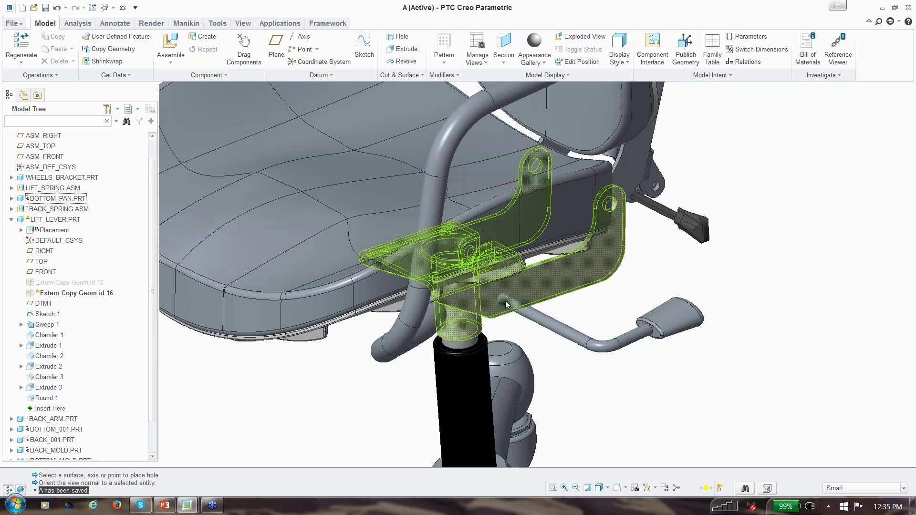
right_click(554, 288)
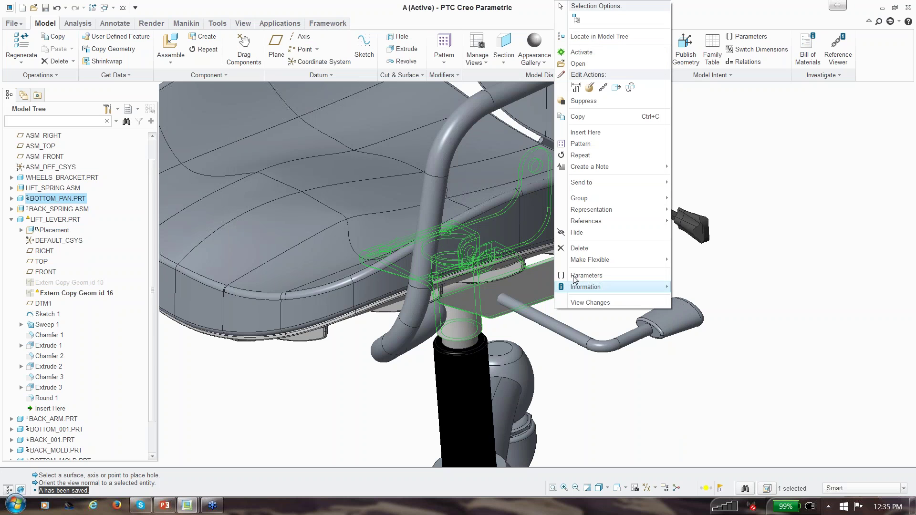
left_click(581, 52)
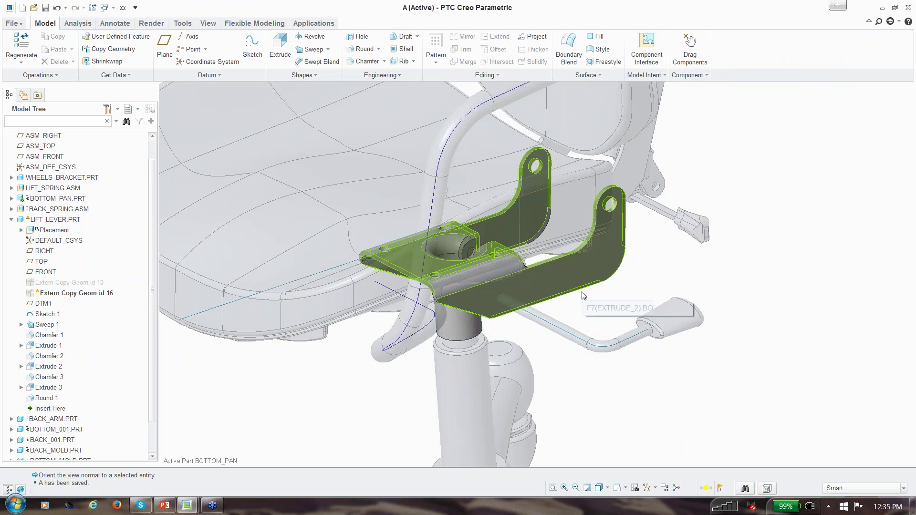
- Start an Extrude with its sketch on the flat outer side face of the bottom pan's bracket arm
scroll(501, 323, "down", 3)
scroll(501, 322, "down", 2)
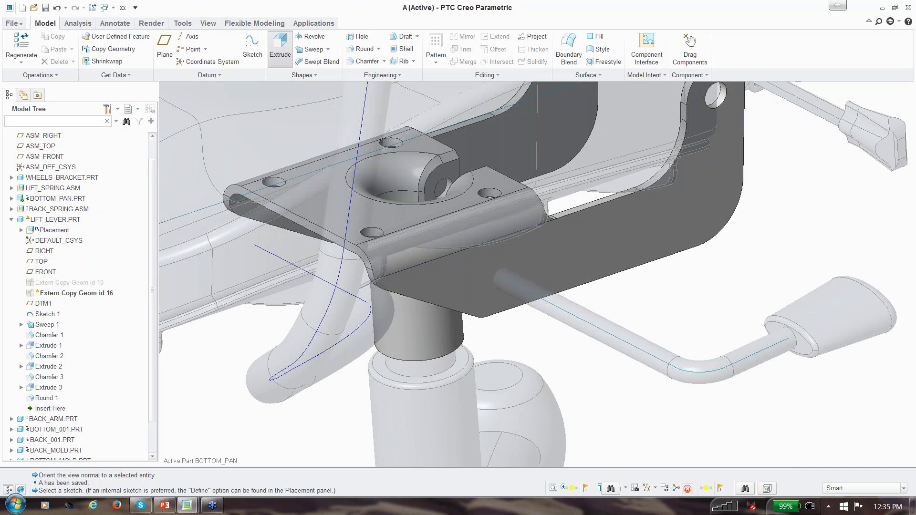
left_click(280, 47)
left_click(715, 181)
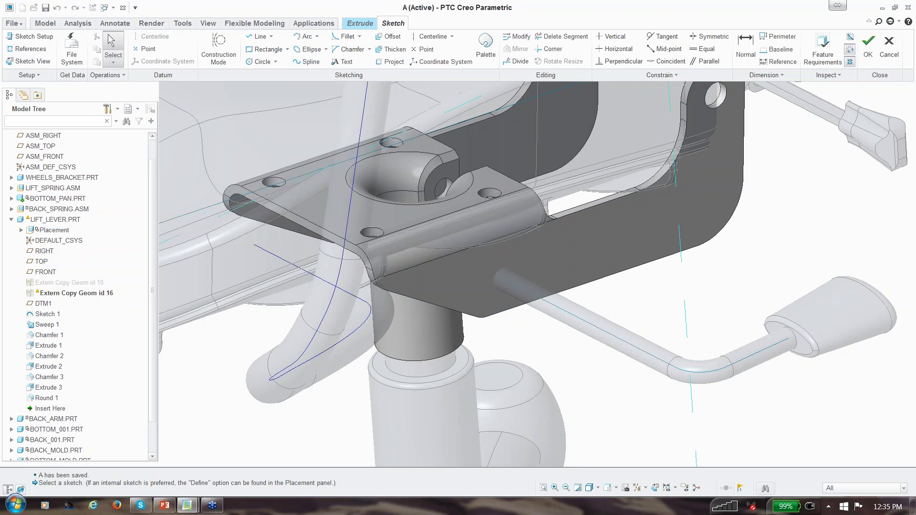
- Project both halves of the lift lever rod's circular edge at the bend into the sketch, confirming the restricted external references
left_click(390, 61)
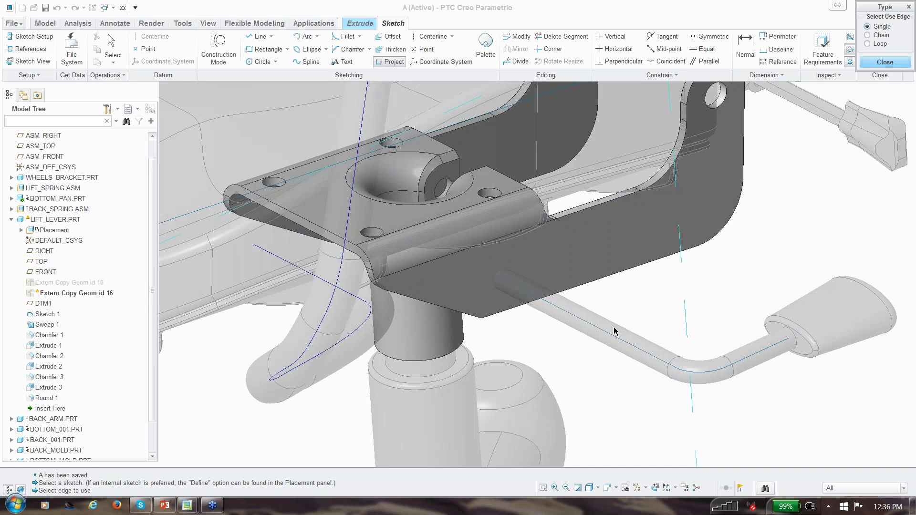
left_click(668, 370)
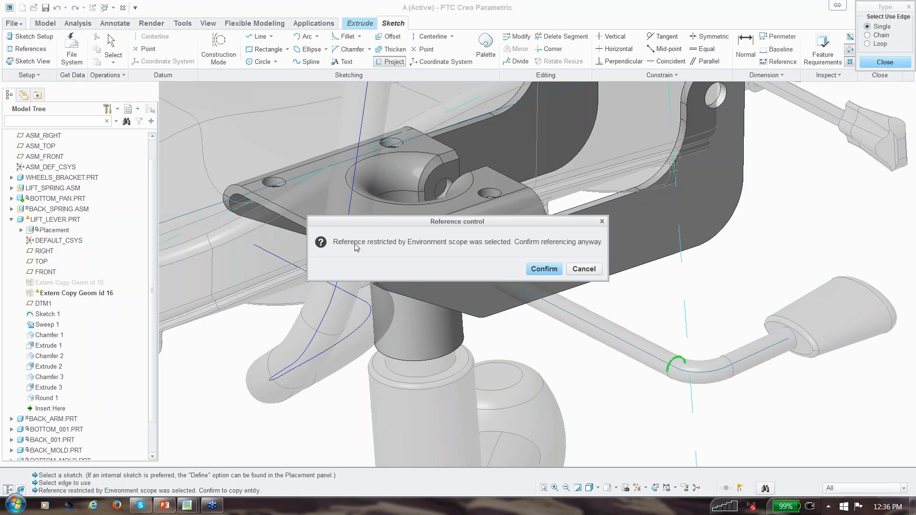
left_click(545, 269)
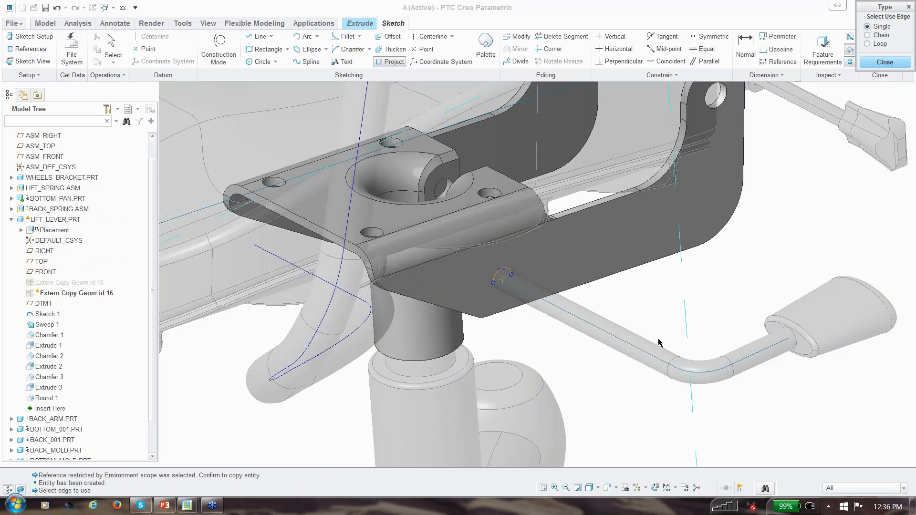
left_click(670, 373)
left_click(544, 269)
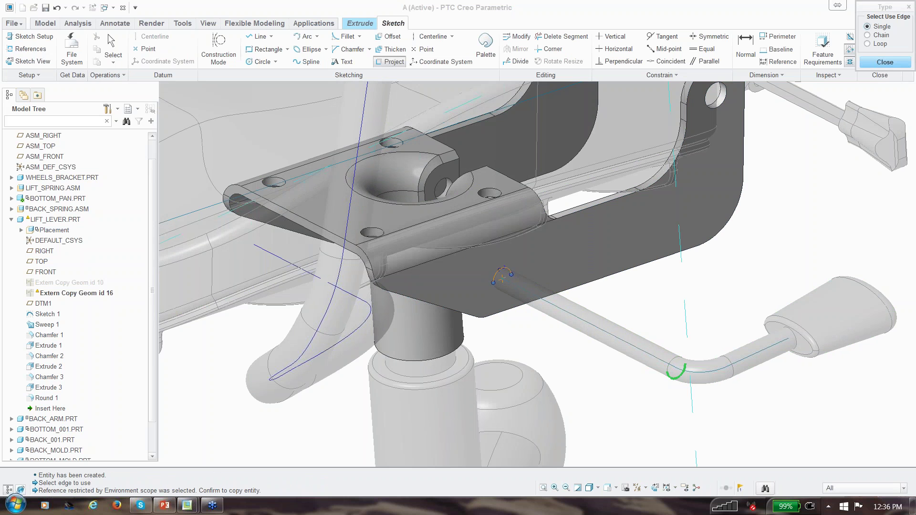
left_click(877, 62)
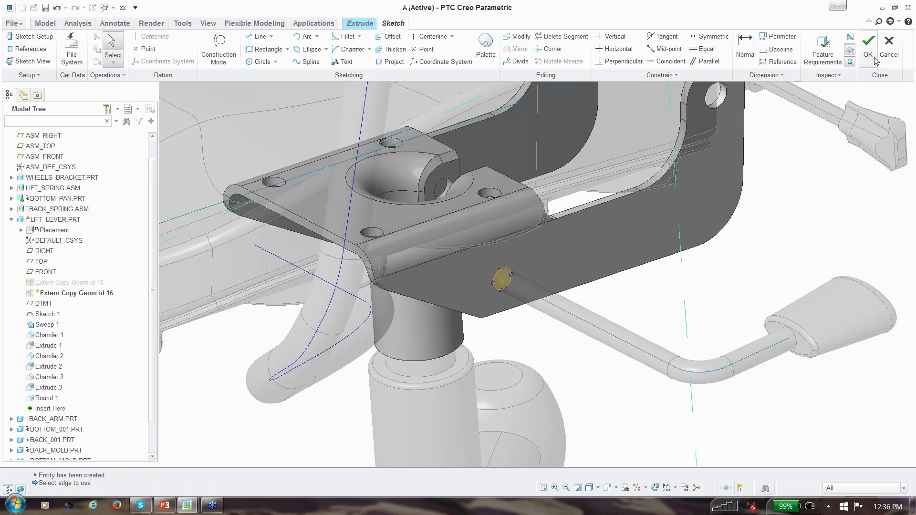
- Finish the sketch and cut the projected rod circle Through All into the bottom pan with material removal
left_click(868, 46)
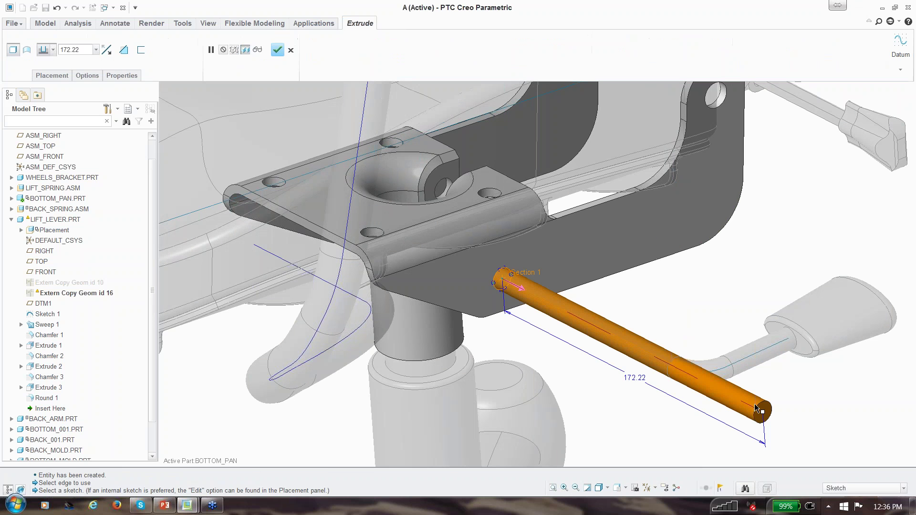
left_click(521, 289)
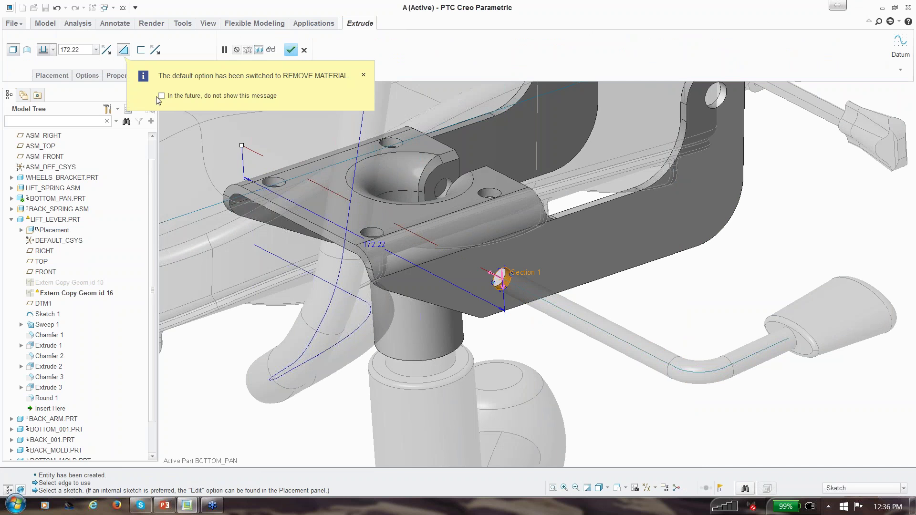
left_click(87, 77)
left_click(120, 117)
left_click(127, 157)
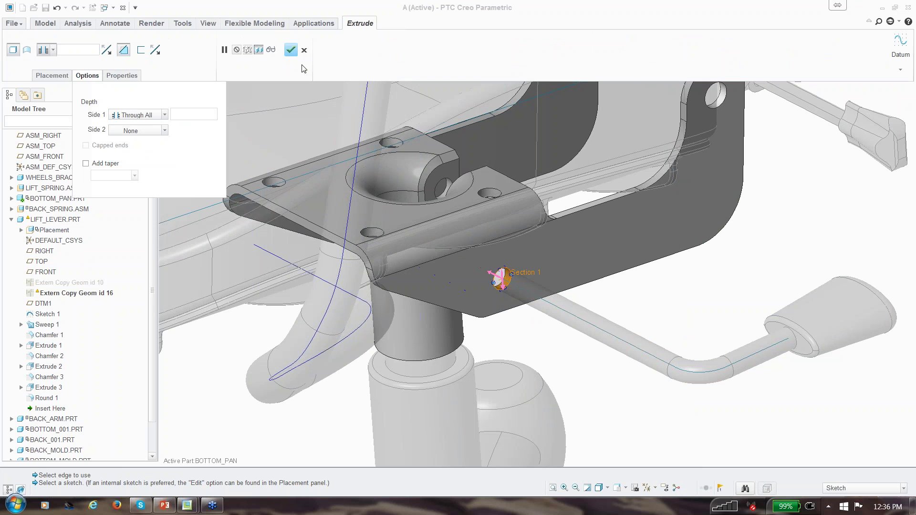
left_click(290, 49)
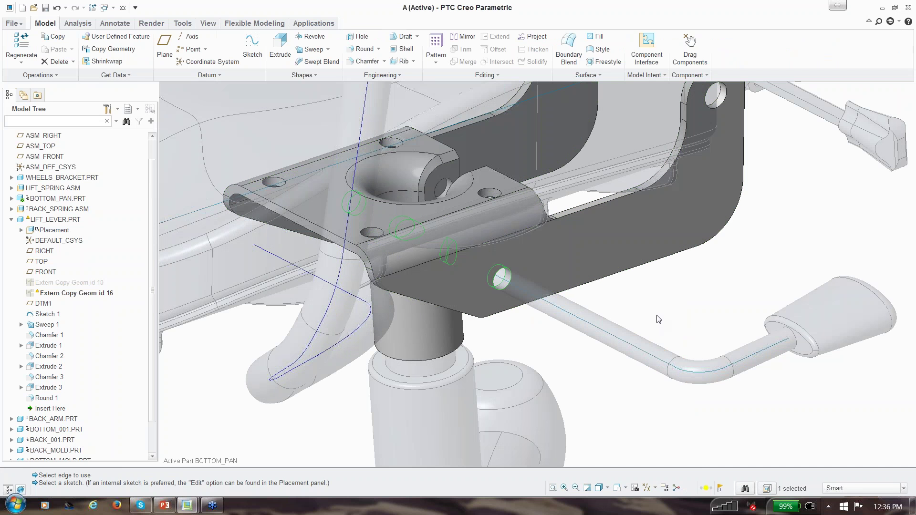
- Reactivate the top-level chair assembly and open BOTTOM_PAN.PRT on its own
mouse_move(657, 317)
middle_mouse_down()
mouse_move(654, 334)
mouse_move(675, 295)
mouse_move(647, 305)
mouse_move(654, 300)
middle_mouse_up()
scroll(658, 317, "down", 3)
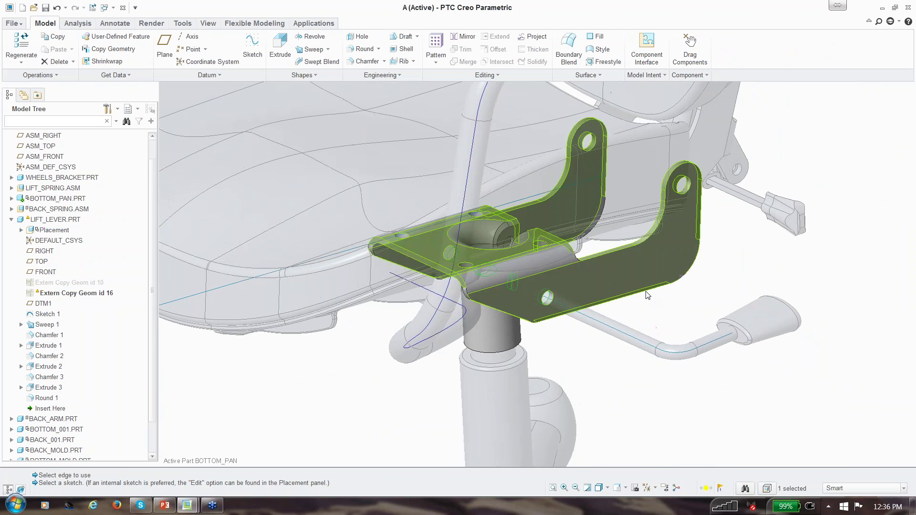
right_click(646, 294)
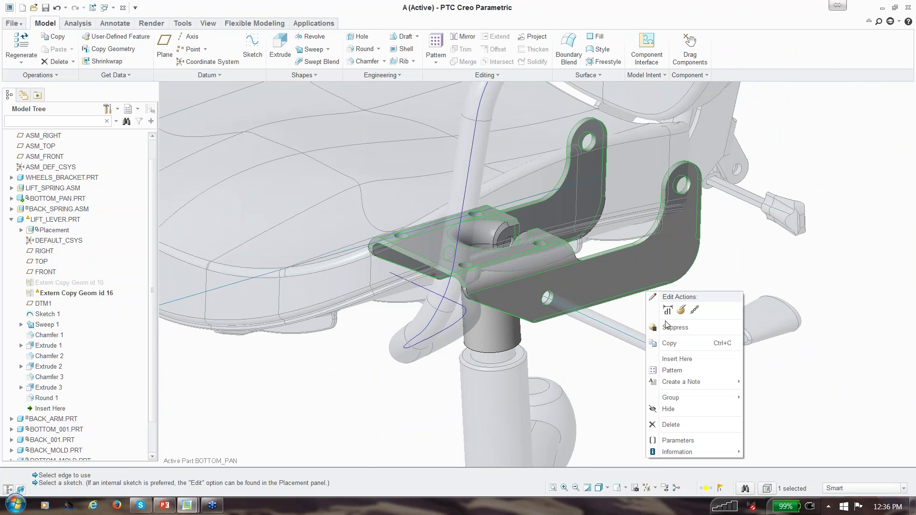
left_click(718, 256)
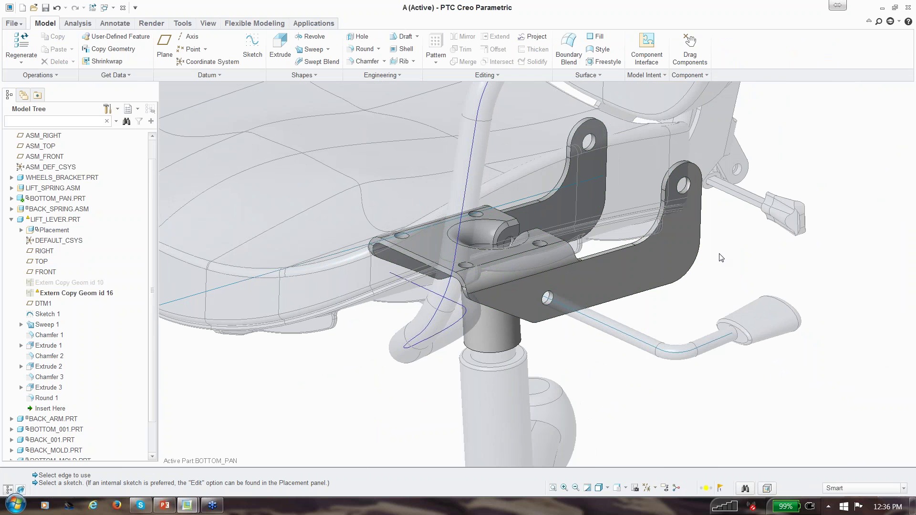
key("ctrl+a")
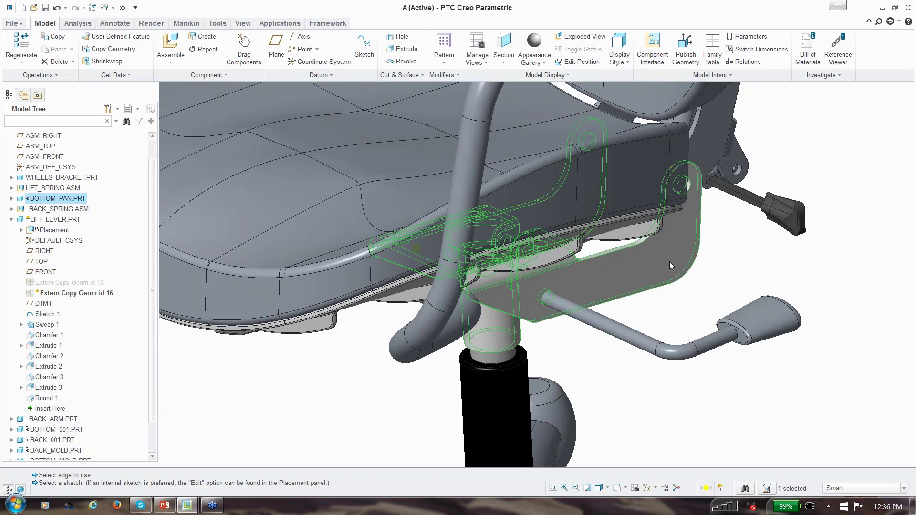
right_click(670, 265)
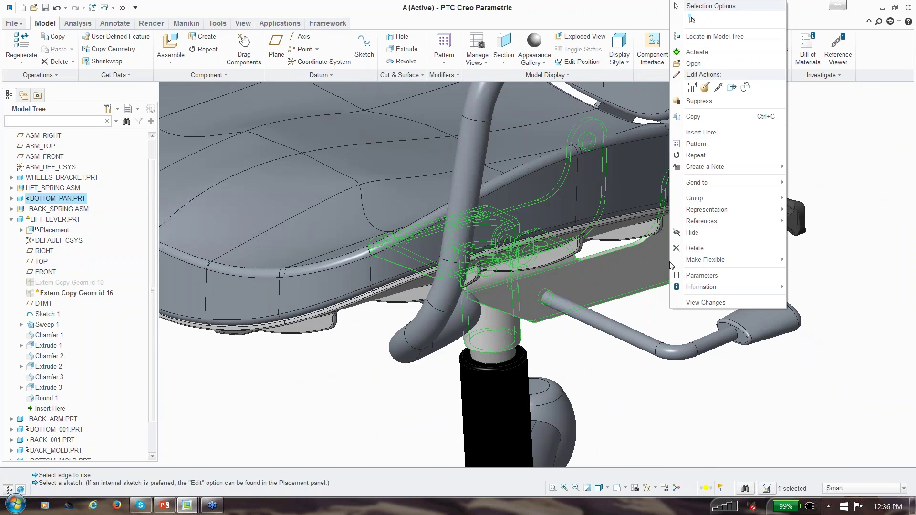
left_click(692, 63)
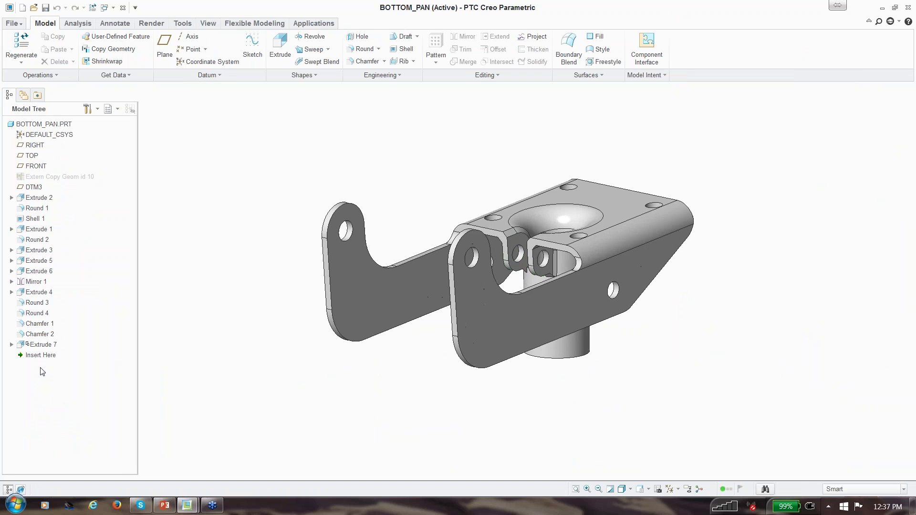
- Examine the section and geometry backup inside the new hole extrude of the bottom pan, and return to the assembly
left_click(35, 346)
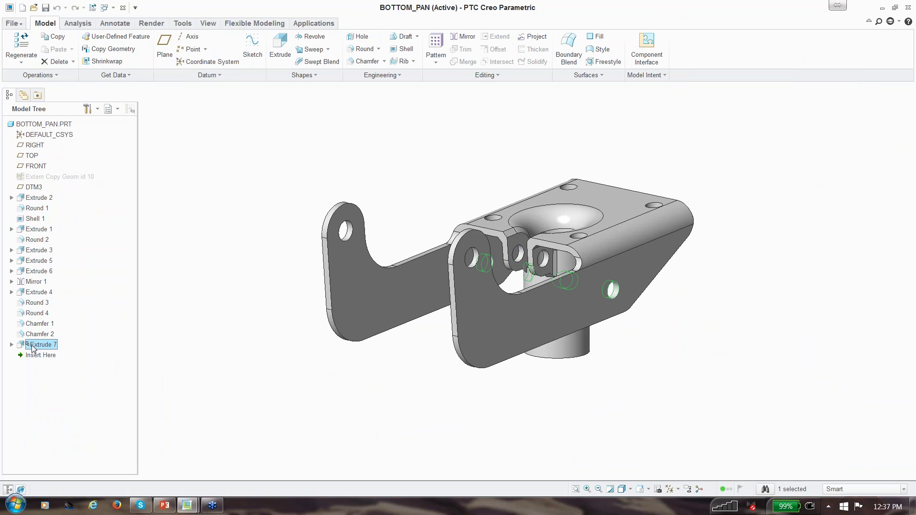
left_click(12, 345)
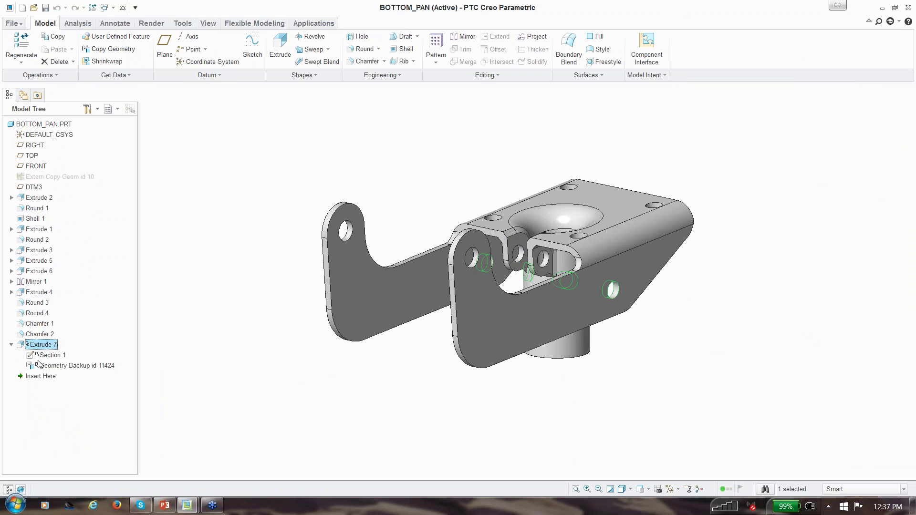
left_click(49, 368)
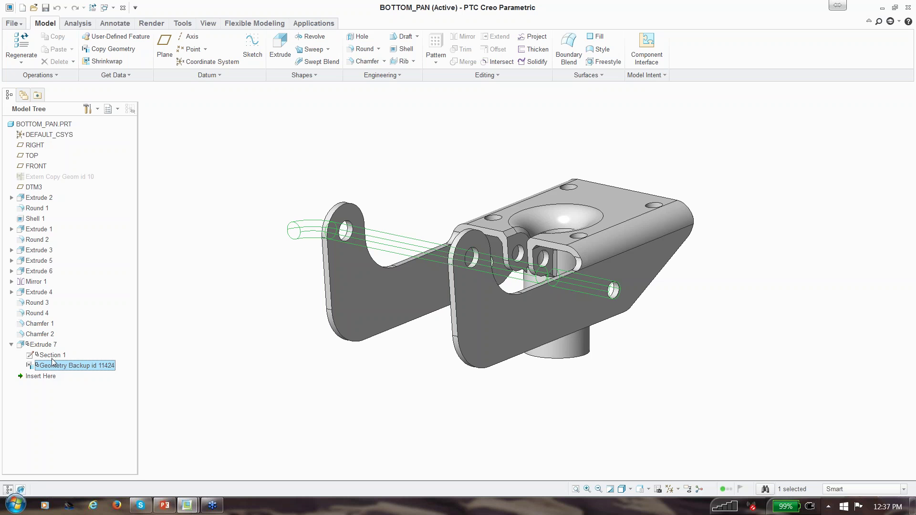
left_click(52, 357)
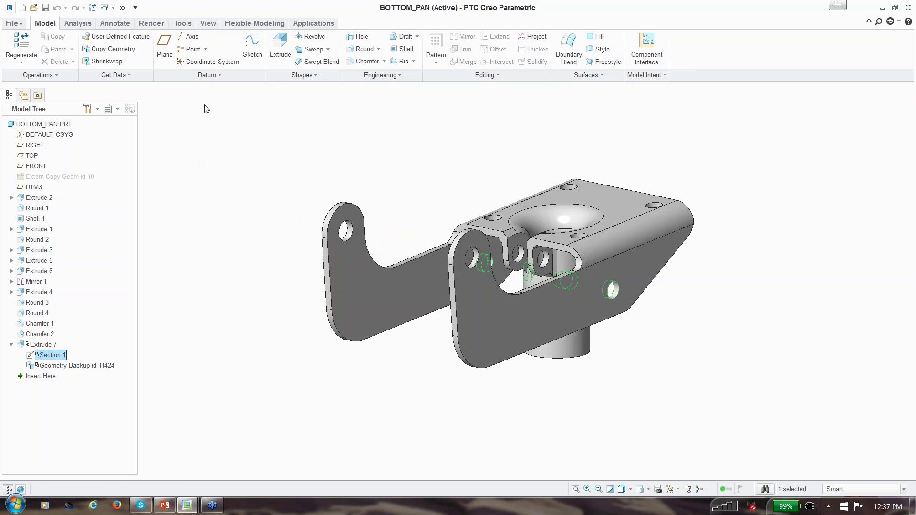
left_click(122, 7)
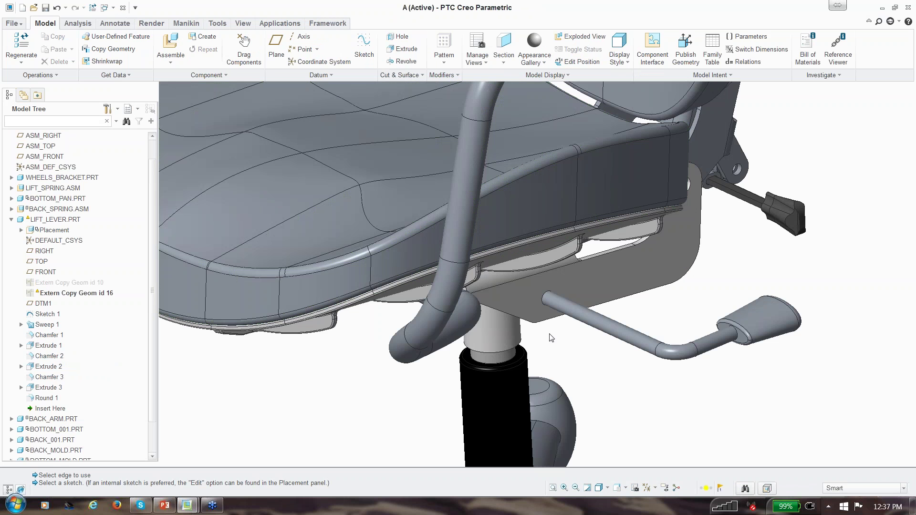
- Redefine the placement of LIFT_LEVER.PRT and delete its Coincident constraint to the bottom pan
left_click(591, 322)
right_click(591, 322)
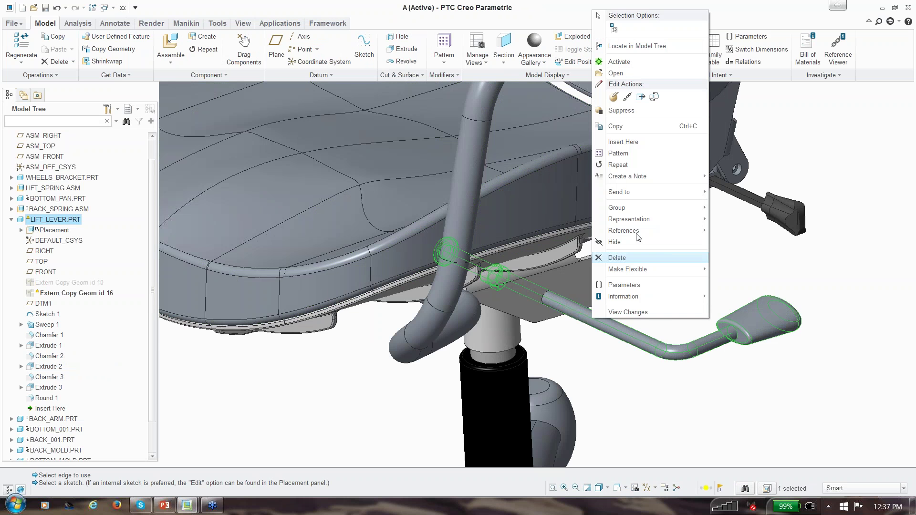
left_click(622, 98)
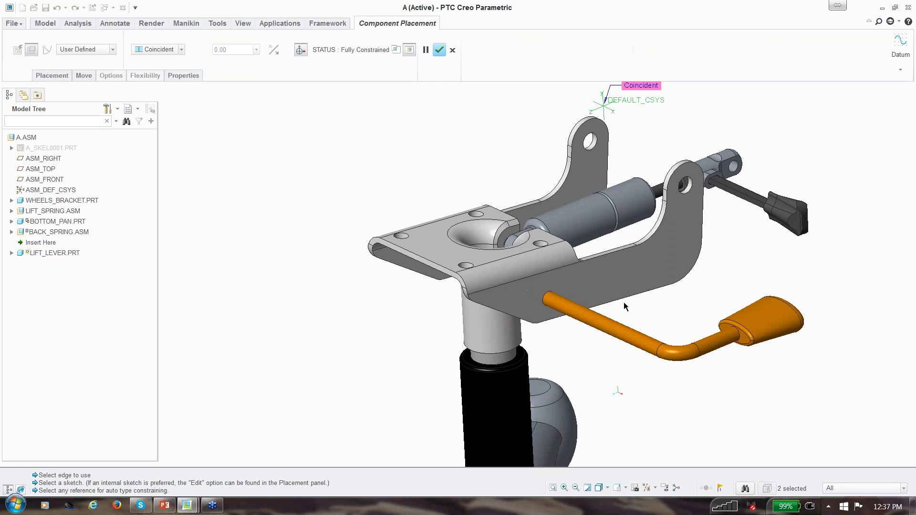
left_click(51, 76)
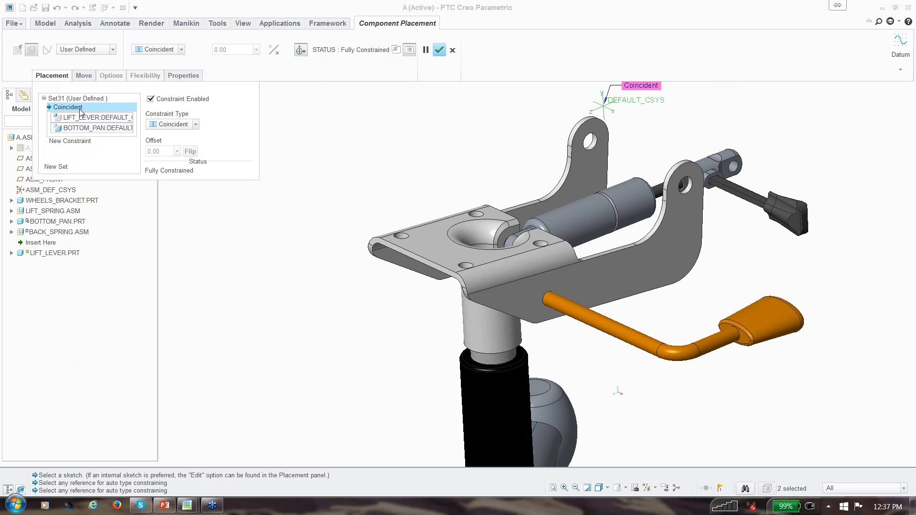
right_click(76, 108)
left_click(90, 114)
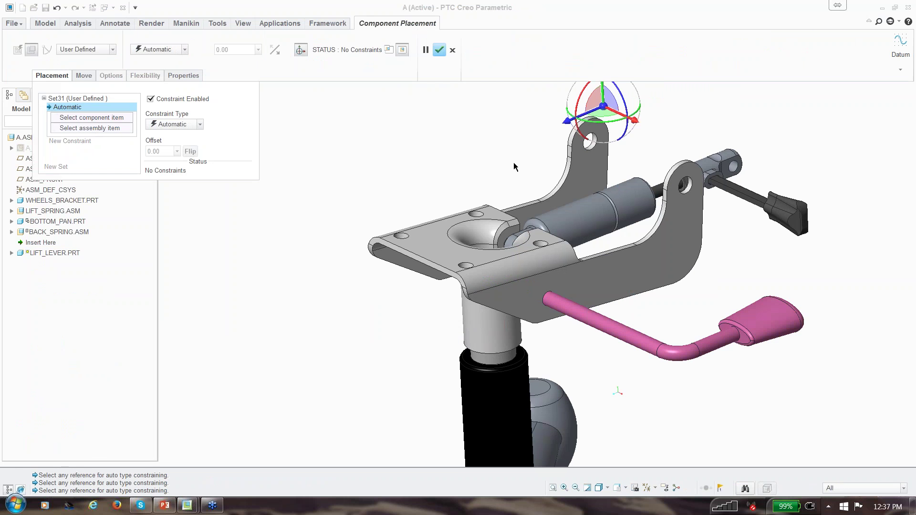
- Move the lift lever away from the bracket hole, accept the unconstrained placement and regenerate the assembly
left_click_drag(566, 125, 582, 116)
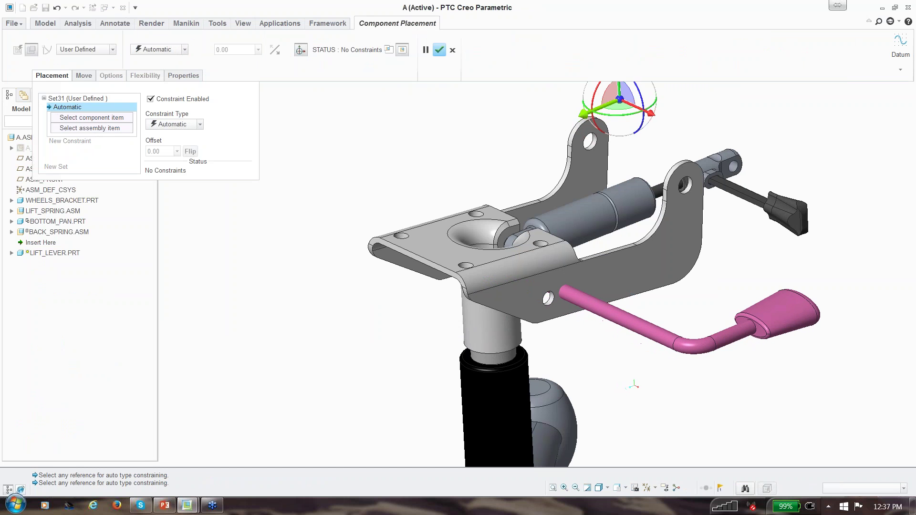
left_click(439, 50)
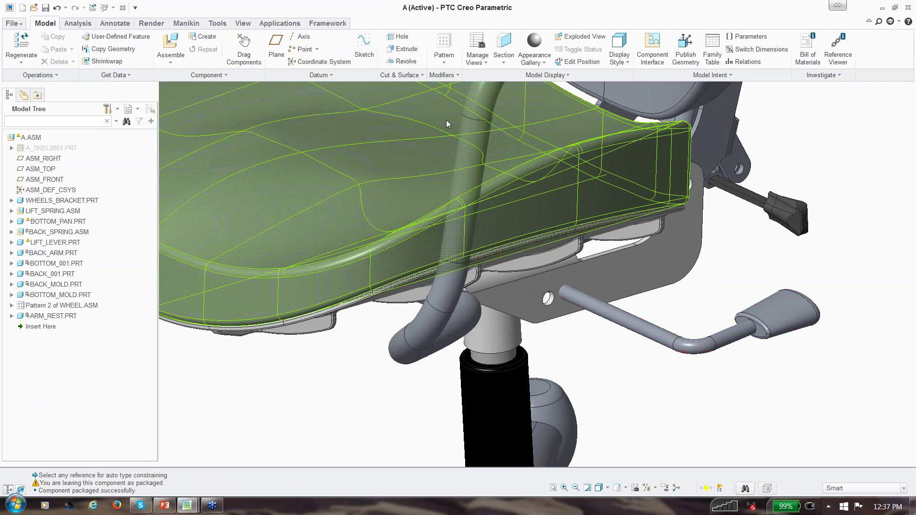
left_click(93, 7)
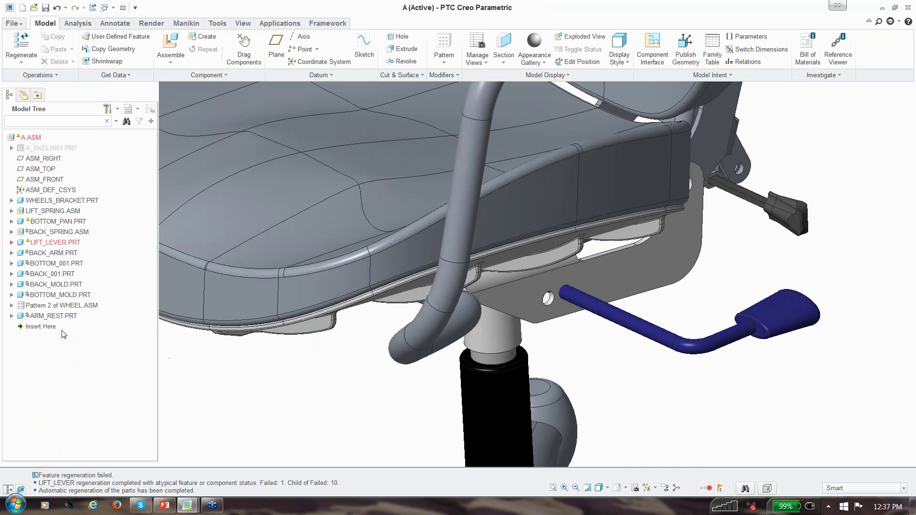
- Inspect the features of ARM_REST.PRT and the external copy geometry of LIFT_LEVER.PRT for regeneration status
left_click(55, 317)
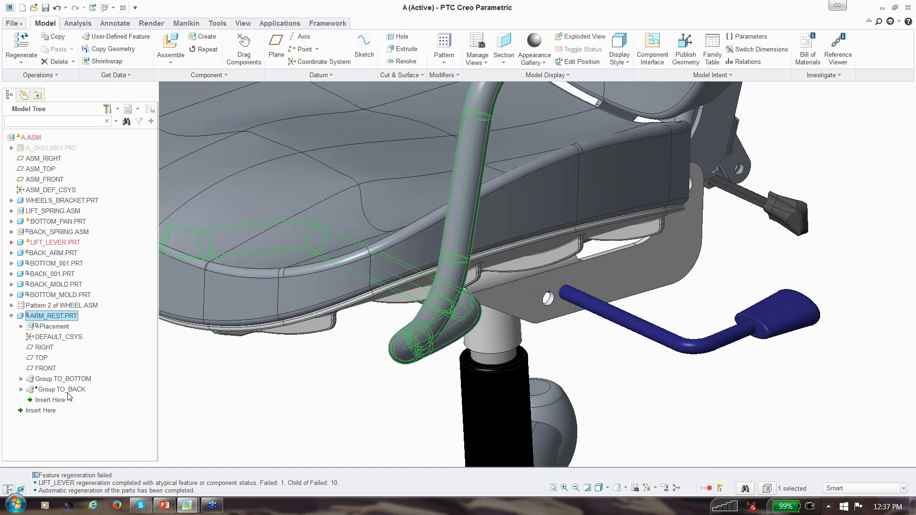
left_click(11, 316)
left_click(59, 242)
left_click(66, 306)
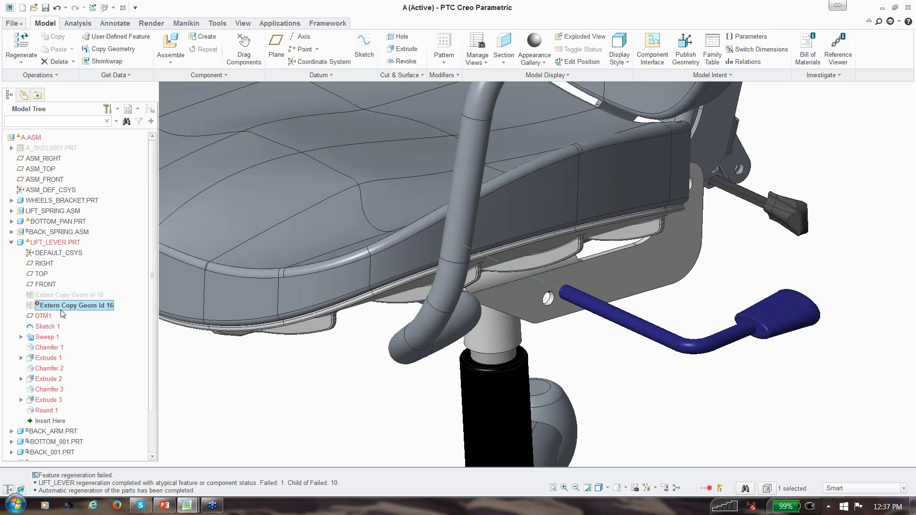
left_click(11, 242)
- Check the outdated notification on BOTTOM_PAN.PRT and trace it down to the contents of Extrude 7
left_click(43, 222)
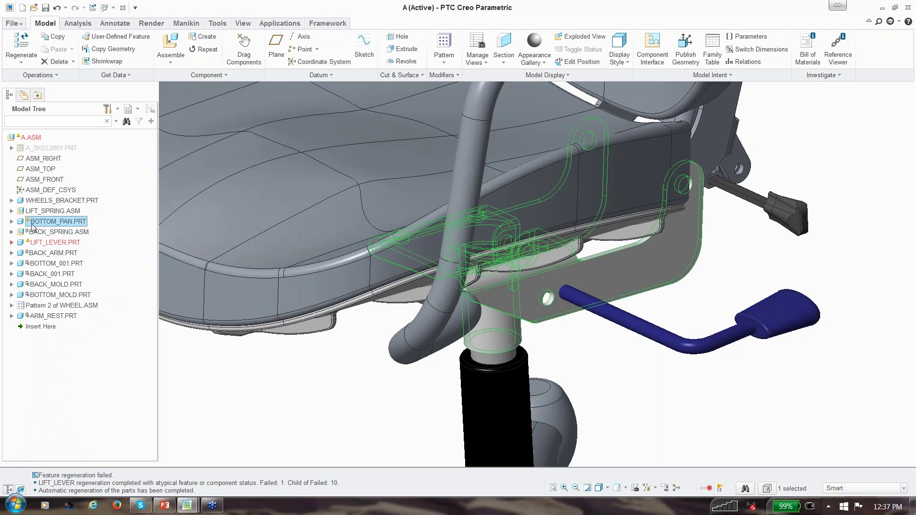
left_click(12, 222)
scroll(35, 262, "down", 3)
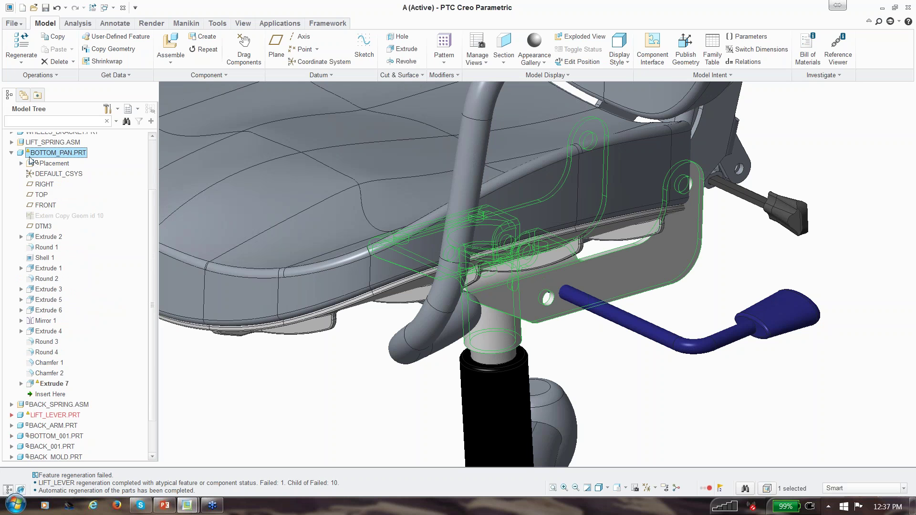
mouse_move(29, 155)
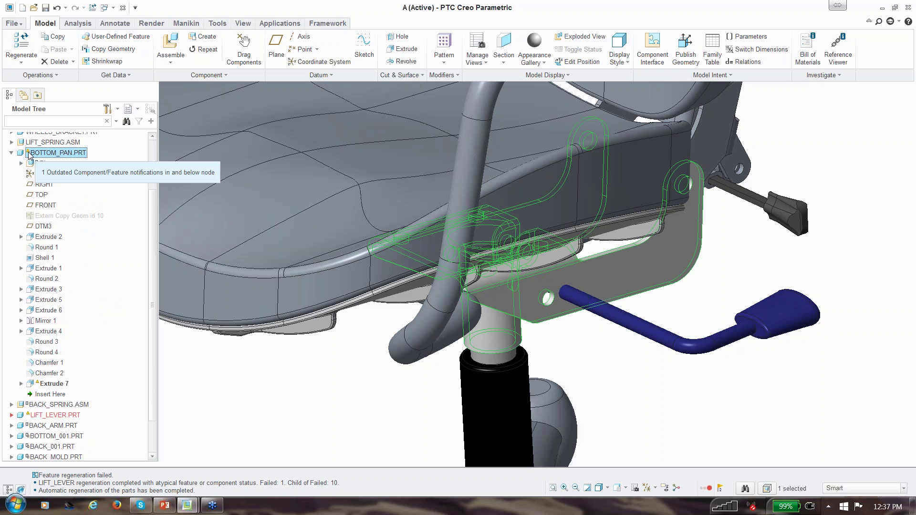
scroll(31, 160, "down", 2)
double_click(46, 342)
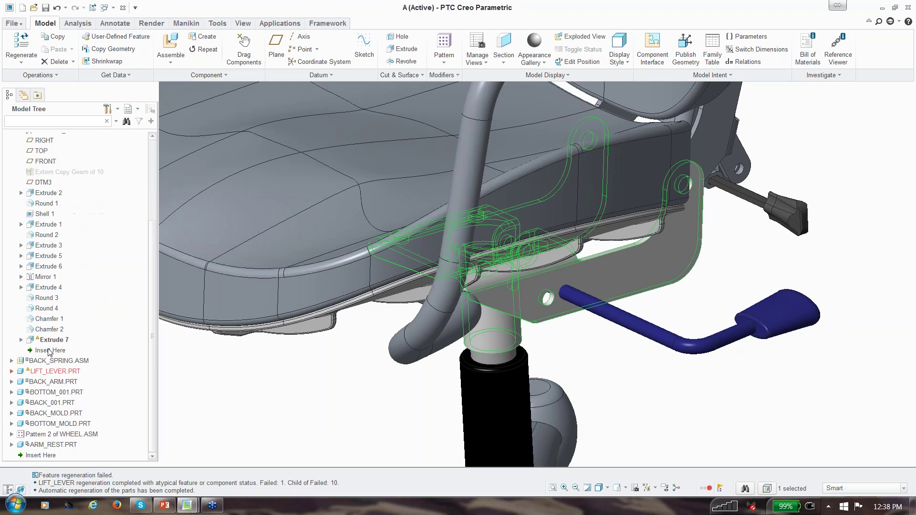
scroll(49, 347, "down", 1)
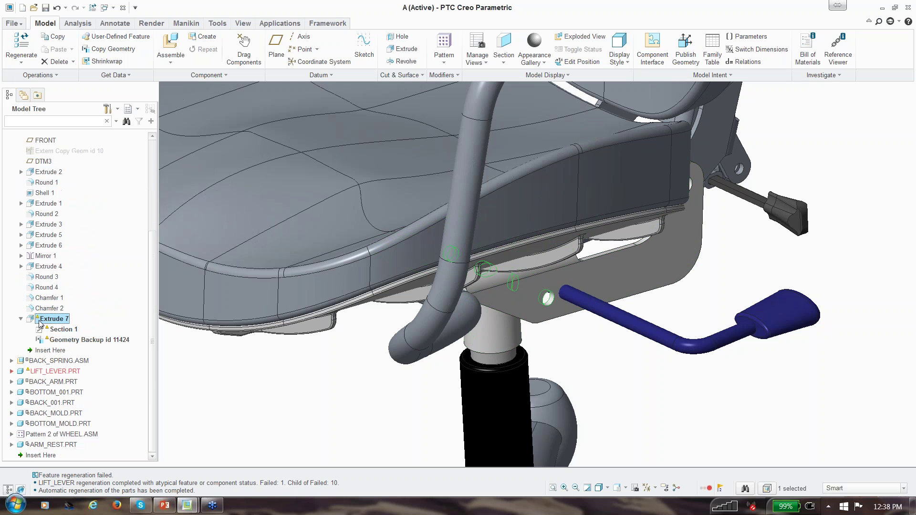
- Show the differences between the outdated and changed geometry for the geometry backup under Extrude 7
left_click(53, 342)
right_click(53, 342)
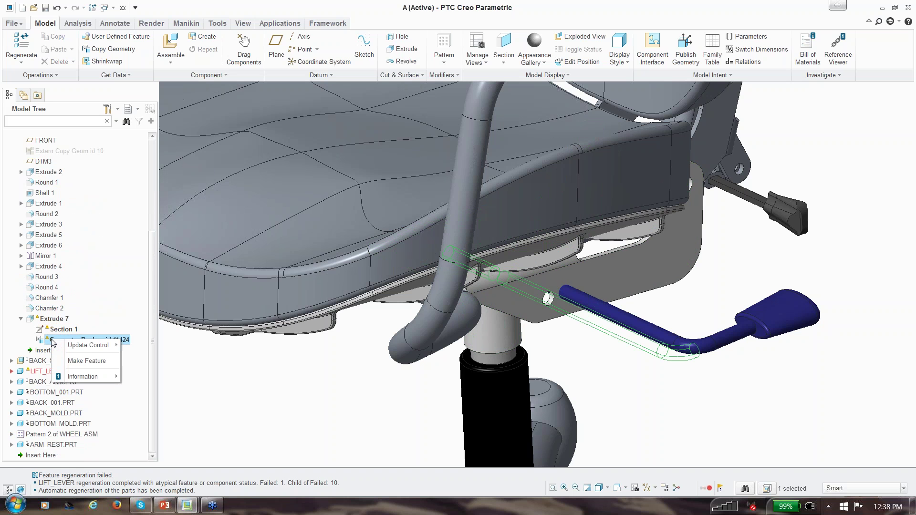
mouse_move(89, 345)
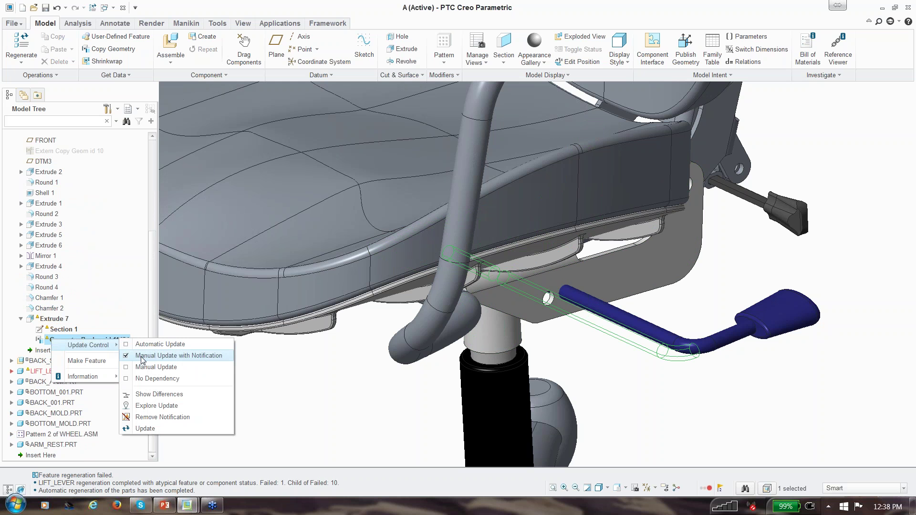
left_click(160, 395)
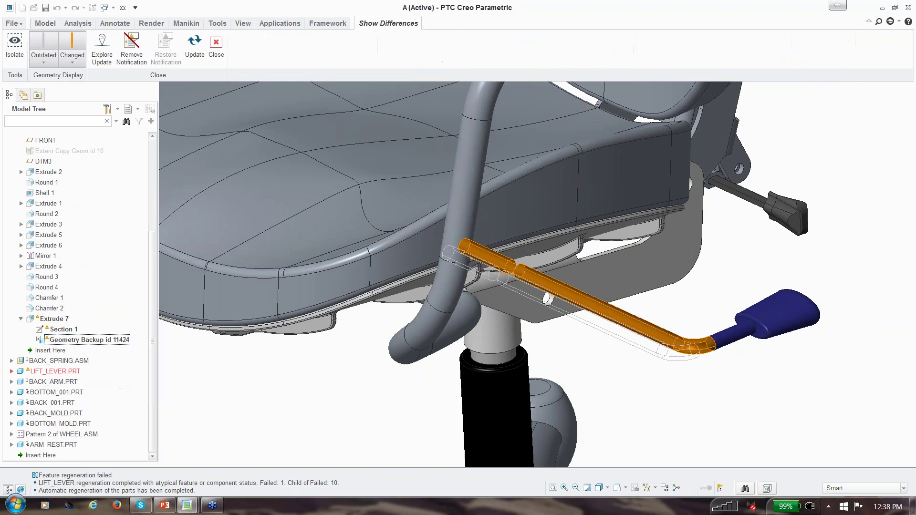
- Set the display color of the outdated geometry to red in the differences view
middle_click_drag(579, 296, 580, 310)
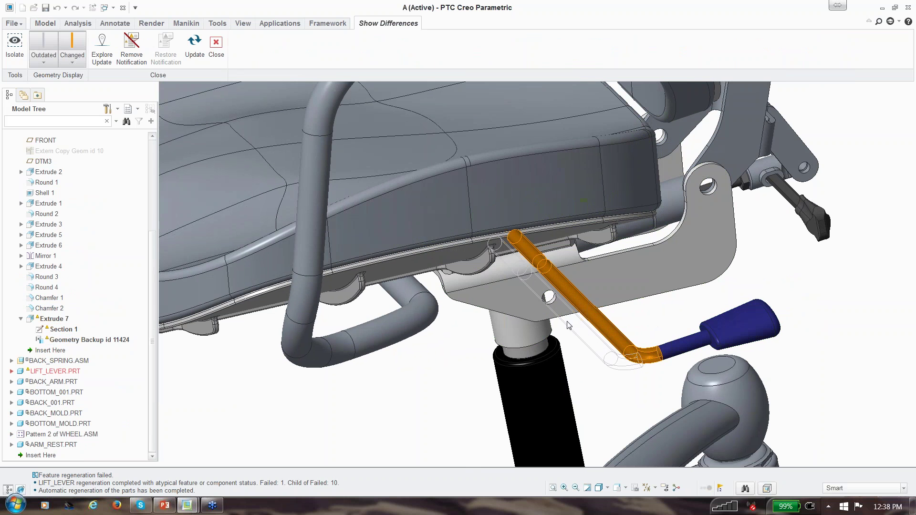
left_click(53, 65)
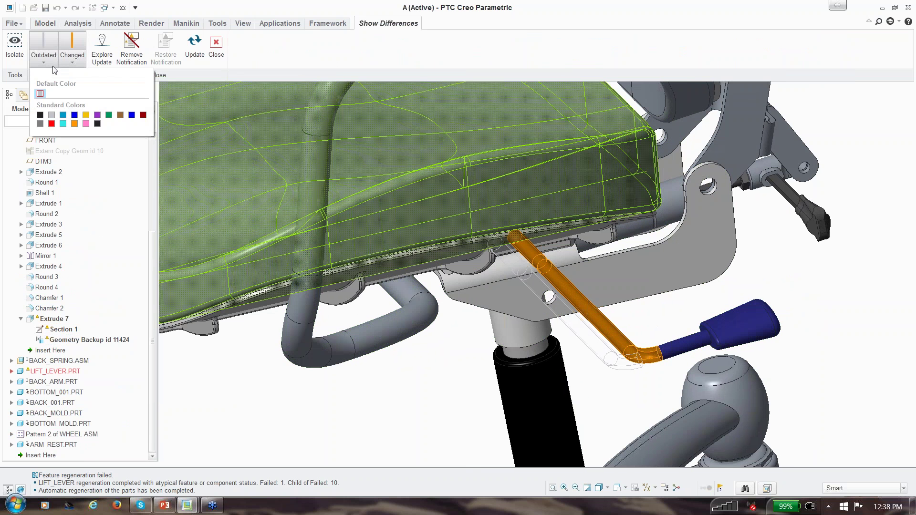
left_click(51, 124)
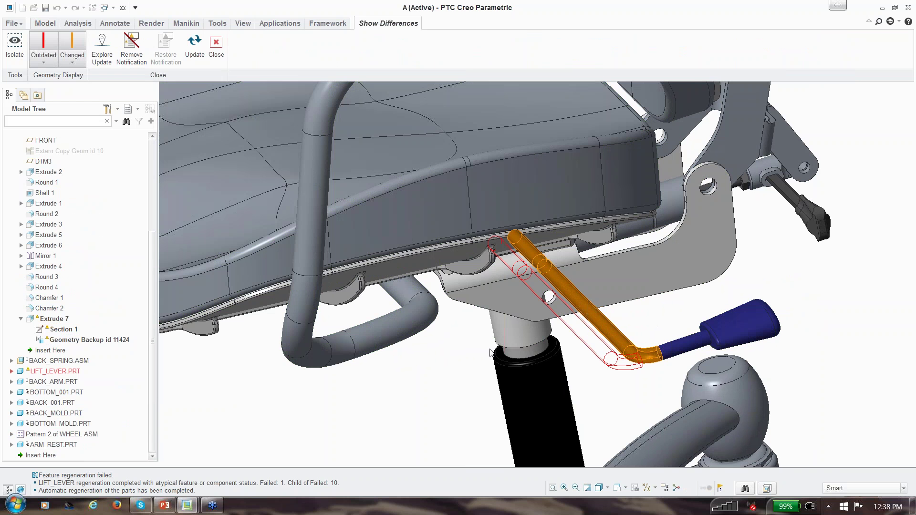
- Isolate the outdated and changed lever geometry to compare them, and show them in the full assembly again
middle_click_drag(504, 324, 536, 298)
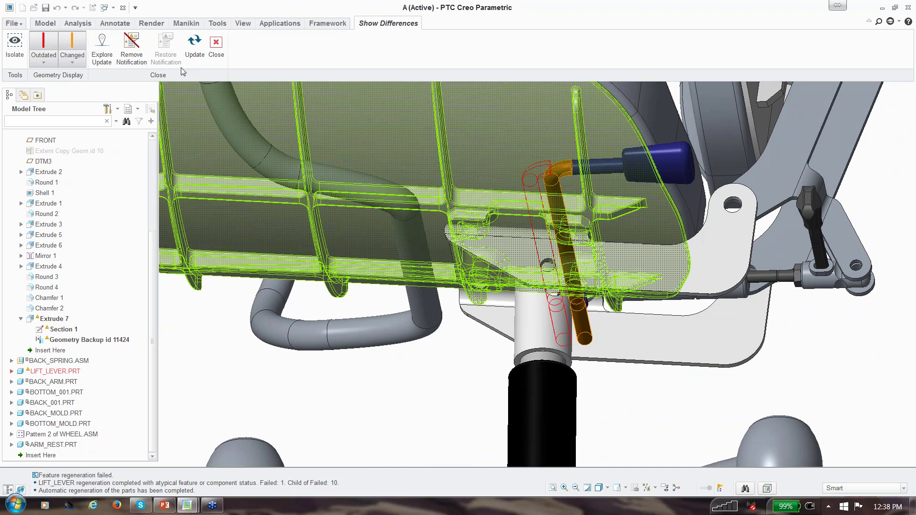
left_click(11, 61)
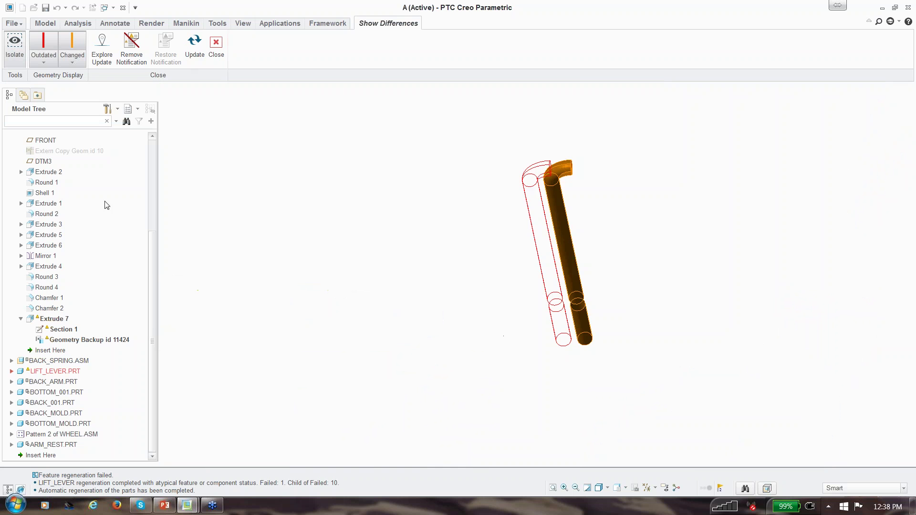
mouse_move(552, 198)
middle_mouse_down()
mouse_move(552, 241)
mouse_move(533, 237)
mouse_move(545, 237)
middle_mouse_up()
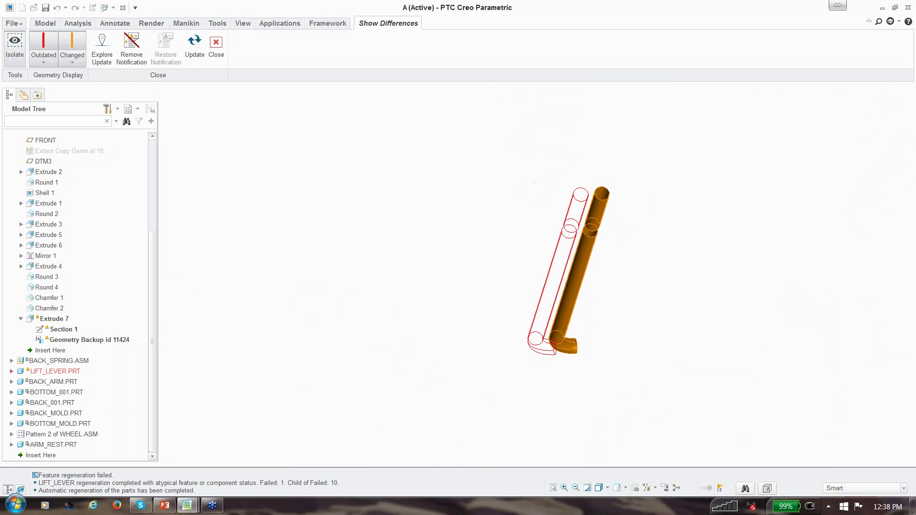
left_click(15, 58)
mouse_move(358, 274)
middle_mouse_down()
mouse_move(396, 249)
mouse_move(374, 204)
middle_mouse_up()
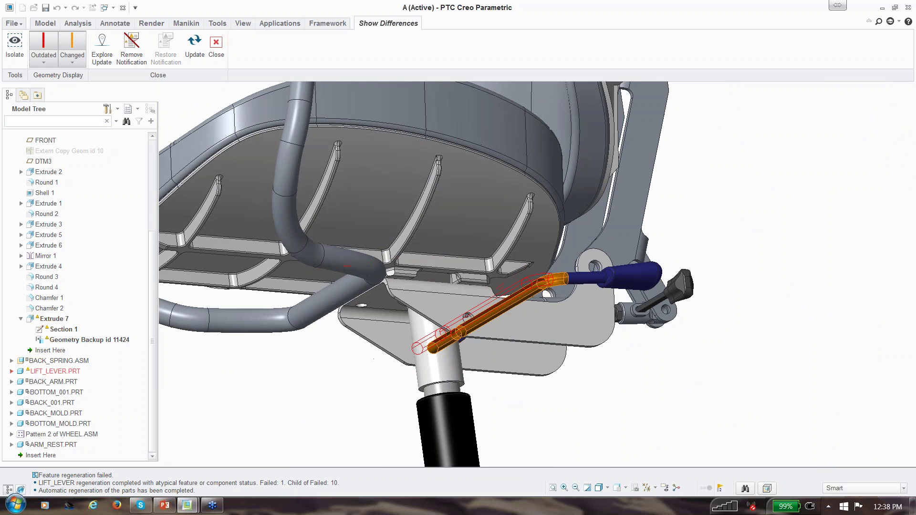
- Try to update the outdated geometry backup under Extrude 7, from the differences view and from its own update control
left_click(195, 48)
left_click(408, 288)
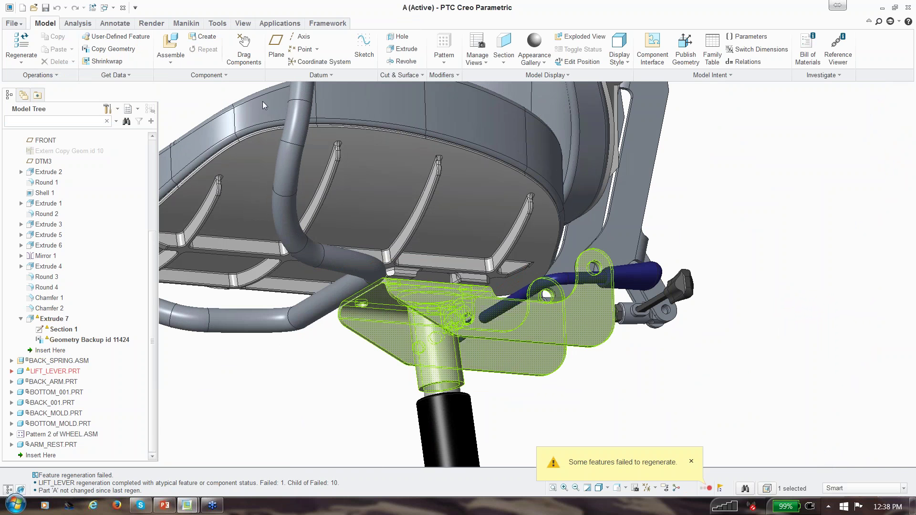
left_click(51, 320)
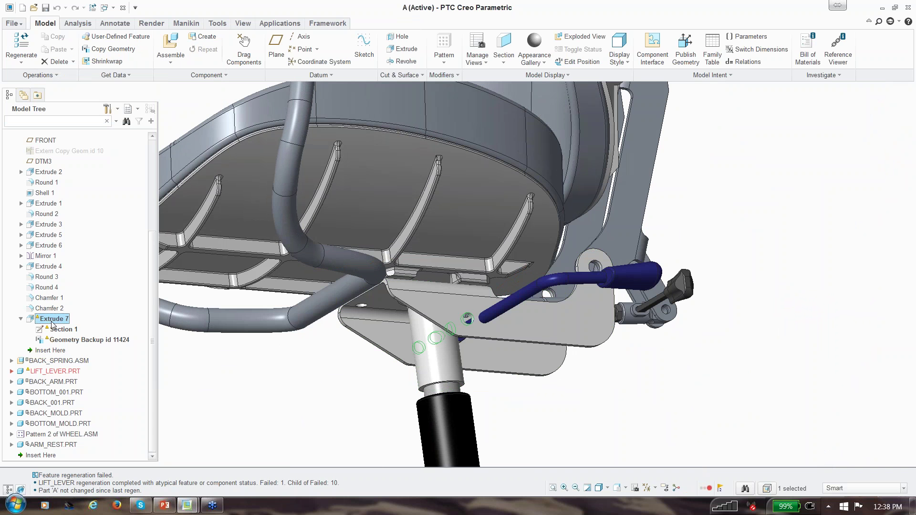
right_click(54, 339)
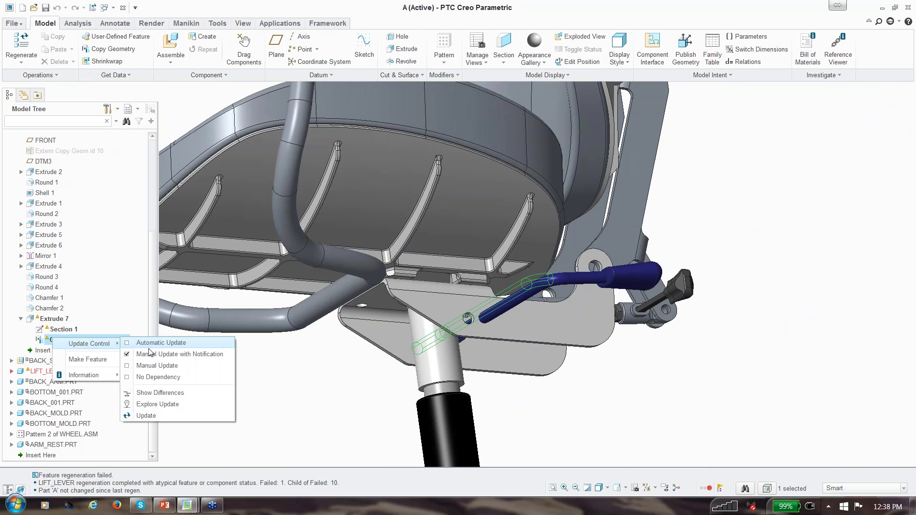
left_click(143, 415)
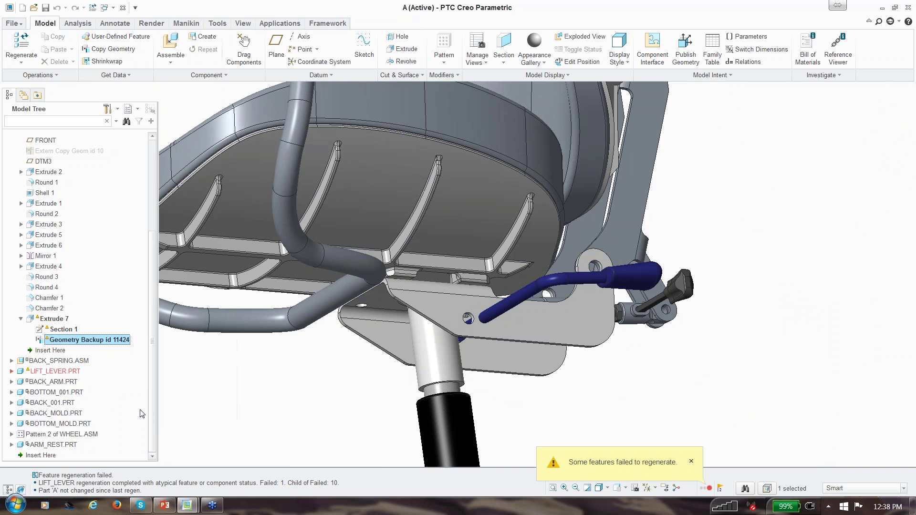
- Try to update the parent feature Extrude 7 through its update control
left_click(55, 319)
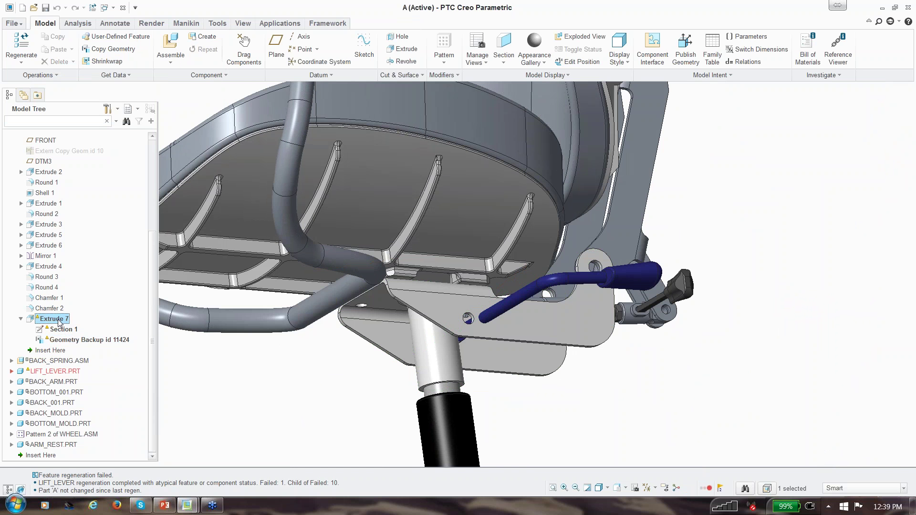
right_click(58, 319)
mouse_move(101, 391)
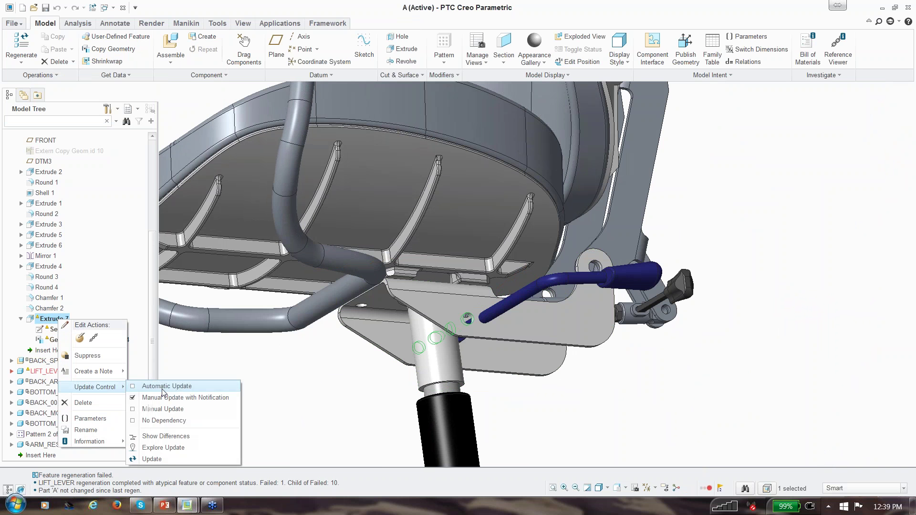
left_click(156, 458)
left_click(222, 397)
- Activate ARM_REST.PRT within the chair assembly for editing
scroll(221, 396, "down", 5)
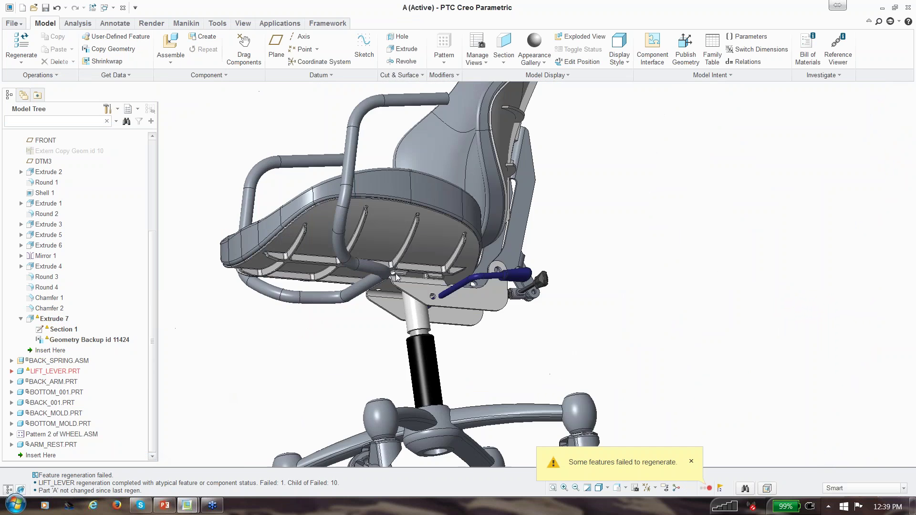
middle_click_drag(362, 272, 419, 263)
scroll(302, 311, "up", 8)
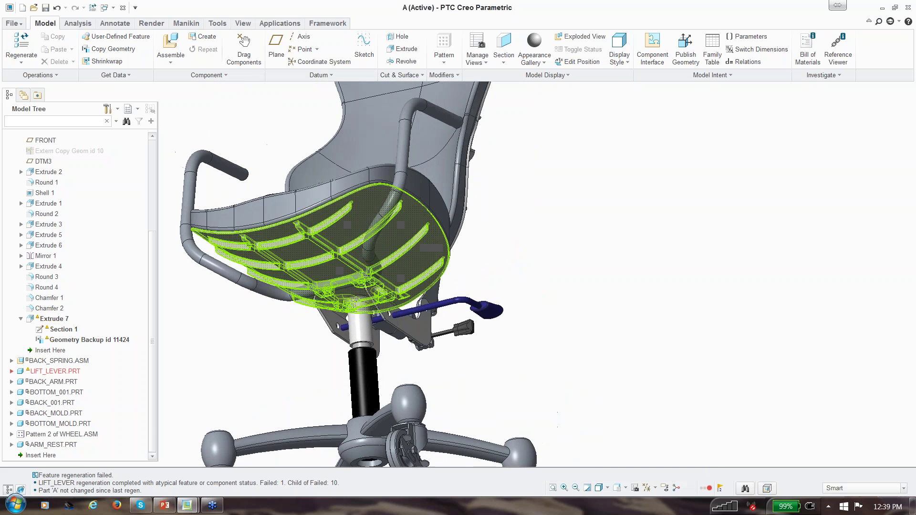
left_click(285, 291)
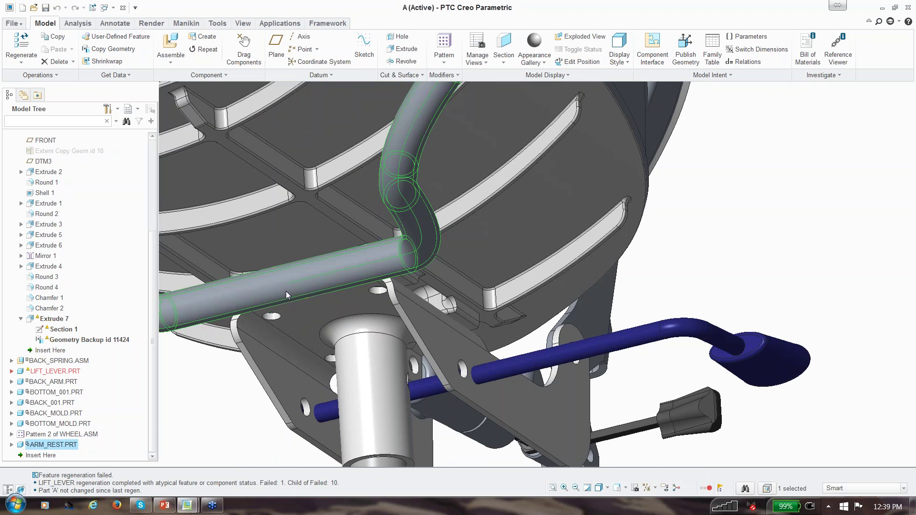
right_click(285, 291)
left_click(312, 52)
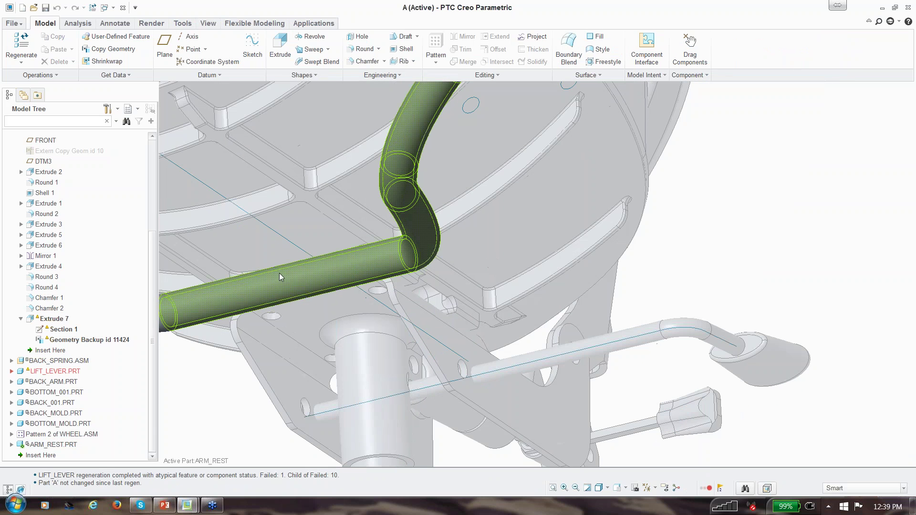
- Start an extrude in the arm rest, display the datum planes, and open a sketch on a datum plane crossing the lower tube
left_click(280, 55)
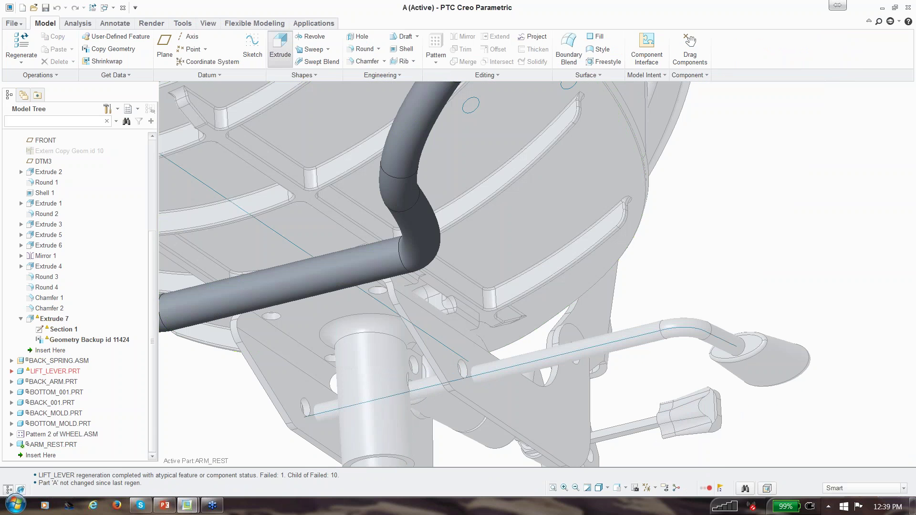
scroll(246, 114, "up", 5)
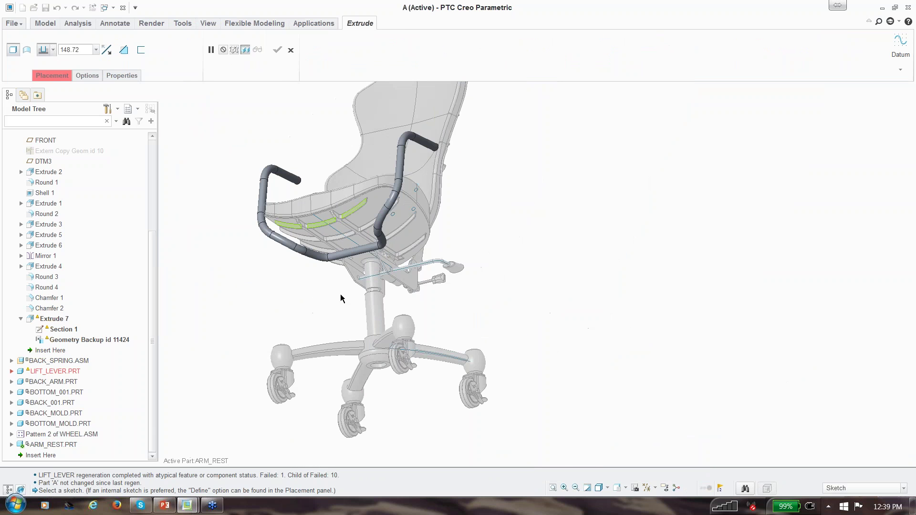
left_click(655, 488)
left_click(682, 474)
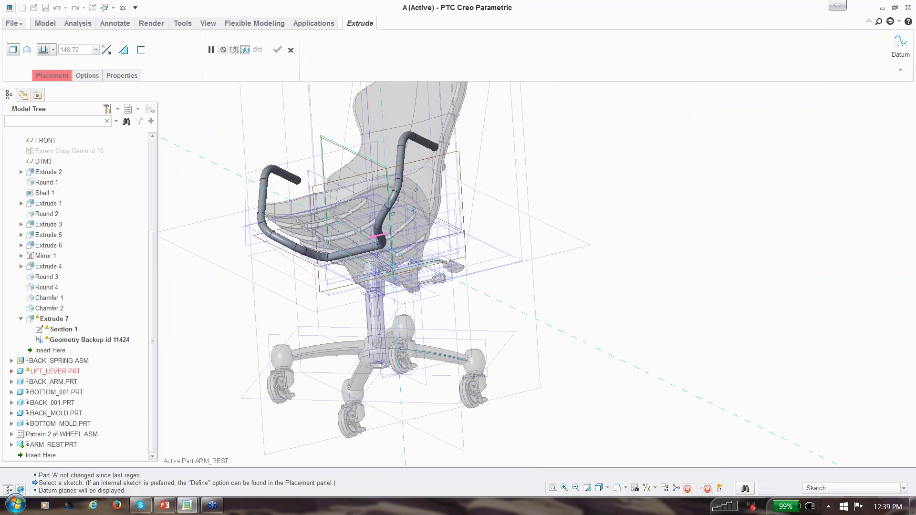
scroll(347, 239, "down", 3)
left_click(346, 239)
scroll(444, 284, "down", 3)
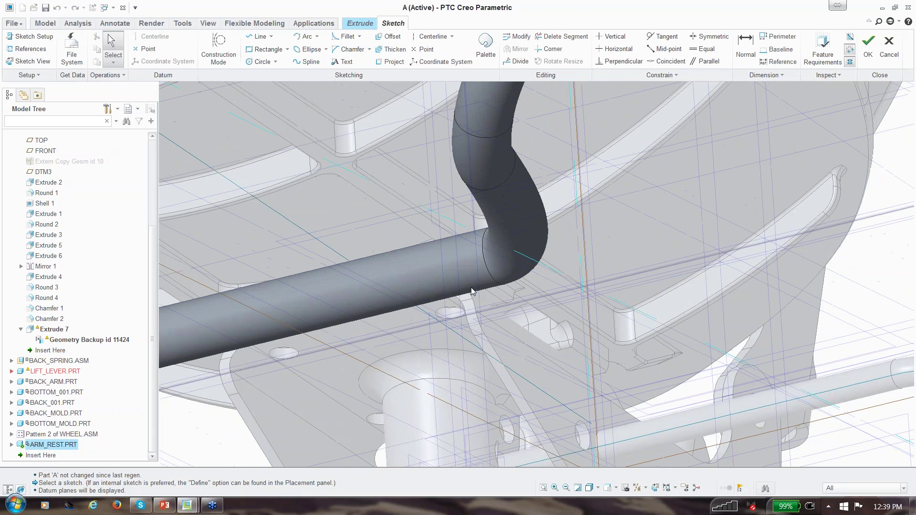
- Project the lower tube's circular edge into the sketch as the extrude section and finish the sketch
left_click(389, 61)
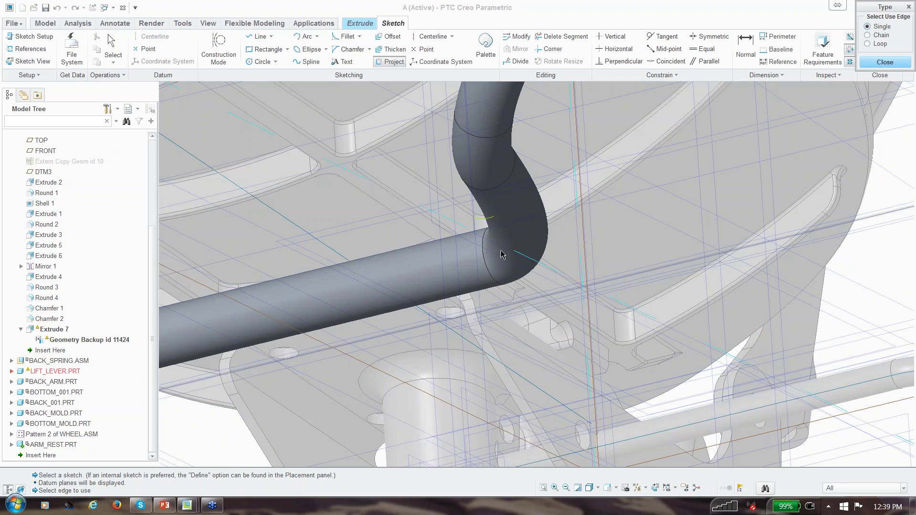
left_click(487, 266)
middle_click(437, 271)
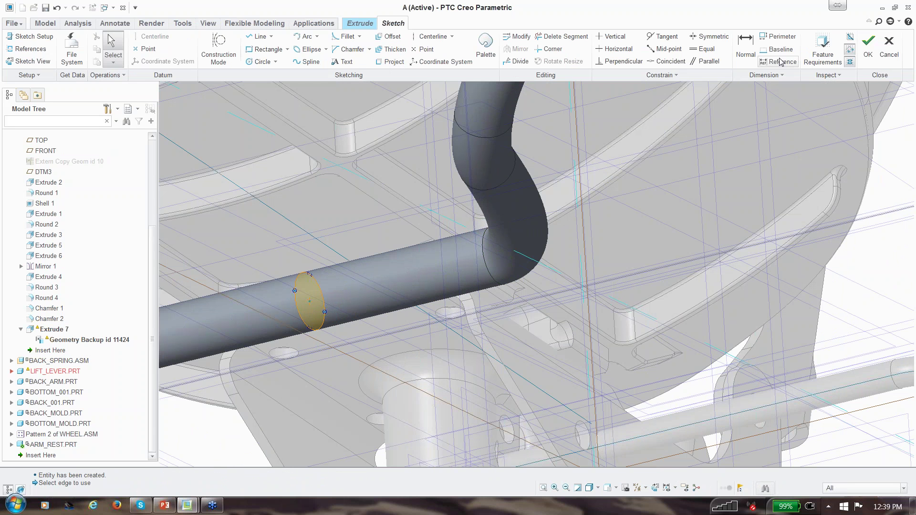
left_click(868, 51)
- Make the extrude a cut that ends at the selected face of the BOTTOM_PAN bracket, confirming the reference outside the allowed scope
left_click_drag(690, 209, 456, 265)
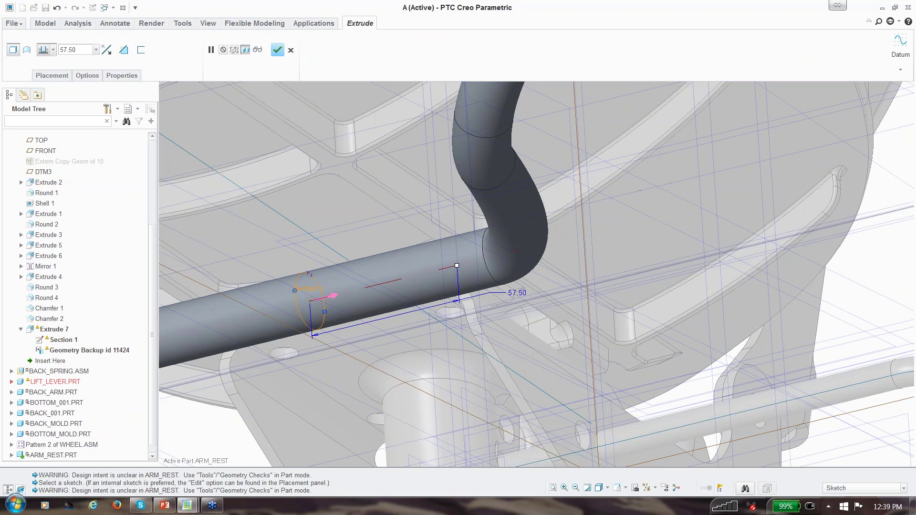
left_click(123, 49)
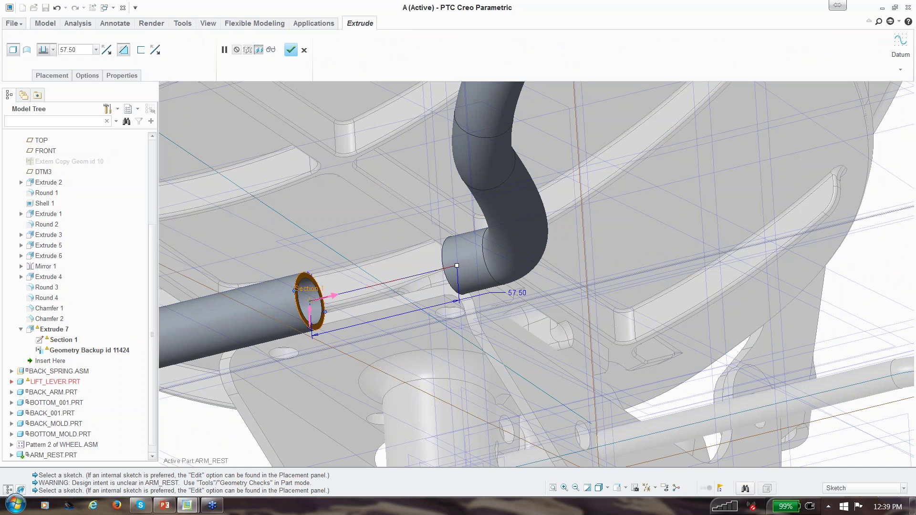
right_click(456, 266)
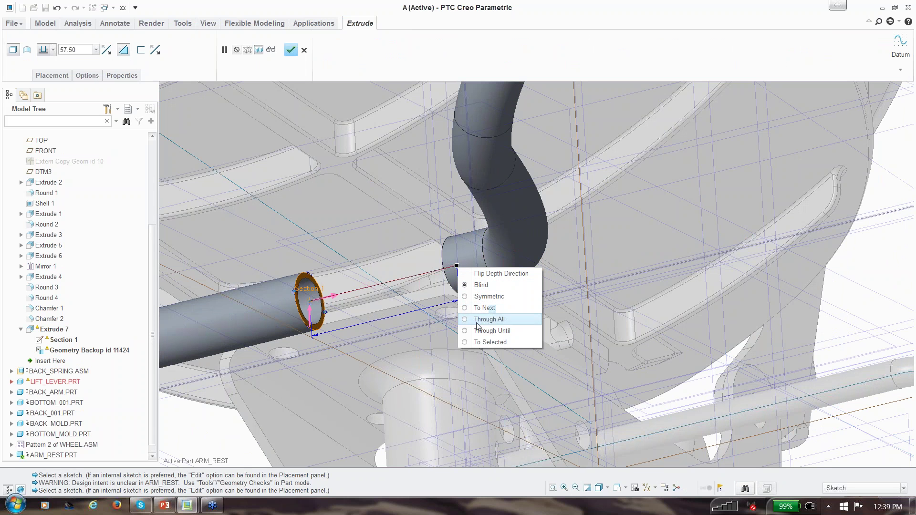
left_click(486, 342)
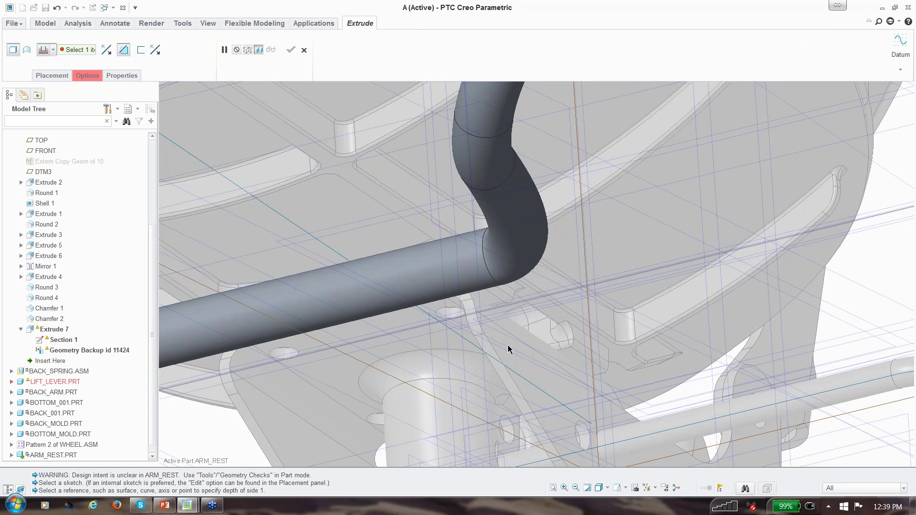
scroll(489, 324, "up", 3)
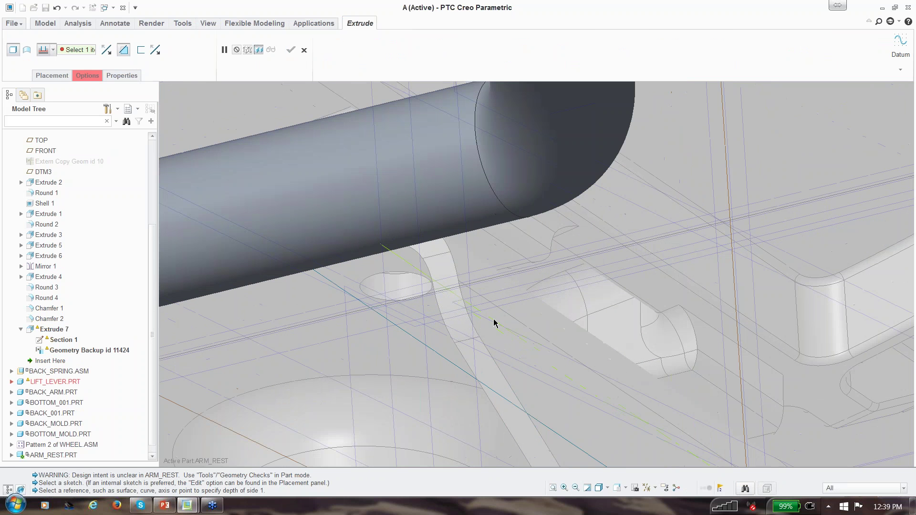
left_click(487, 309)
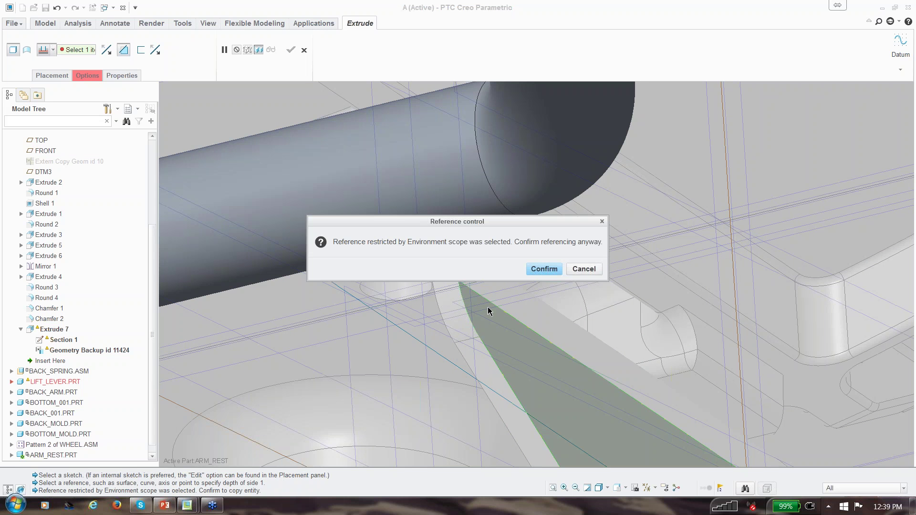
left_click(544, 269)
scroll(477, 314, "down", 5)
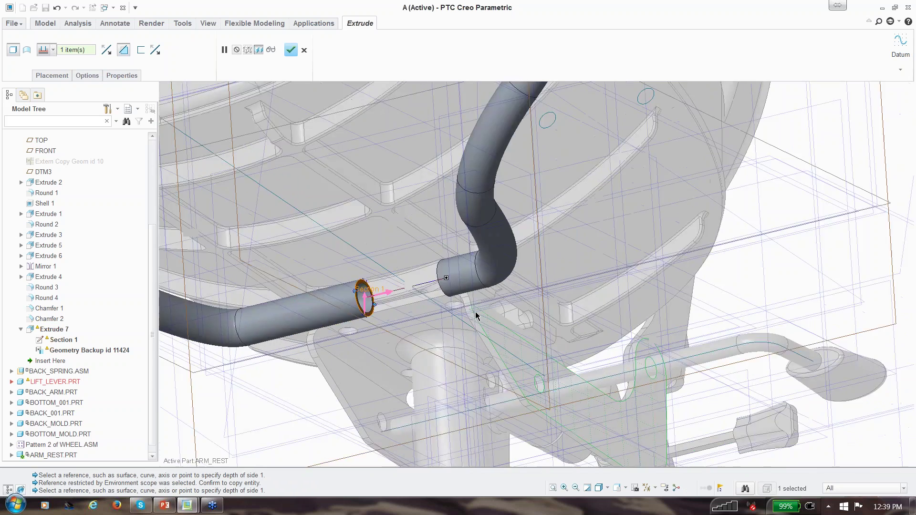
scroll(475, 314, "down", 2)
left_click(291, 50)
- Activate BOTTOM_PAN.PRT within the chair assembly for editing
scroll(401, 290, "down", 5)
scroll(439, 344, "up", 5)
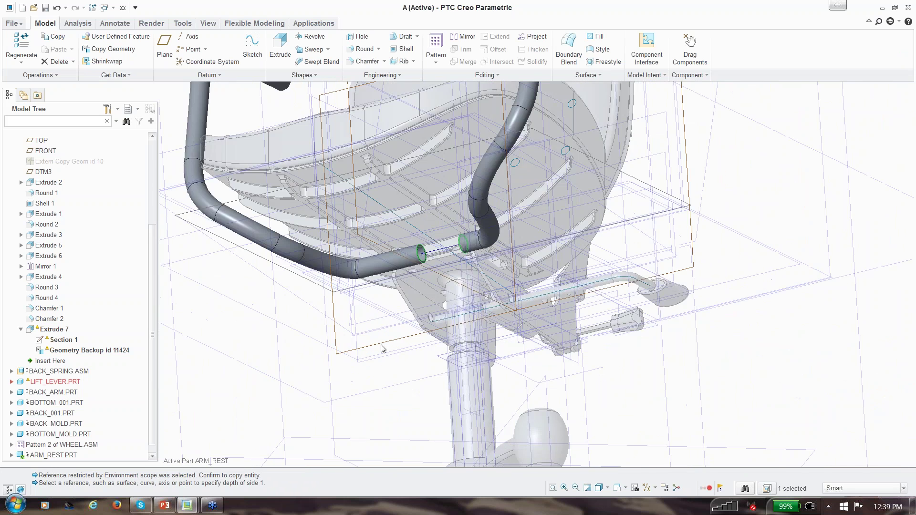
left_click(524, 261)
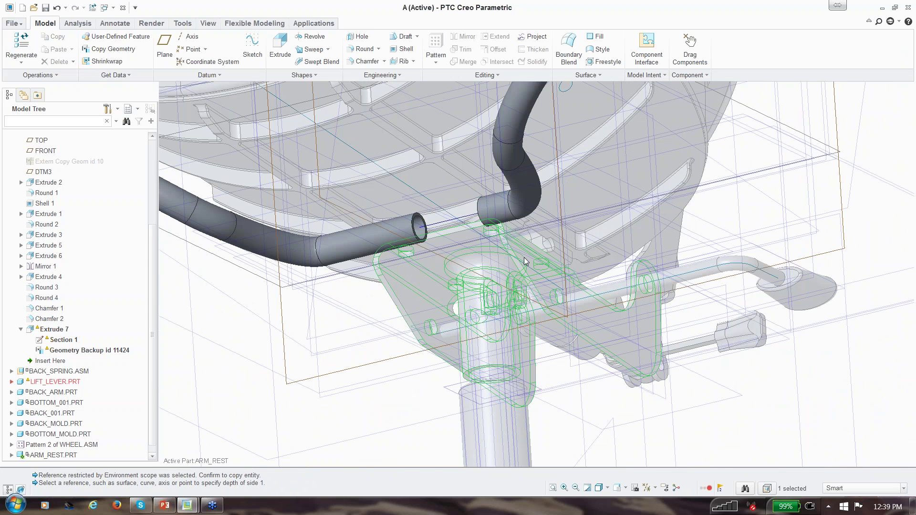
right_click(524, 260)
left_click(534, 299)
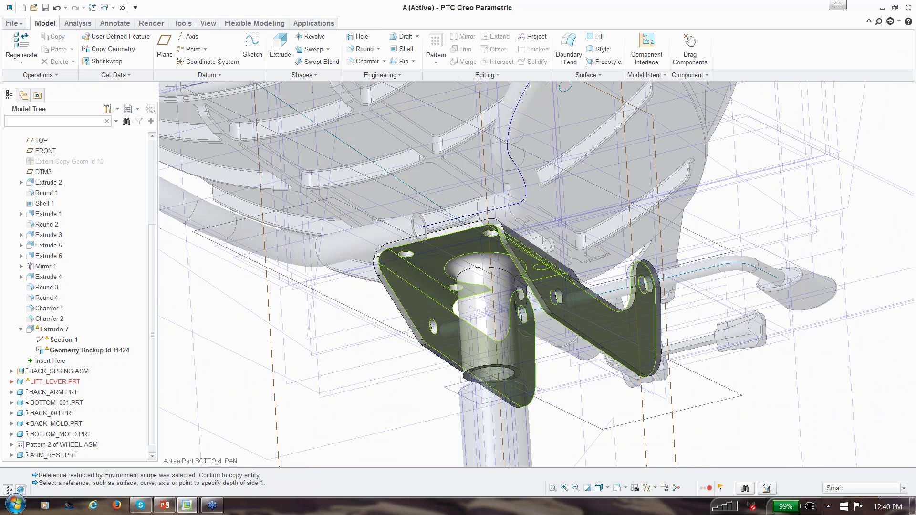
- Set the extrusion depth of the bottom pan's Extrude 2 to 110 and regenerate the model
double_click(539, 283)
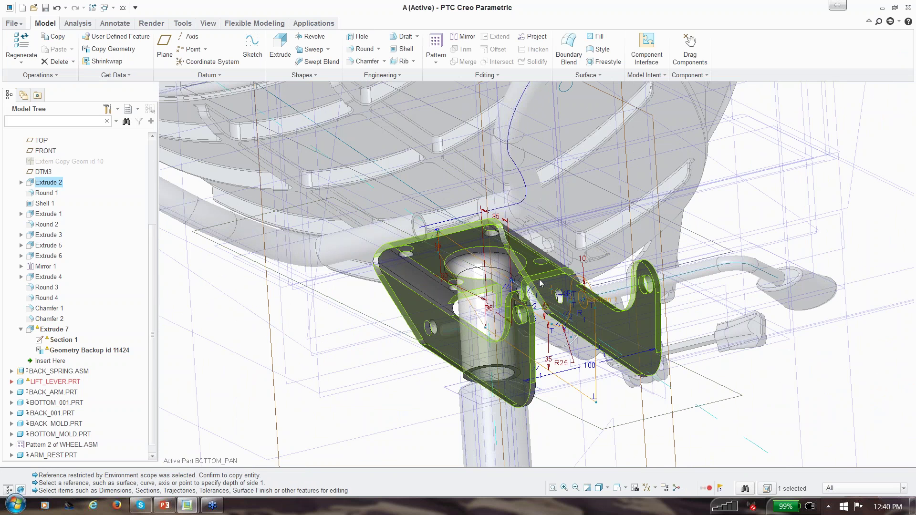
double_click(590, 365)
type("110")
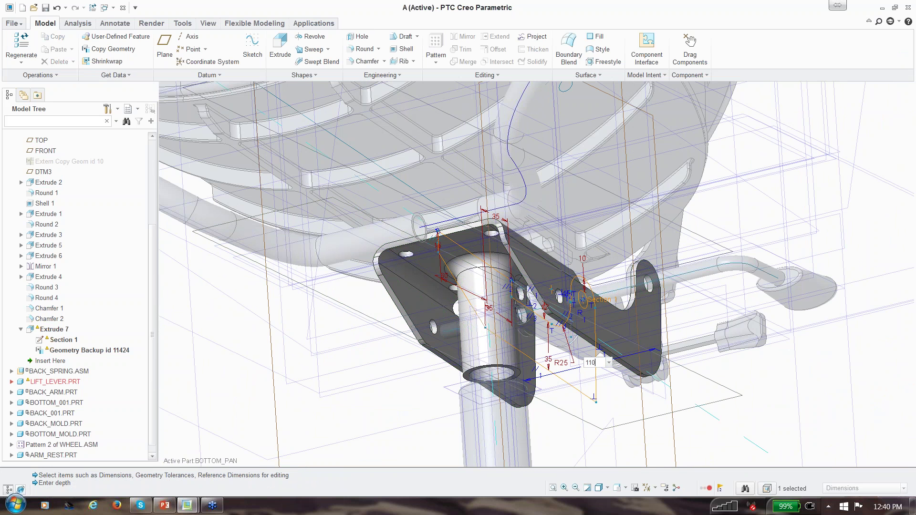
key("Return")
key("alt+a")
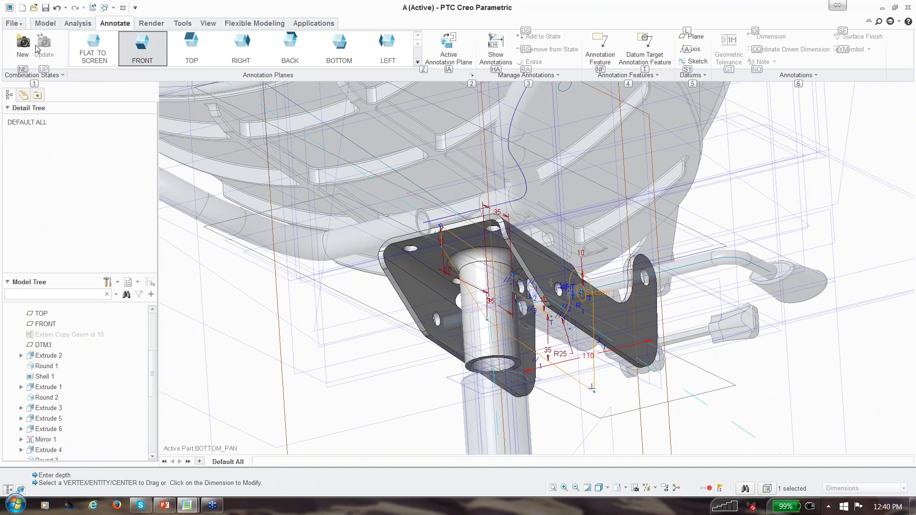
left_click(45, 23)
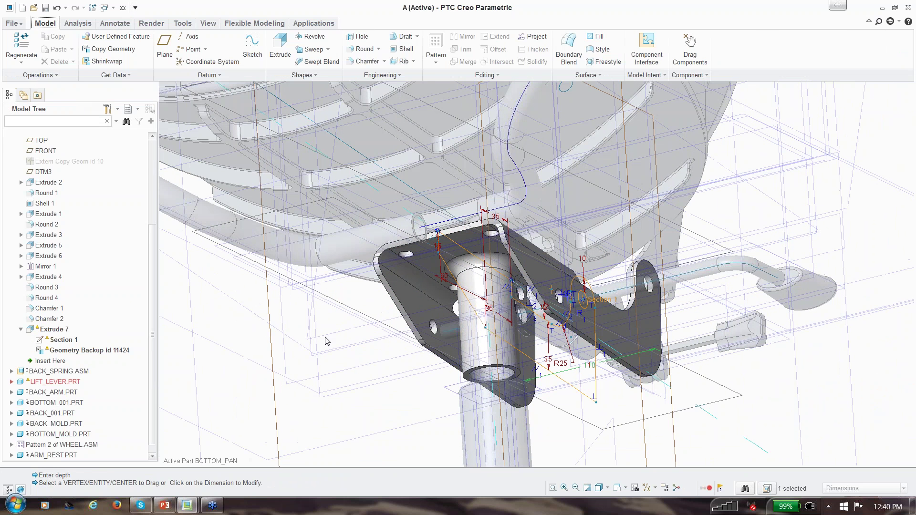
middle_click(325, 340)
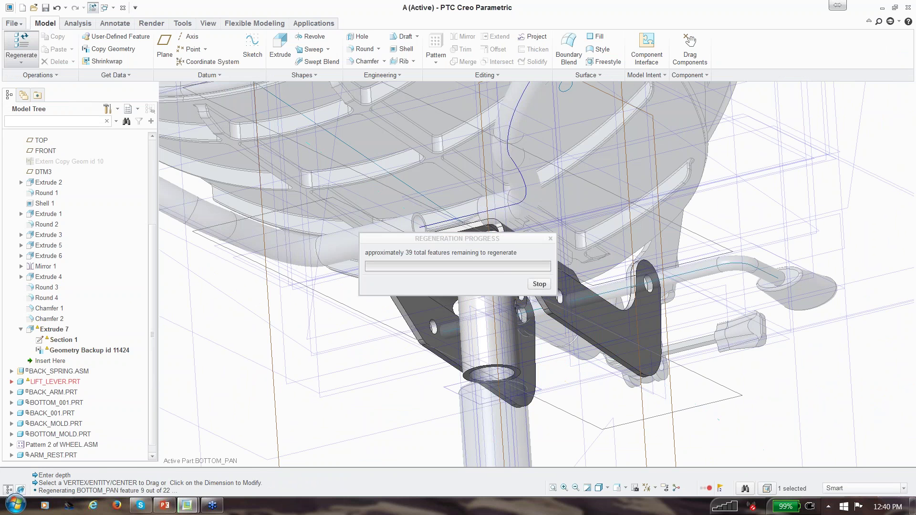
- Collapse the BOTTOM_PAN.PRT feature list and reactivate the top-level assembly A.ASM
key("Return")
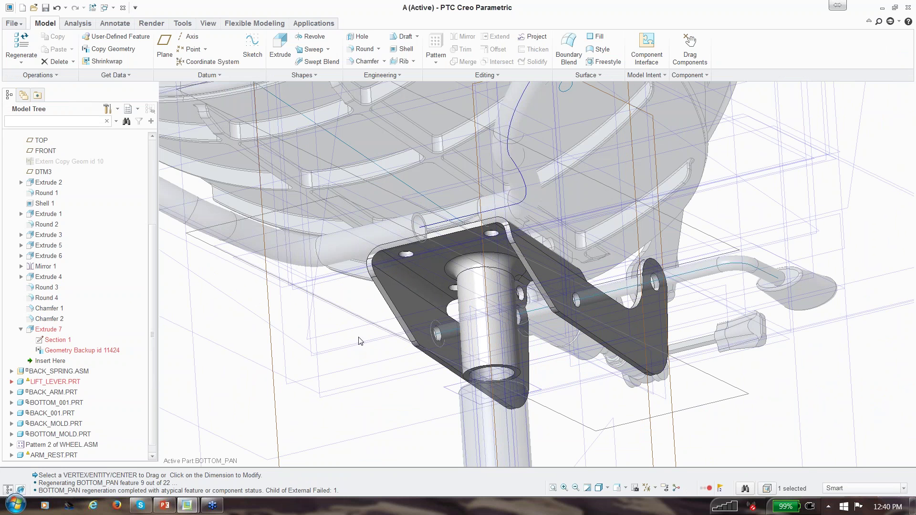
left_click(51, 382)
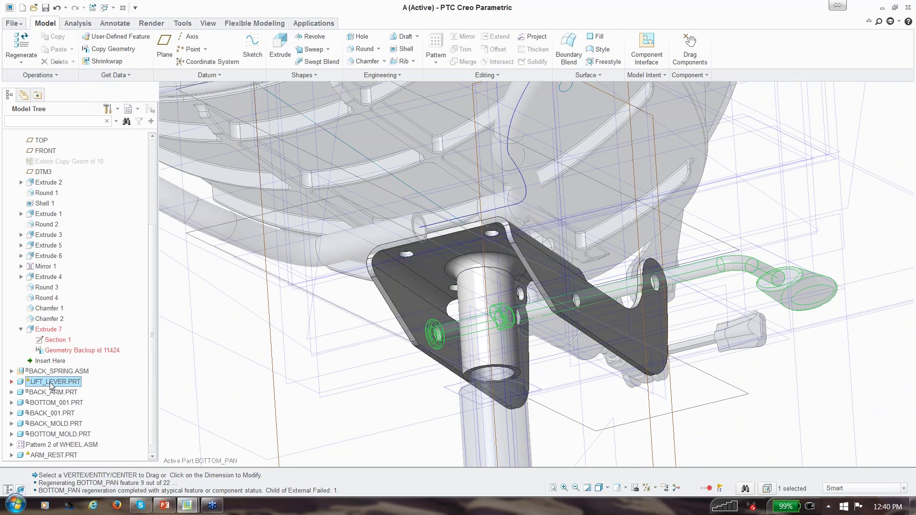
scroll(53, 384, "down", 1)
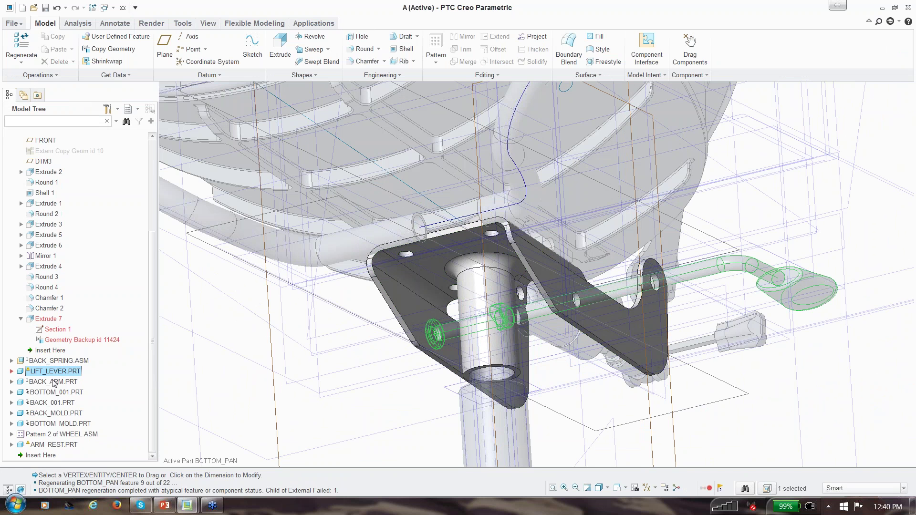
left_click(21, 319)
scroll(33, 245, "up", 3)
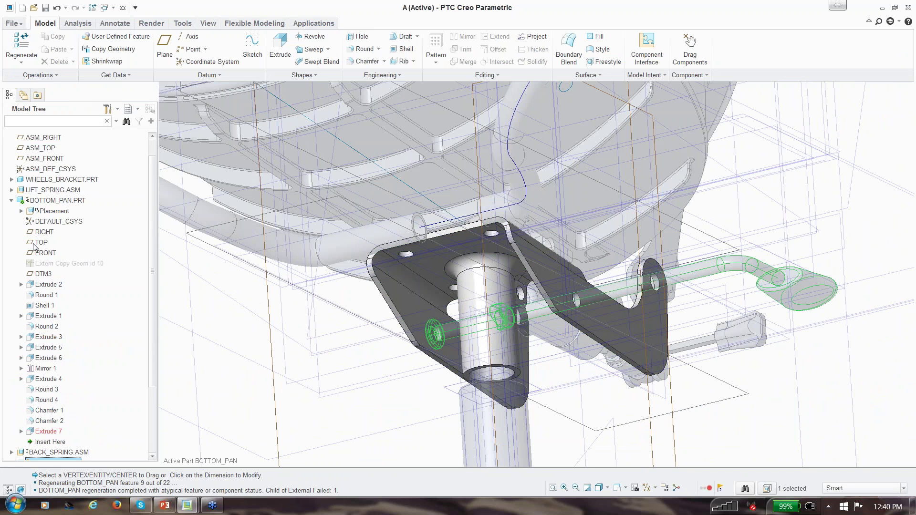
left_click(11, 200)
right_click(31, 137)
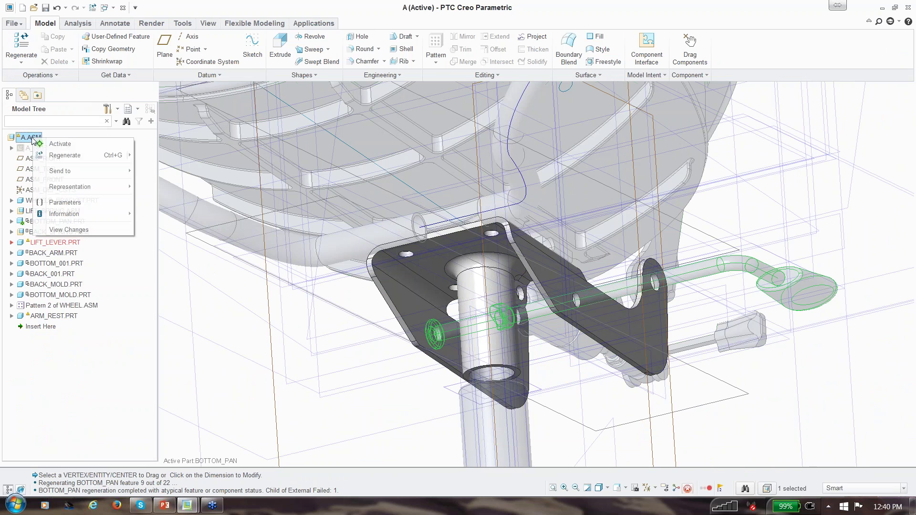
left_click(43, 143)
- Expand ARM_REST.PRT and hide all datum planes, axes, points and coordinate systems
left_click(53, 316)
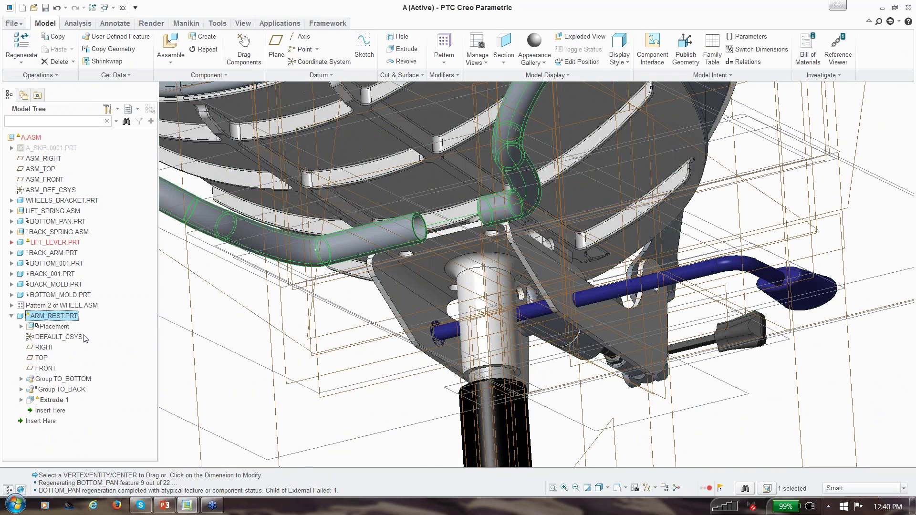
scroll(280, 351, "up", 4)
scroll(250, 317, "down", 2)
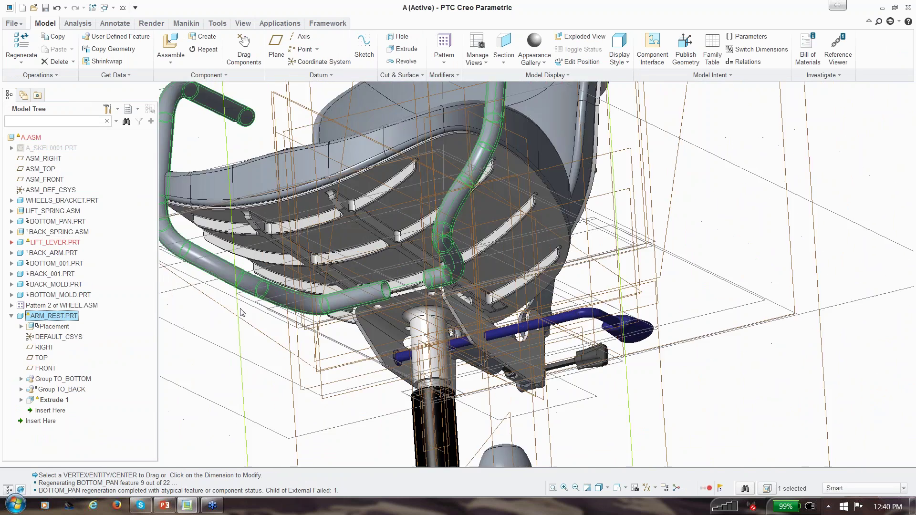
left_click(655, 488)
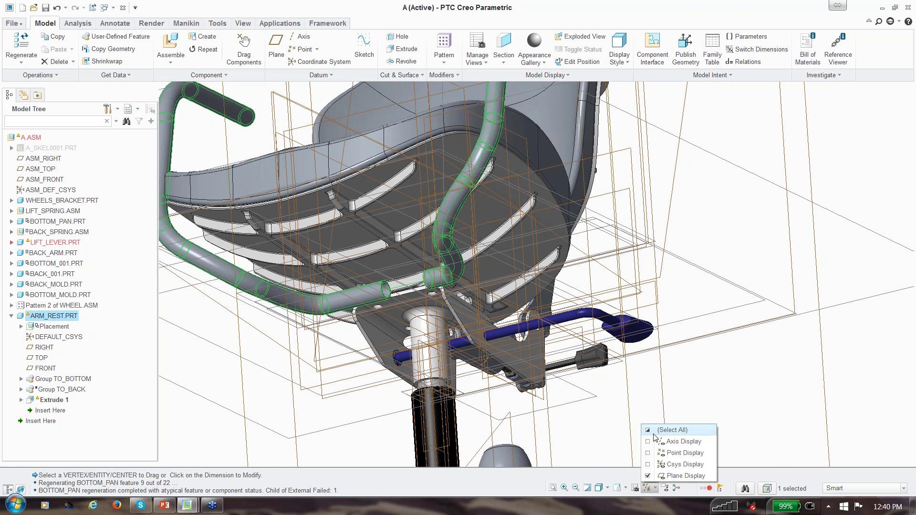
left_click(654, 431)
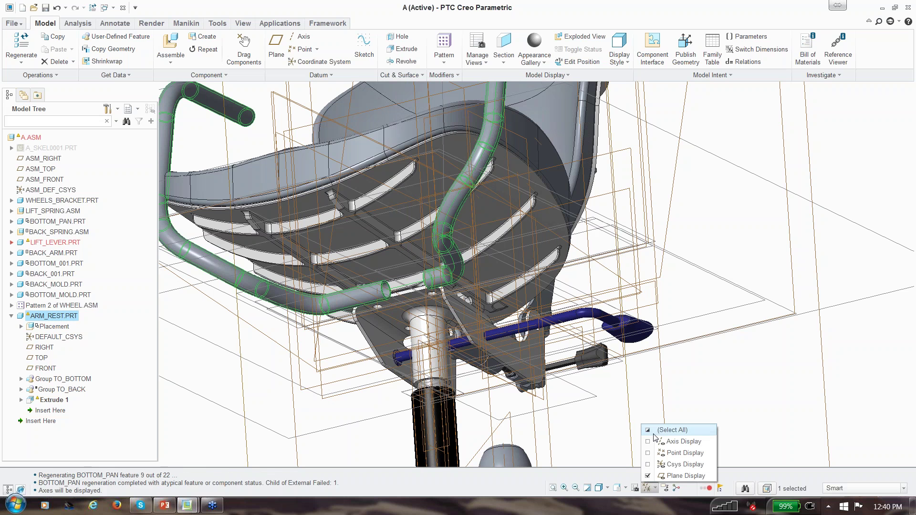
- Show the differences between outdated and changed geometry for the Geometry Backup of ARM_REST's Extrude 1, and isolate that geometry
left_click(53, 399)
right_click(60, 421)
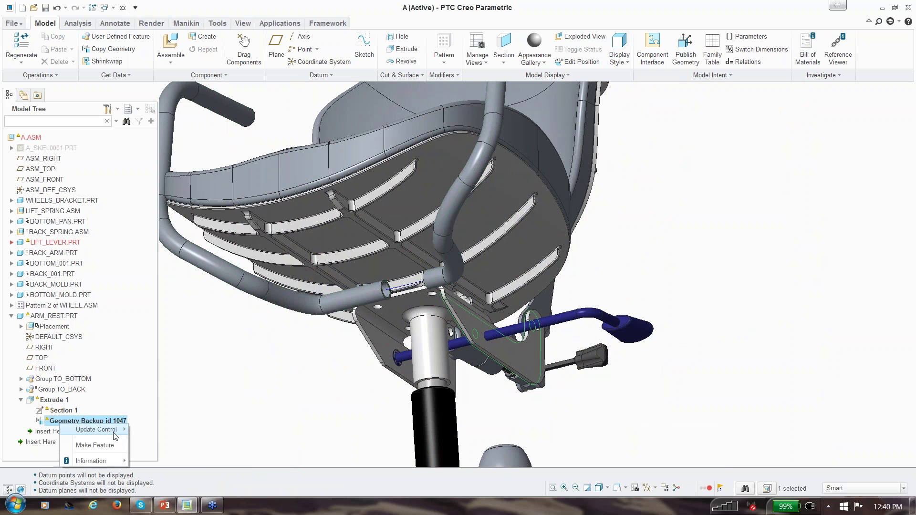
mouse_move(109, 430)
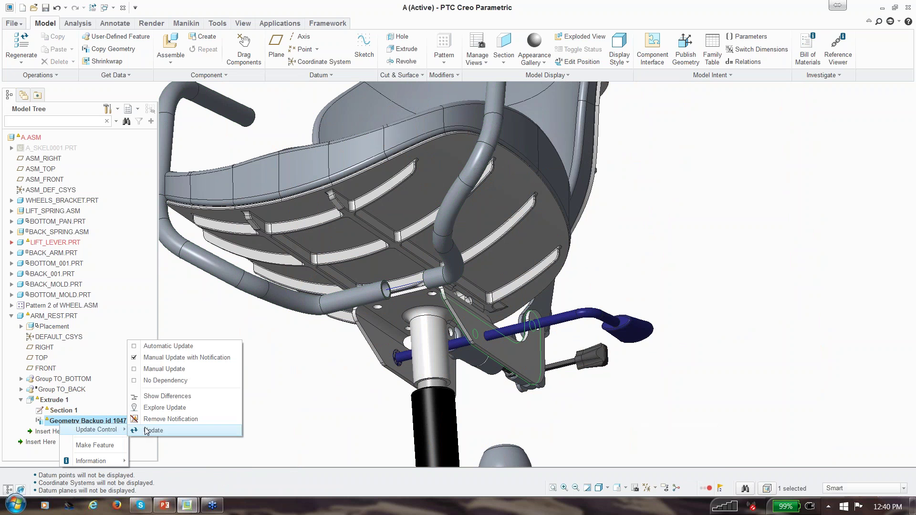
left_click(167, 396)
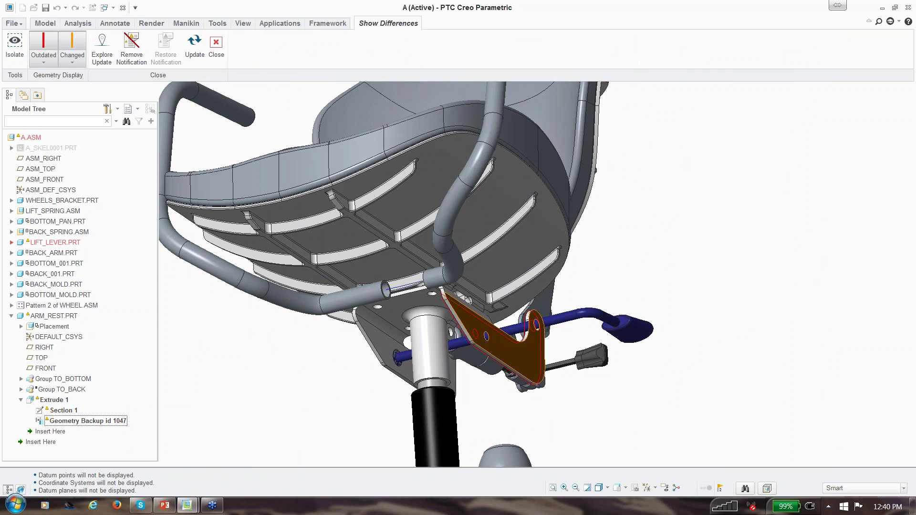
scroll(464, 302, "up", 5)
middle_click_drag(413, 299, 400, 265)
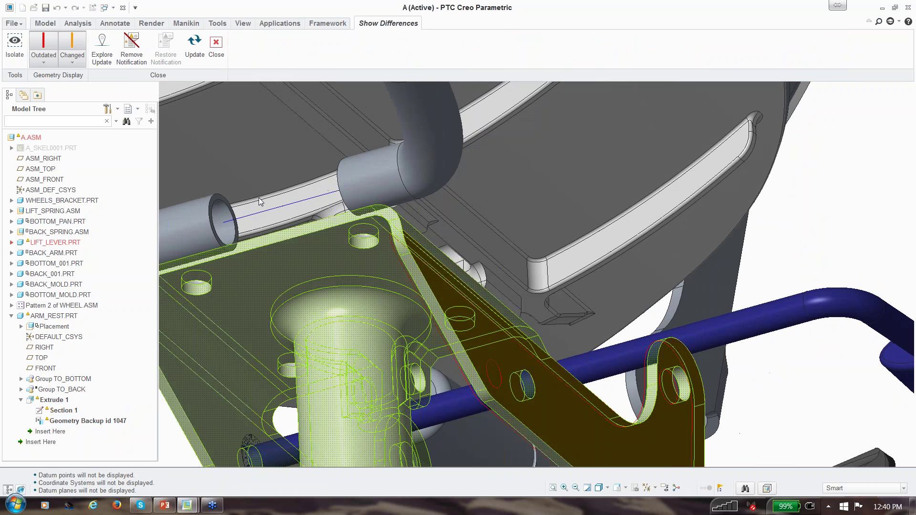
left_click(16, 53)
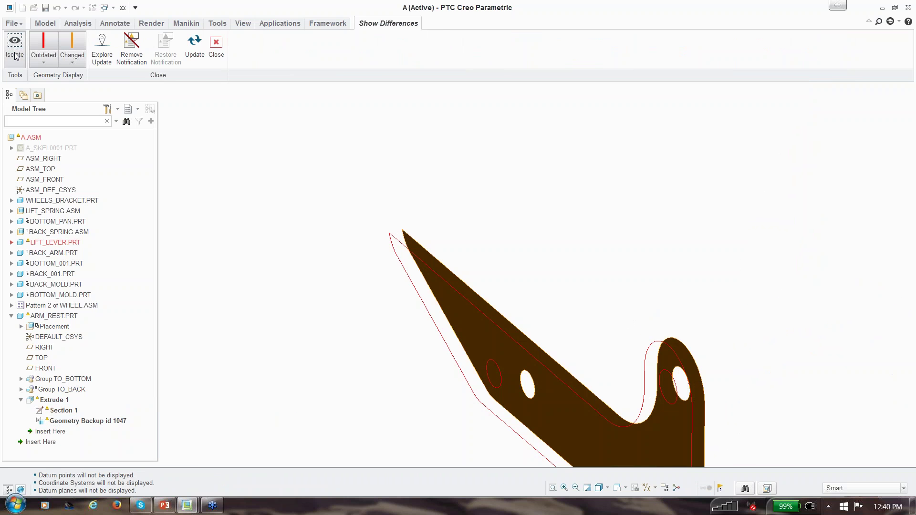
- Turn off the isolated display, update the Geometry Backup of ARM_REST's Extrude 1, and inspect the cut tube against the bracket
left_click(14, 53)
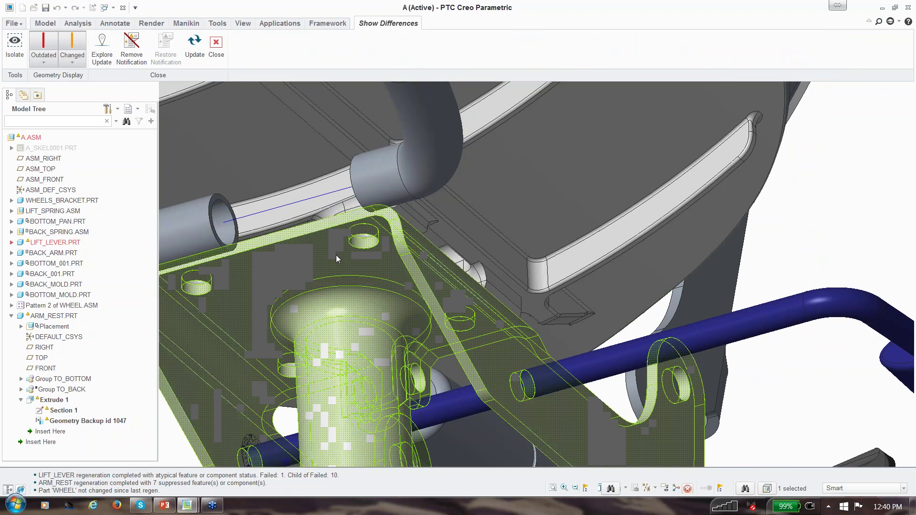
middle_click_drag(377, 181, 394, 189)
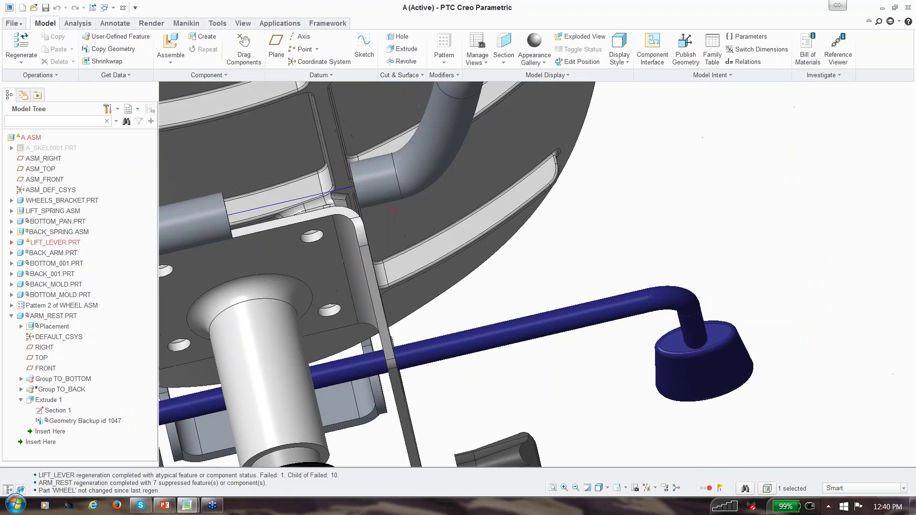
scroll(376, 215, "up", 2)
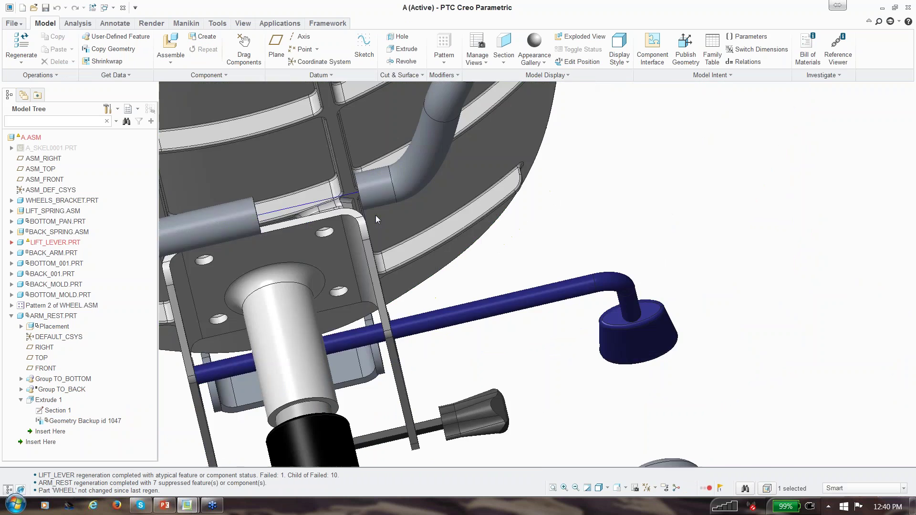
scroll(376, 215, "up", 6)
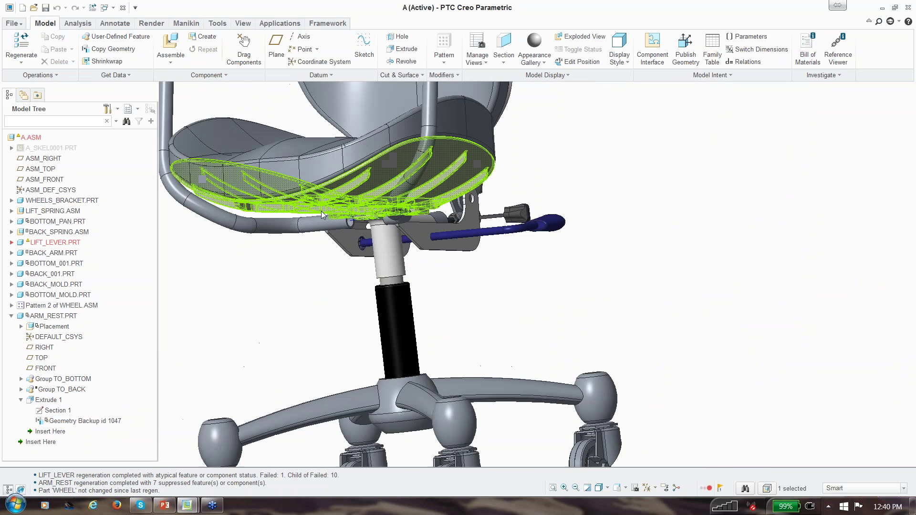
scroll(322, 215, "down", 4)
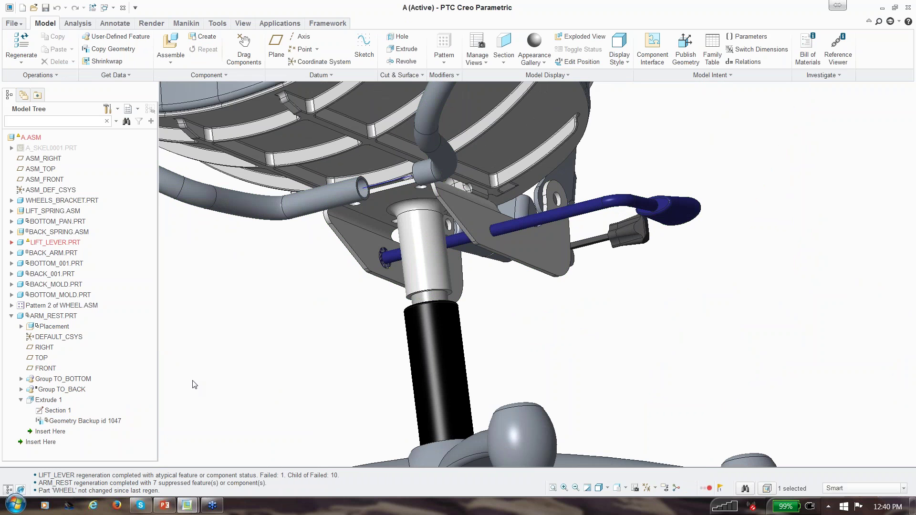
left_click(21, 400)
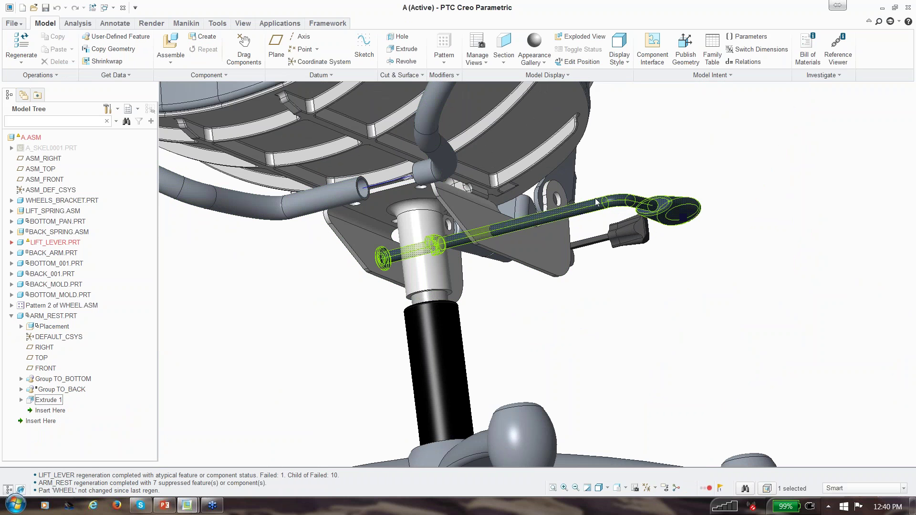
left_click(12, 317)
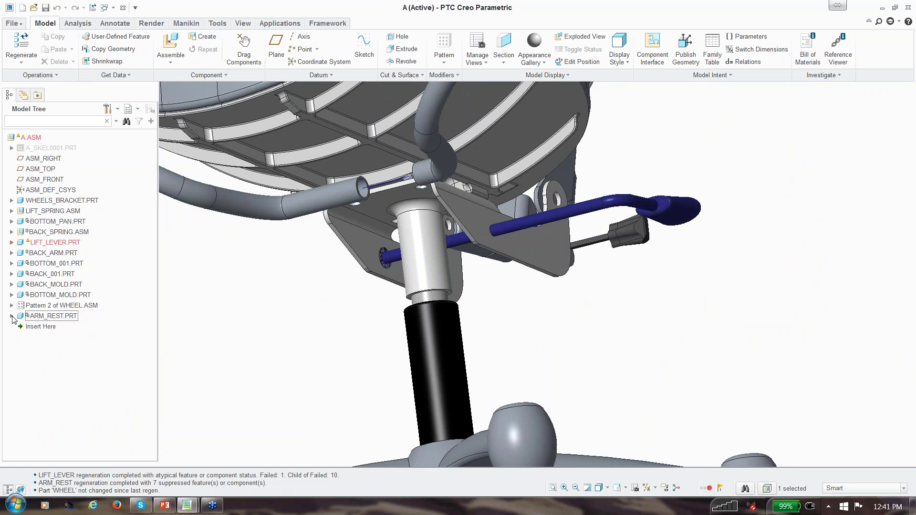
double_click(38, 317)
left_click(352, 320)
scroll(352, 320, "up", 3)
scroll(270, 297, "down", 2)
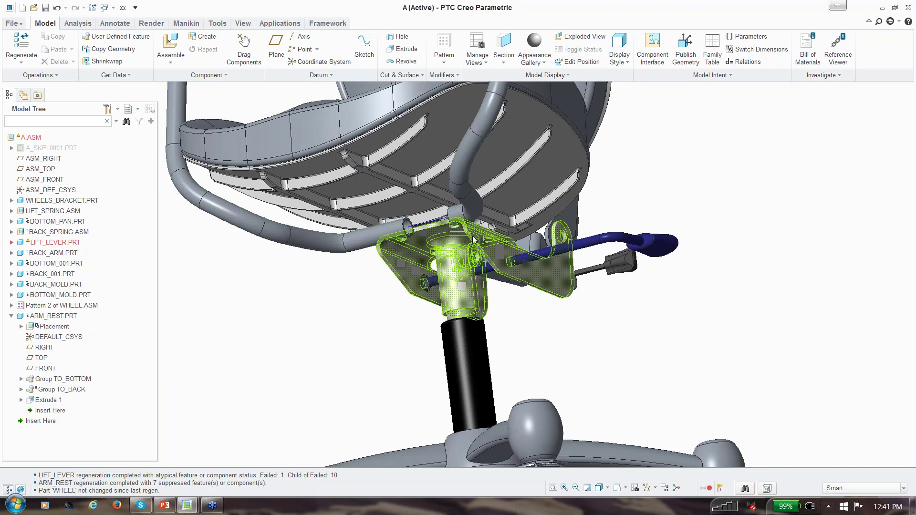
- Try to break the link of the Geometry Backup in ARM_REST's Extrude 1 by setting its update control to No Dependency
left_click(48, 400)
left_click(57, 421)
right_click(58, 422)
mouse_move(80, 426)
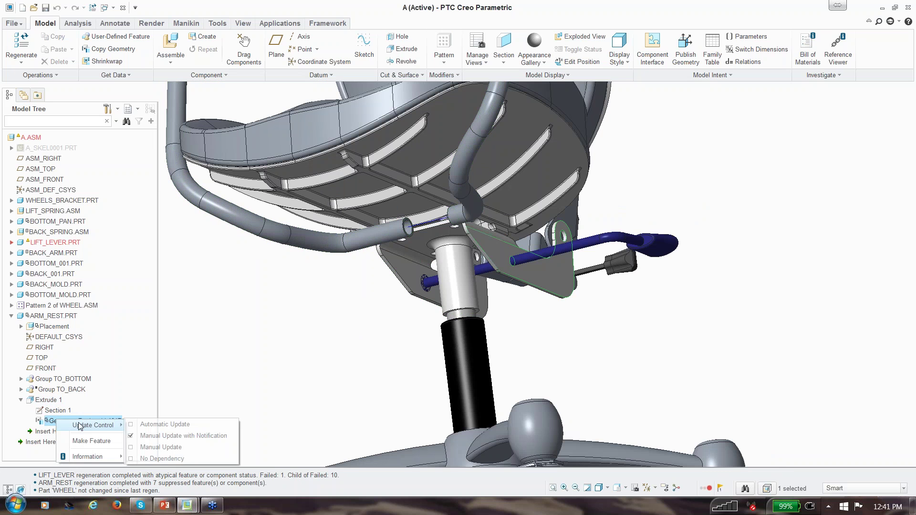
left_click(152, 459)
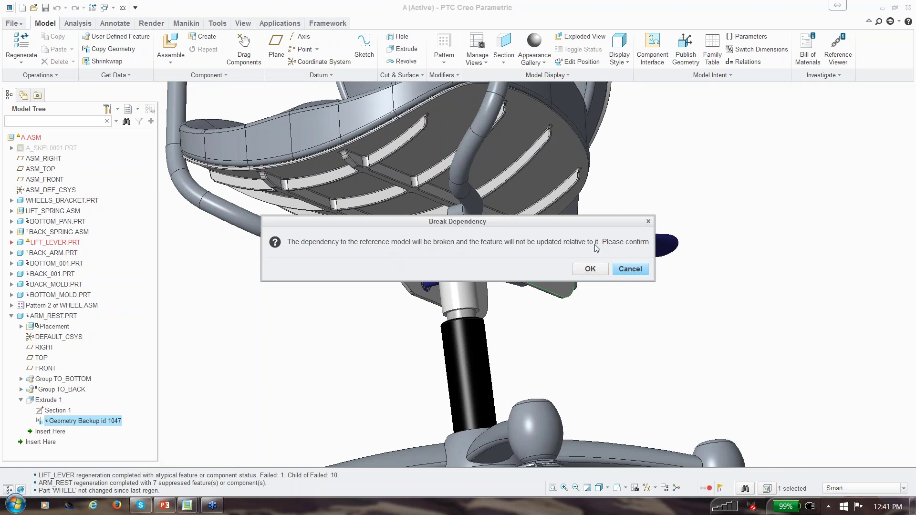
left_click(591, 269)
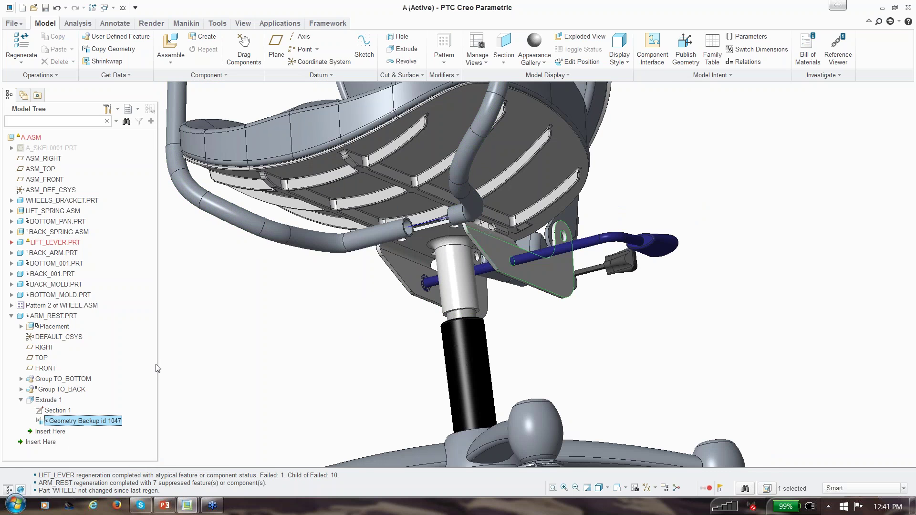
right_click(58, 421)
key("Escape")
- Examine the parent references and dependencies of ARM_REST's Extrude 1 in the Reference Viewer and close it
left_click(48, 400)
right_click(46, 399)
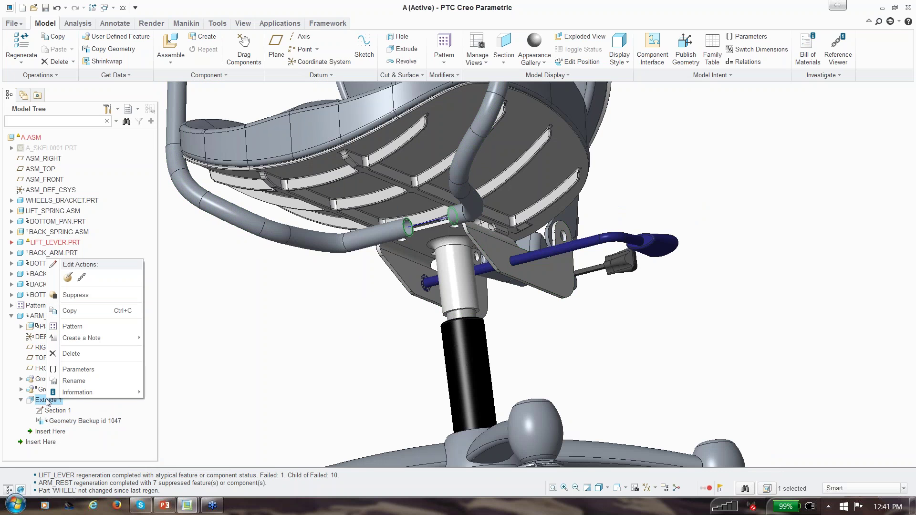
mouse_move(88, 393)
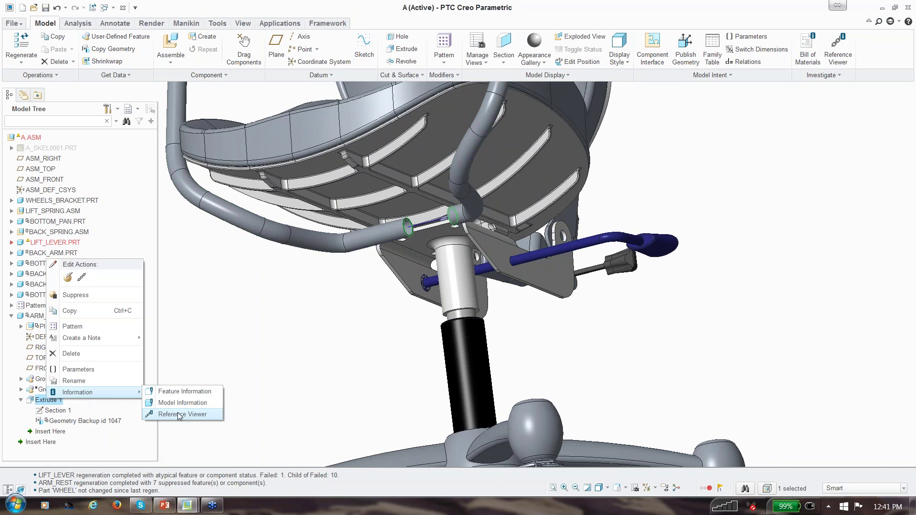
left_click(175, 413)
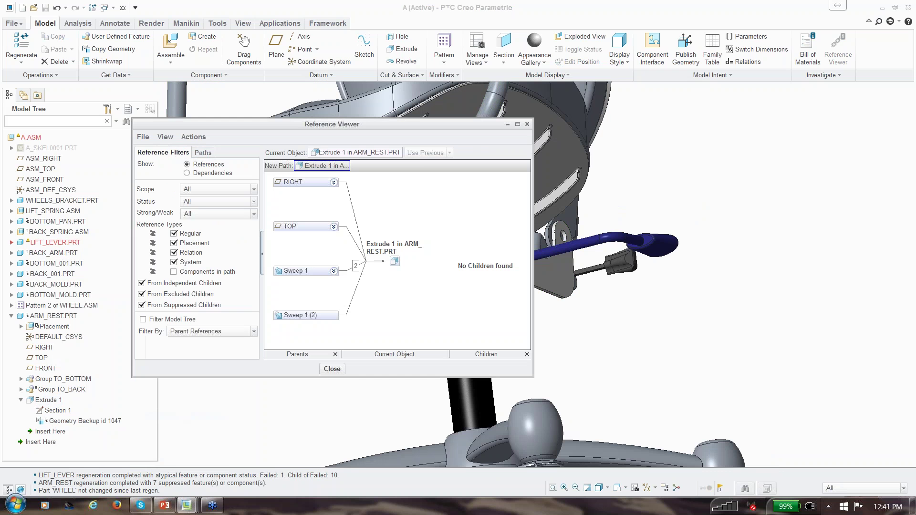
left_click(224, 175)
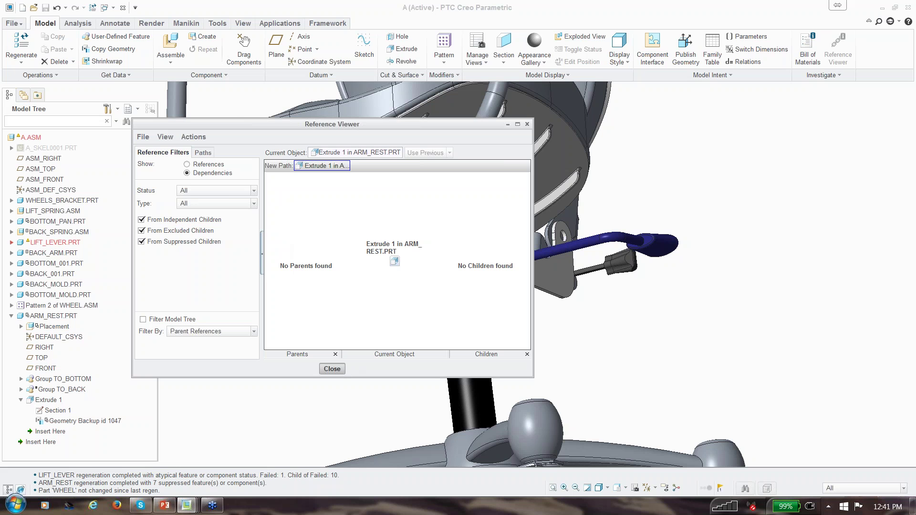
left_click(332, 368)
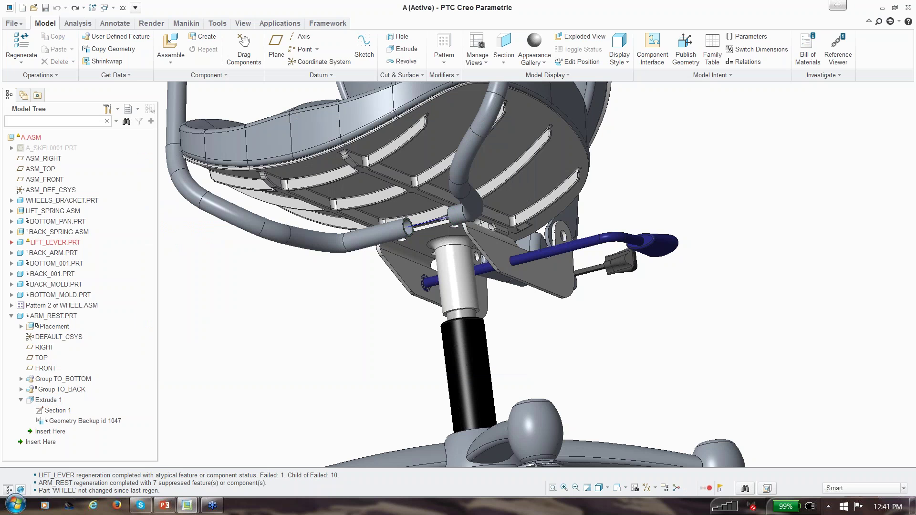
- Examine the references and dependencies of Extrude 1's Geometry Backup in the Reference Viewer, including the referenced surface of its parent feature
right_click(86, 422)
mouse_move(116, 457)
left_click(192, 478)
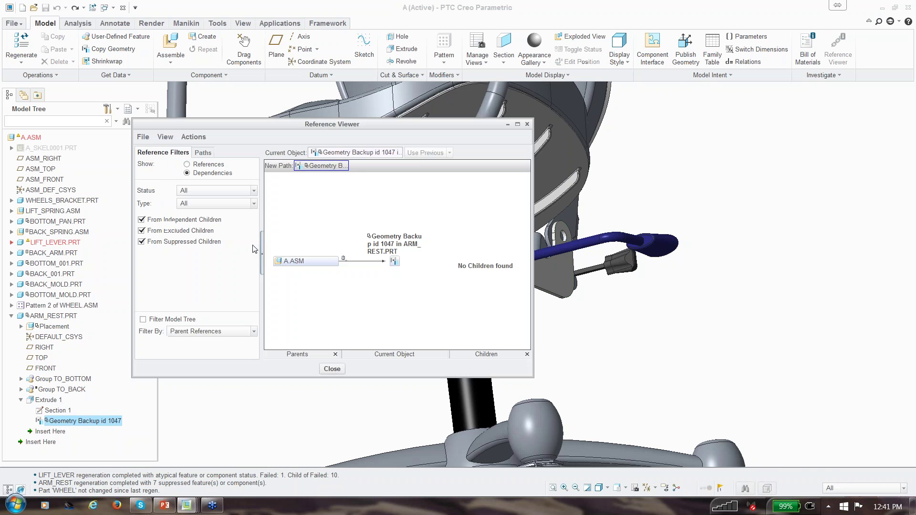
left_click(200, 167)
left_click(202, 174)
left_click(216, 166)
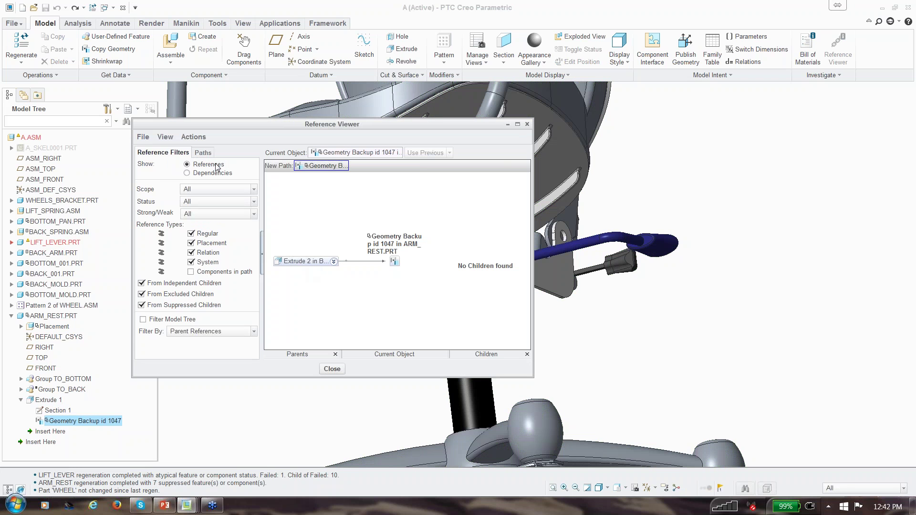
left_click(333, 261)
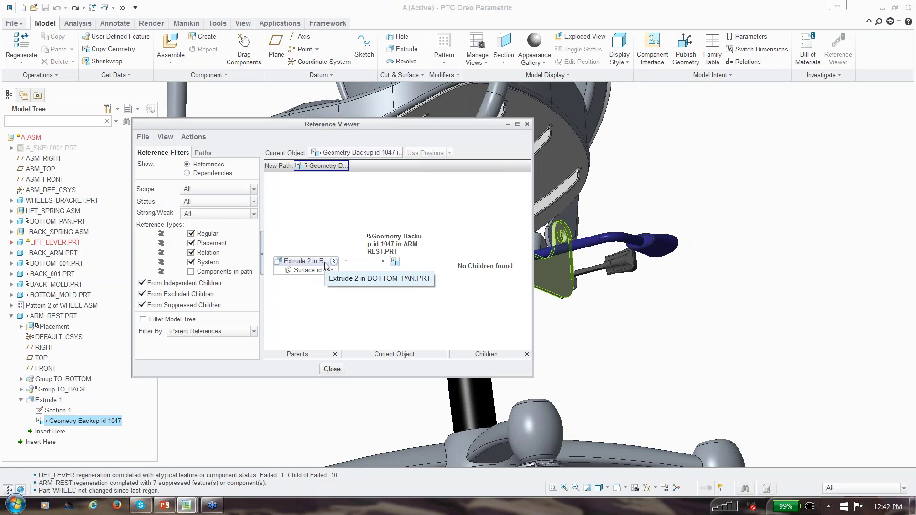
left_click(333, 261)
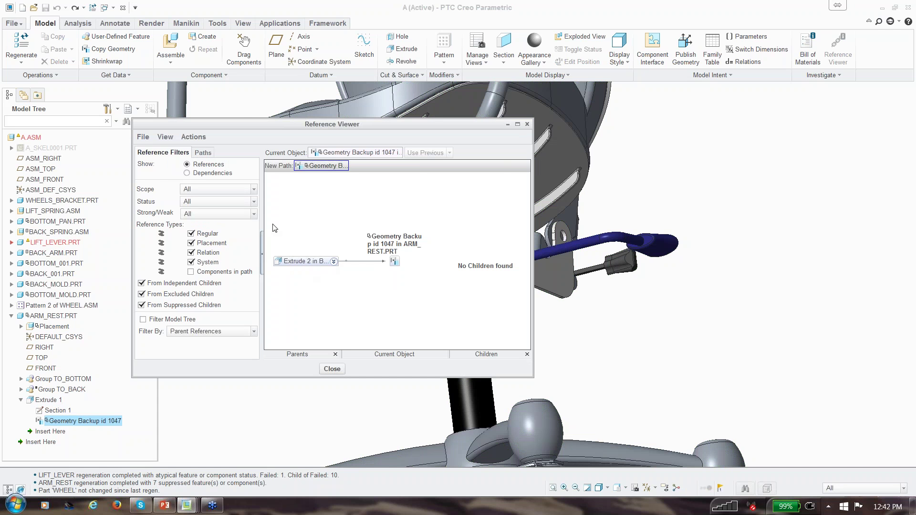
left_click(213, 175)
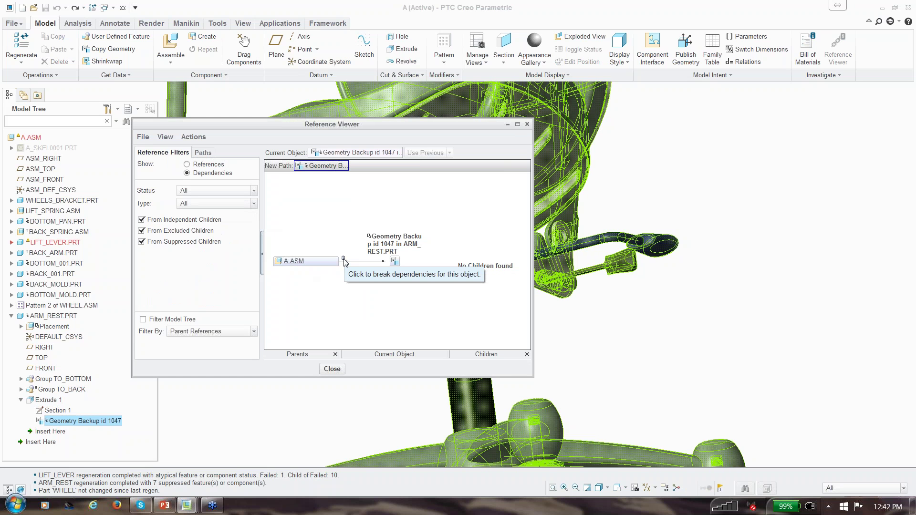
- Close the Reference Viewer and break the link of Extrude 1's Geometry Backup by setting its update control to No Dependency
left_click(332, 368)
right_click(76, 422)
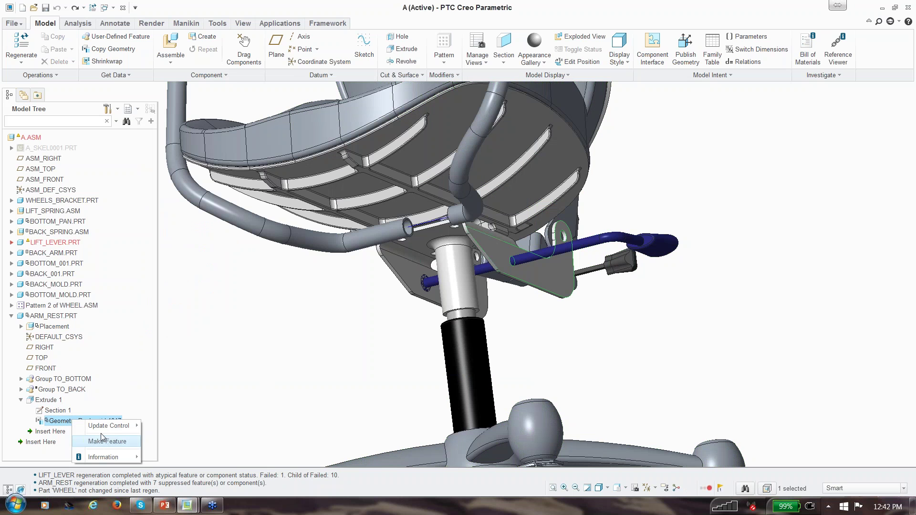
mouse_move(110, 425)
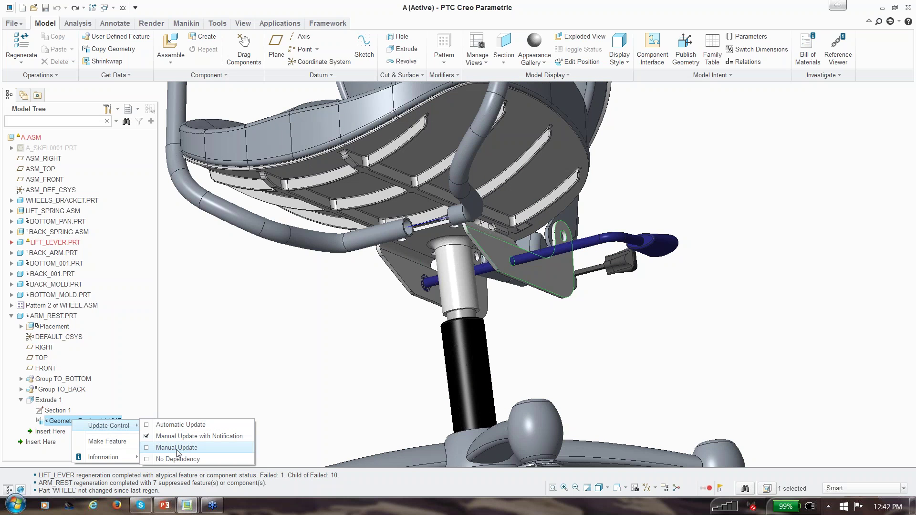
left_click(160, 459)
left_click(590, 269)
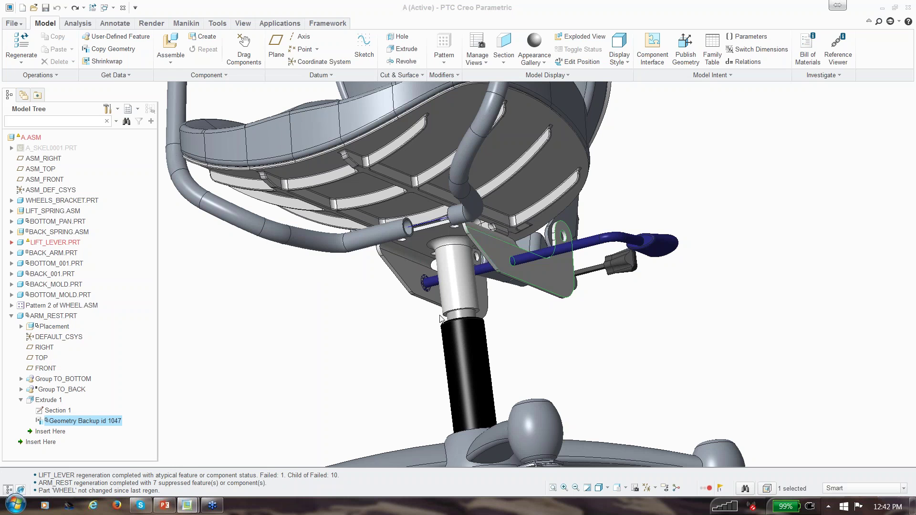
- Check the dependencies and references of the Geometry Backup in the Reference Viewer and close it
right_click(94, 422)
mouse_move(115, 441)
left_click(187, 464)
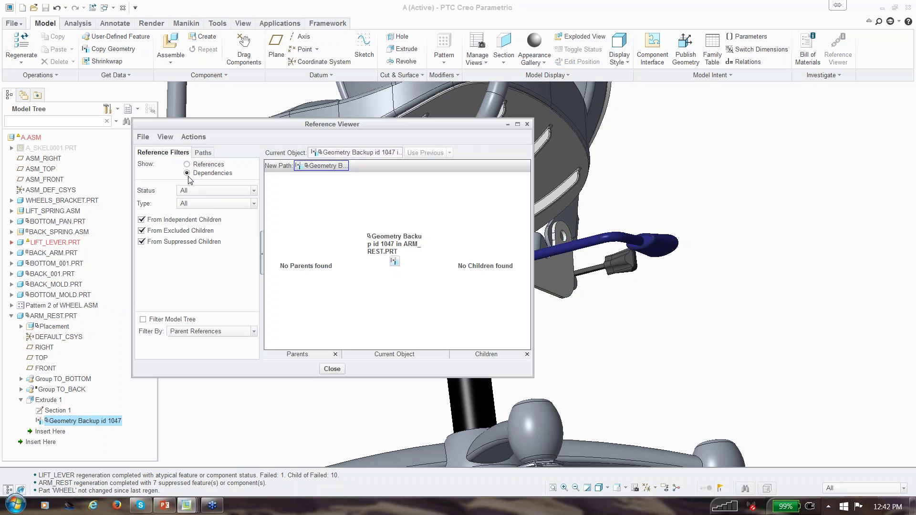
left_click(212, 164)
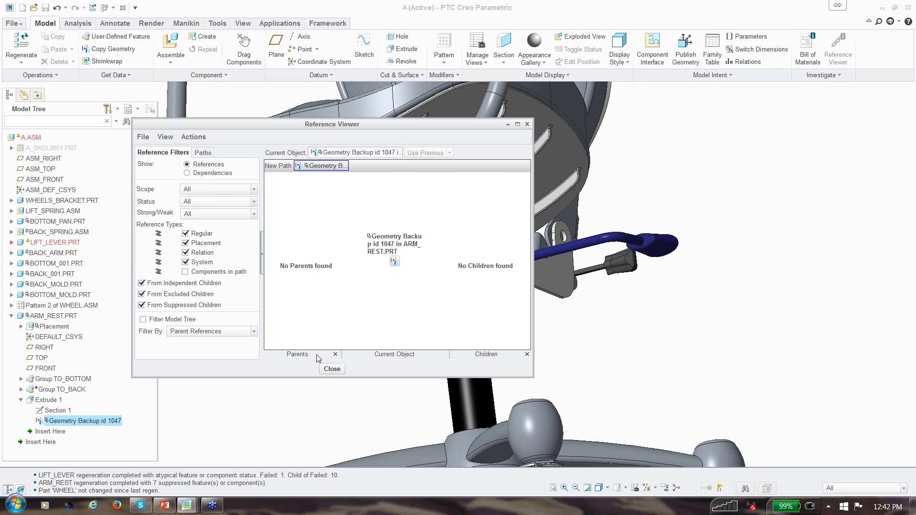
left_click(329, 368)
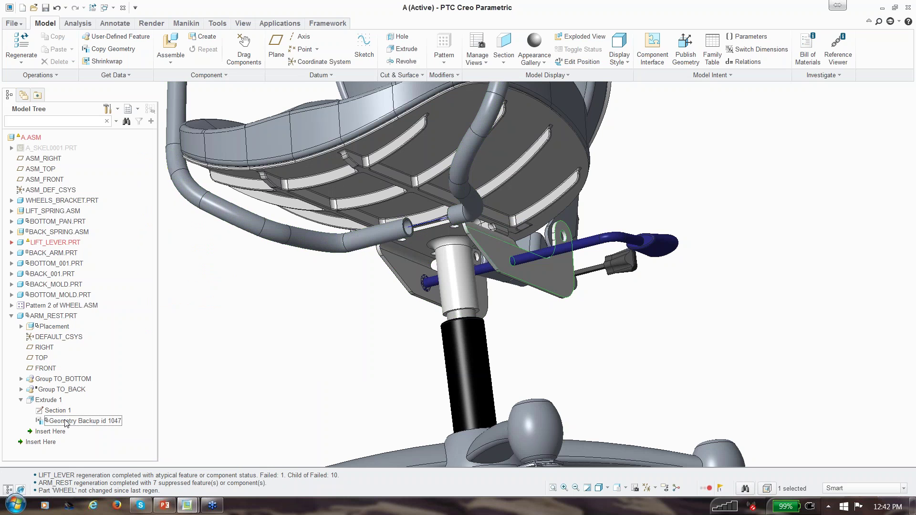
- Open ARM_REST.PRT in its own window and highlight the Geometry Backup under Extrude 1 in the model
right_click(54, 316)
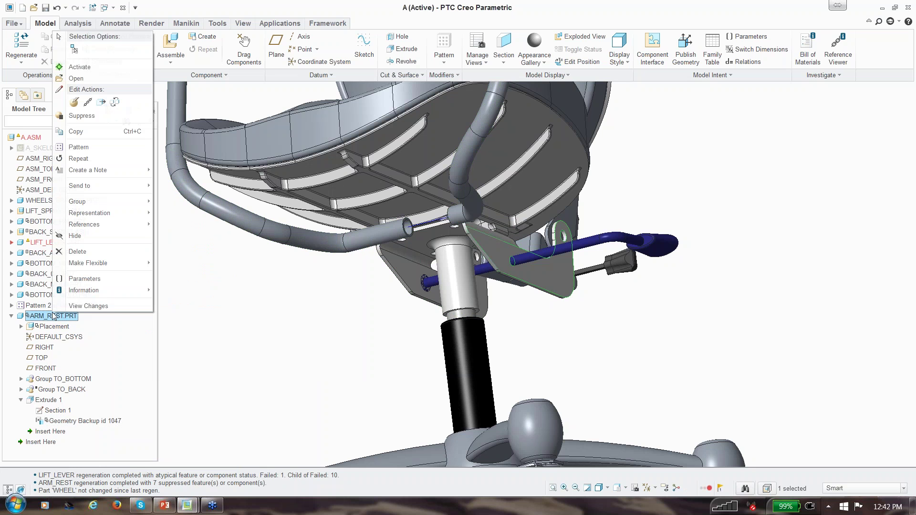
left_click(76, 78)
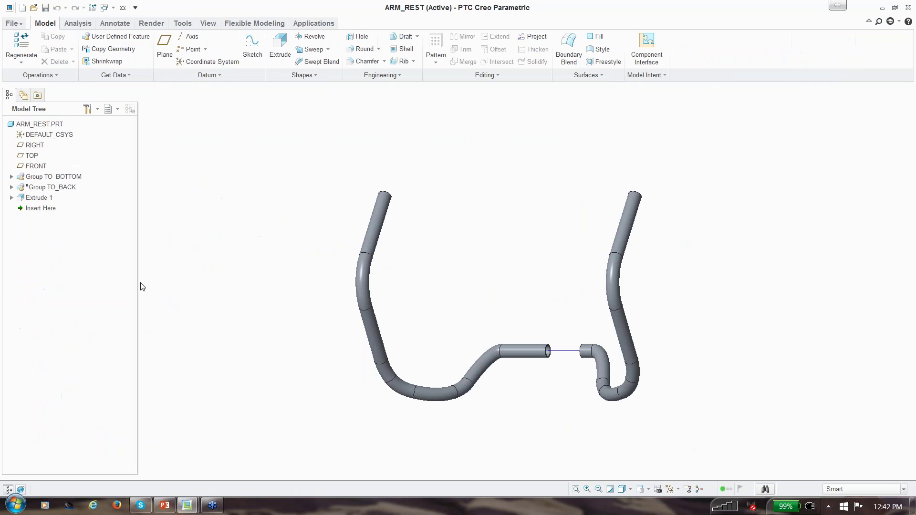
left_click(39, 199)
left_click(61, 219)
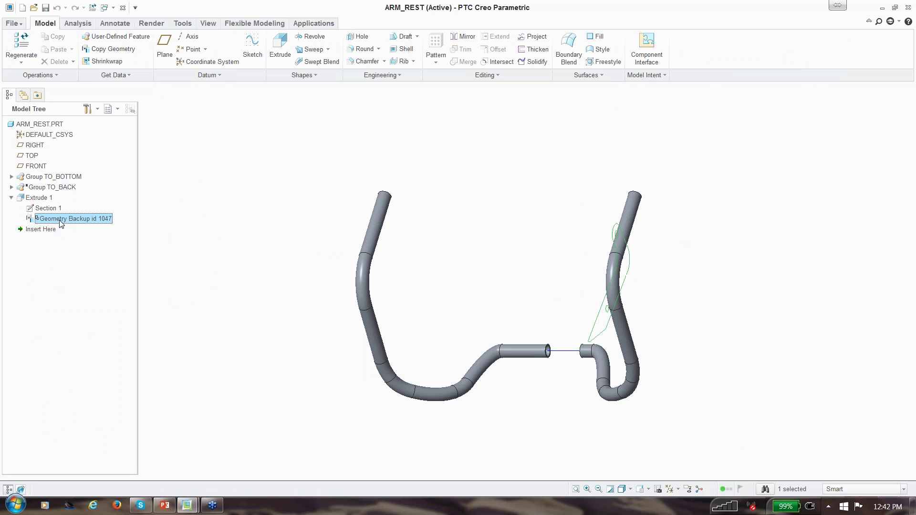
mouse_move(646, 281)
middle_mouse_down()
mouse_move(686, 262)
mouse_move(710, 264)
mouse_move(678, 262)
mouse_move(646, 309)
middle_mouse_up()
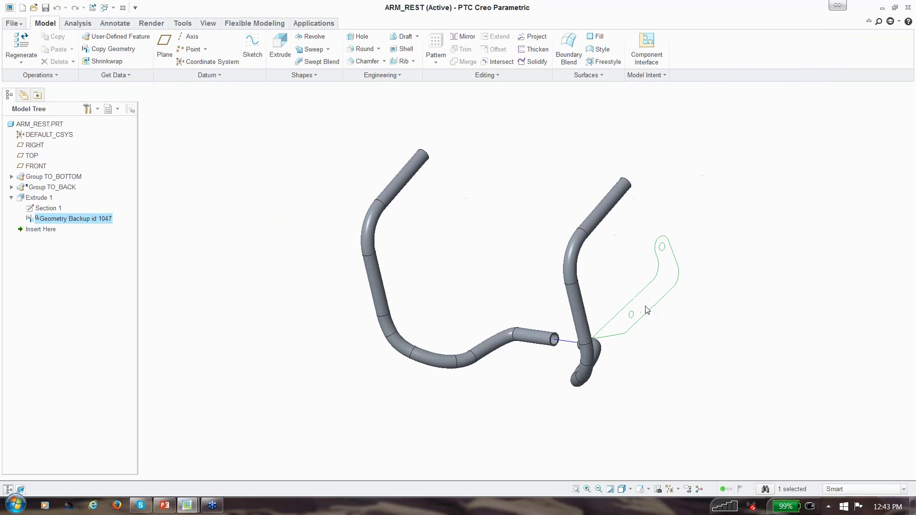
- Convert the Geometry Backup of Extrude 1 into a standalone Copy Geometry feature
right_click(99, 224)
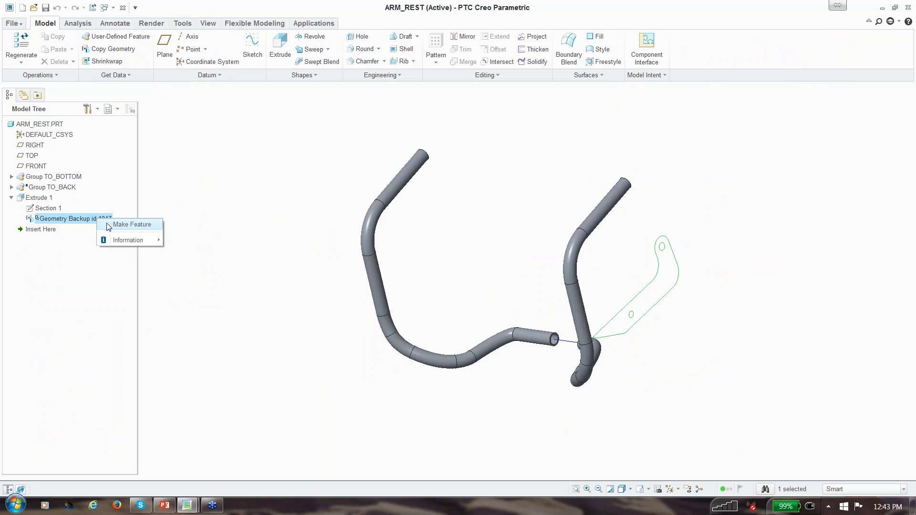
left_click(108, 224)
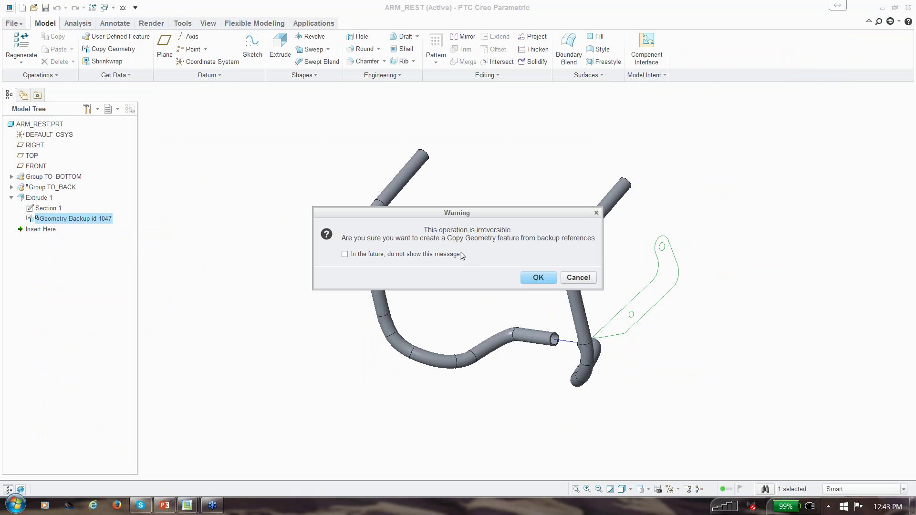
left_click(538, 278)
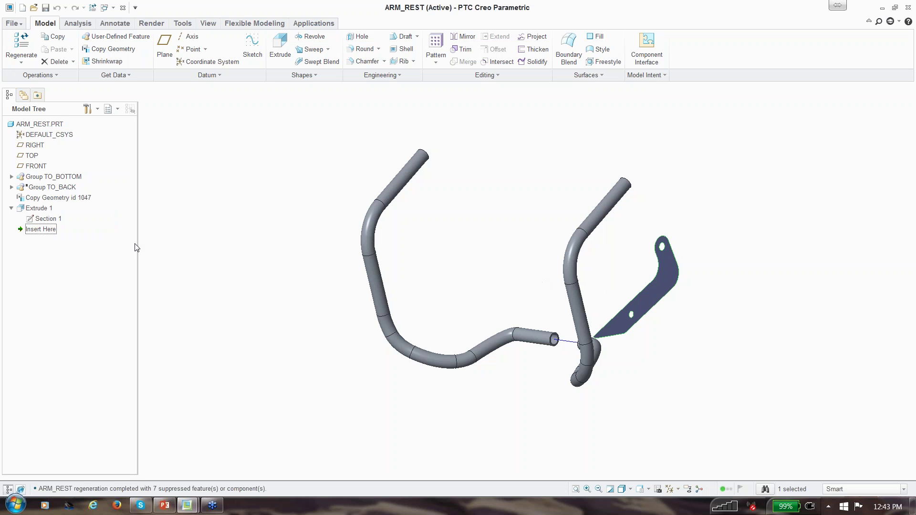
- Inspect the Copy Geometry feature's surface and check which operations are available for it
left_click(75, 199)
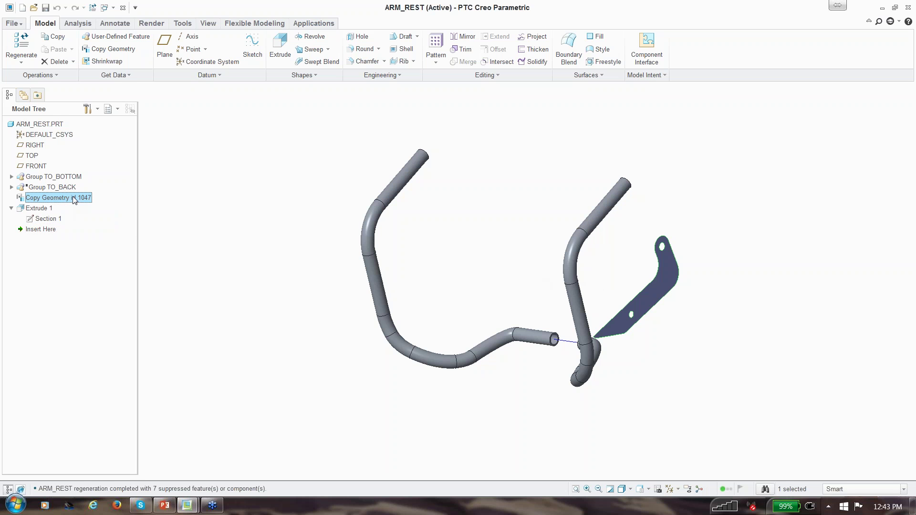
middle_click_drag(450, 311, 515, 302)
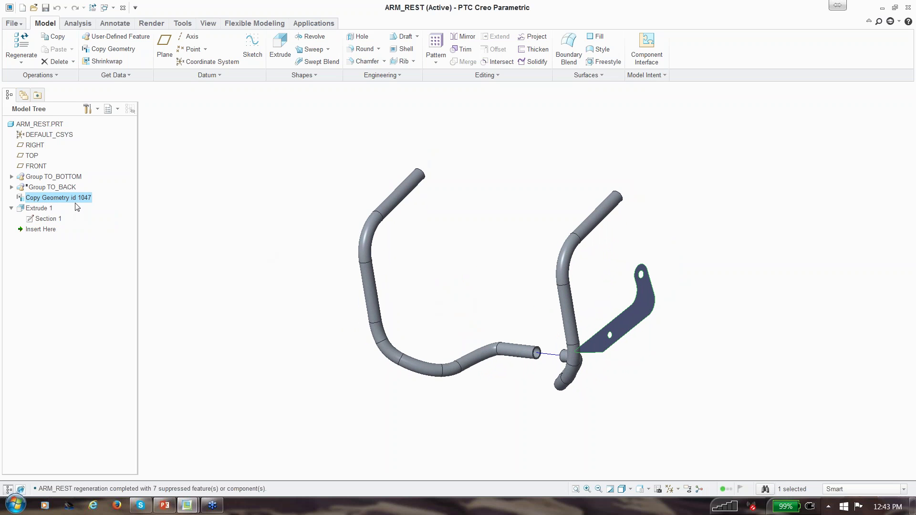
left_click(12, 208)
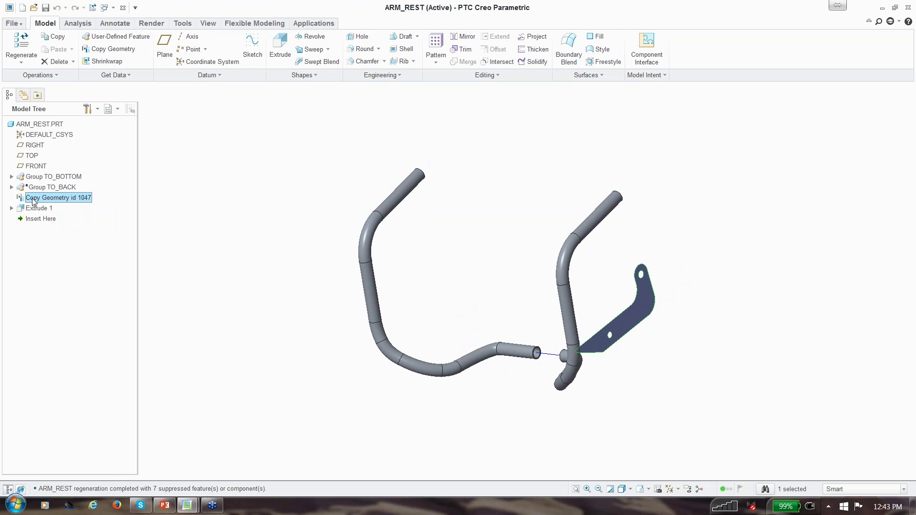
right_click(32, 199)
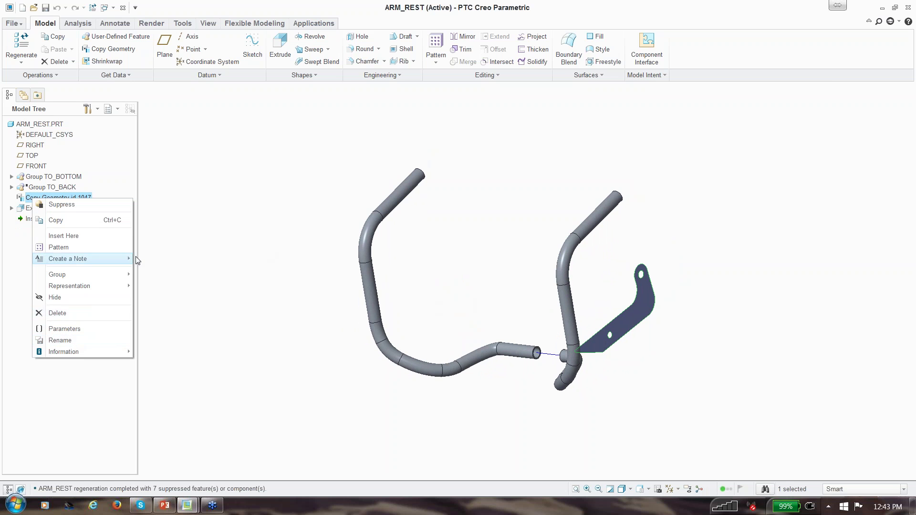
left_click(149, 235)
- Close the ARM_REST window, make A.ASM the active model again and bring the chair's seat and backrest into view
left_click(122, 8)
key("ctrl+a")
scroll(271, 324, "down", 8)
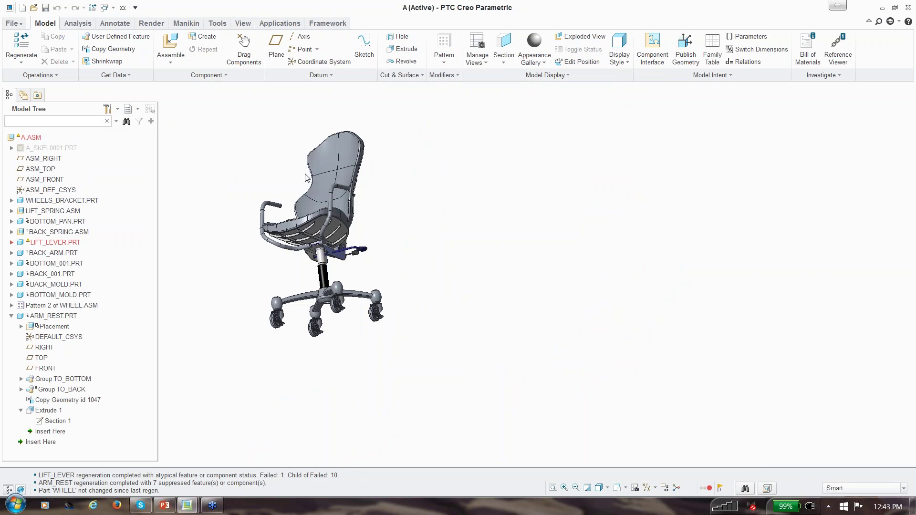
scroll(262, 158, "up", 3)
scroll(327, 155, "down", 2)
scroll(340, 183, "up", 4)
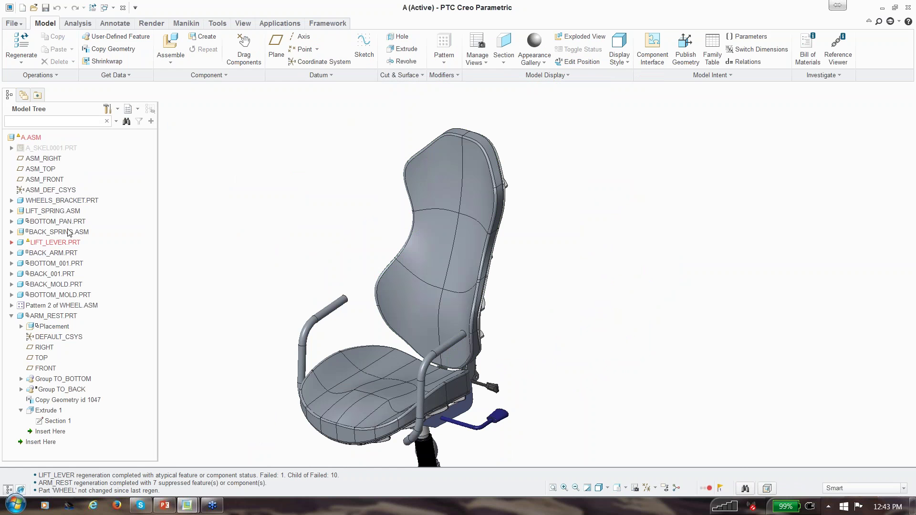
left_click(11, 148)
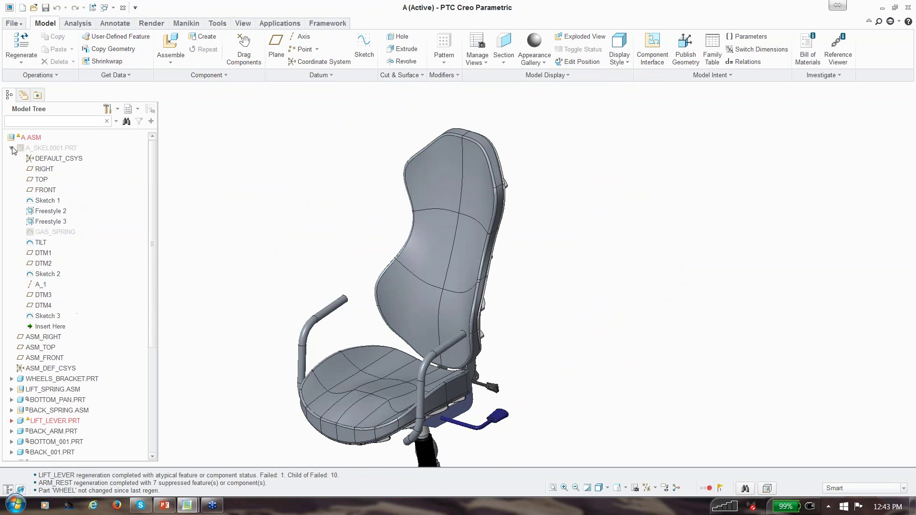
left_click(56, 222)
left_click(56, 213)
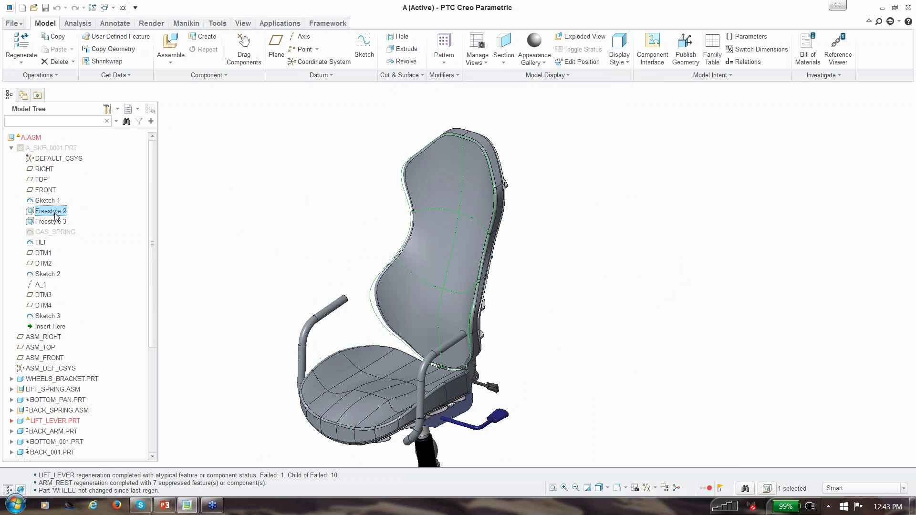
right_click(55, 213)
left_click(78, 232)
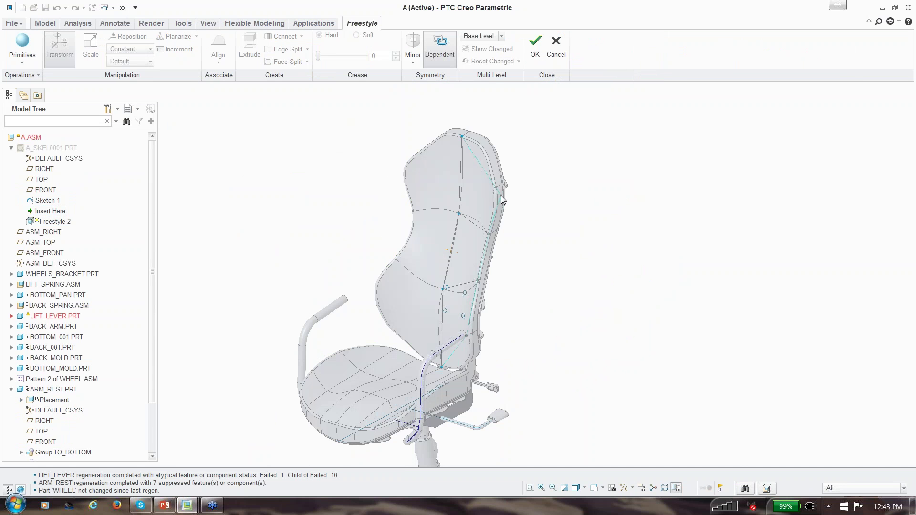
scroll(443, 220, "up", 3)
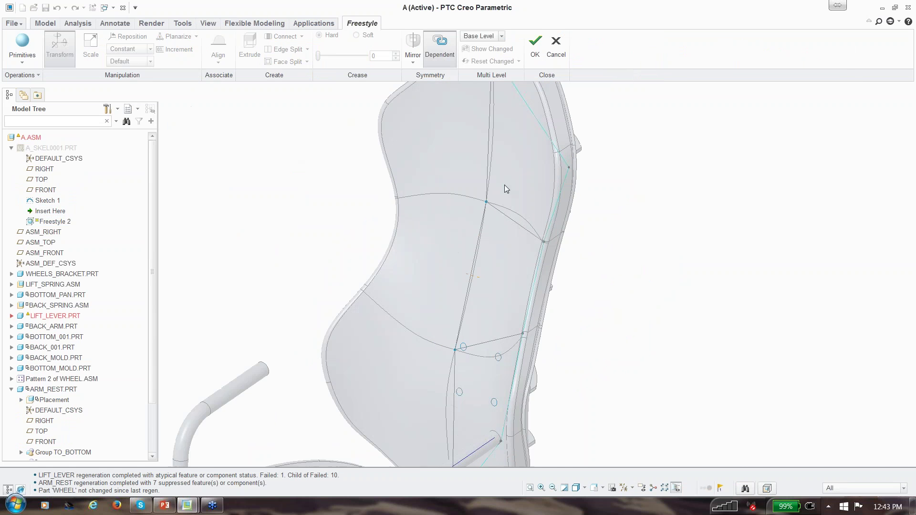
left_click(439, 270)
- Open the skeleton A_SKEL0001.PRT in its own window and turn it to show the backrest surface
right_click(28, 138)
left_click(22, 148)
right_click(23, 148)
left_click(44, 197)
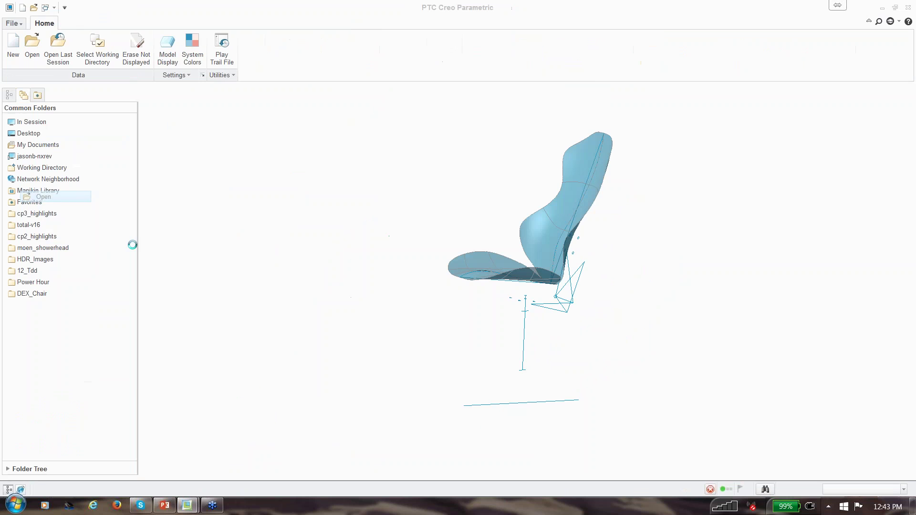
middle_click_drag(634, 173, 668, 200)
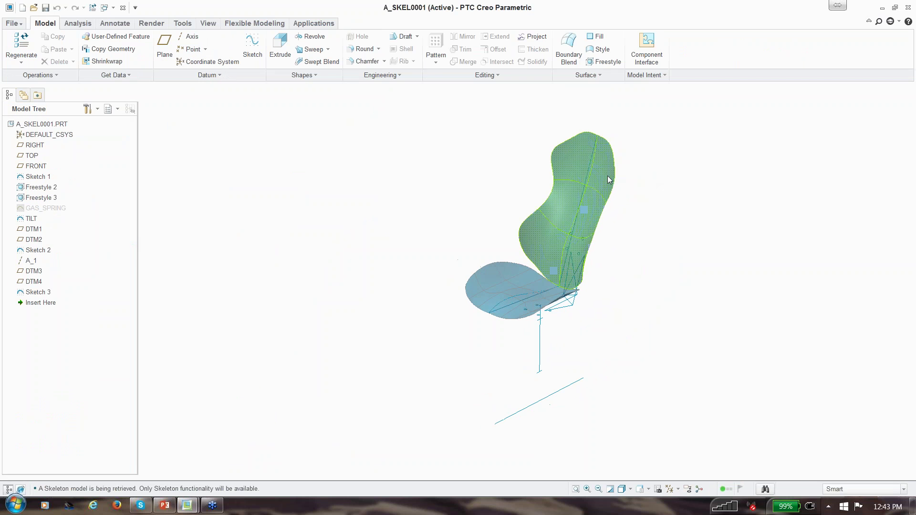
- Redefine the backrest's Freestyle 2 by pulling the upper side control vertex outward to widen the upper back, and accept the change
left_click(607, 175)
right_click(607, 175)
left_click(624, 197)
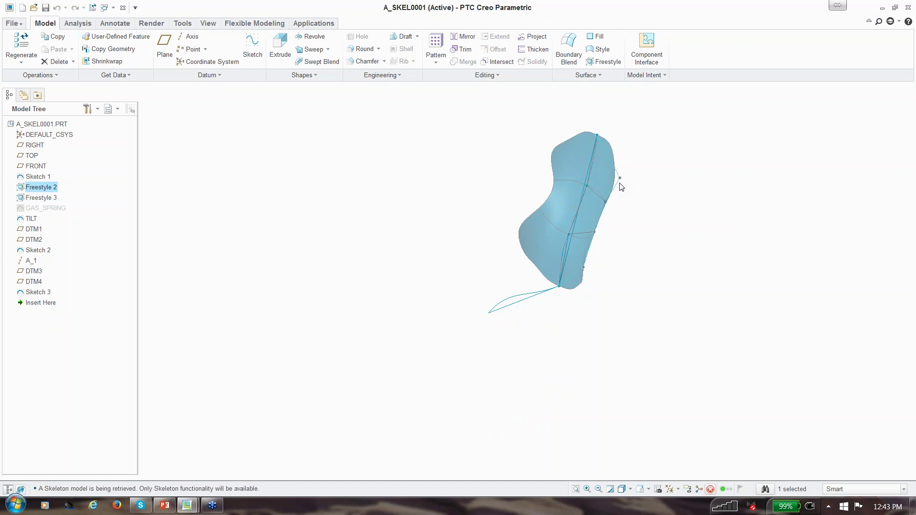
left_click(620, 179)
scroll(640, 162, "down", 5)
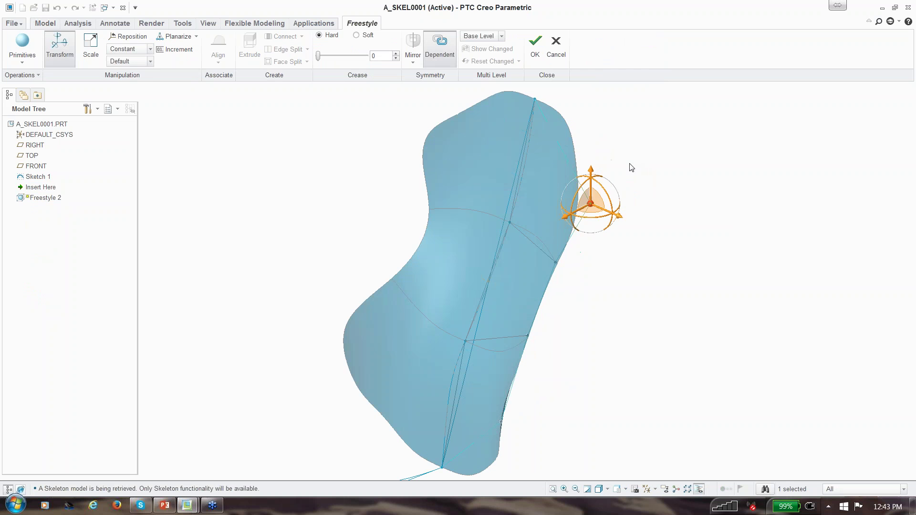
left_click_drag(618, 218, 593, 218)
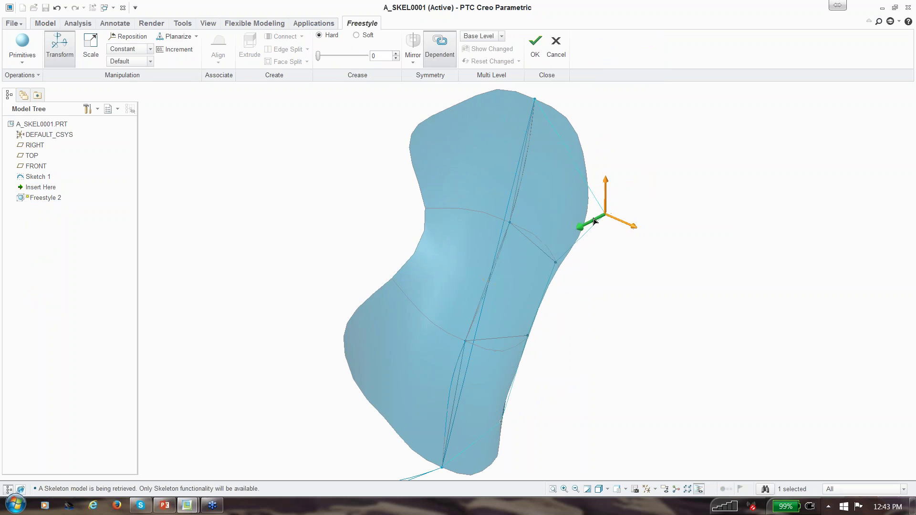
left_click(535, 45)
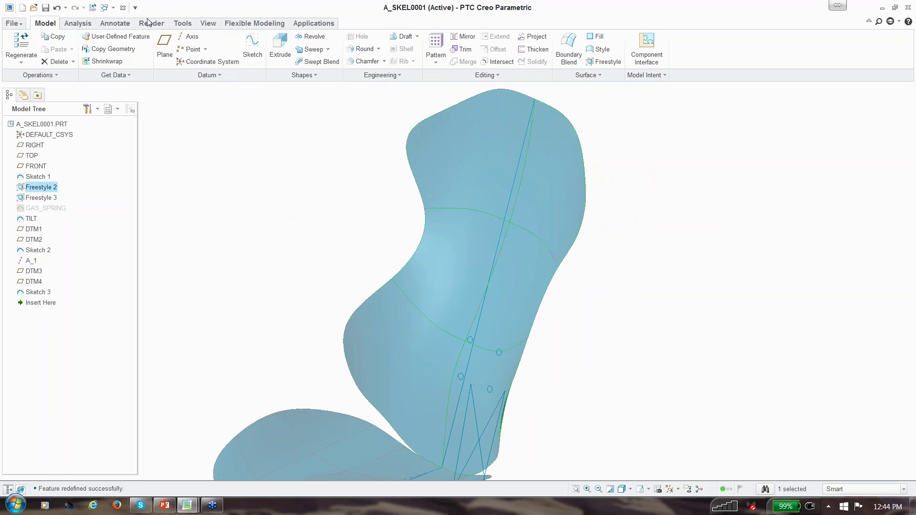
- Close the skeleton window, regenerate A.ASM and collapse the skeleton in the model tree
left_click(124, 8)
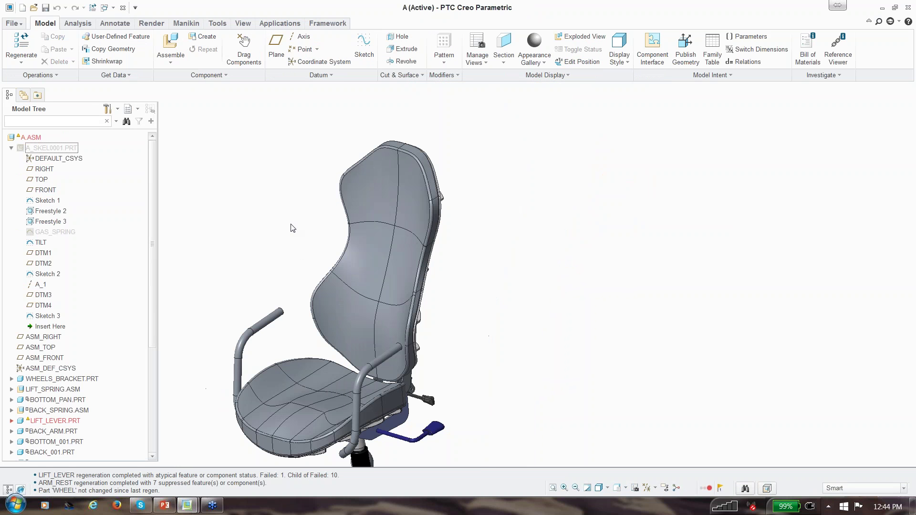
left_click(92, 8)
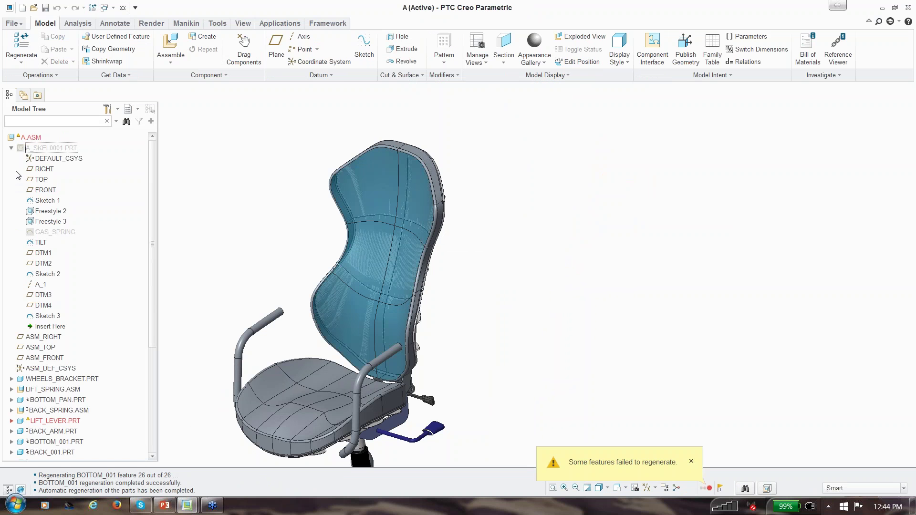
left_click(11, 148)
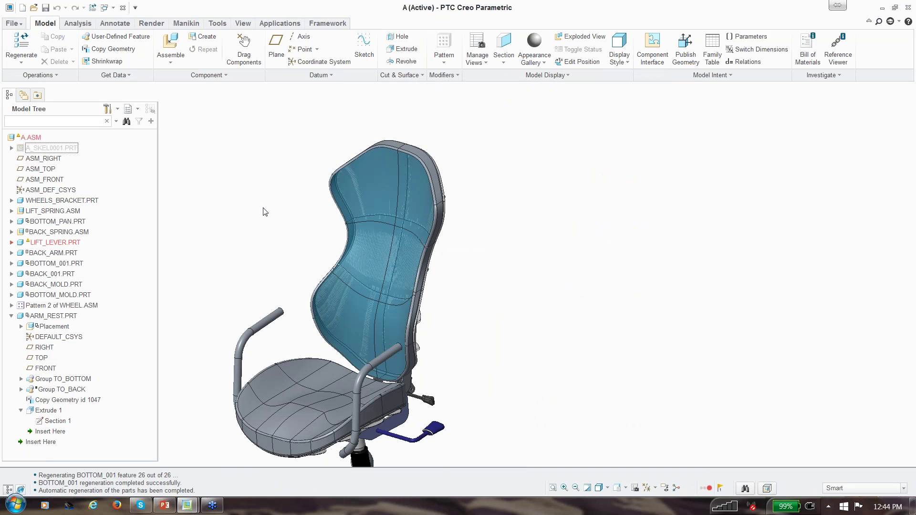
- Expand the chair's BACK_MOLD.PRT in the model tree and select its Extern Copy Geom id 10 feature
scroll(263, 205, "up", 2)
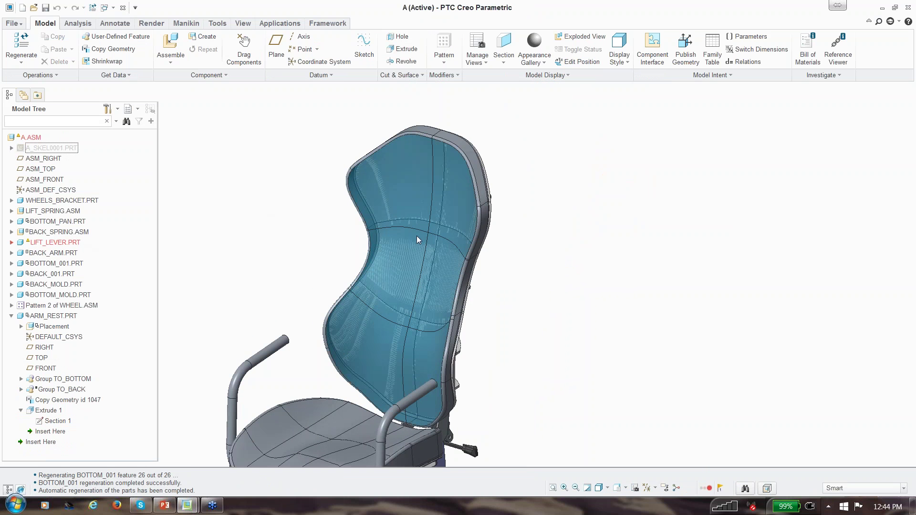
middle_click_drag(453, 220, 457, 186)
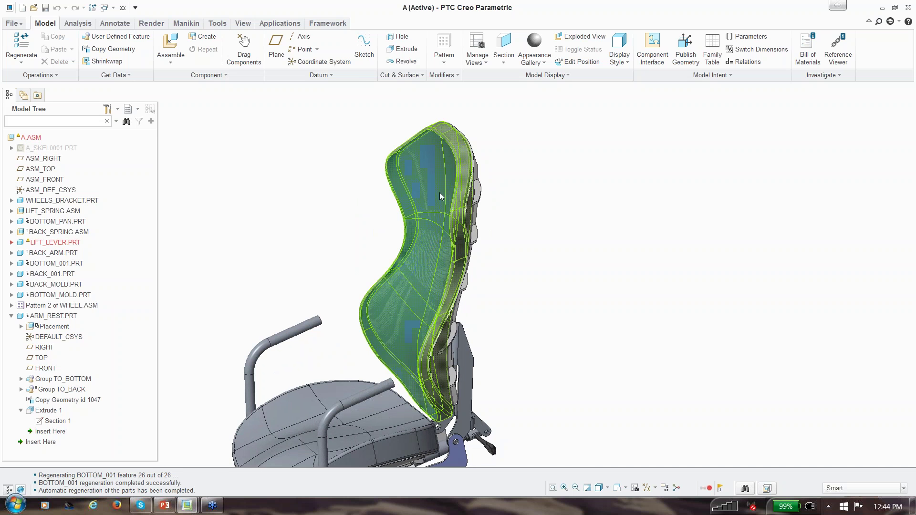
left_click(69, 213)
left_click(455, 179)
left_click(12, 286)
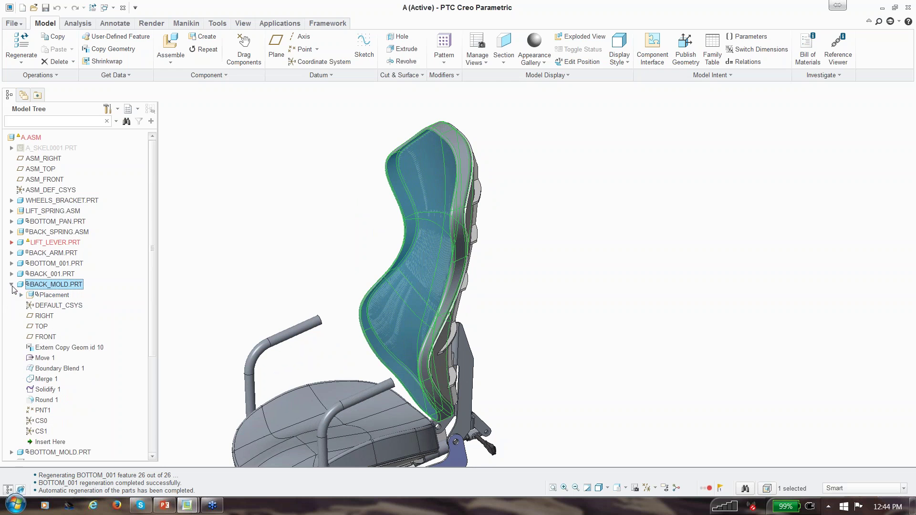
scroll(54, 334, "down", 2)
left_click(65, 281)
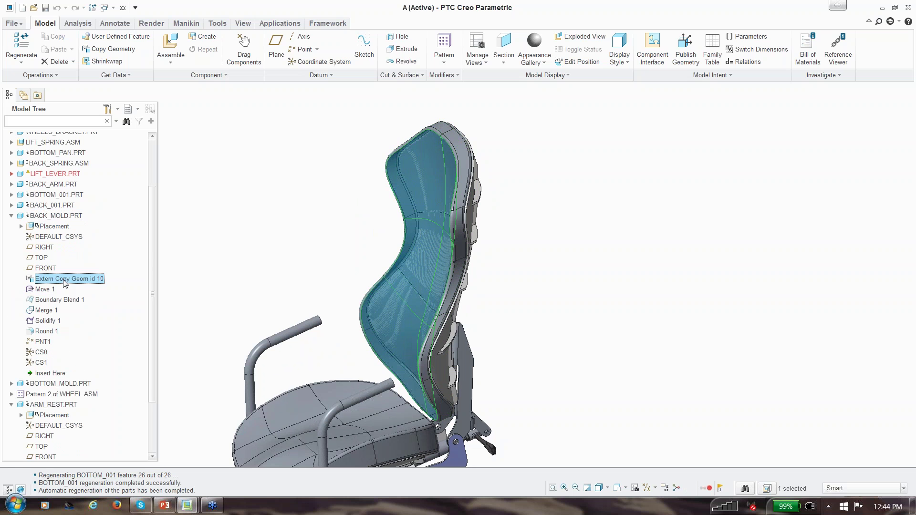
- Examine the update control choices of Extern Copy Geom id 10, including the Copied Geometry Update options in its definition
scroll(88, 198, "up", 2)
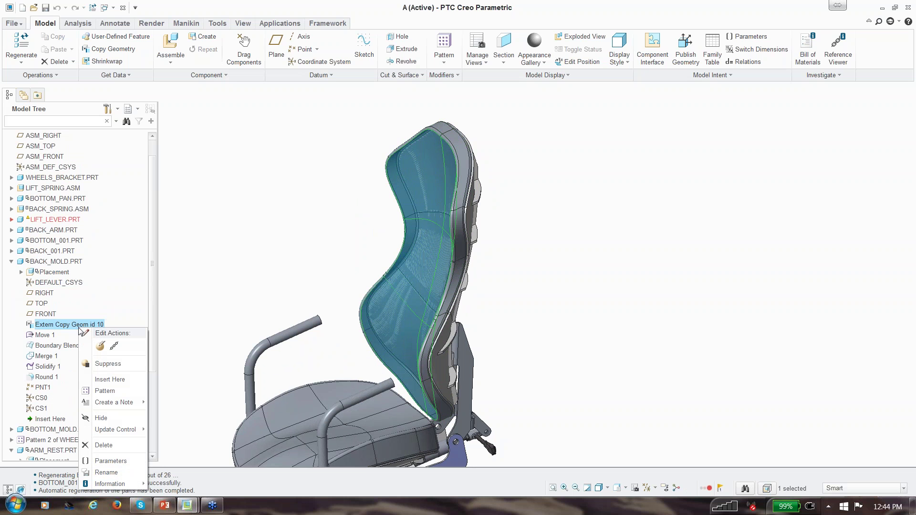
mouse_move(116, 429)
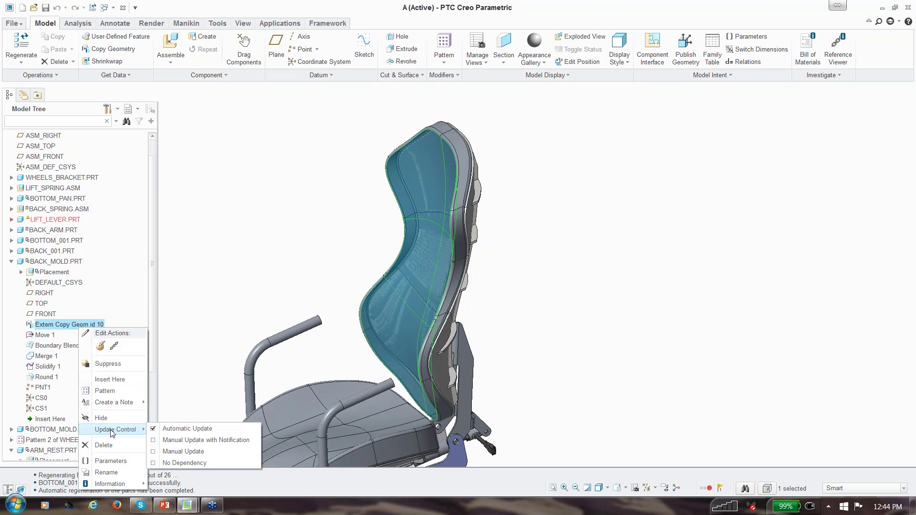
left_click(173, 463)
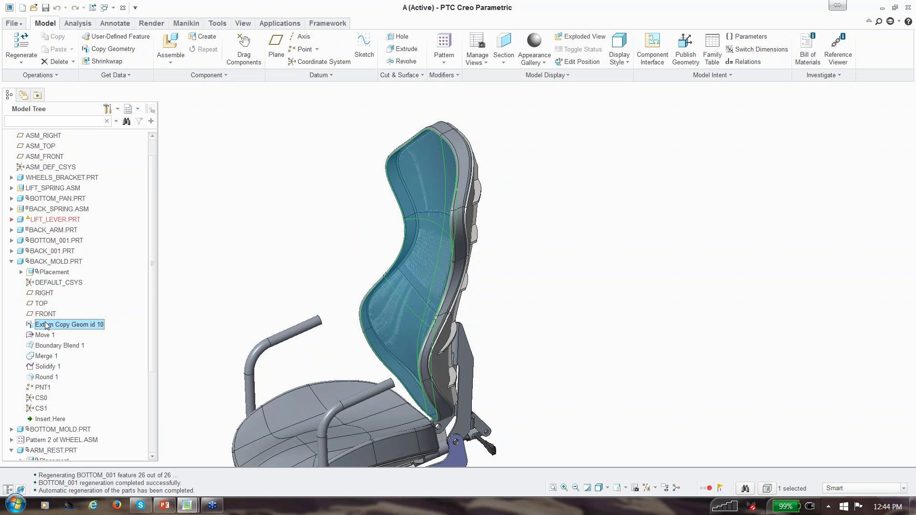
right_click(46, 324)
left_click(66, 341)
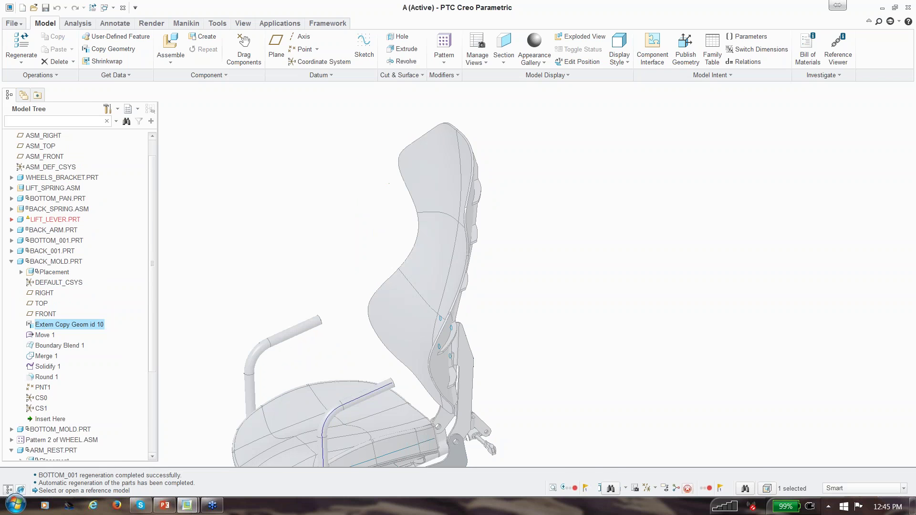
left_click(89, 76)
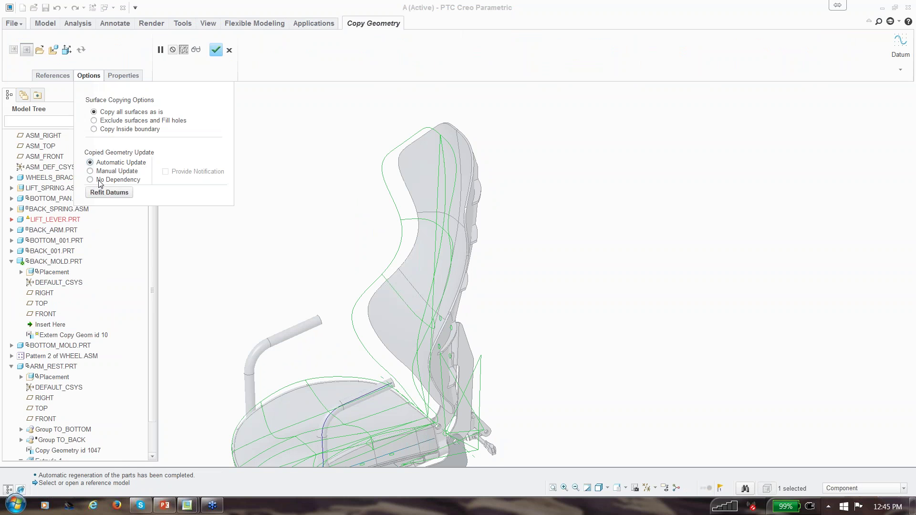
mouse_move(99, 183)
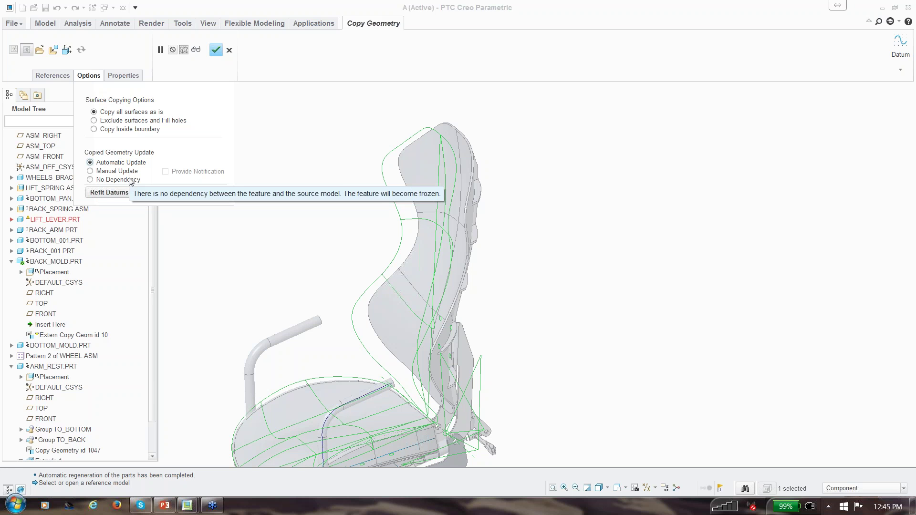
left_click(216, 49)
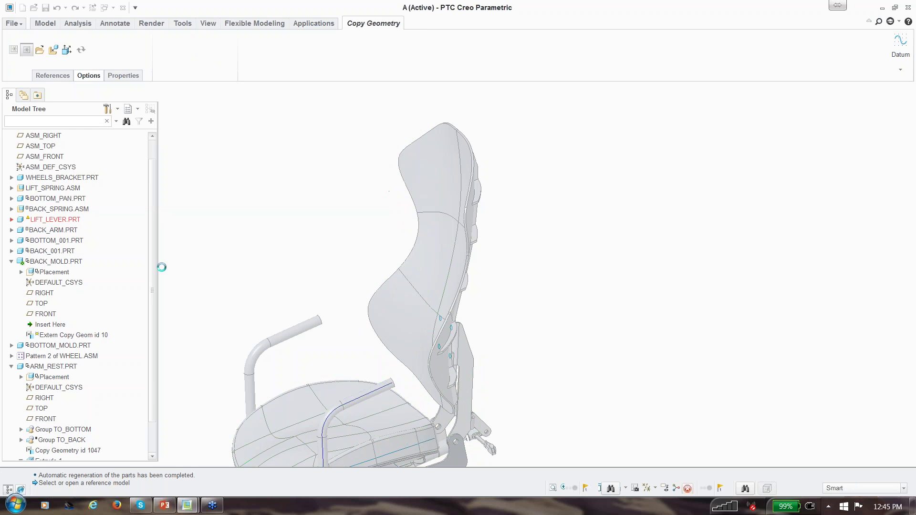
- Set the update control of BACK_MOLD.PRT's Extern Copy Geom id 10 to No Dependency and confirm breaking the dependency
right_click(62, 324)
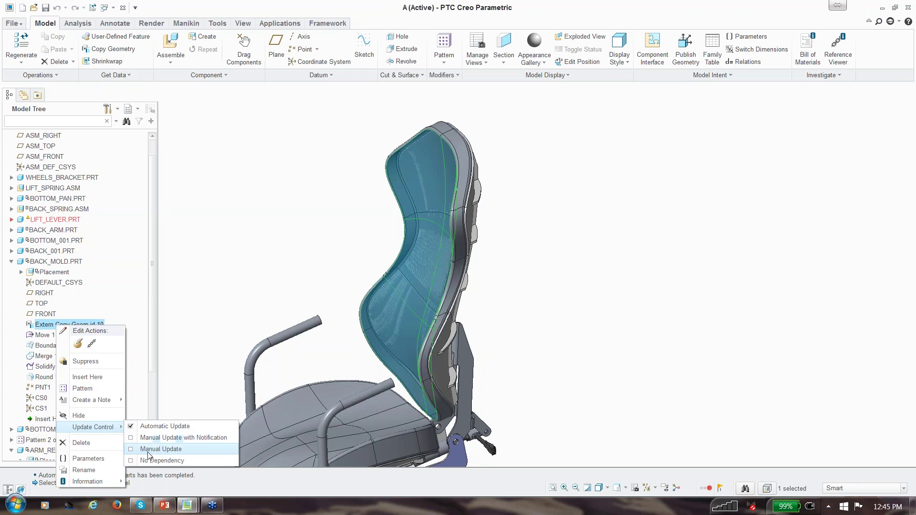
left_click(152, 460)
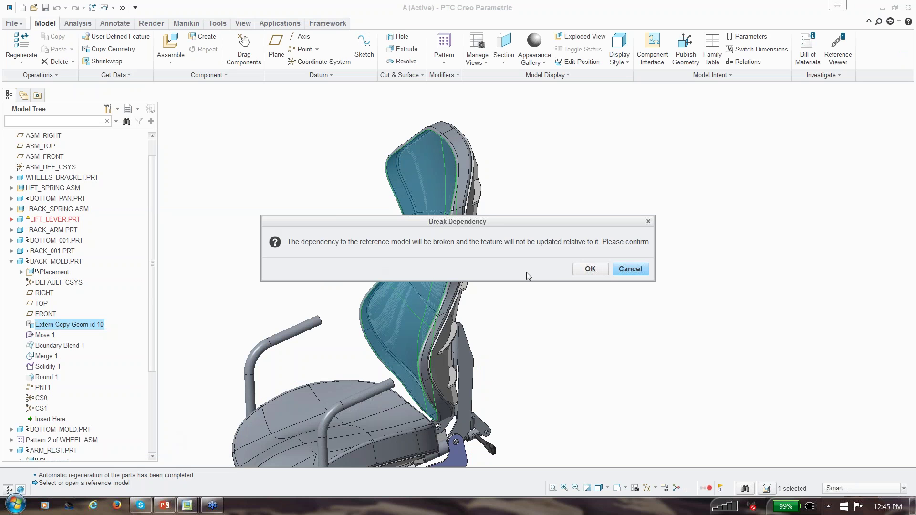
left_click(594, 269)
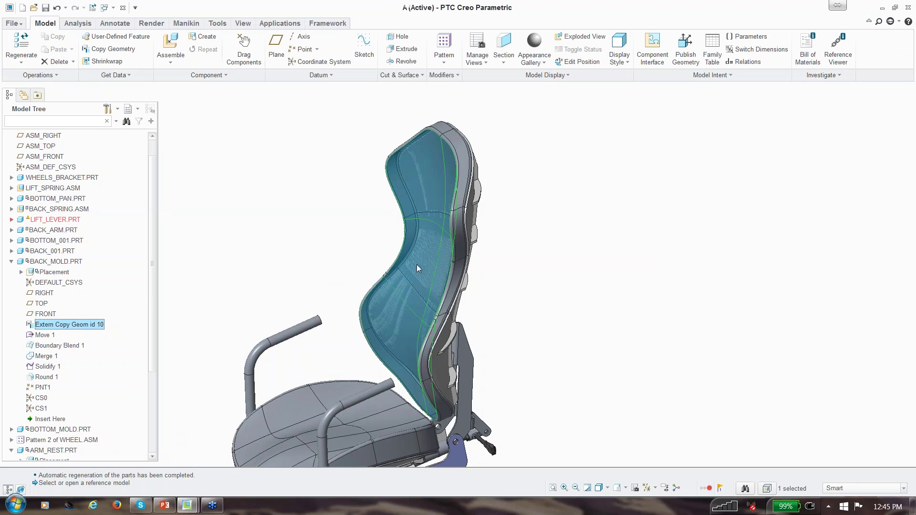
right_click(96, 324)
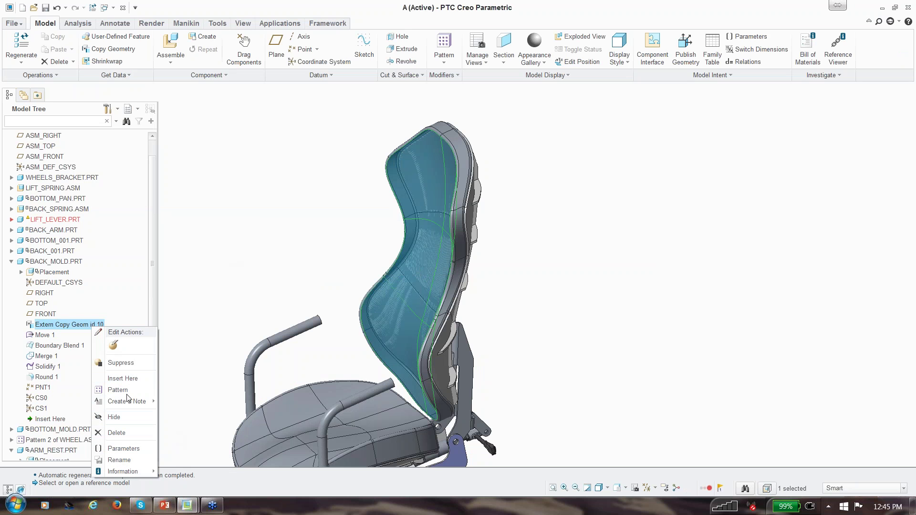
key("Escape")
- Open the skeleton A_SKEL0001.PRT in its own window
scroll(71, 147, "up", 2)
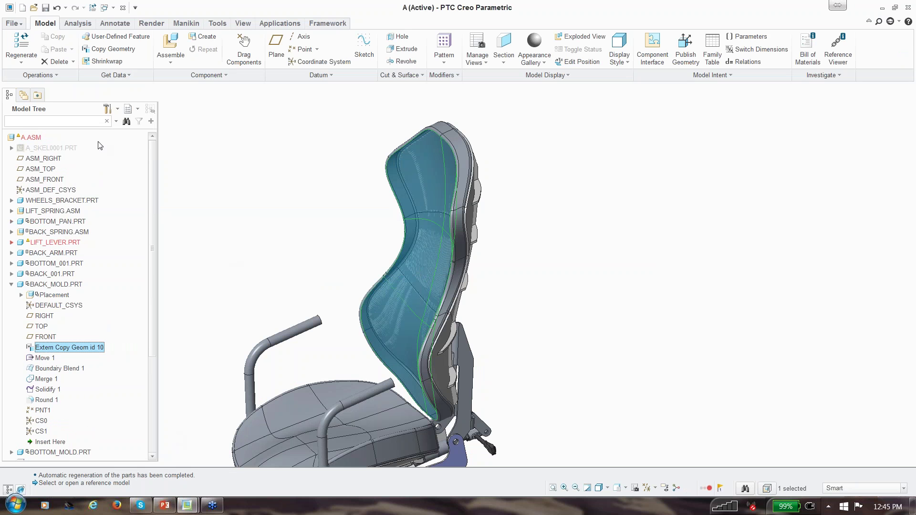
left_click(53, 147)
right_click(57, 148)
left_click(80, 195)
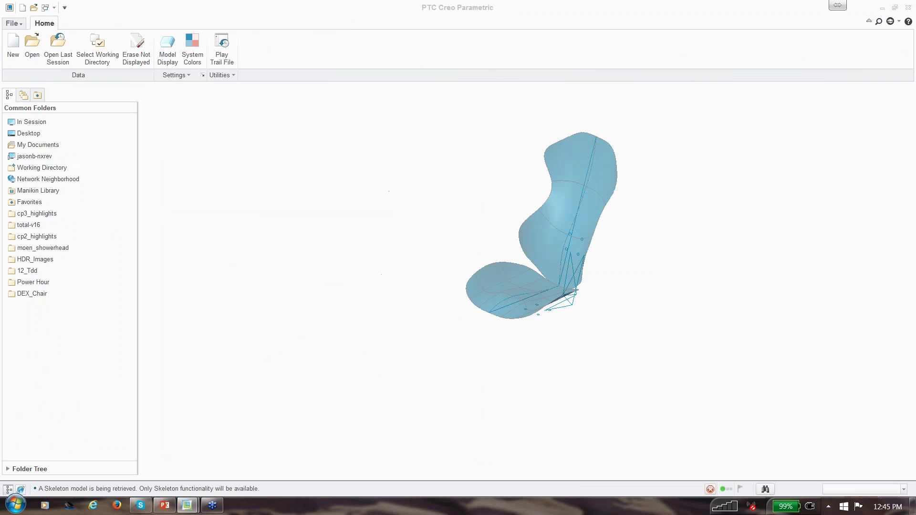
- Redefine the backrest's Freestyle 2 by moving the upper side control vertex to reshape the upper back, and accept the change
left_click(612, 183)
right_click(612, 183)
left_click(632, 202)
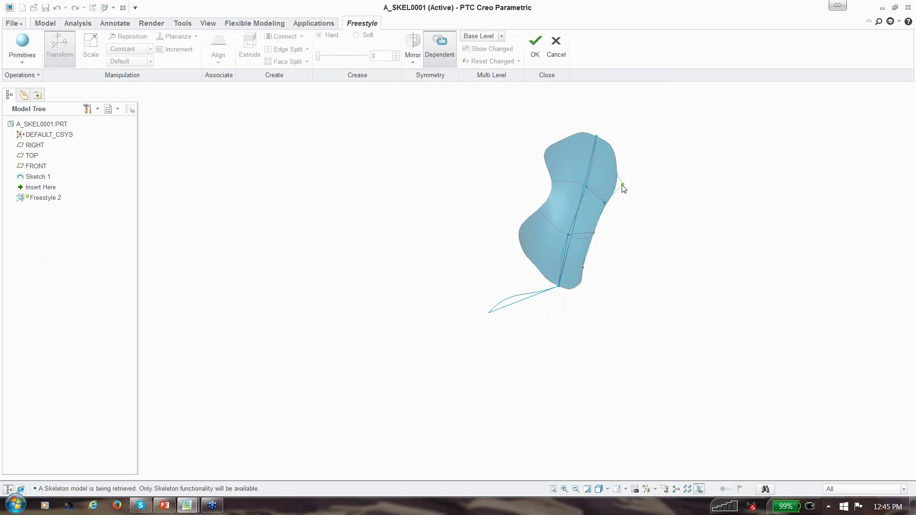
left_click(623, 186)
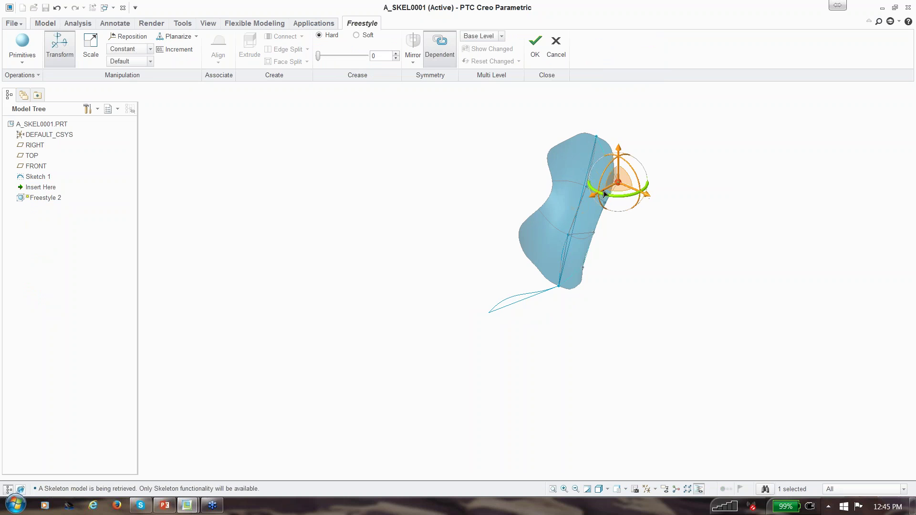
left_click_drag(604, 193, 610, 189)
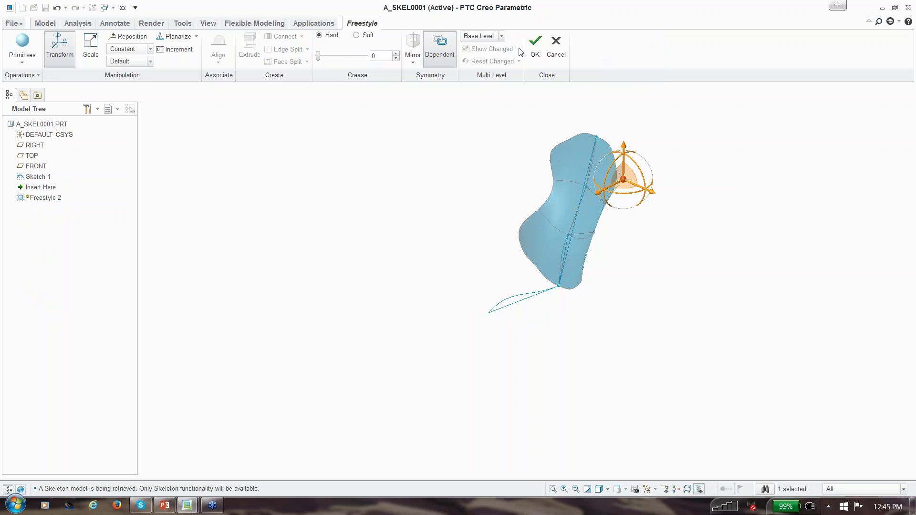
left_click(534, 48)
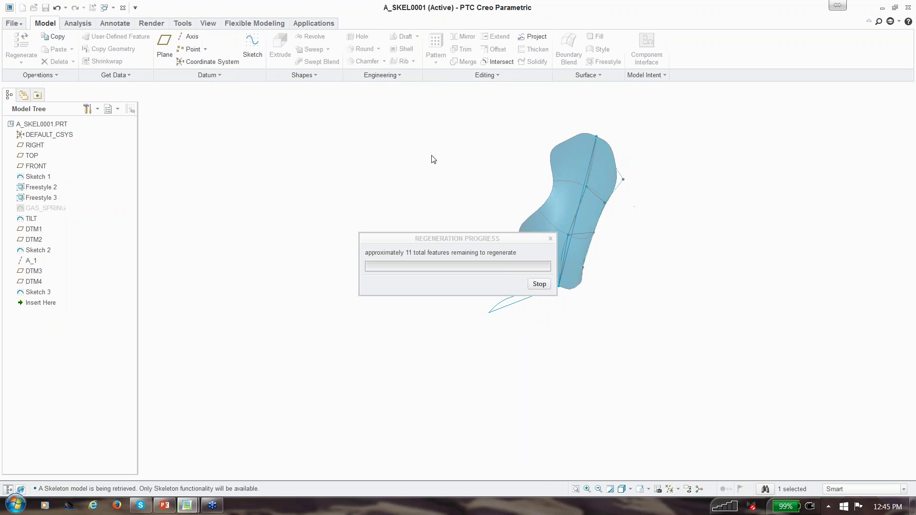
- Switch back to A.ASM and regenerate the assembly
left_click(113, 8)
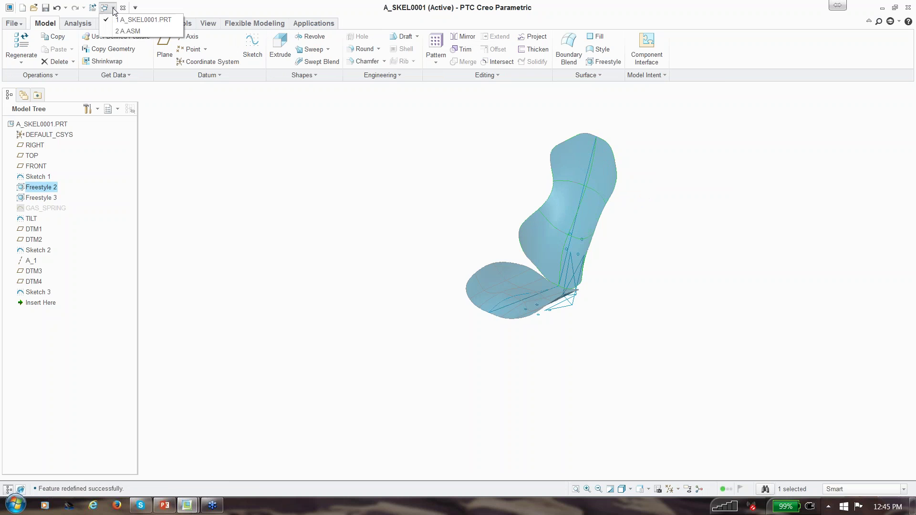
left_click(121, 32)
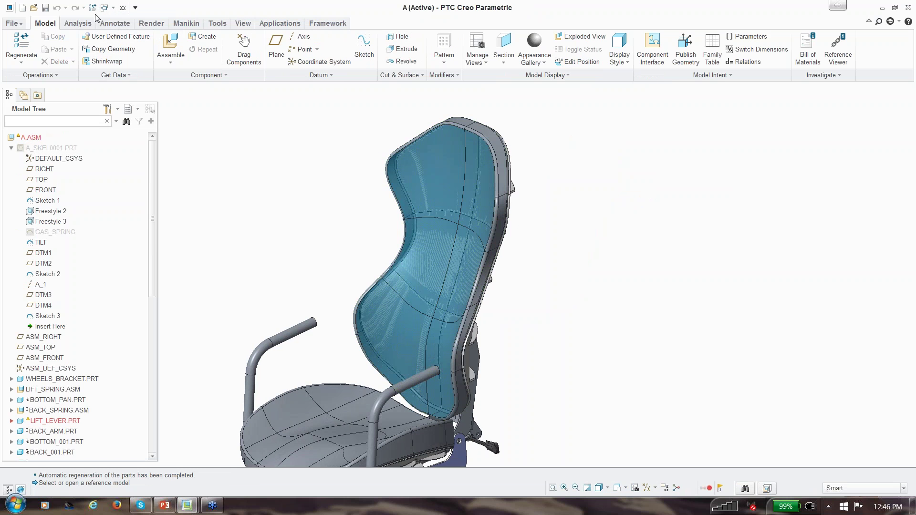
key("ctrl+g")
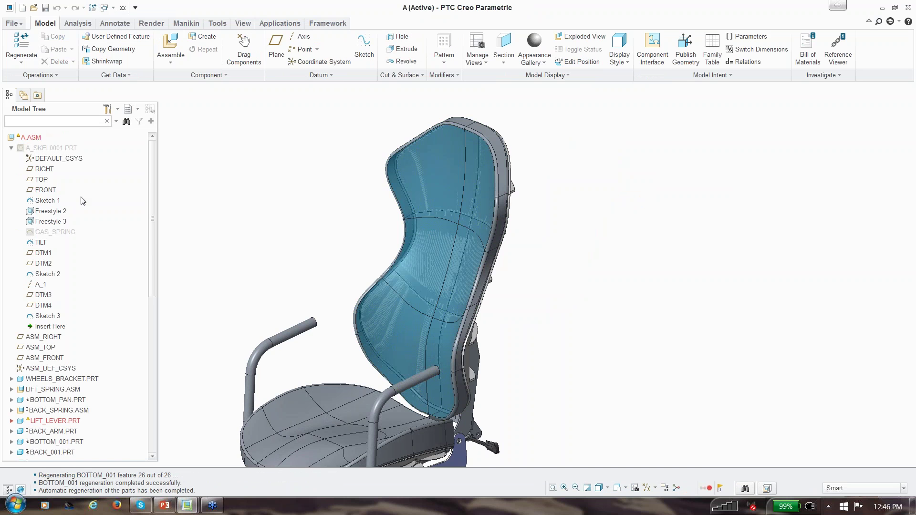
- Highlight the skeleton's Freestyle 2 in A.ASM and compare its outline with the backrest mold's upper edge
left_click(55, 211)
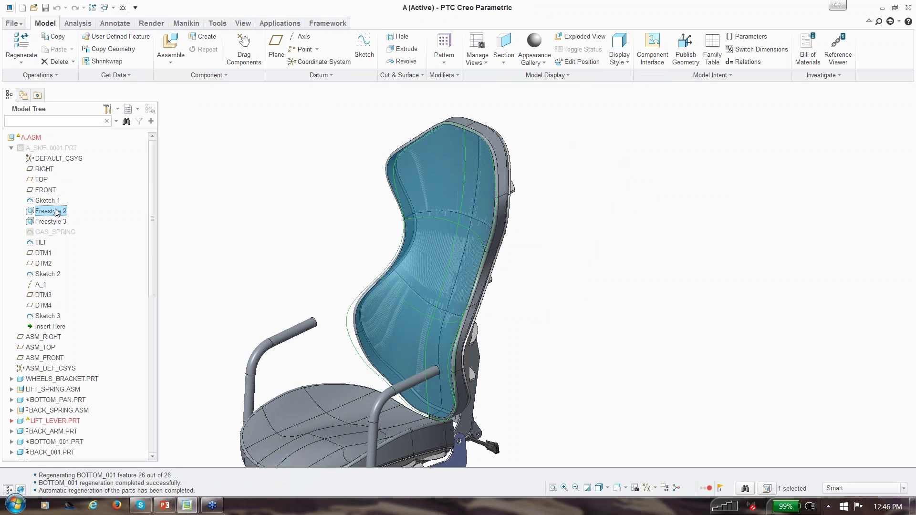
scroll(425, 131, "down", 5)
mouse_move(385, 179)
middle_mouse_down()
mouse_move(421, 159)
mouse_move(453, 180)
mouse_move(408, 185)
middle_mouse_up()
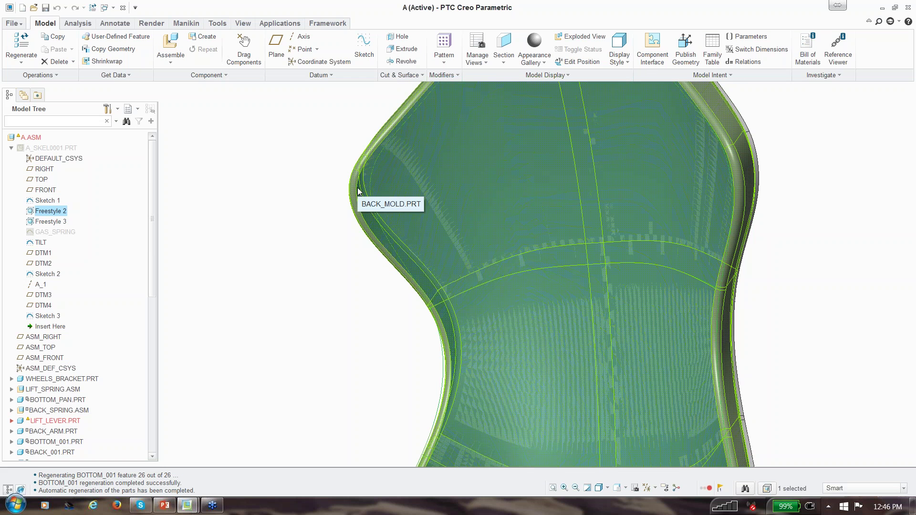
- Collapse the skeleton, BACK_MOLD.PRT and ARM_REST.PRT in the model tree, clear the selection and restore the default chair view
left_click(11, 148)
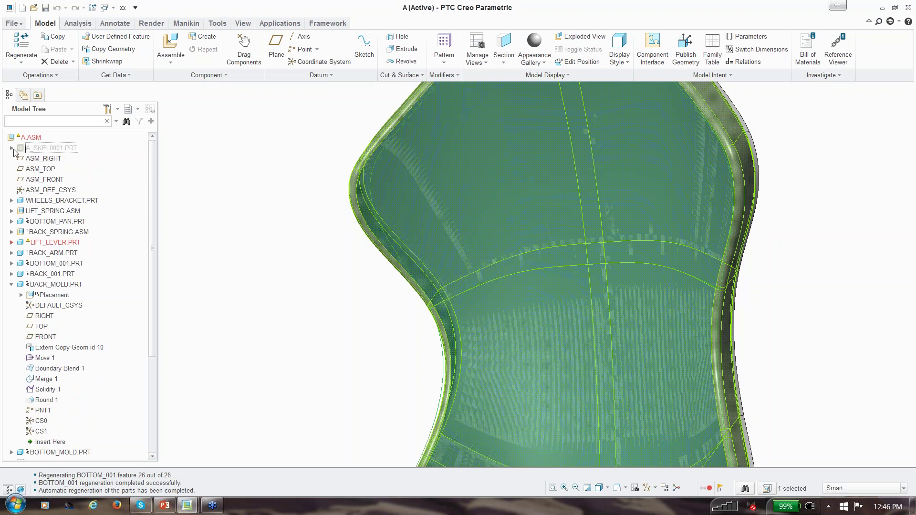
left_click(11, 284)
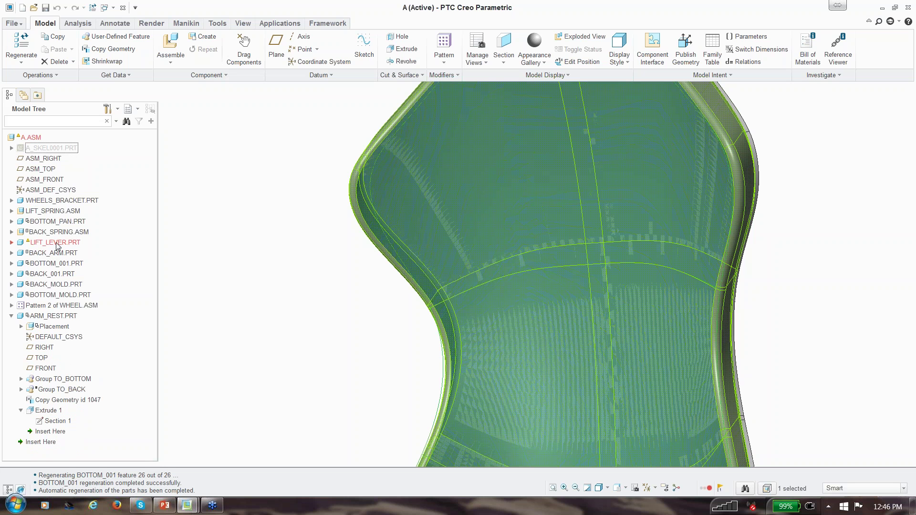
left_click(11, 316)
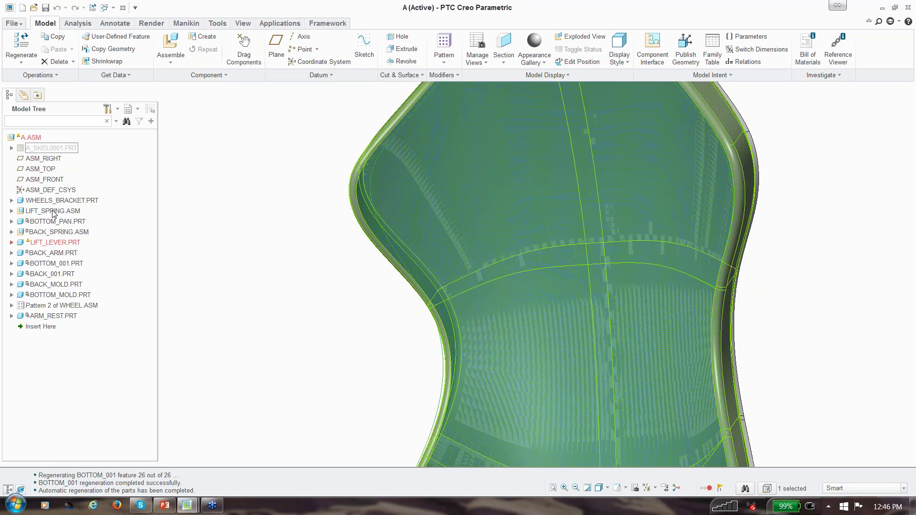
left_click(235, 239)
key("ctrl+d")
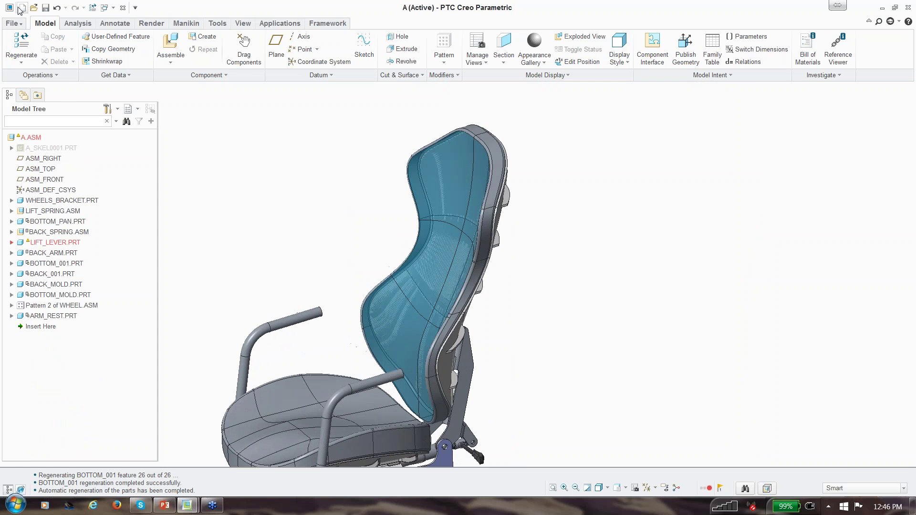
- Review the Assembly options for external components permitted for reference creation, keeping None selected
left_click(13, 24)
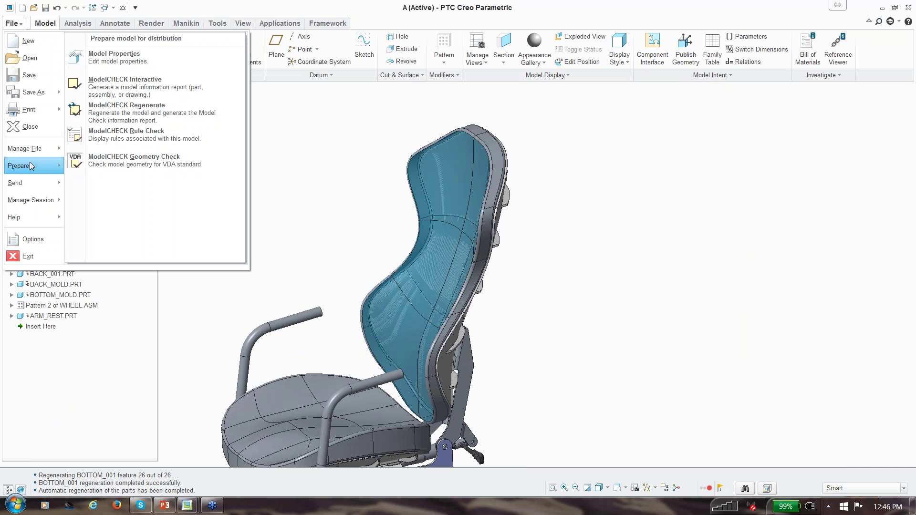
left_click(33, 239)
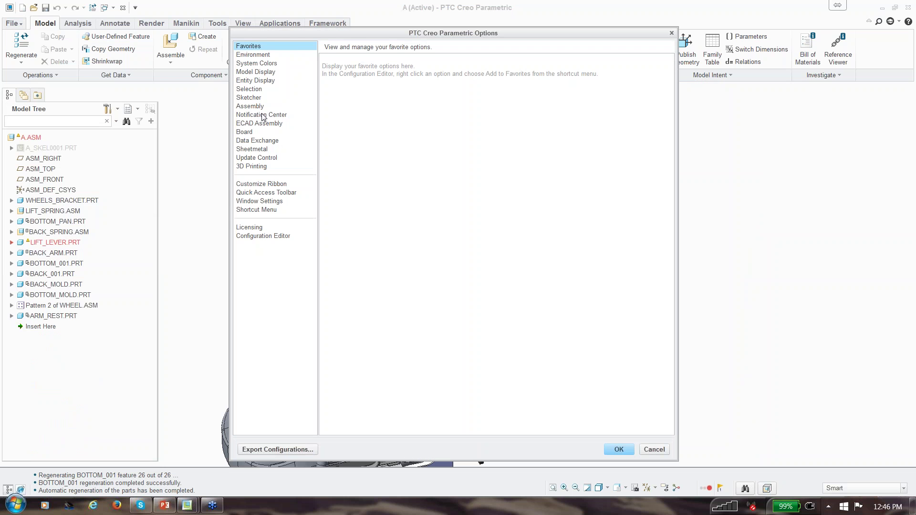
left_click_drag(295, 36, 338, 45)
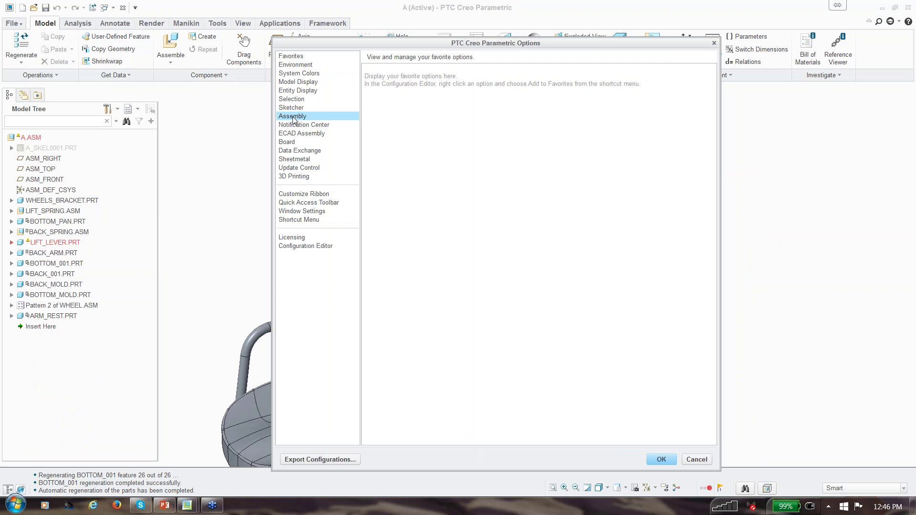
left_click(294, 116)
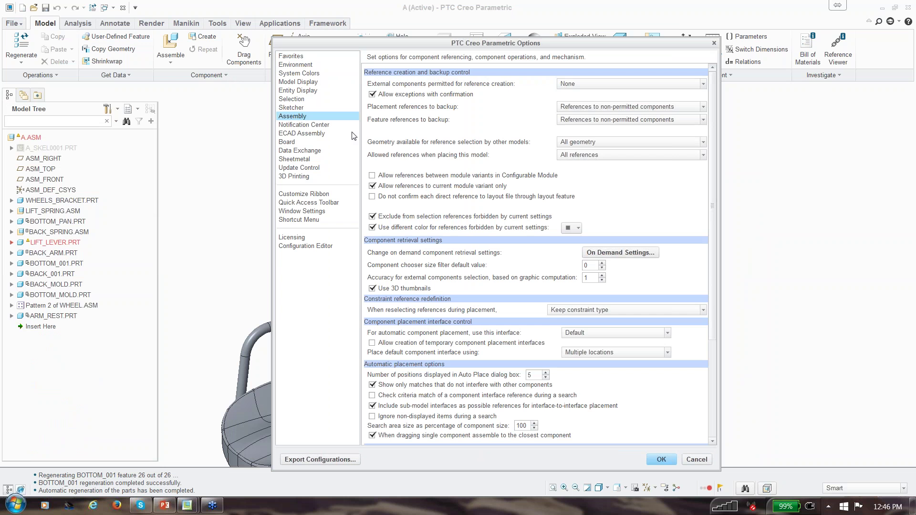
left_click(578, 85)
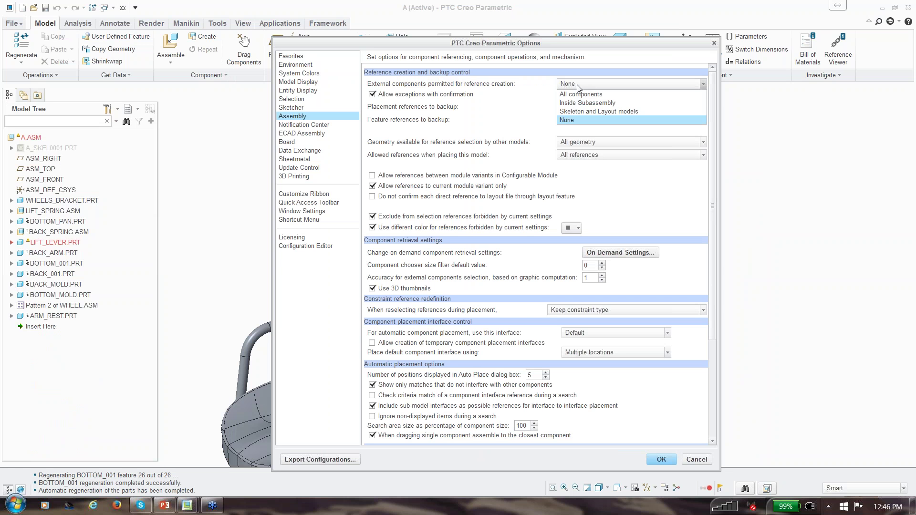
left_click(575, 120)
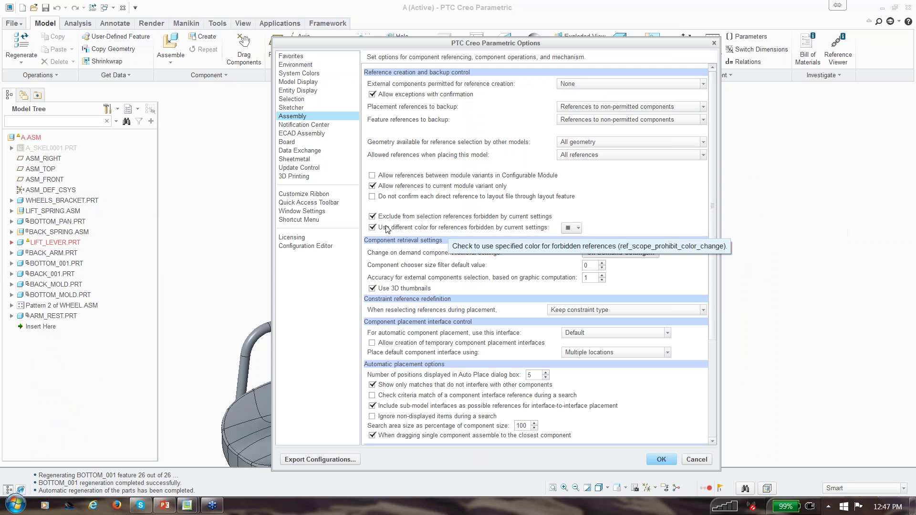
- Set the update control for copied feature references to No dependency and accept the options
left_click(305, 167)
left_click(556, 222)
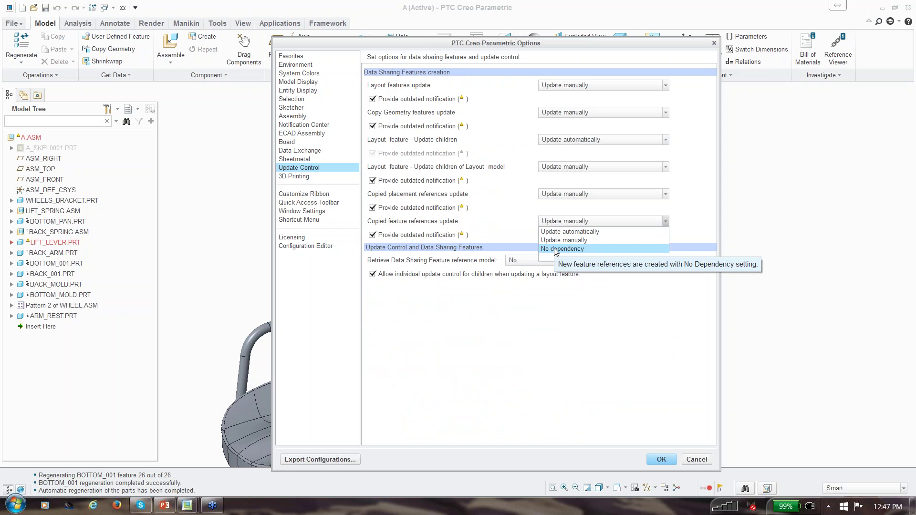
left_click(556, 250)
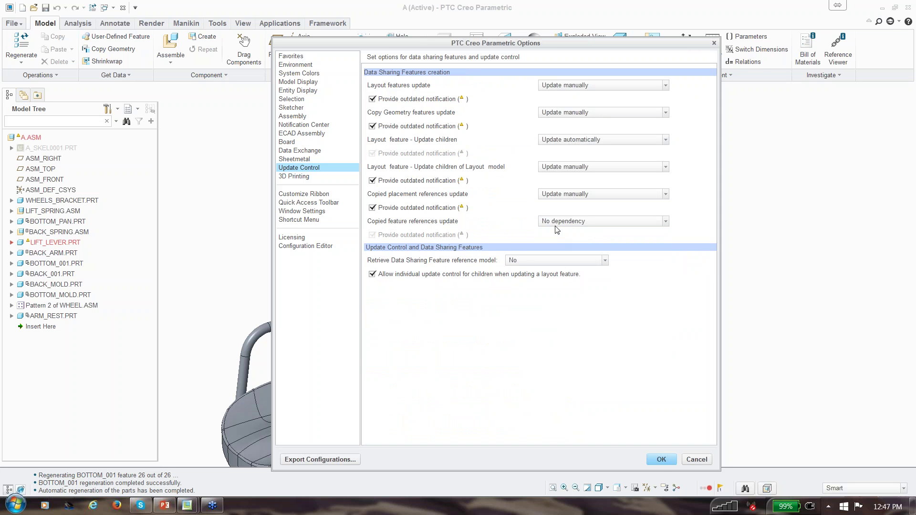
left_click(660, 459)
left_click(489, 299)
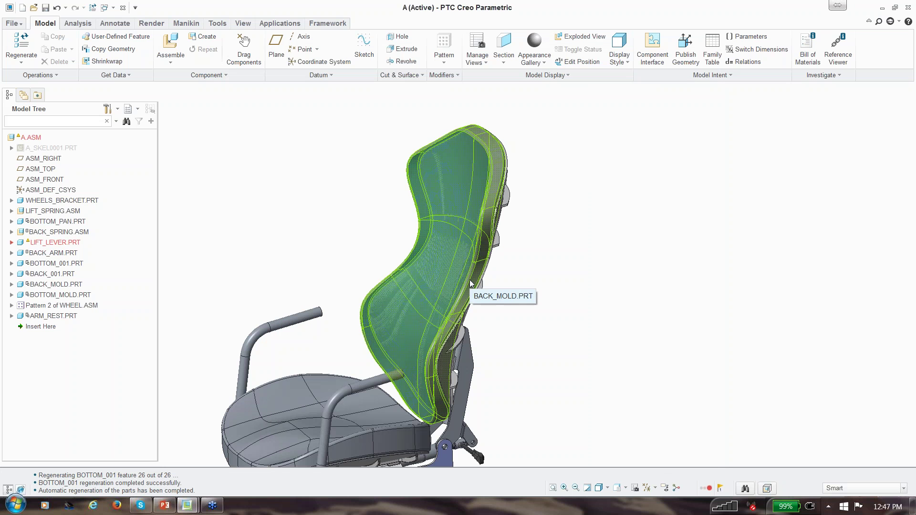
left_click(484, 285)
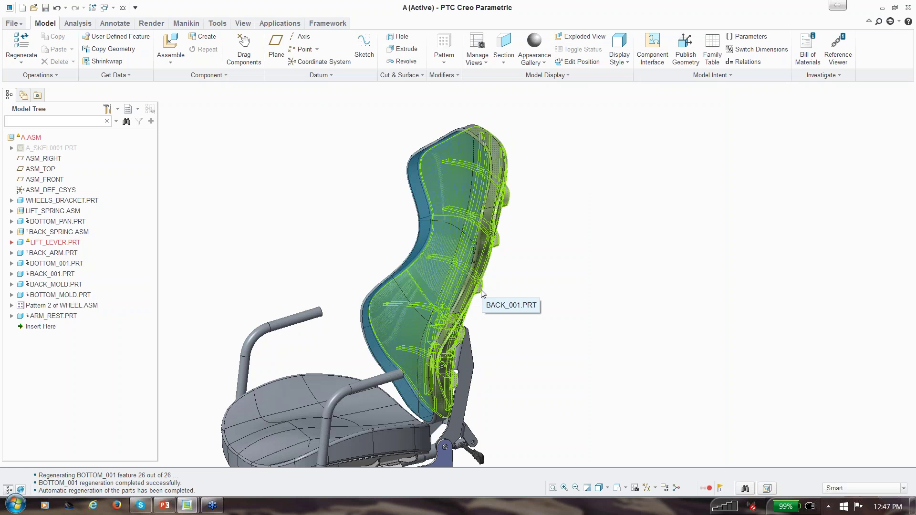
scroll(481, 290, "up", 2)
middle_click_drag(478, 248, 545, 190, "shift")
scroll(478, 210, "down", 2)
middle_click_drag(479, 211, 522, 216, "shift")
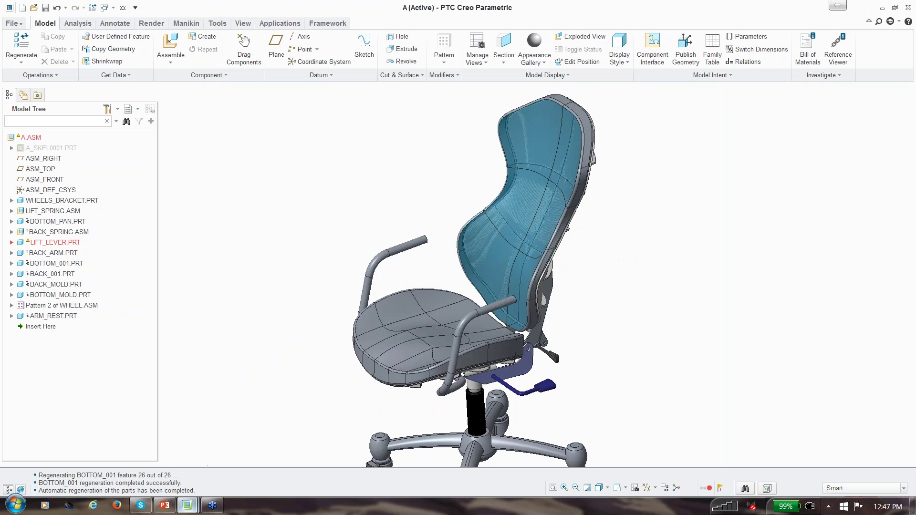
left_click(166, 507)
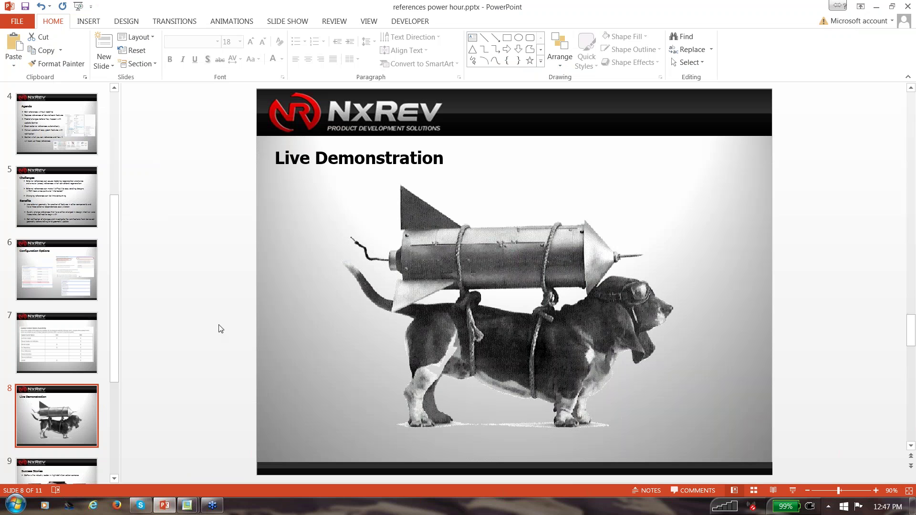
left_click(876, 7)
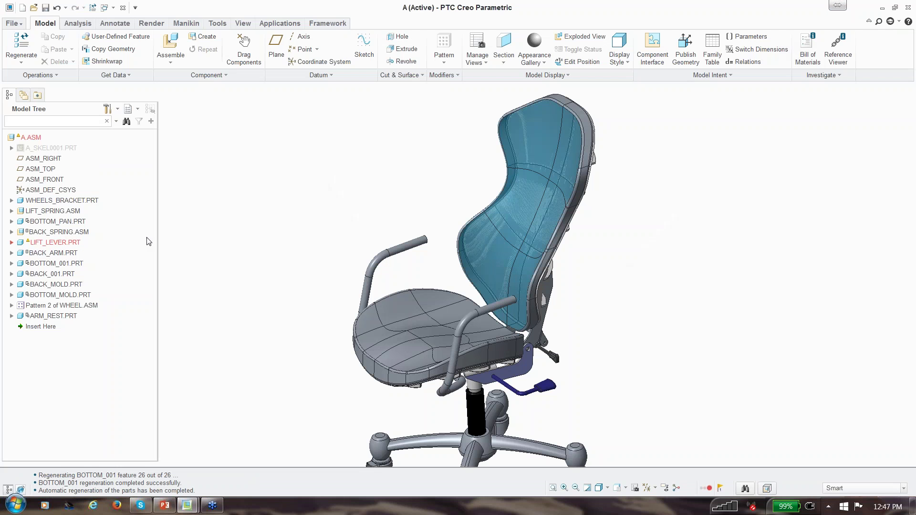
- Expand BACK_MOLD.PRT in the model tree and examine its external copy geometry feature and the commands available for it
left_click(70, 287)
left_click(56, 348)
right_click(57, 351)
key("Escape")
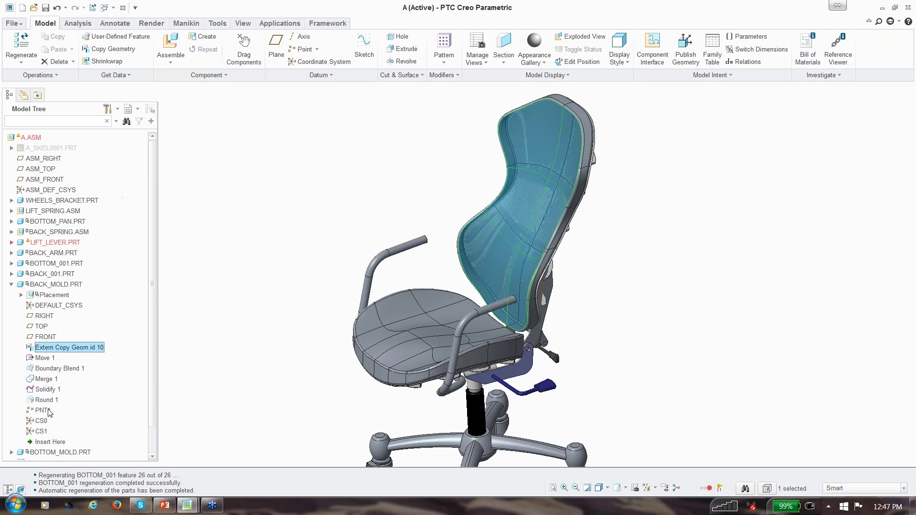
- Review the Update Control choices of BACK_001.PRT's external copy geometry without changing them, and collapse both back parts in the model tree
left_click(50, 274)
right_click(51, 341)
mouse_move(104, 280)
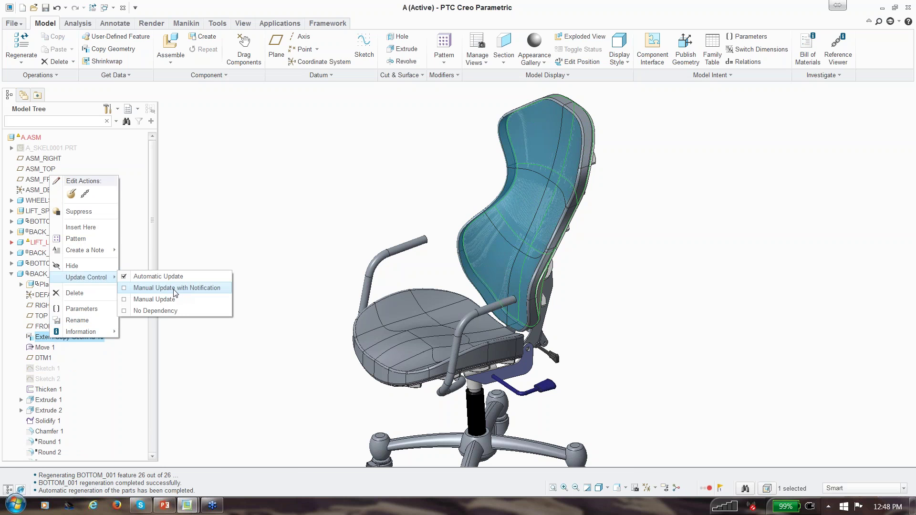
left_click(182, 256)
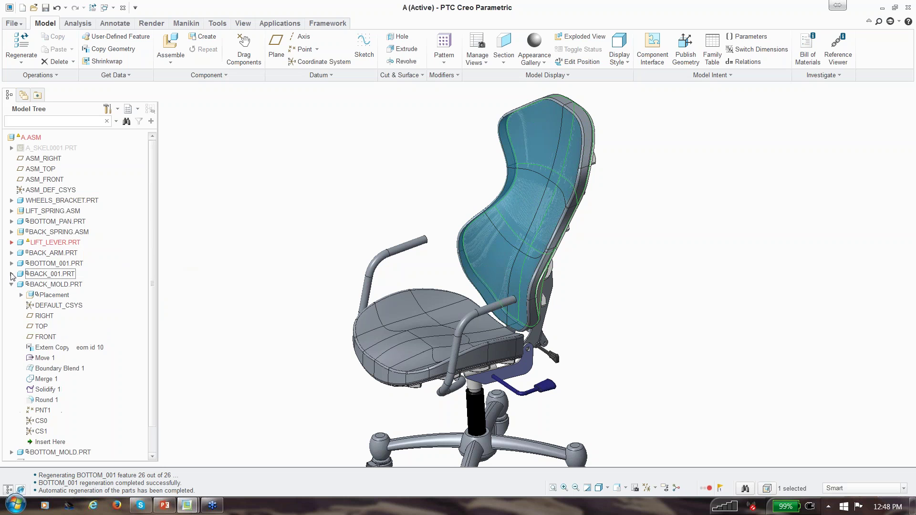
left_click(12, 274)
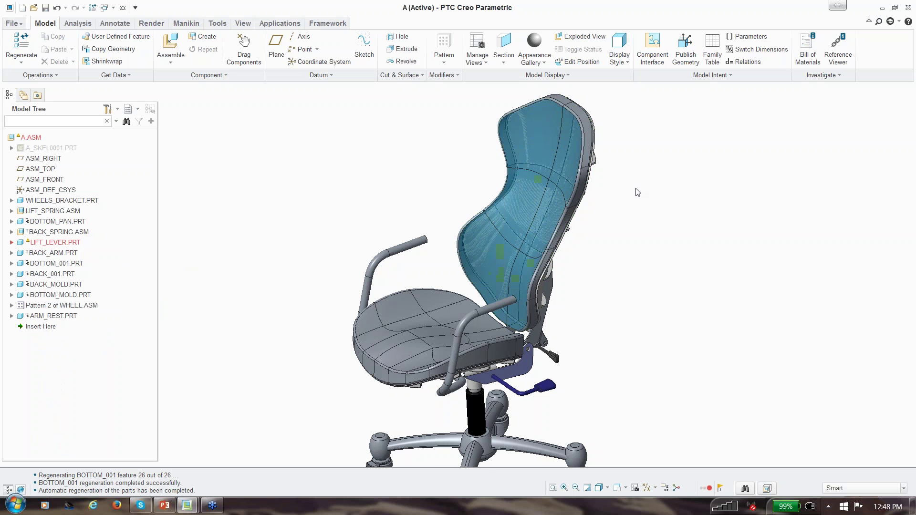
scroll(567, 230, "up", 2)
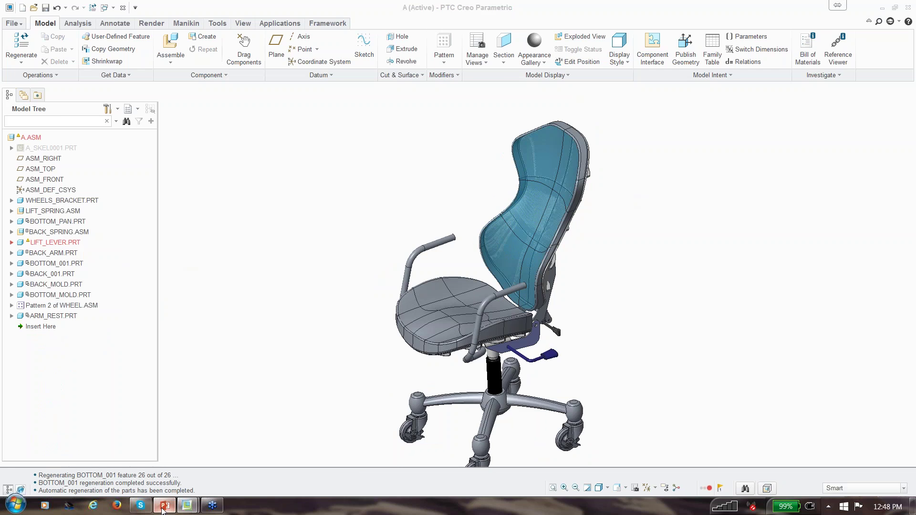
- Switch to the PowerPoint presentation, start the slide show from the Live Demonstration slide and advance to Success Stories
left_click(164, 506)
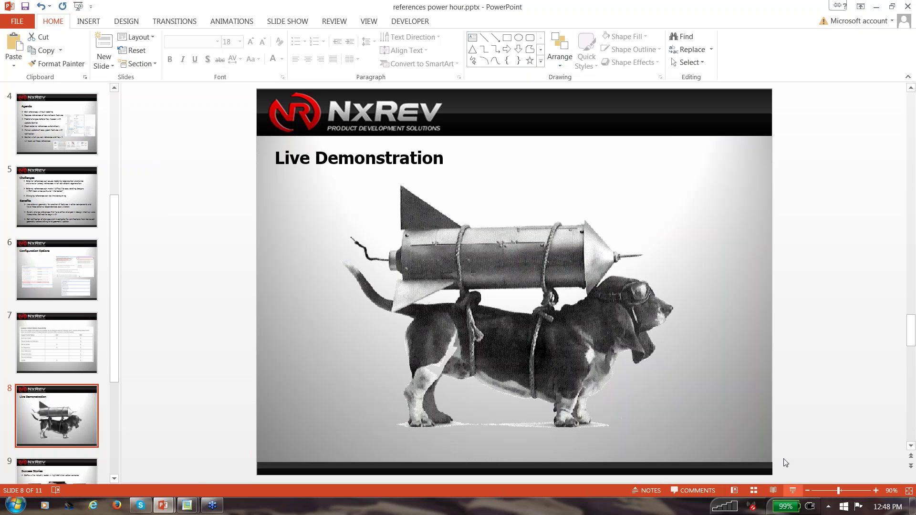
left_click(793, 490)
left_click(793, 490)
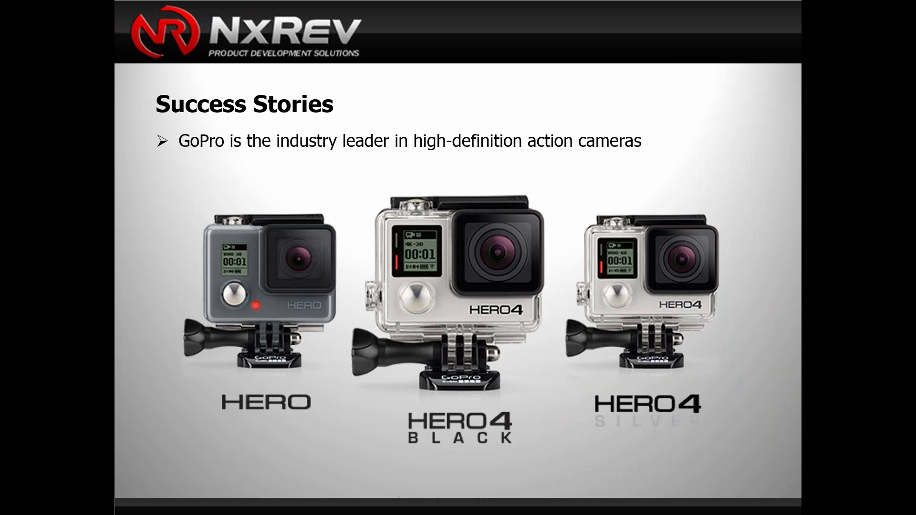